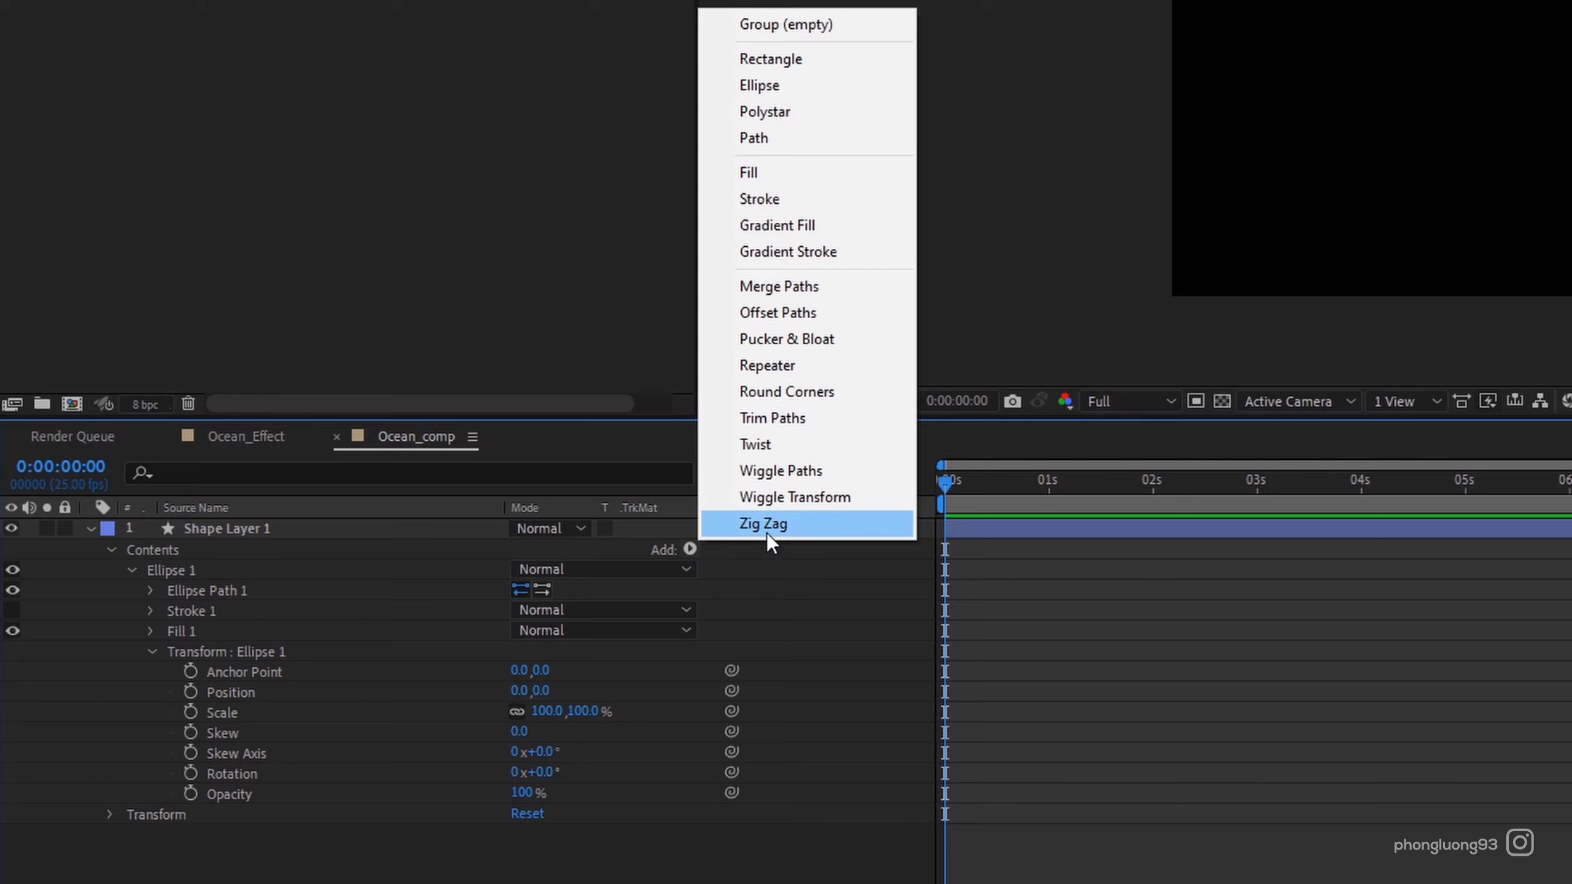
# Add a repeater to the ellipse with 24 copies and a transform position of 392, 0.
pyautogui.click(784, 368)
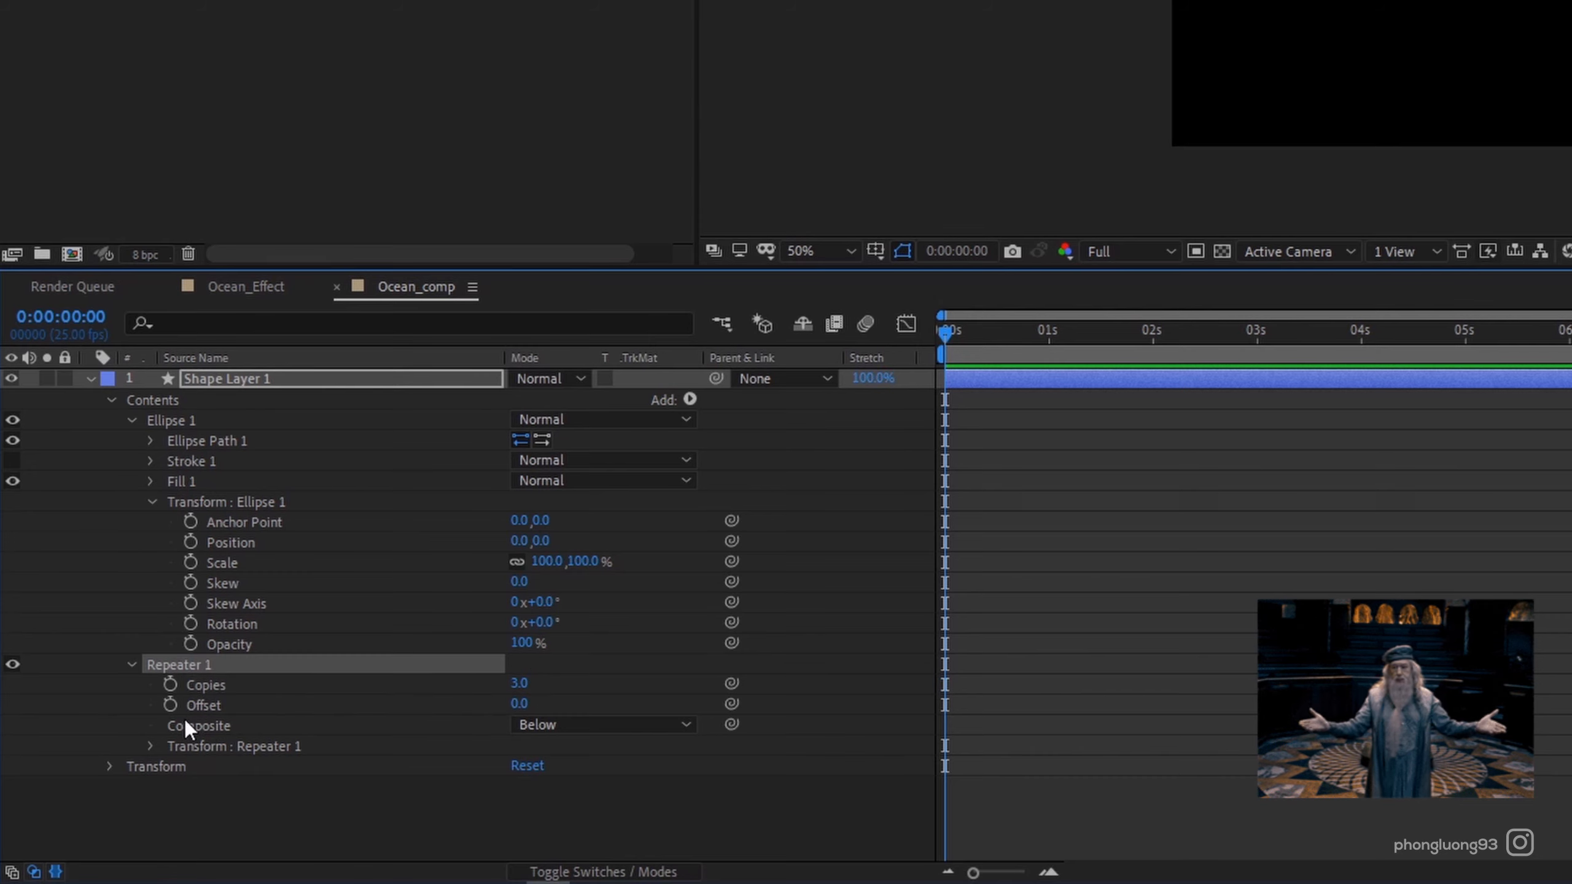
pyautogui.click(149, 746)
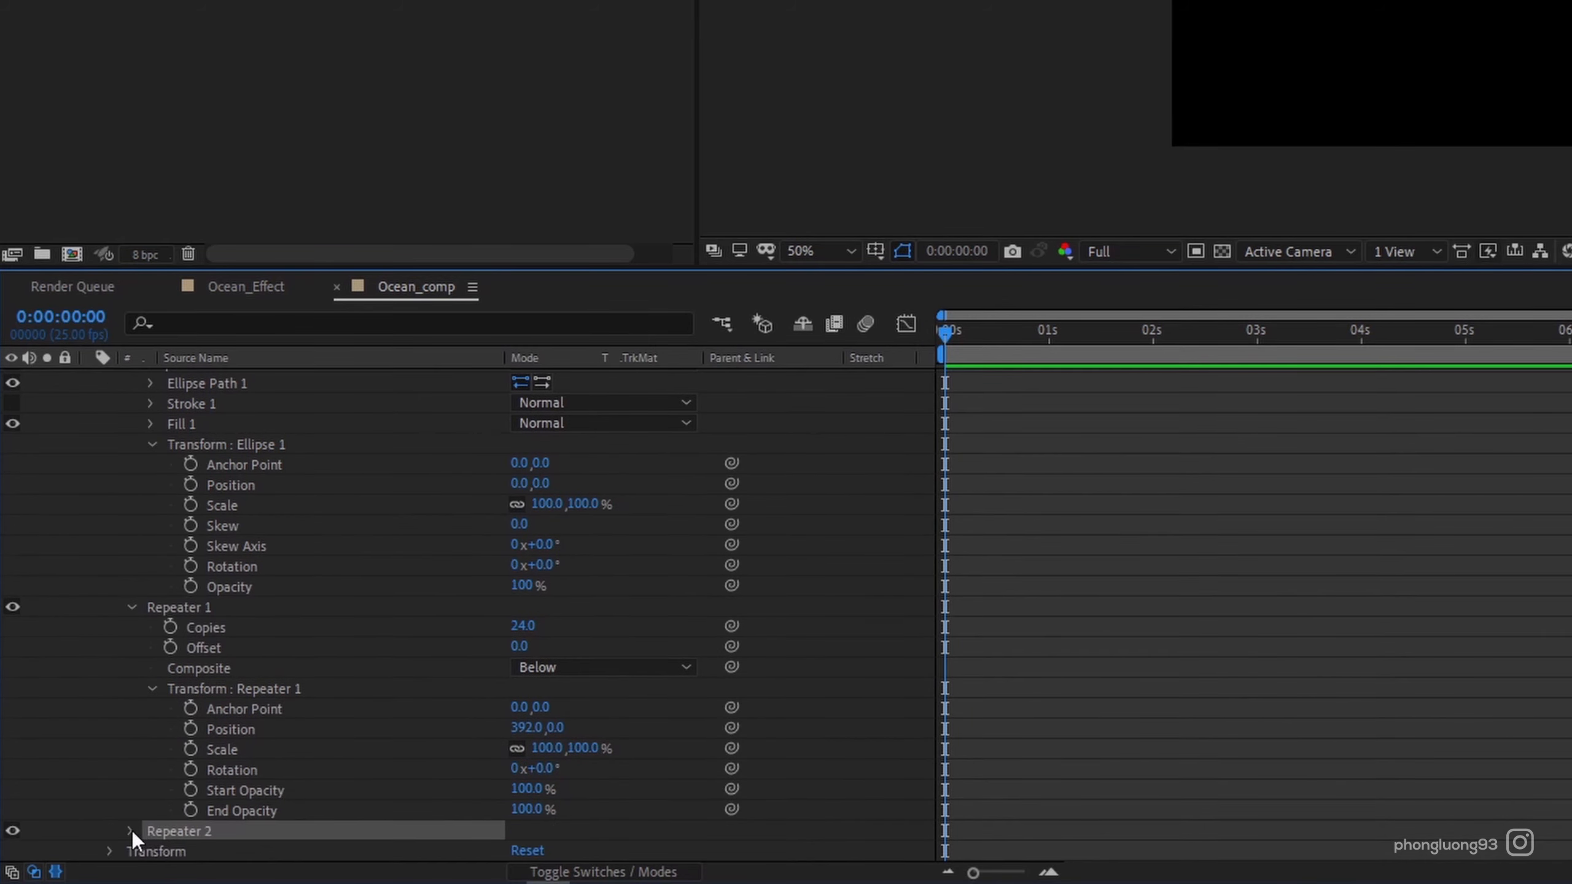
# Set the transform position of the second 24-copy repeater to 0, 380 to stack the rows vertically.
pyautogui.click(131, 831)
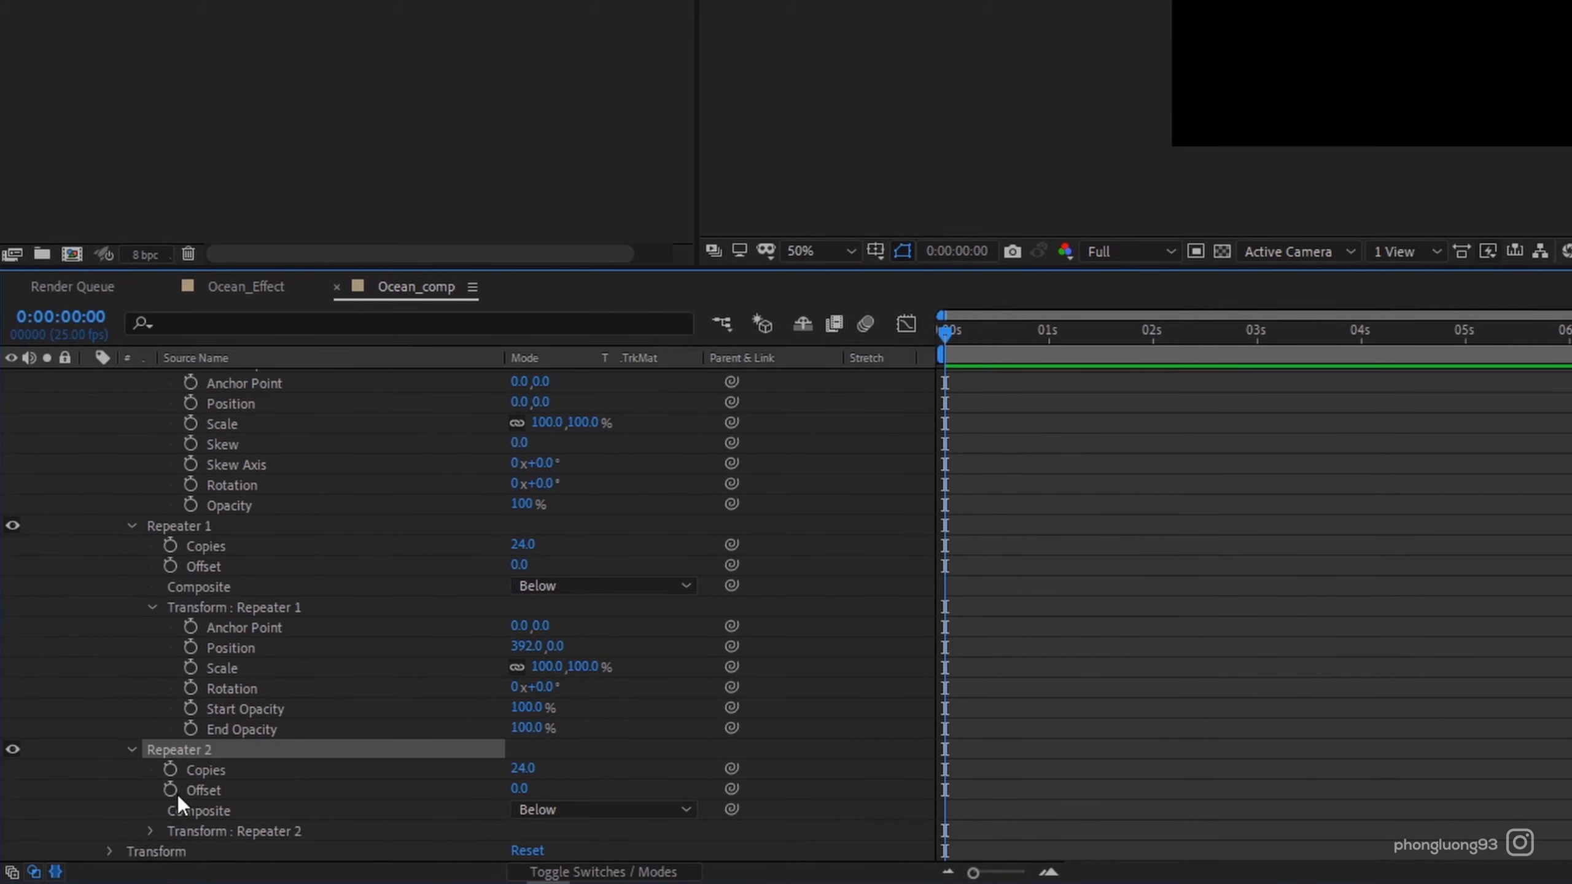
pyautogui.click(150, 831)
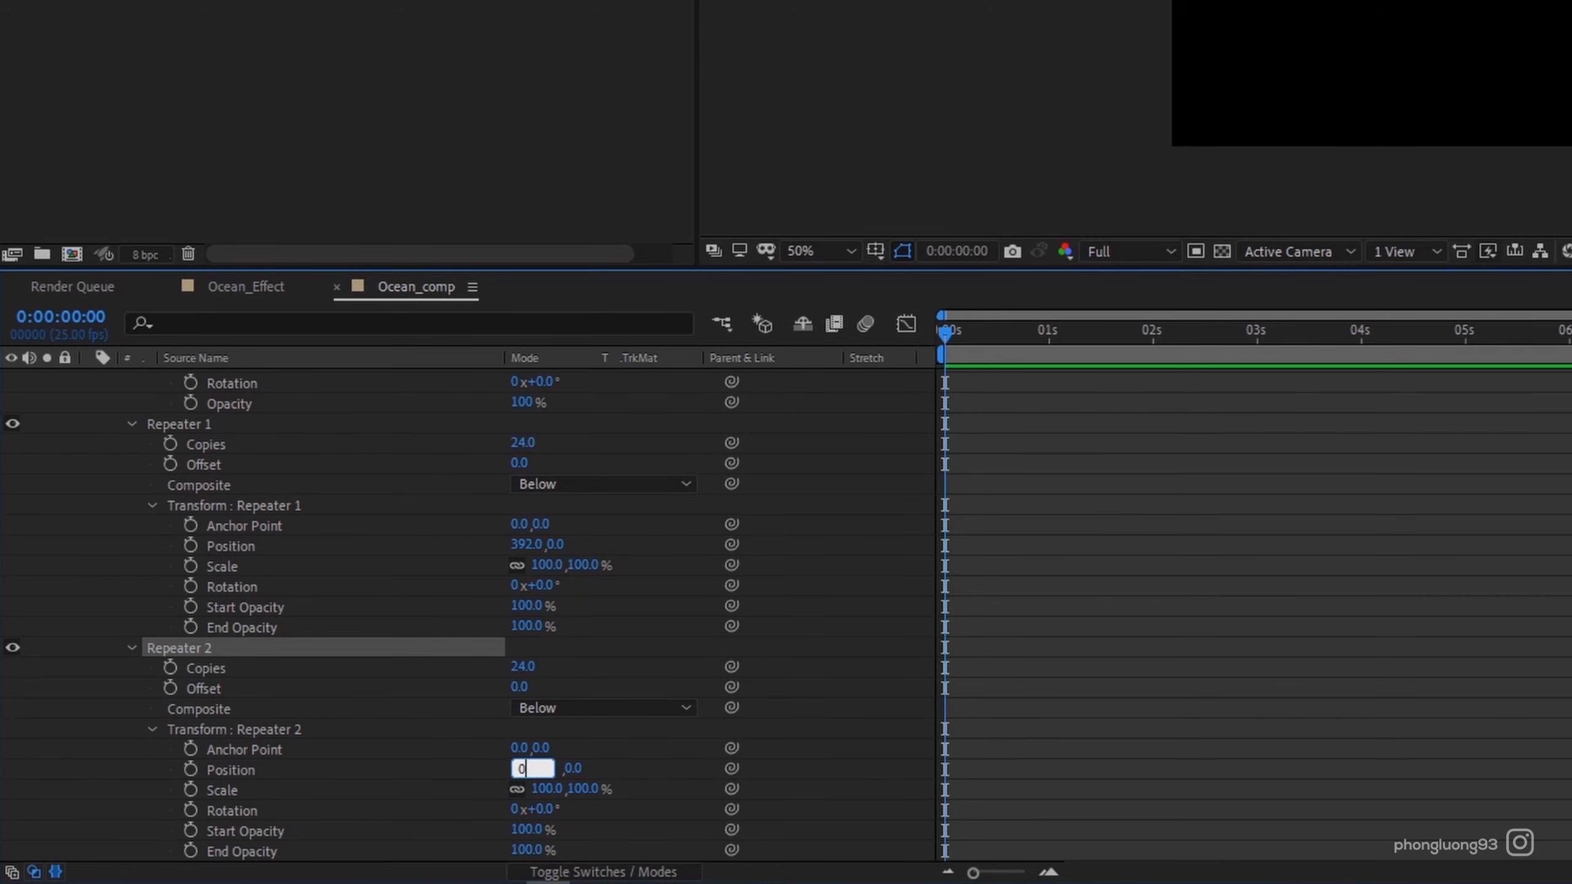
pyautogui.press('Return')
pyautogui.moveTo(563, 768); pyautogui.dragTo(664, 769)
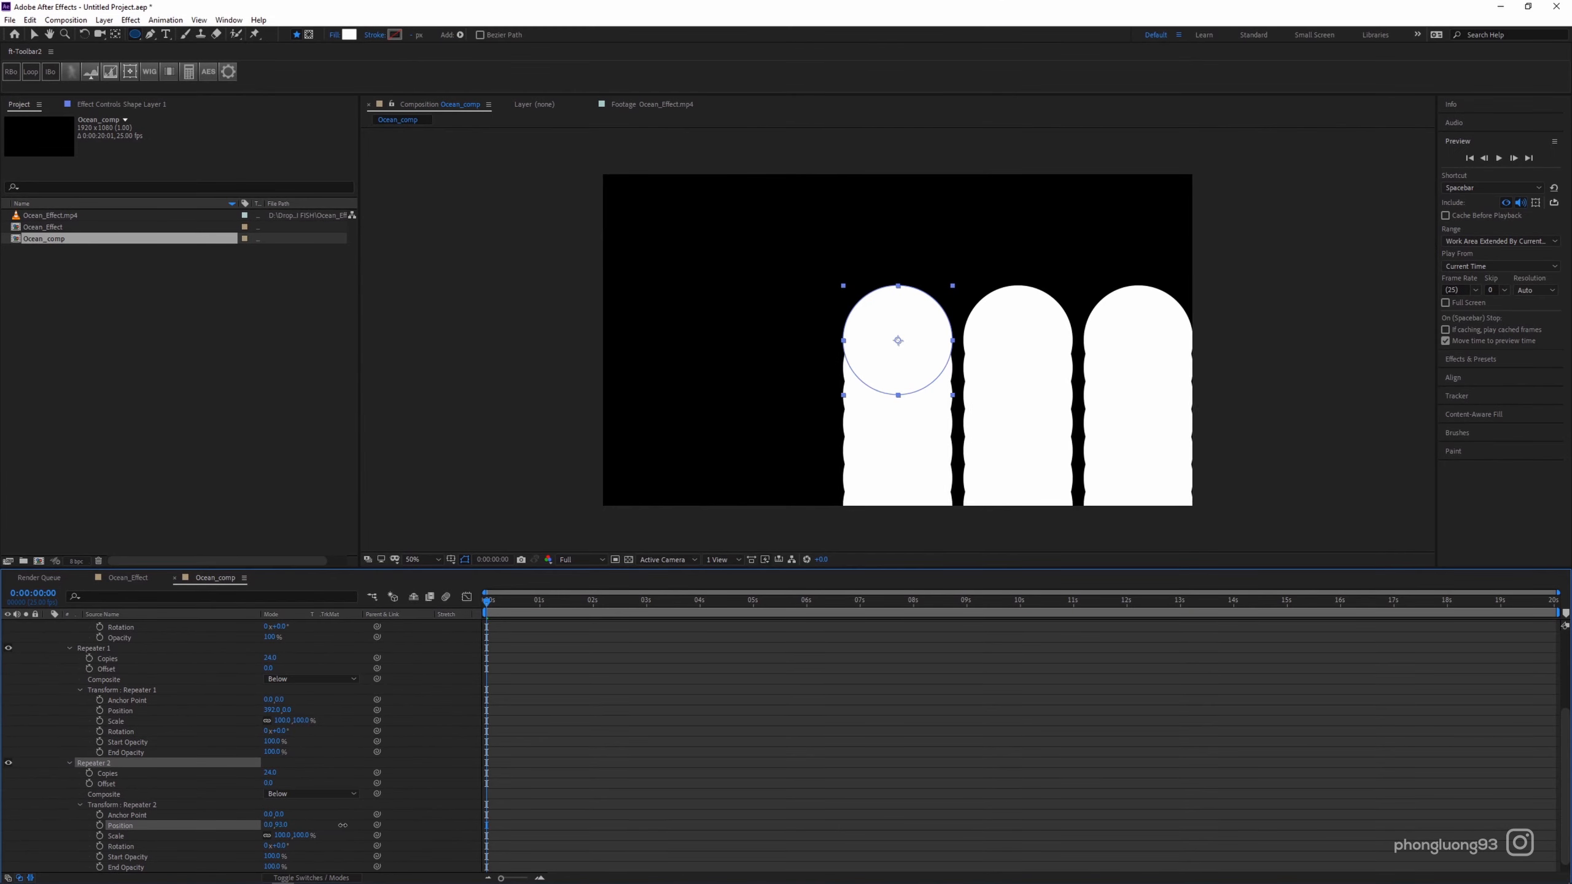
pyautogui.moveTo(342, 825); pyautogui.dragTo(551, 817)
# Move the repeated shape up and left beyond the composition's upper-left corner so the circle grid fills the frame.
pyautogui.scroll(4, 552, 821)
pyautogui.press(',')
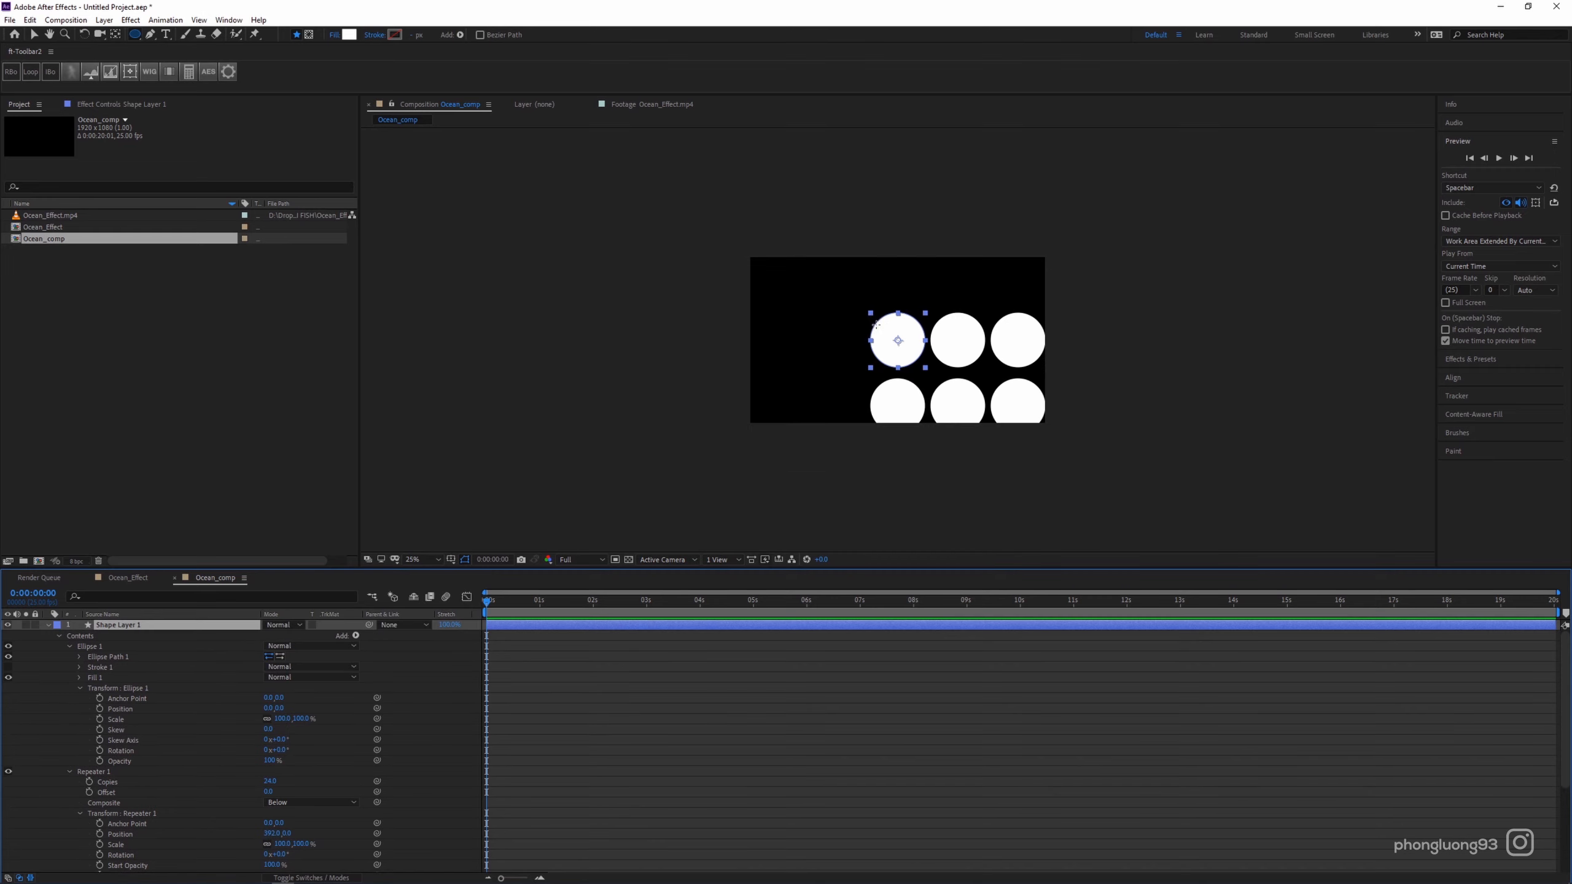
pyautogui.moveTo(894, 338); pyautogui.dragTo(714, 215)
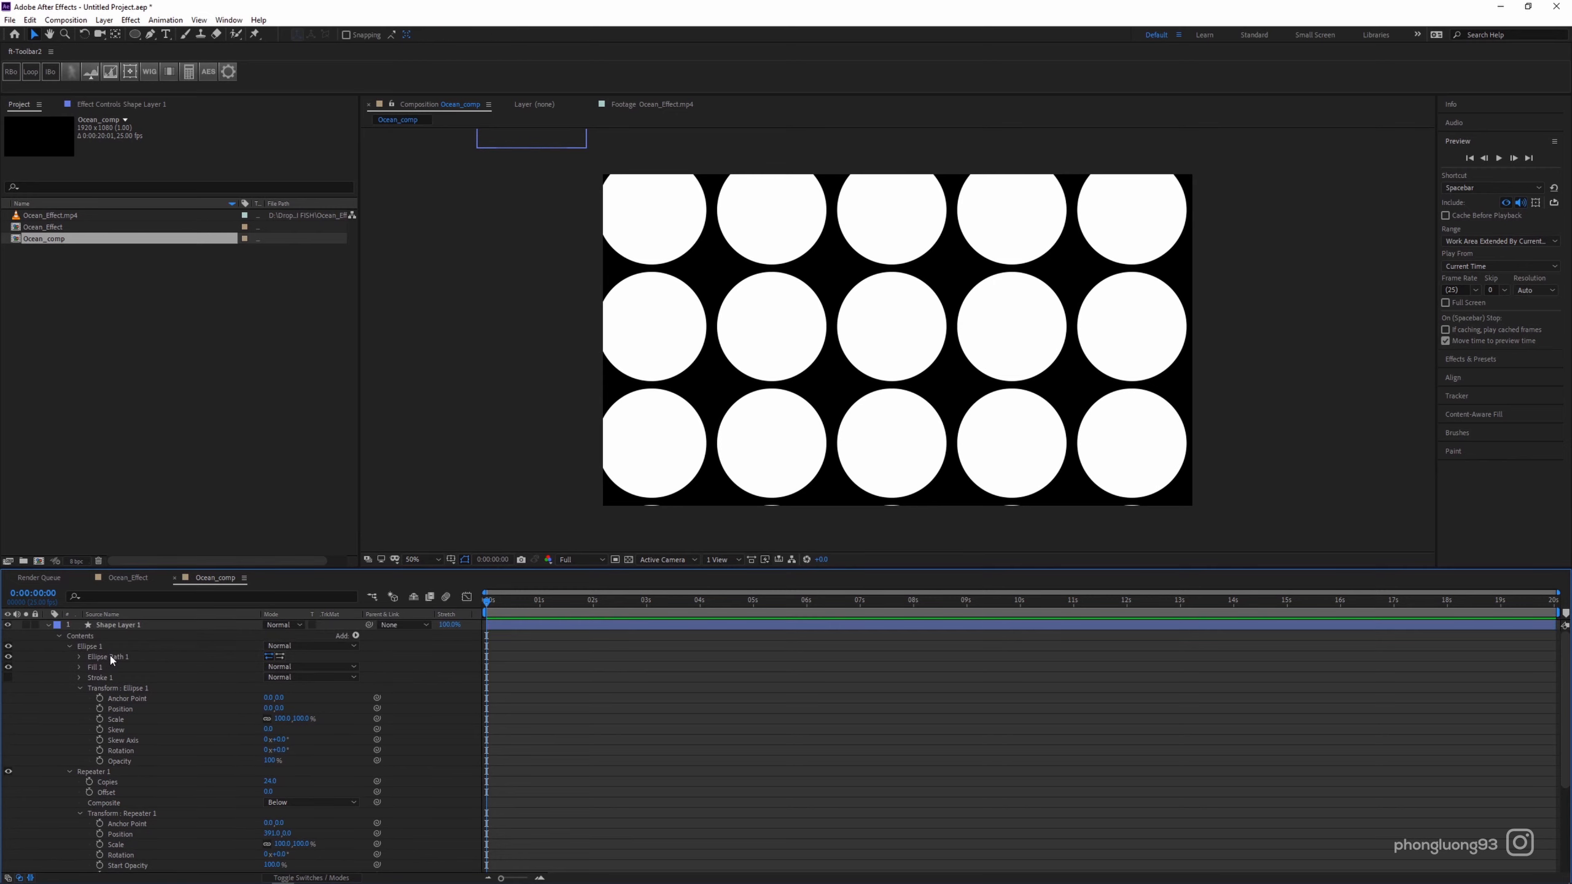
# Duplicate the ellipse path and make the copy a smaller circle about 185 px in size, placed between the large circles.
pyautogui.click(110, 656)
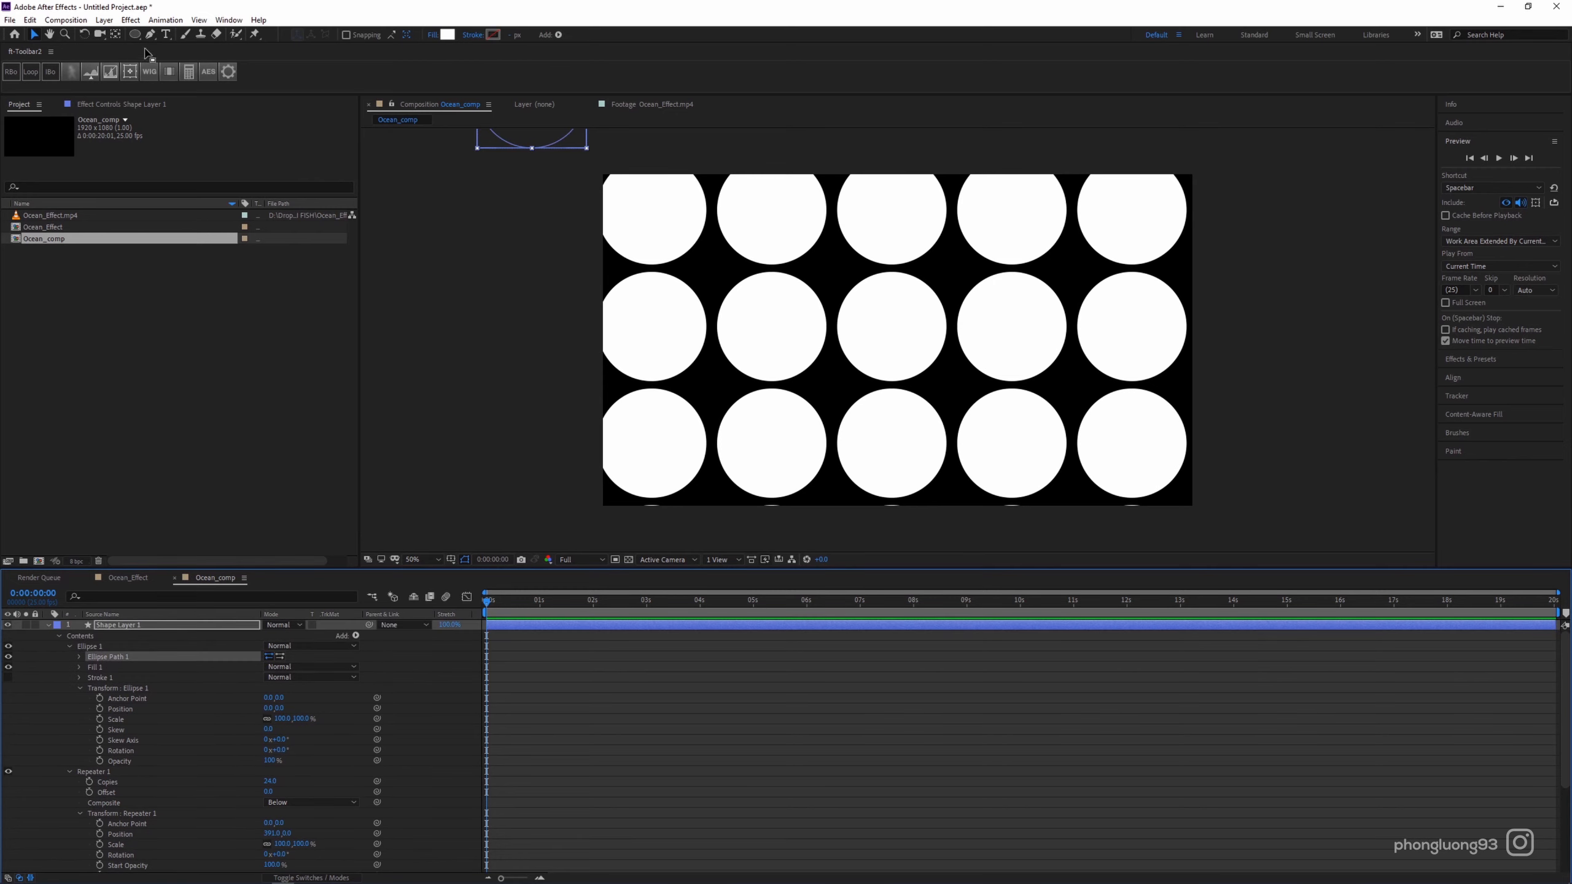
pyautogui.click(67, 23)
pyautogui.click(67, 22)
pyautogui.click(67, 23)
pyautogui.moveTo(33, 20)
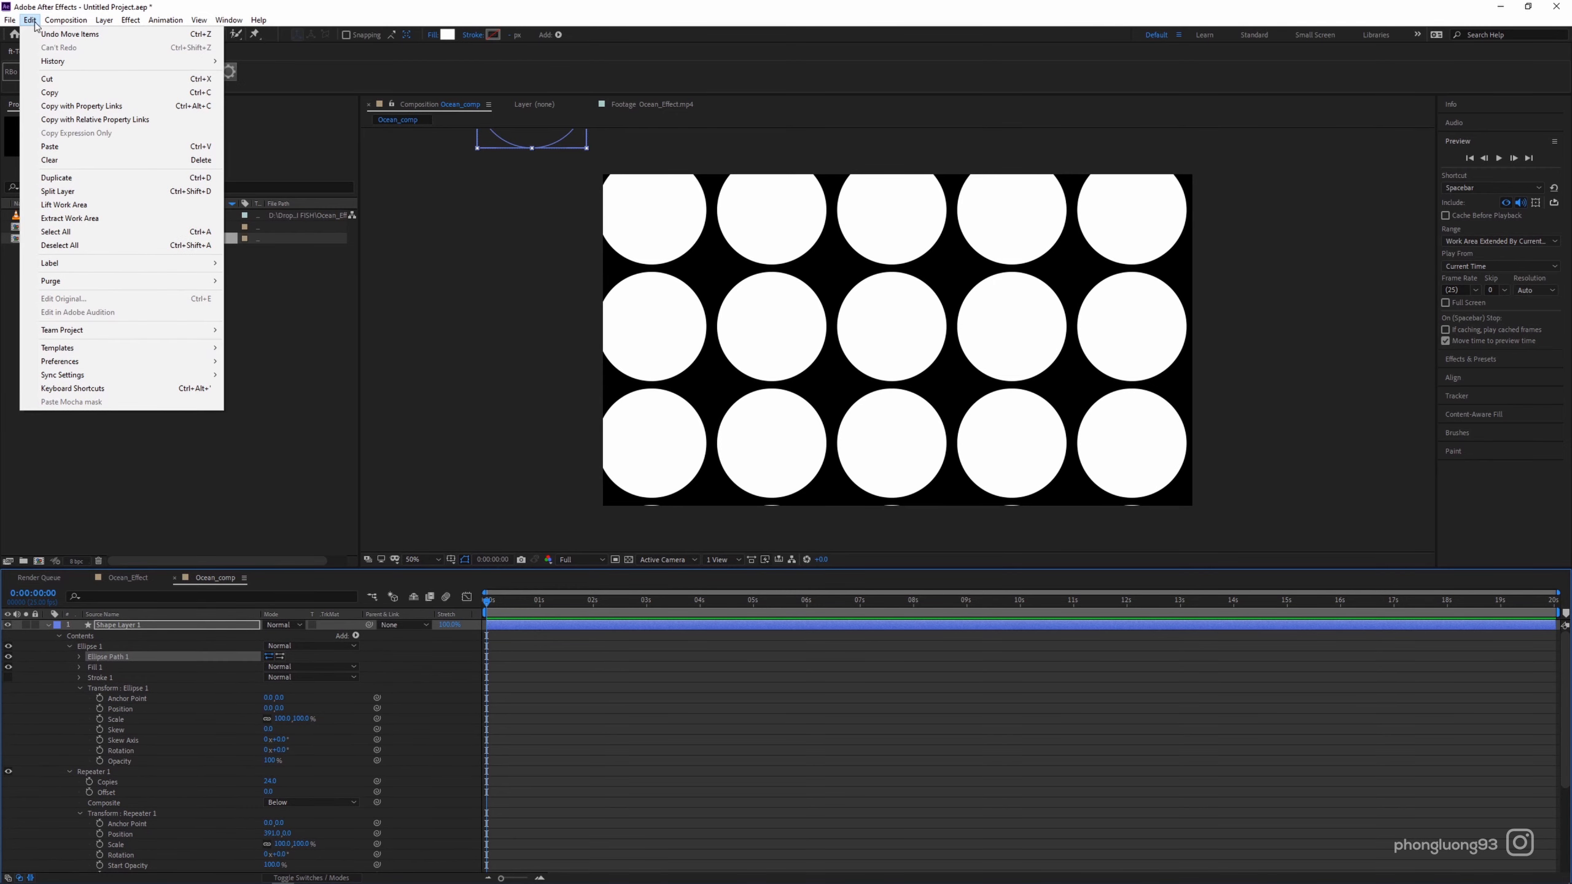
pyautogui.click(73, 148)
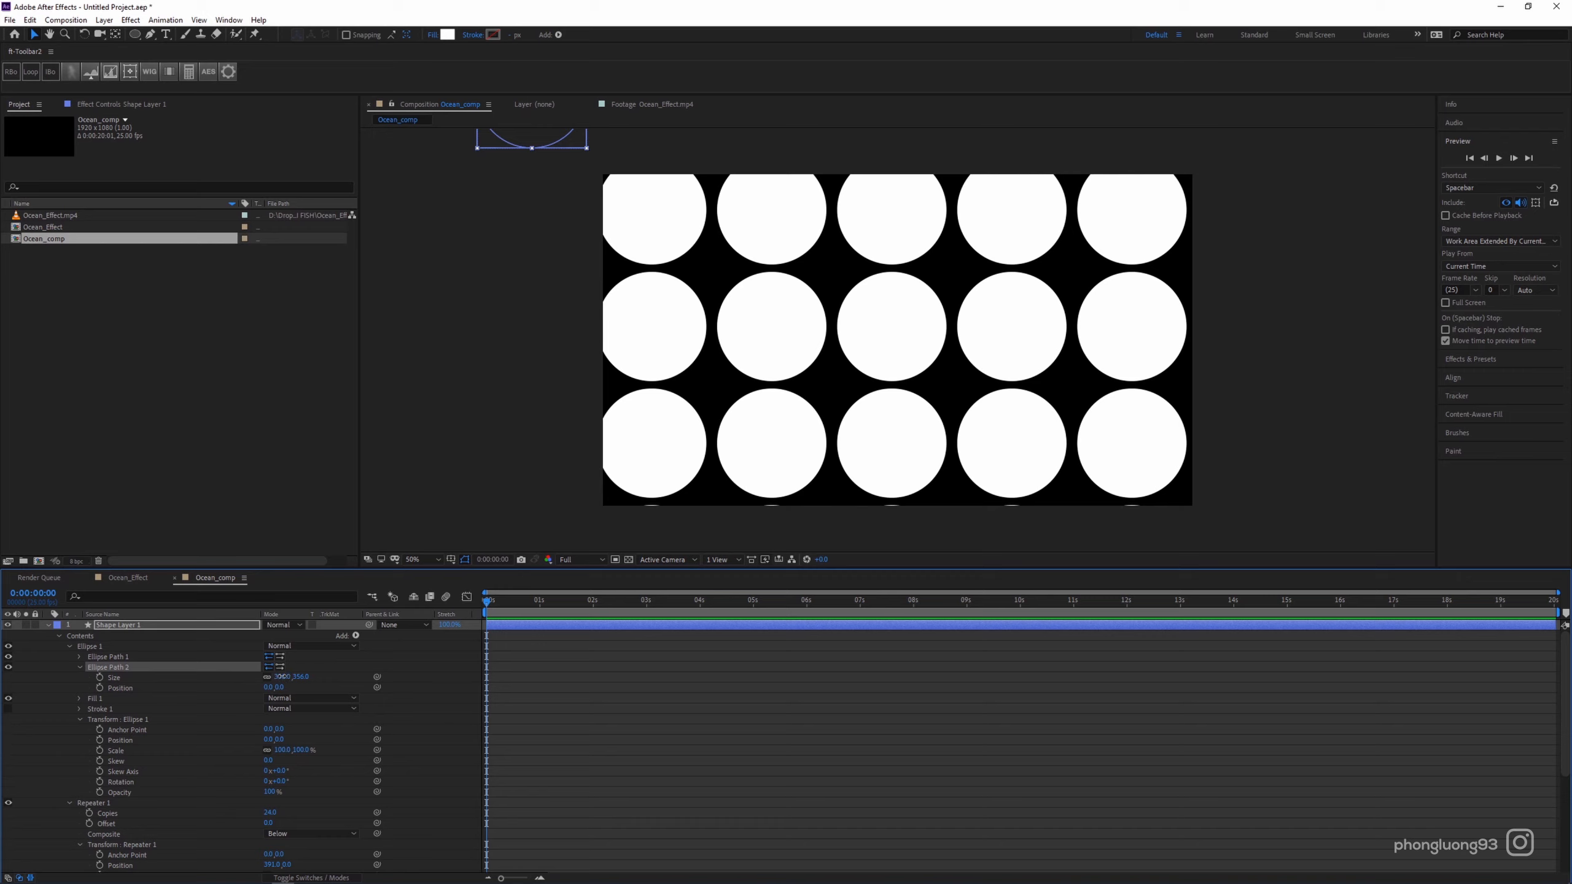
pyautogui.moveTo(281, 676); pyautogui.dragTo(172, 682)
pyautogui.moveTo(280, 676)
pyautogui.mouseDown()
pyautogui.moveTo(229, 676)
pyautogui.moveTo(253, 675)
pyautogui.mouseUp()
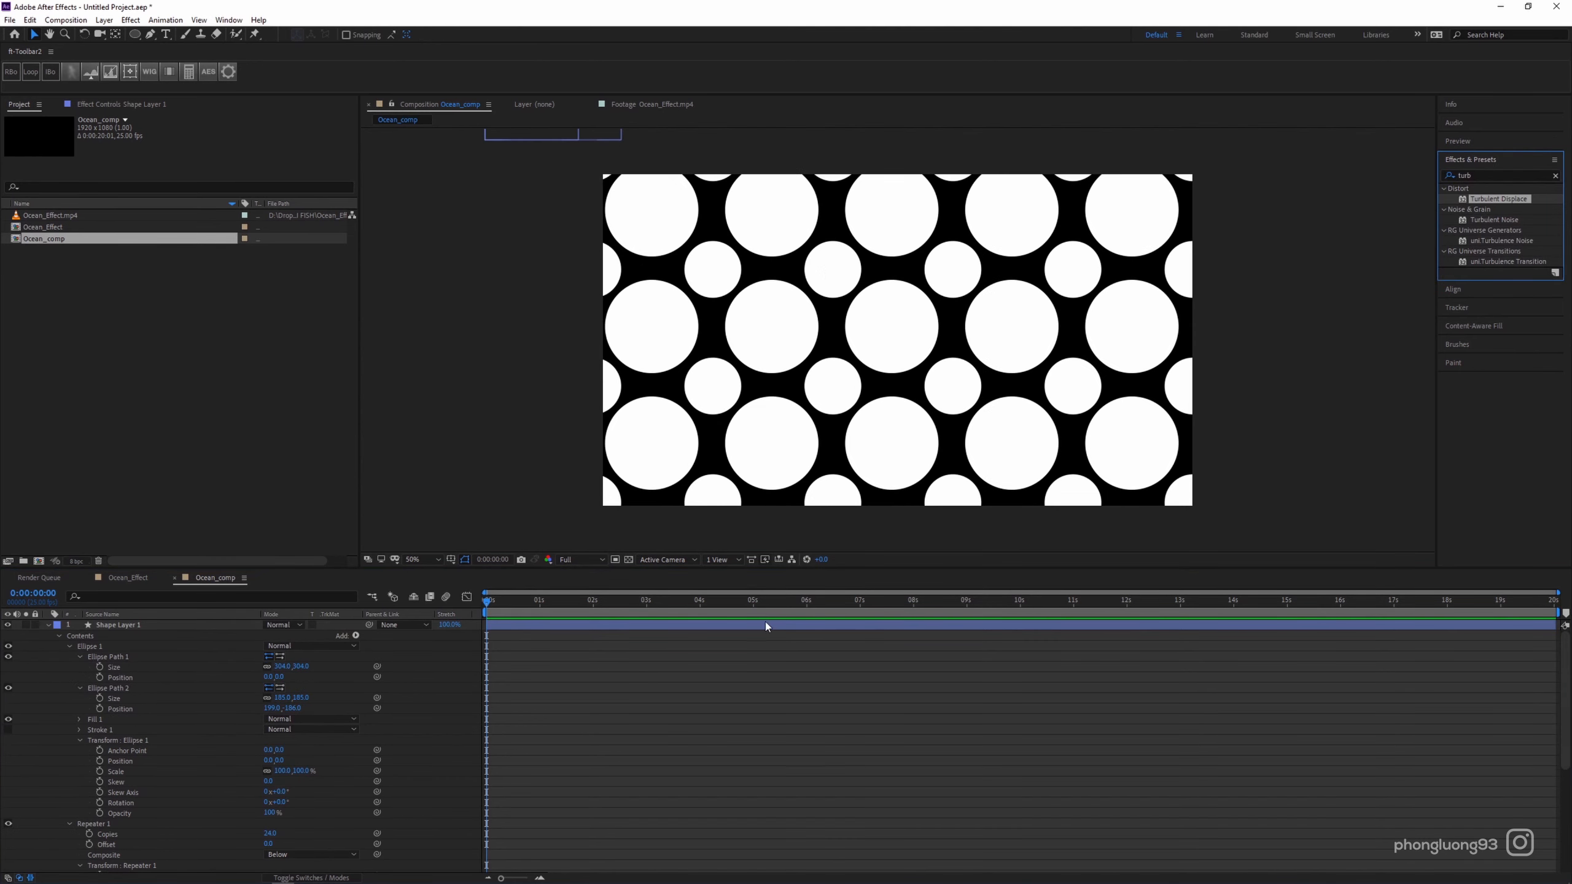
# Apply Turbulent Displace to the shape layer with an amount of 95 and a size of 142.
pyautogui.click(766, 626)
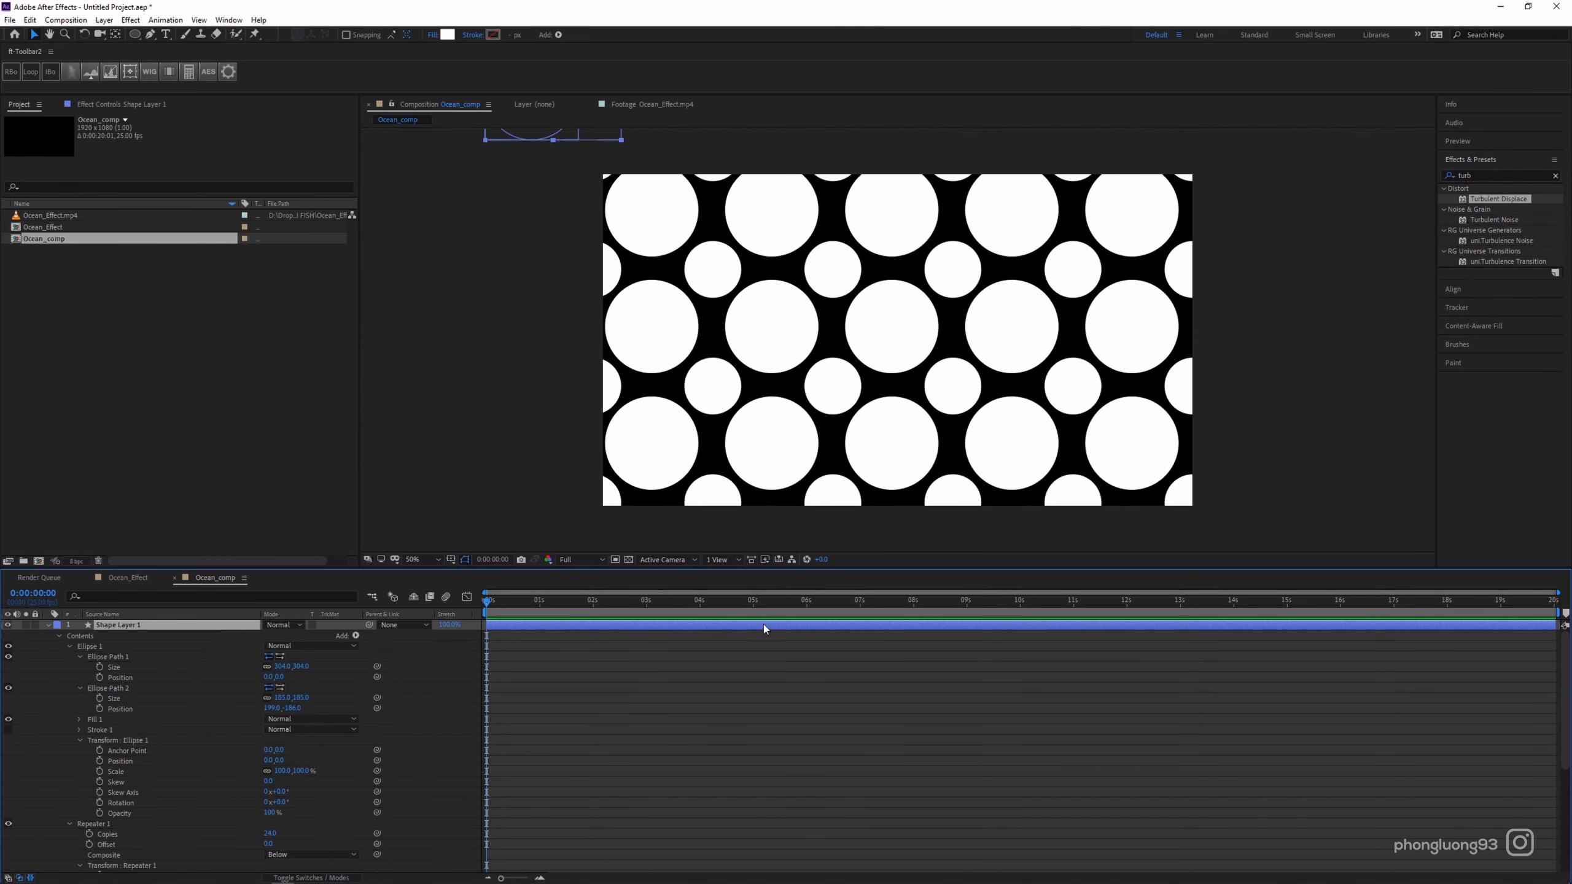
pyautogui.click(131, 20)
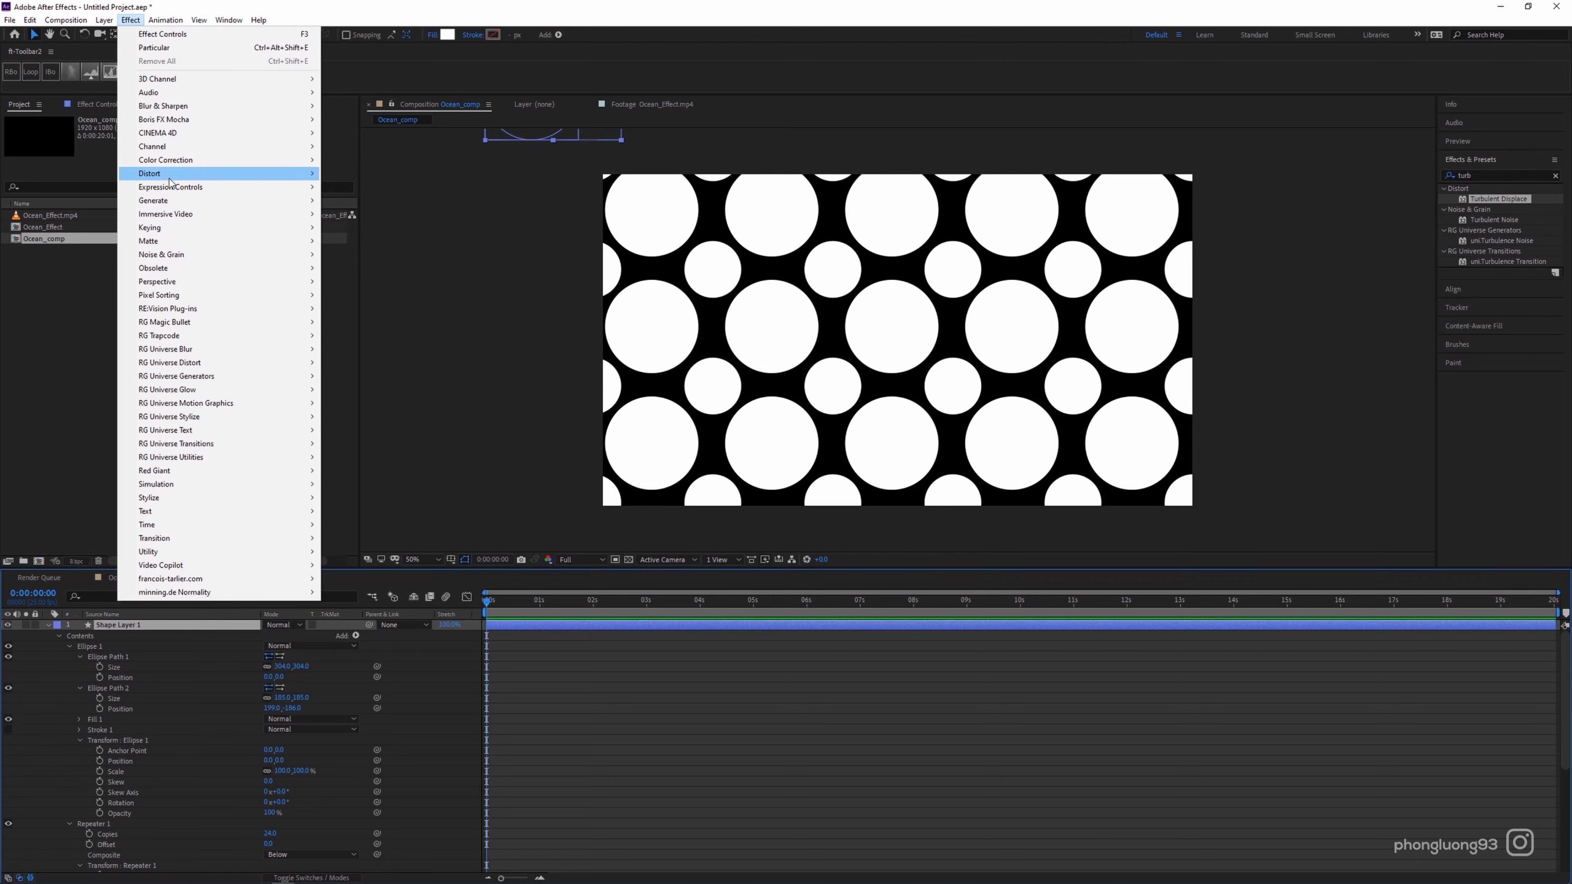
pyautogui.moveTo(170, 179)
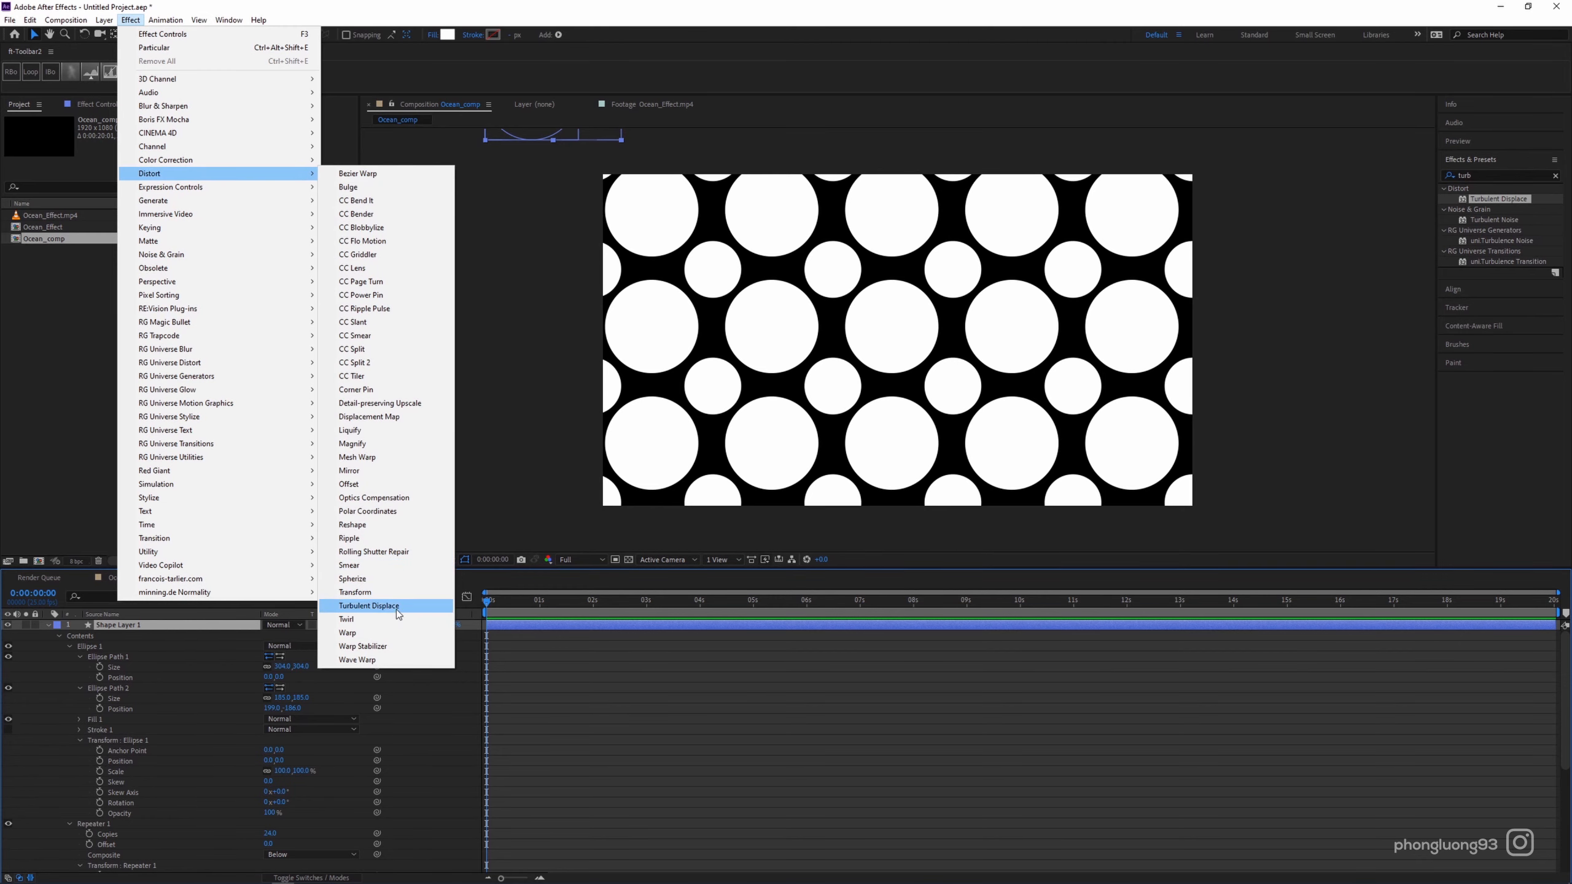
pyautogui.click(372, 606)
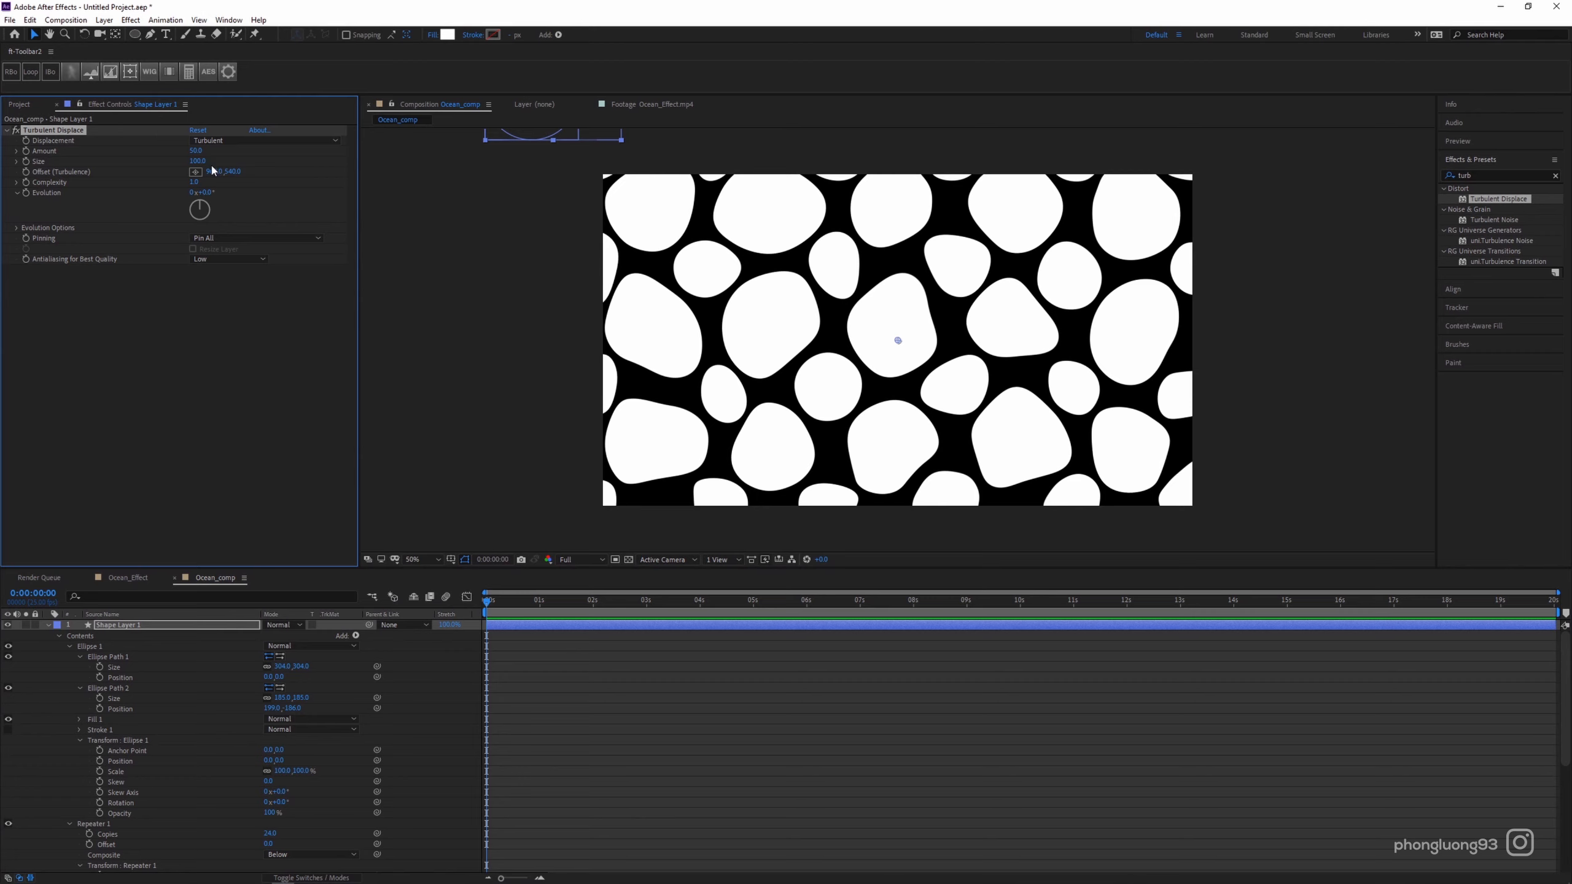
pyautogui.moveTo(213, 163)
pyautogui.mouseDown()
pyautogui.moveTo(253, 154)
pyautogui.moveTo(228, 155)
pyautogui.mouseUp()
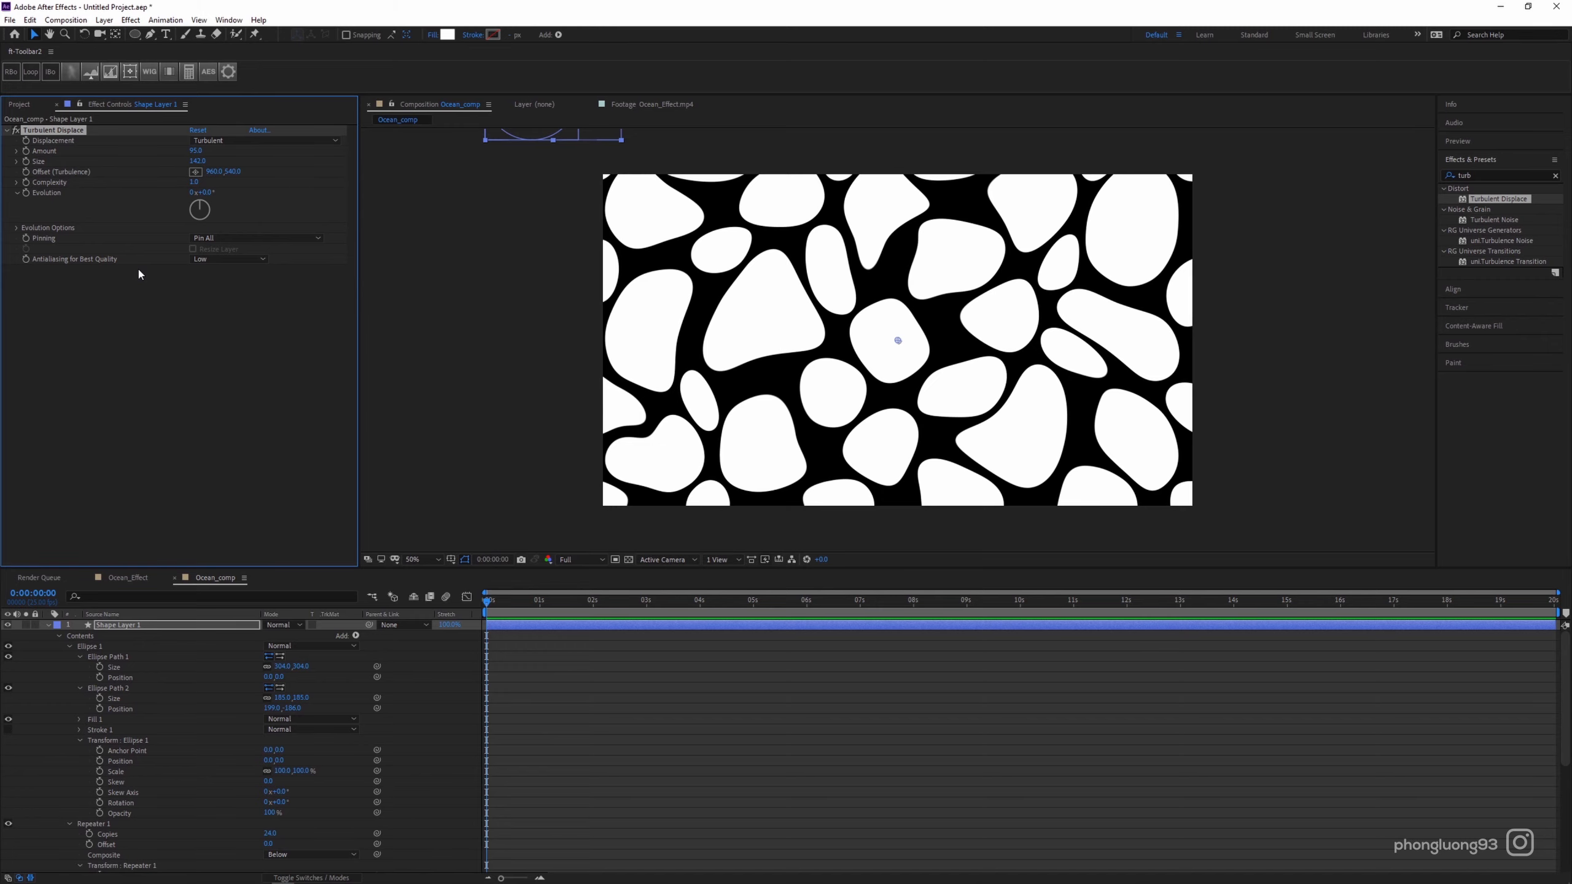
# Drive the Turbulent Displace evolution with the expression time*200 and scrub through the composition to check the motion.
pyautogui.keyDown('alt'); pyautogui.click(26, 193); pyautogui.keyUp('alt')
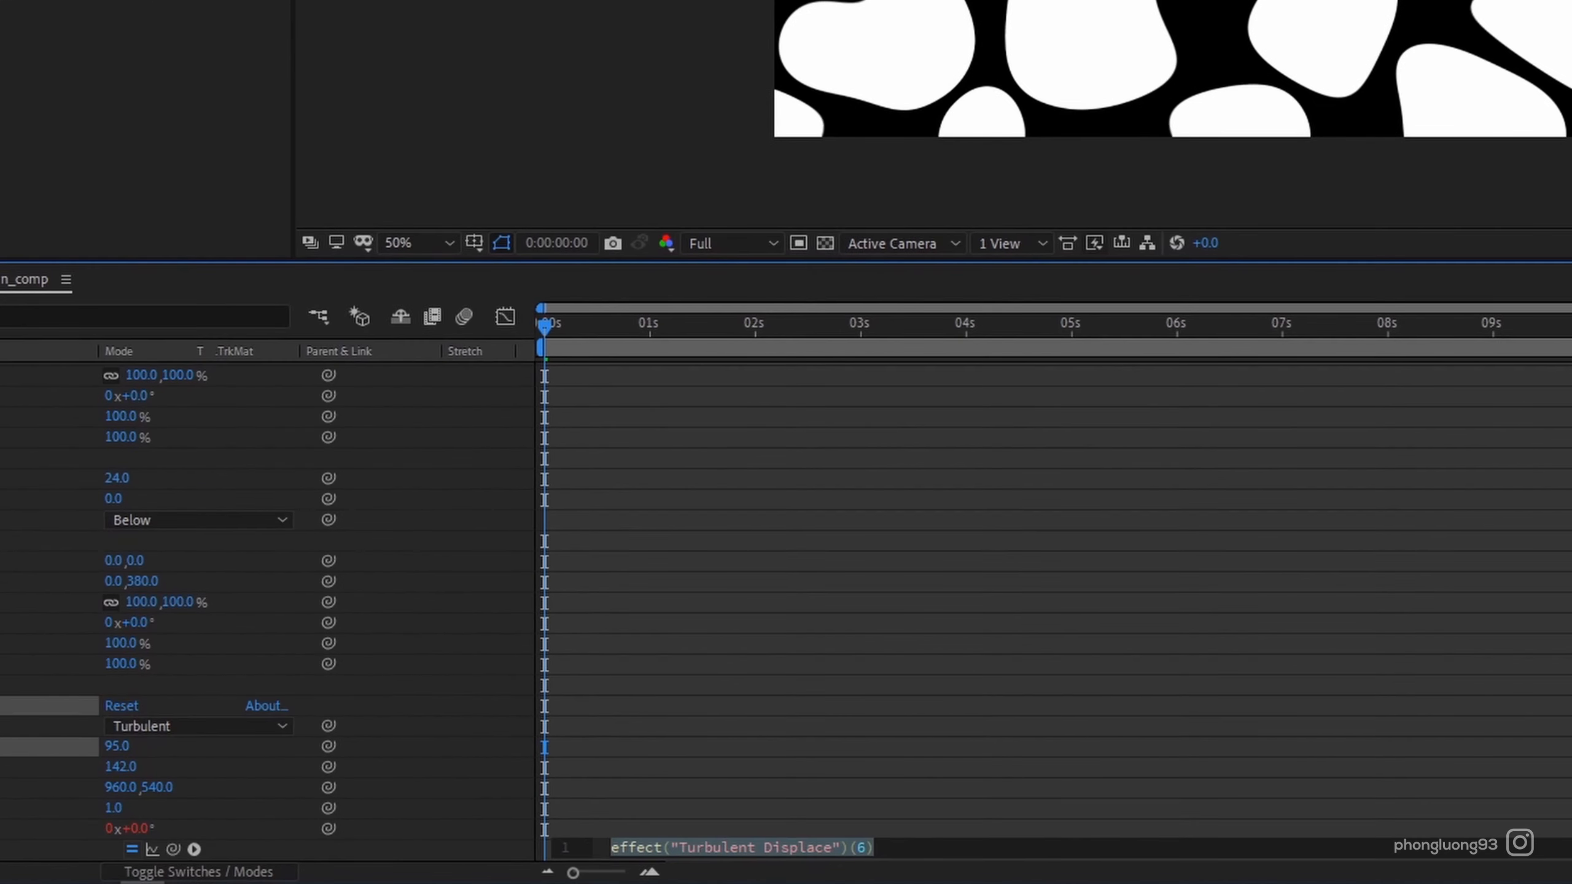
pyautogui.write('time')
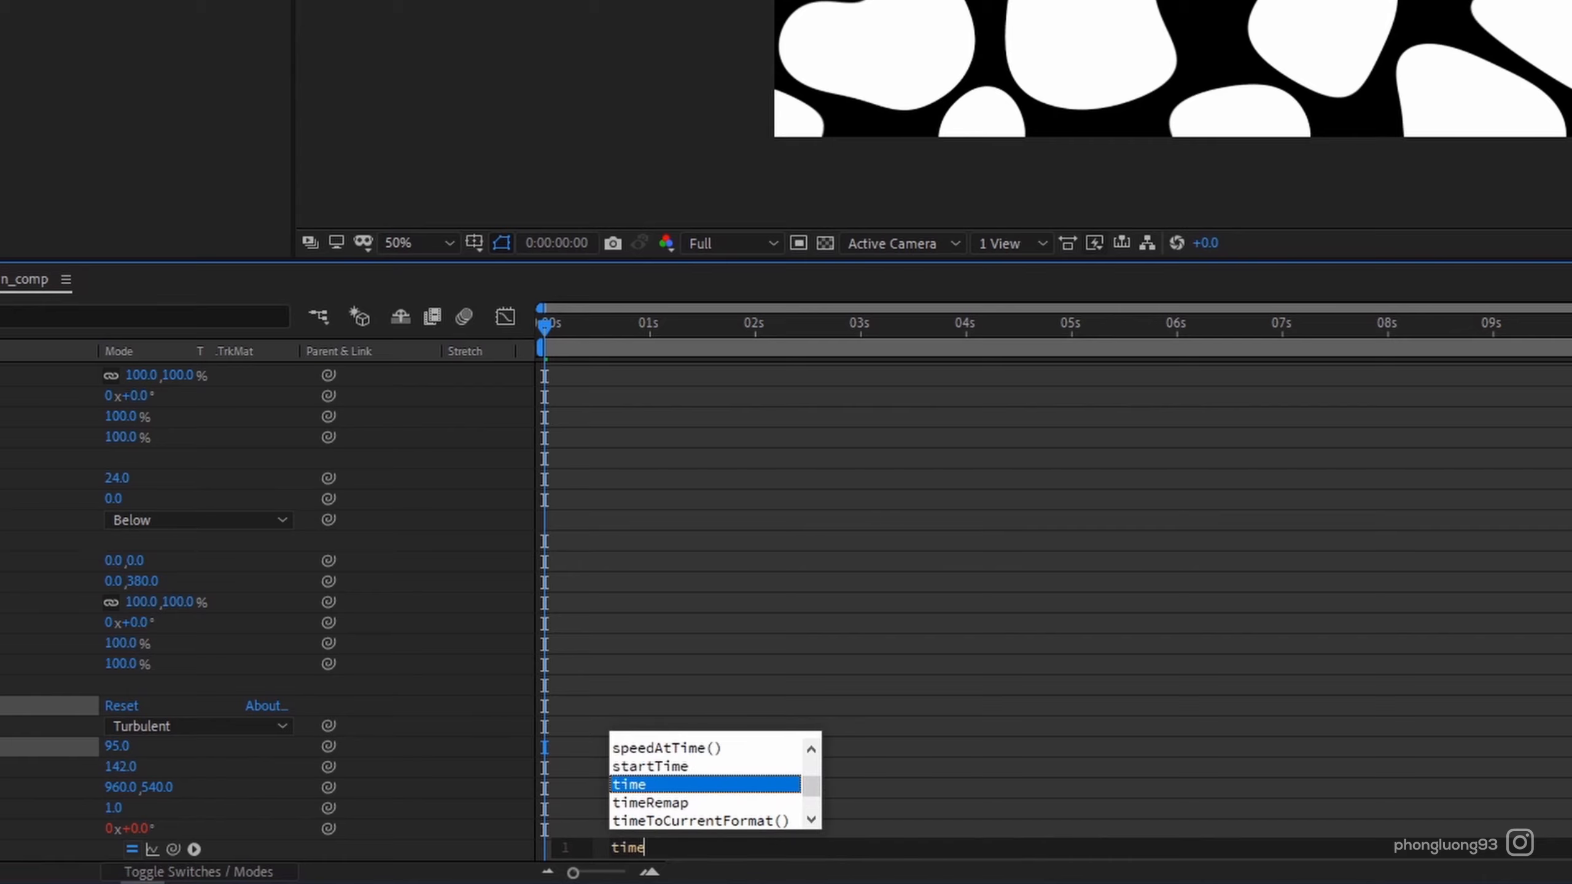
pyautogui.write('*')
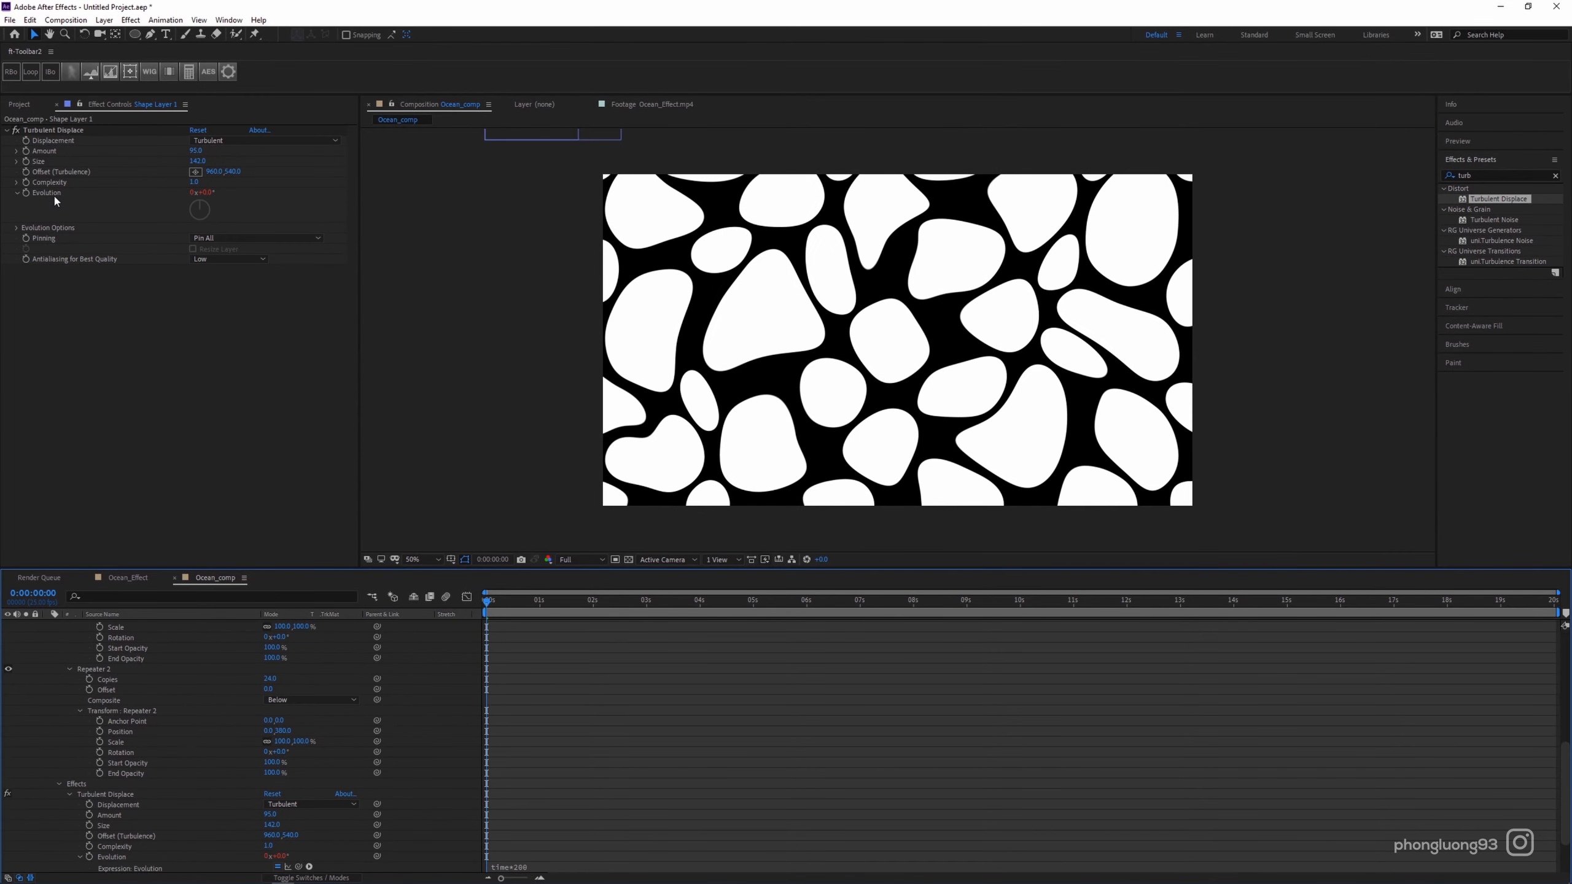
pyautogui.moveTo(538, 609); pyautogui.dragTo(1118, 627)
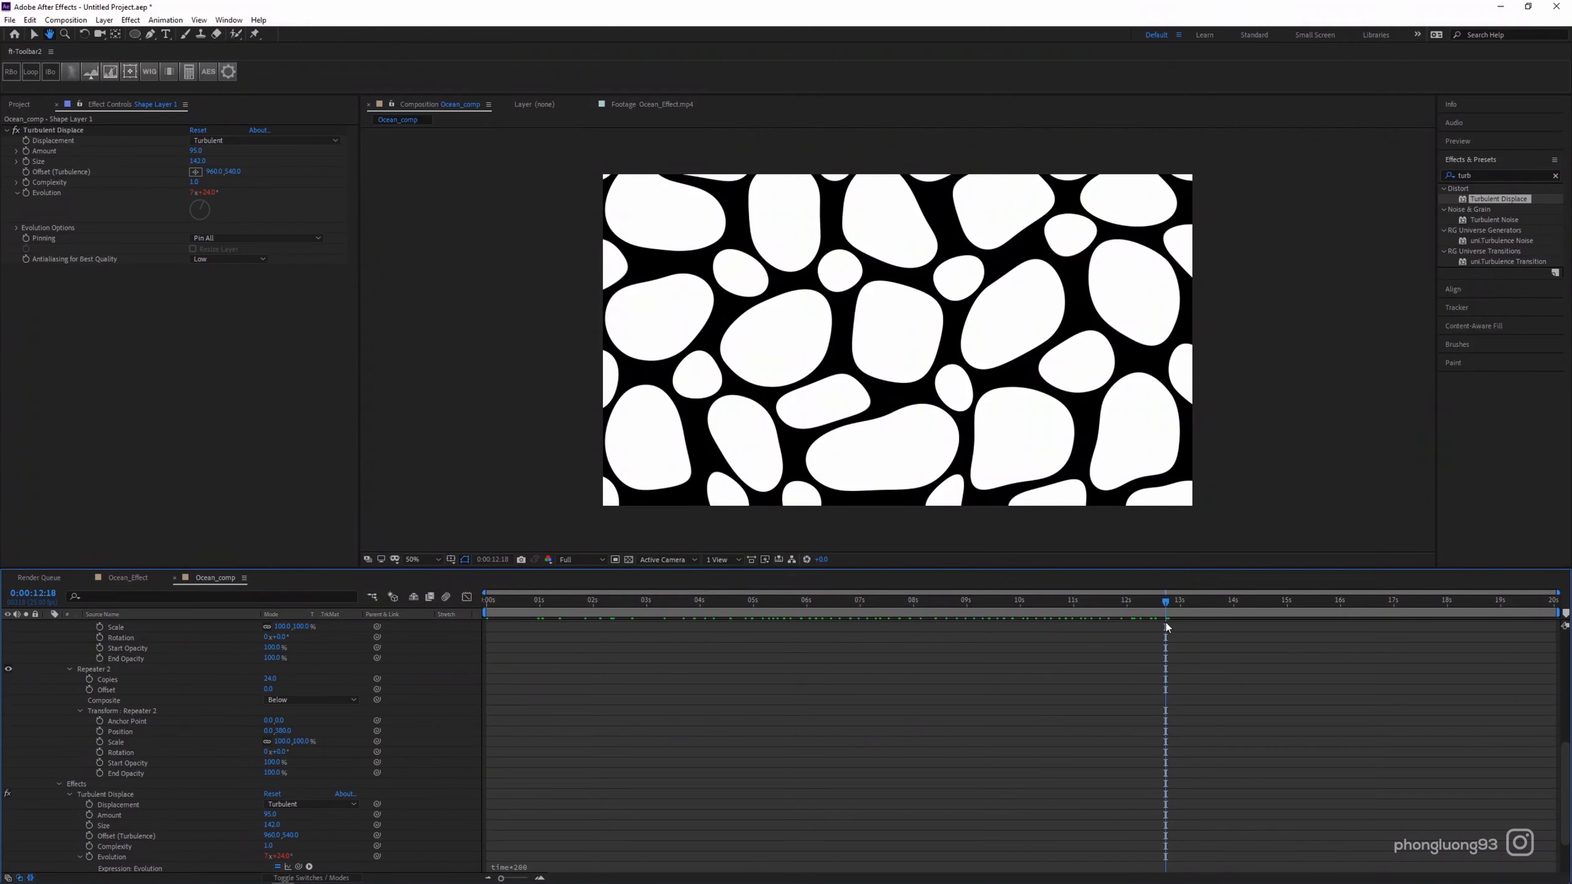
pyautogui.moveTo(1165, 621); pyautogui.dragTo(489, 621)
# Keyframe the shape layer's position to drift from near the frame's upper-left corner at 0 s to farther up and left at 20 s.
pyautogui.scroll(5, 535, 654)
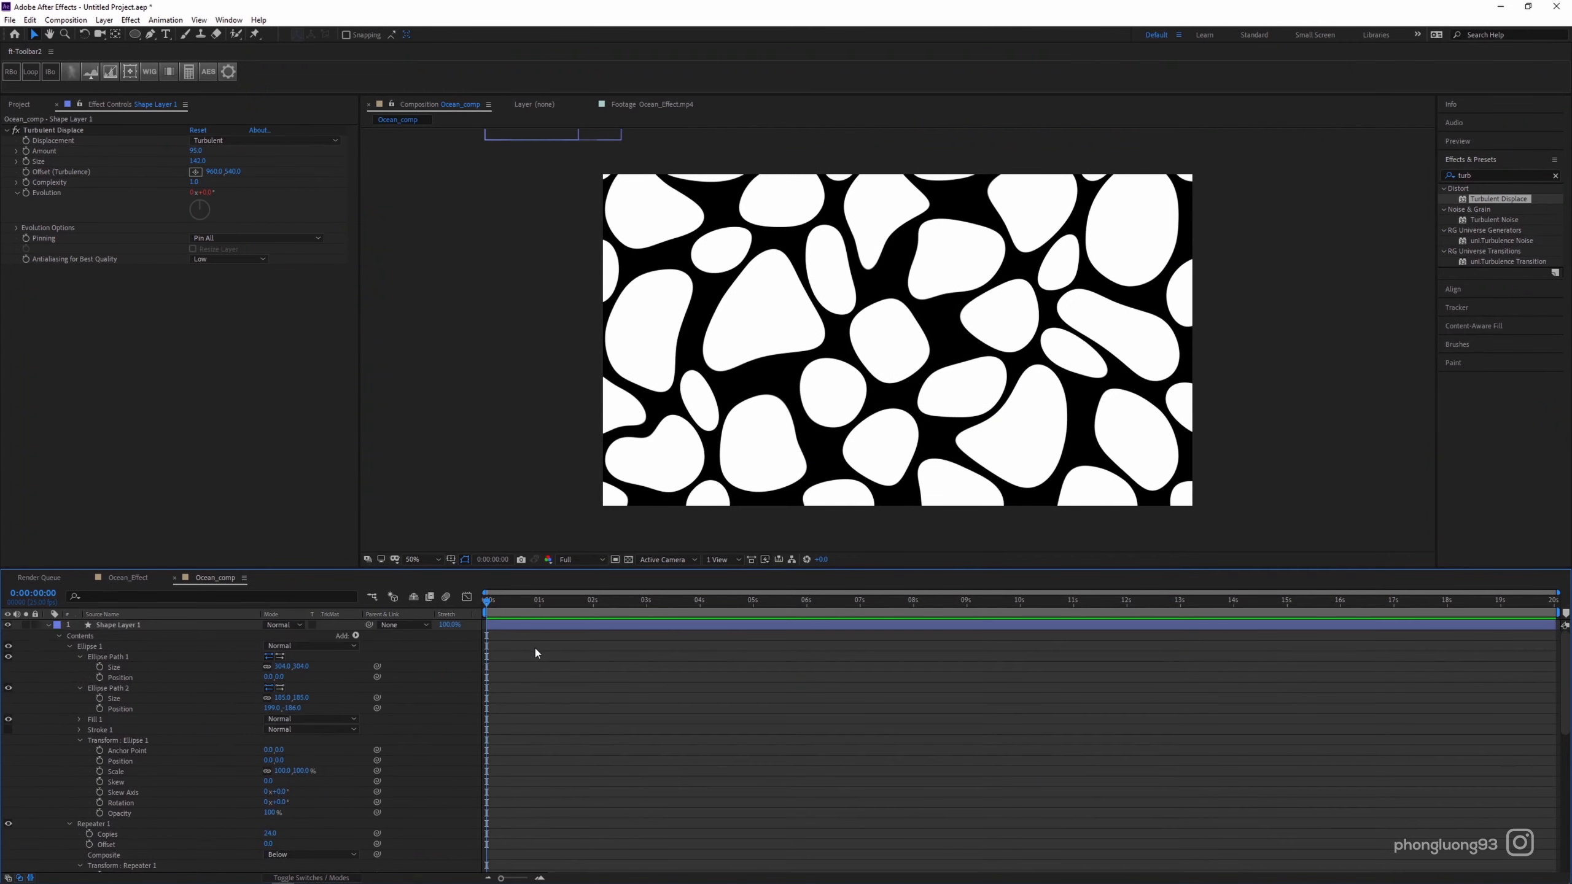
pyautogui.click(134, 624)
pyautogui.press('p')
pyautogui.click(78, 636)
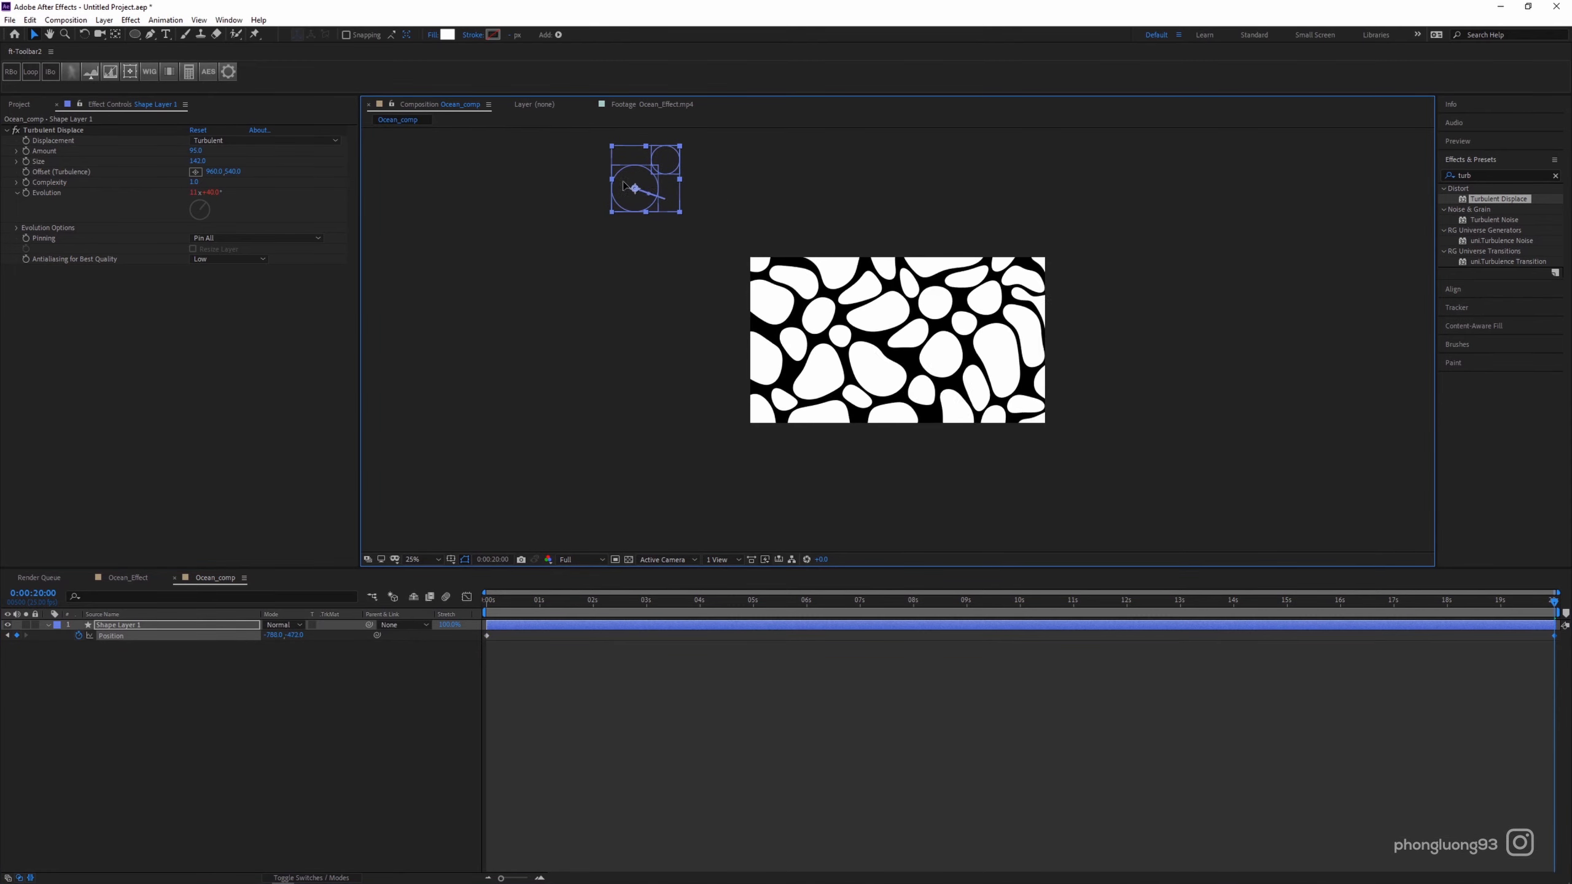
pyautogui.moveTo(626, 186); pyautogui.dragTo(542, 124)
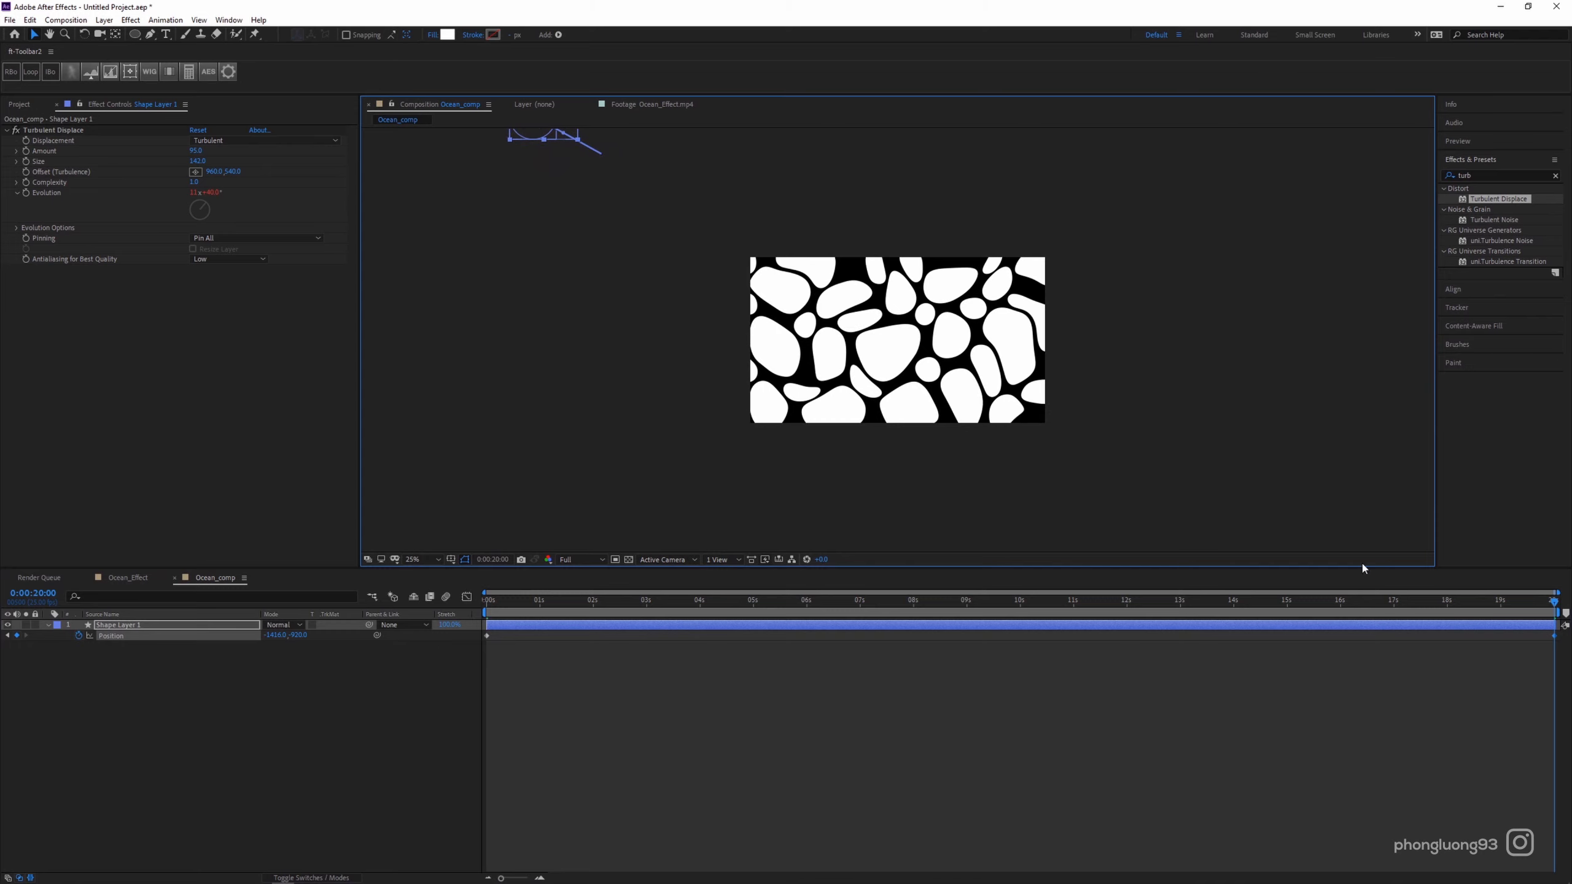
pyautogui.moveTo(1453, 599); pyautogui.dragTo(487, 600)
pyautogui.moveTo(711, 221); pyautogui.dragTo(755, 263)
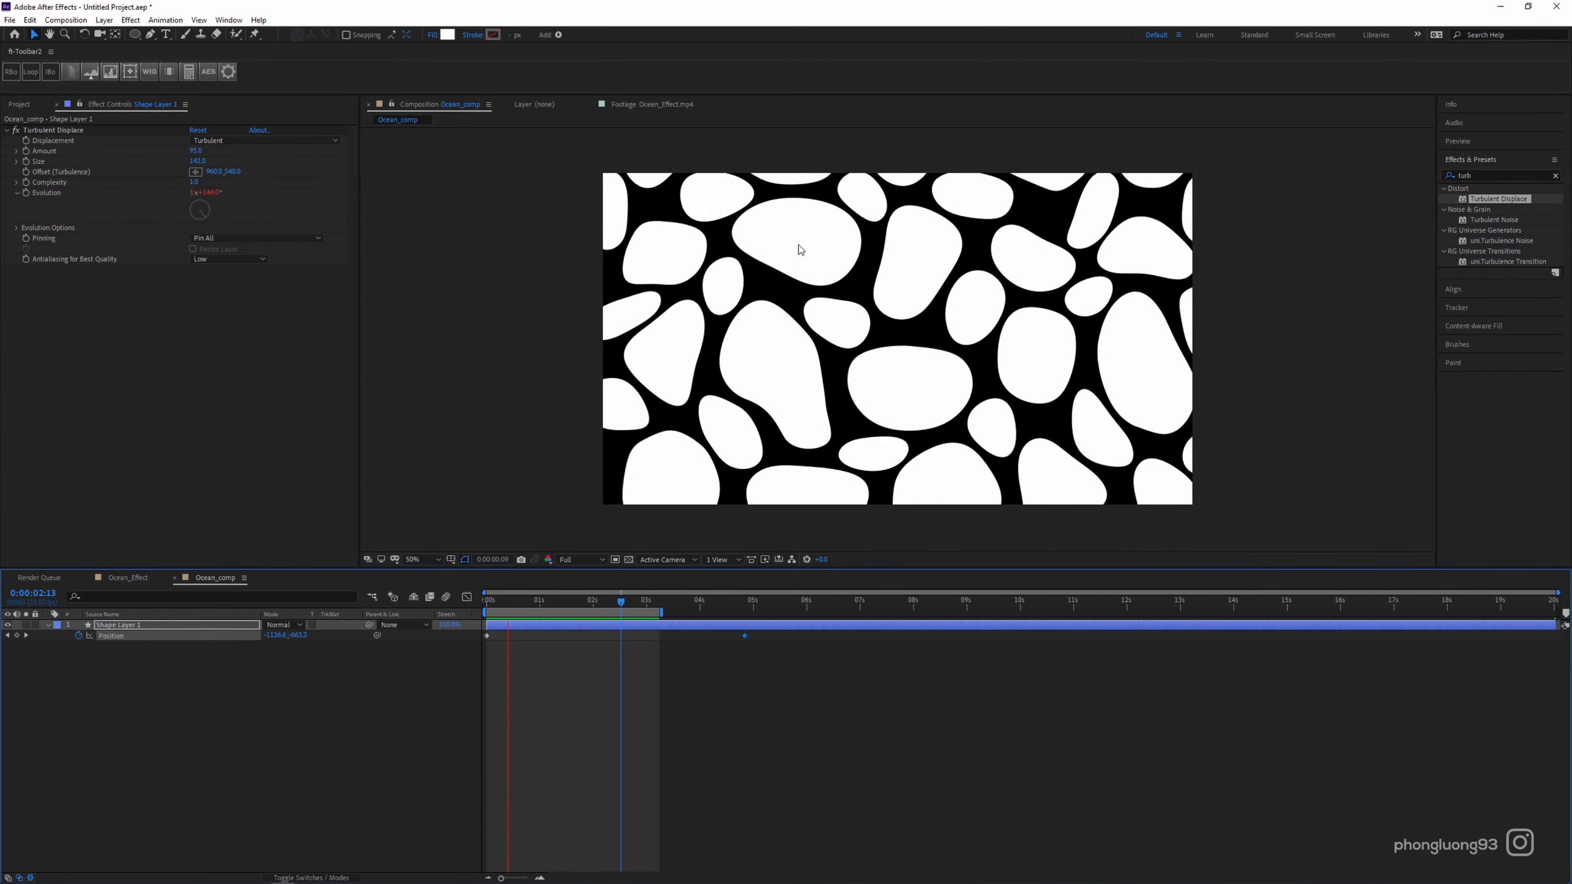
# Keyframe the turbulence offset from 960, 540 at 0 s to a point farther left at 0:00:04:21, and preview the animation.
pyautogui.click(316, 279)
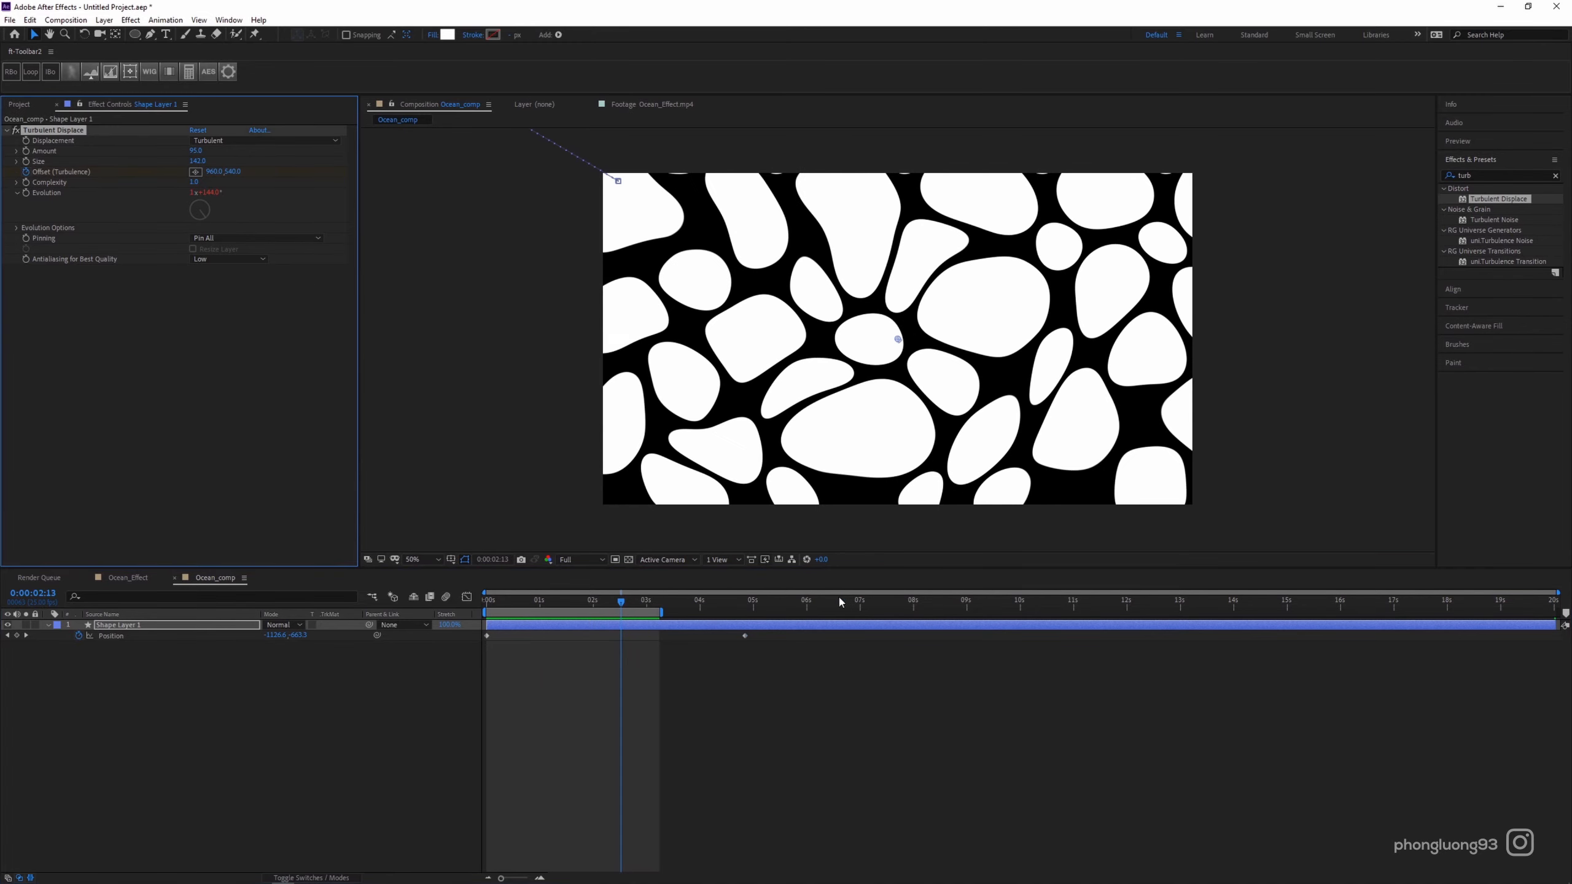
pyautogui.press('u')
pyautogui.moveTo(621, 646); pyautogui.dragTo(578, 646)
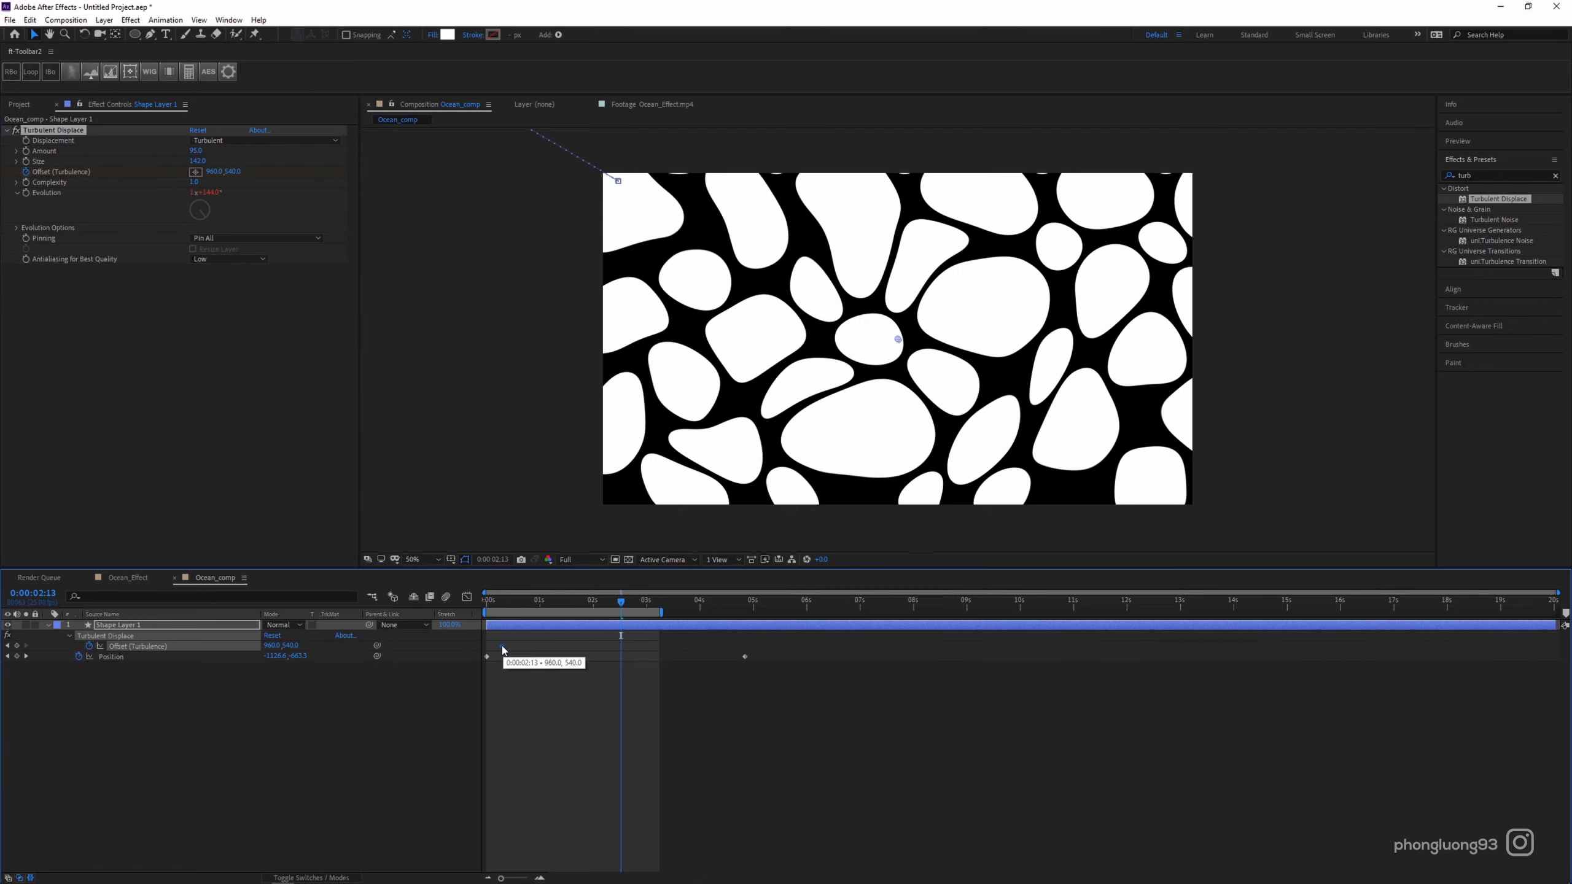
pyautogui.moveTo(699, 606); pyautogui.dragTo(745, 618)
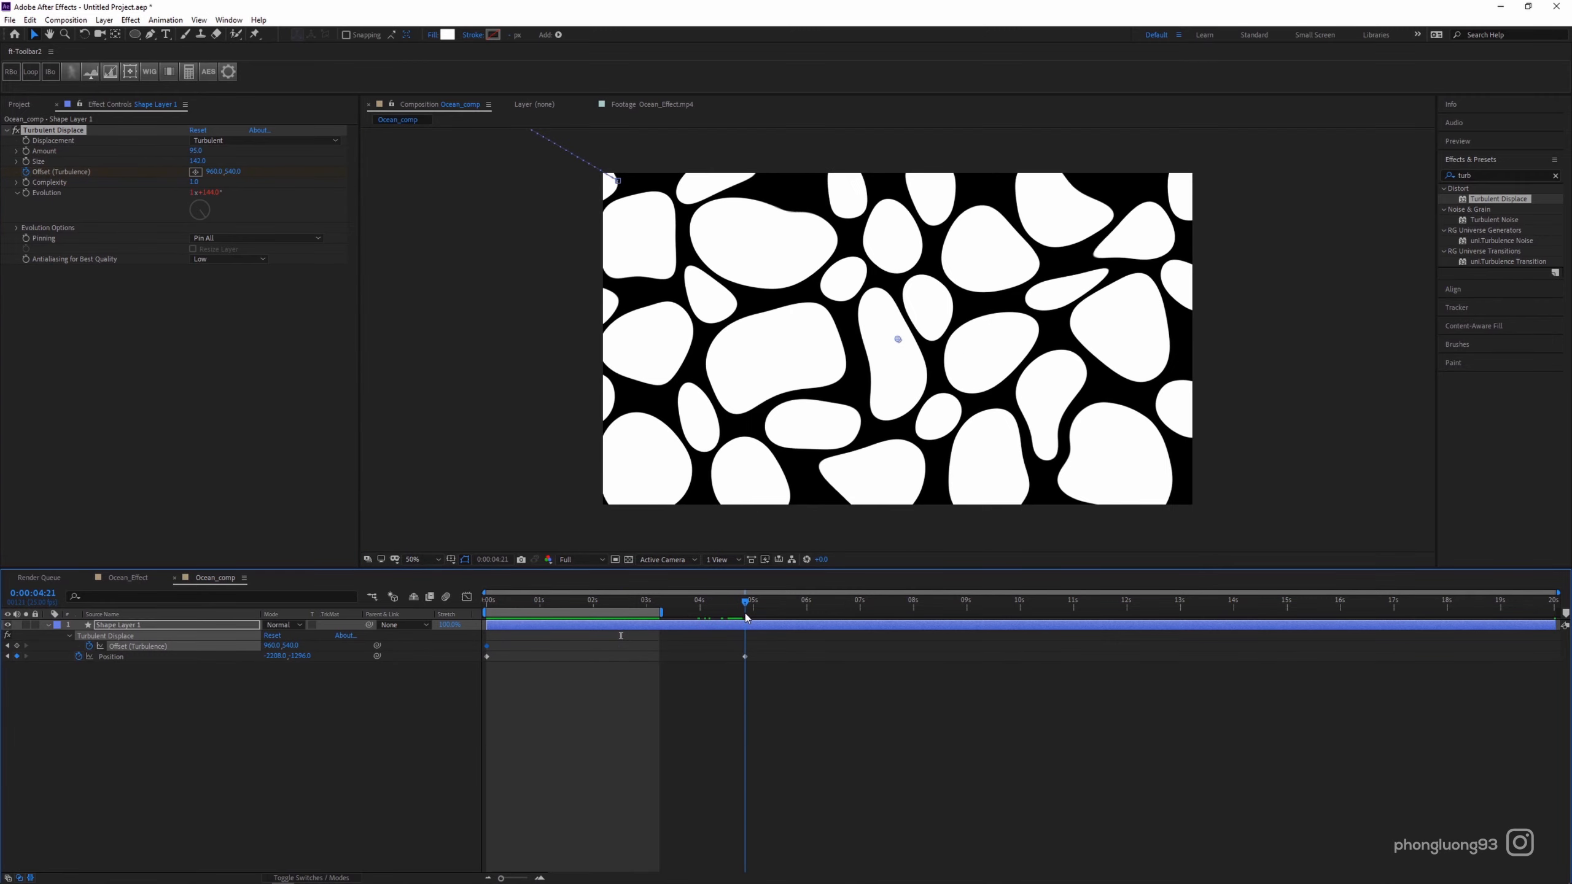
pyautogui.press(',')
pyautogui.moveTo(897, 340); pyautogui.dragTo(651, 329)
pyautogui.press('Home')
pyautogui.press('space')
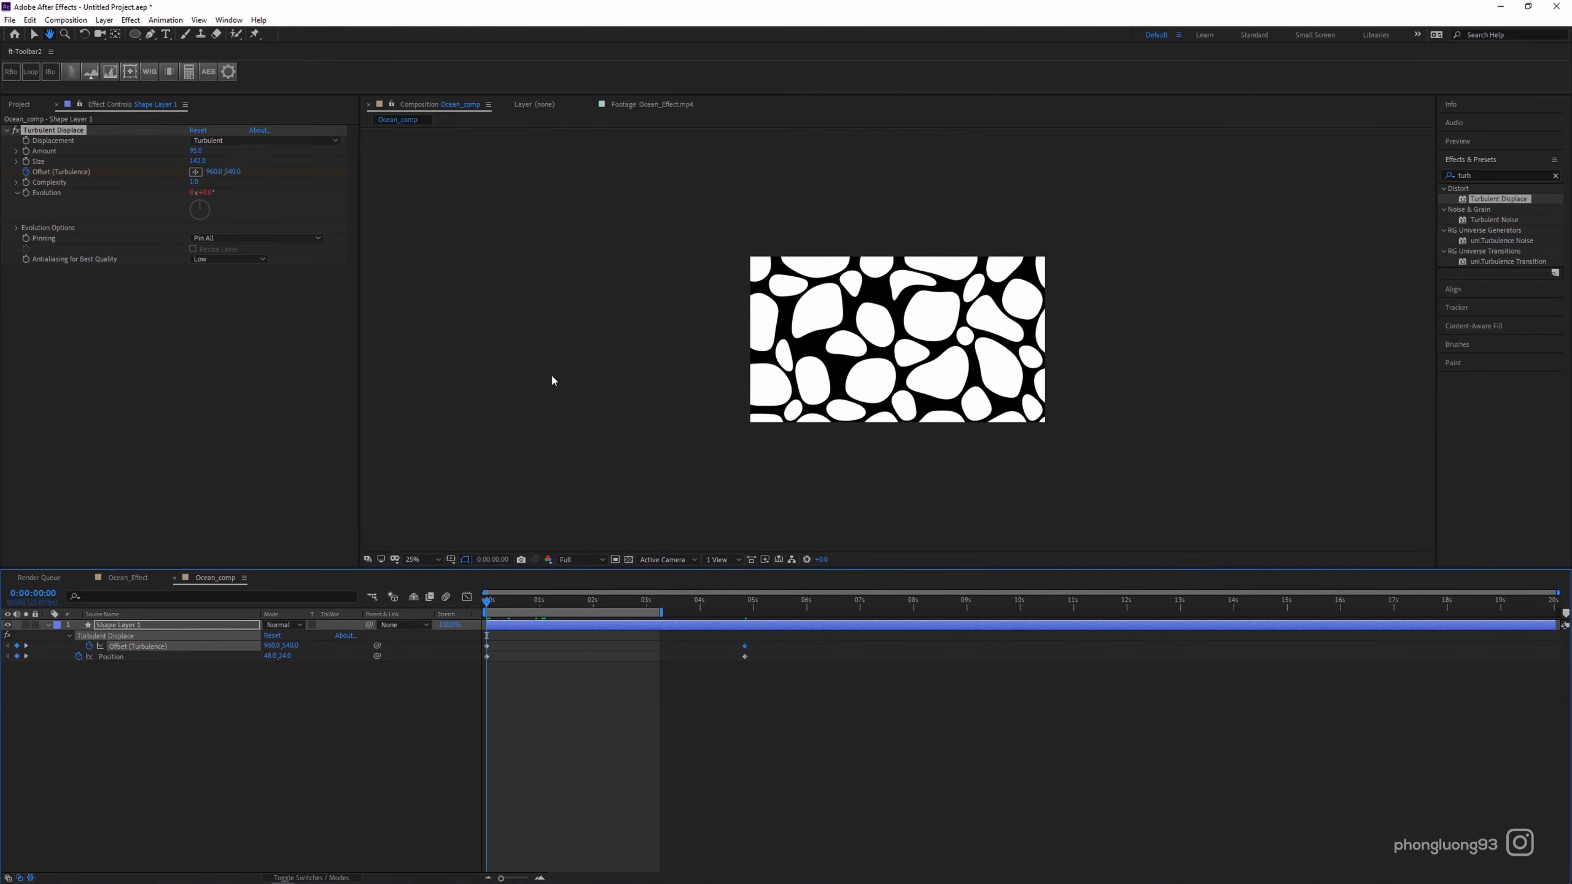
pyautogui.press('.')
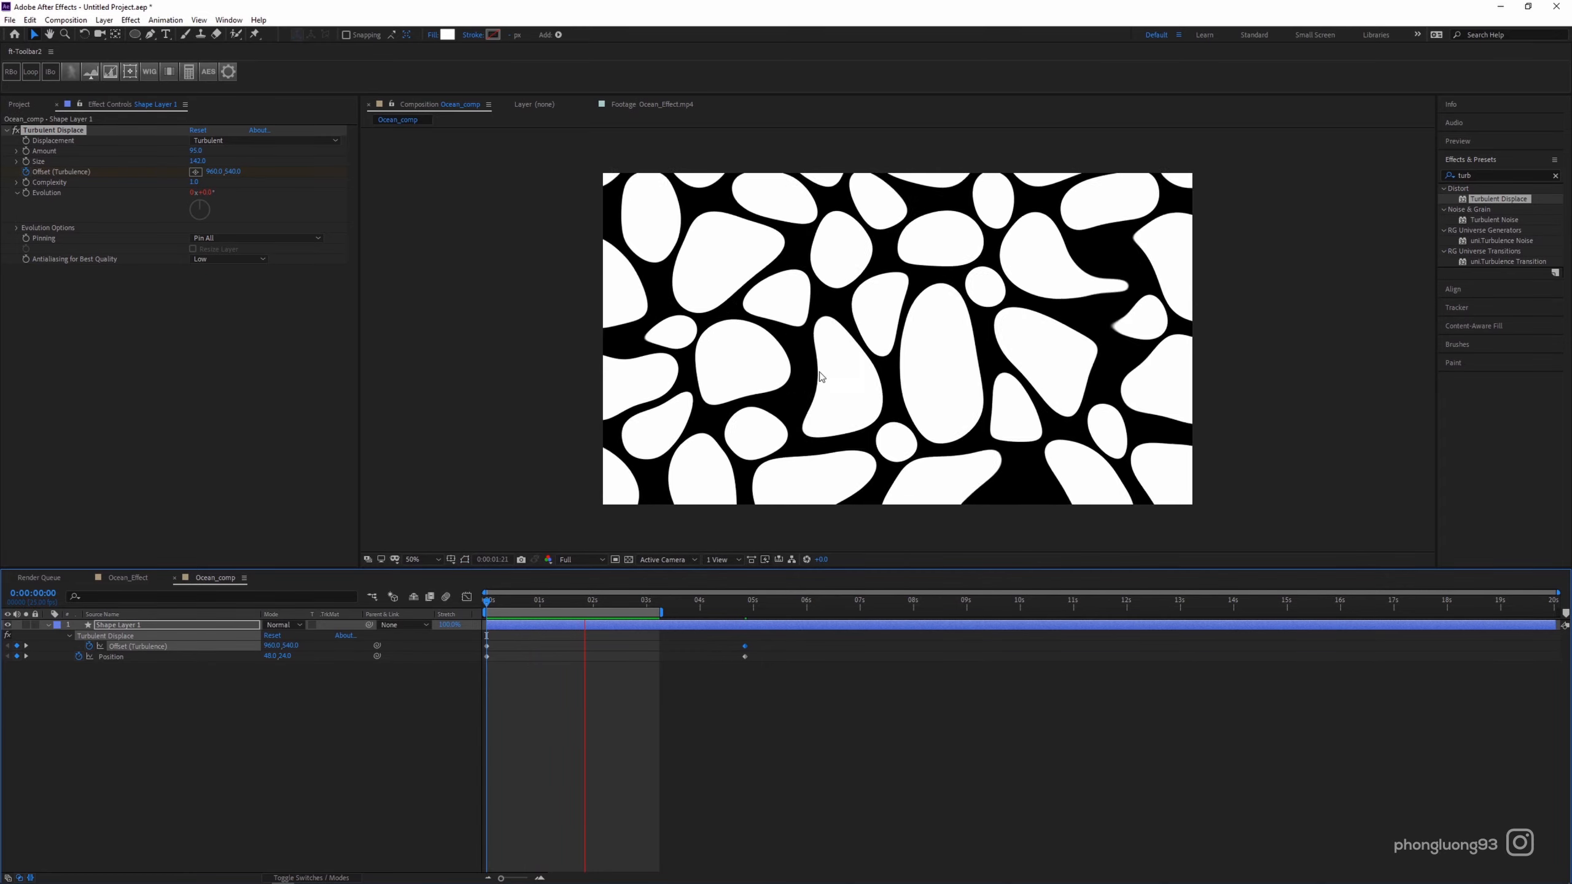
# Duplicate the Turbulent Displace effect on the shape layer and stop the preview.
pyautogui.click(47, 132)
pyautogui.click(30, 20)
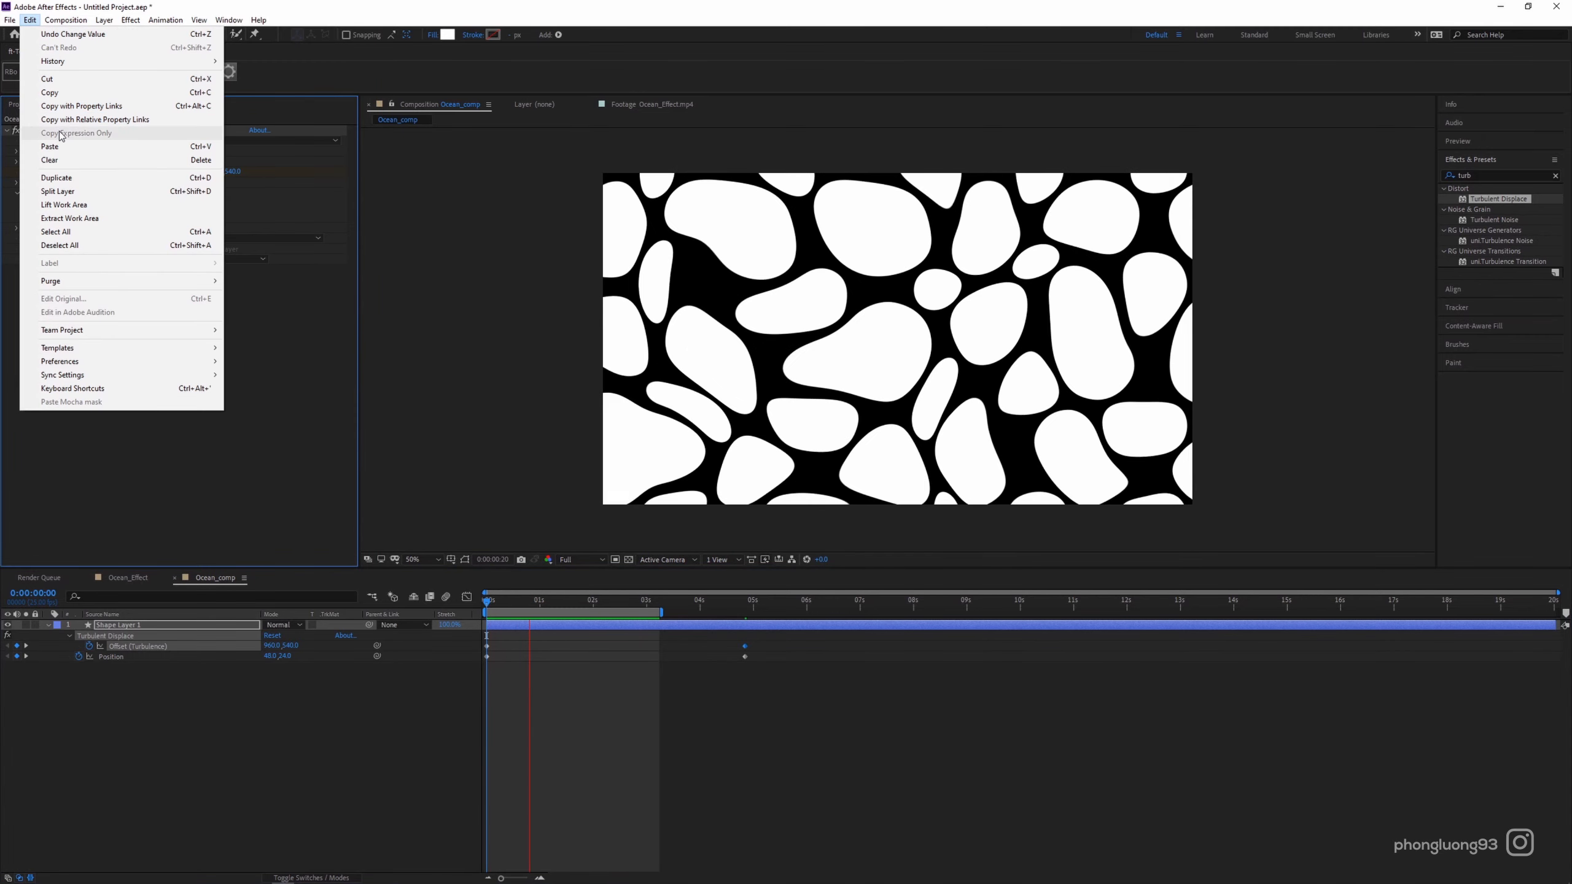
pyautogui.click(67, 178)
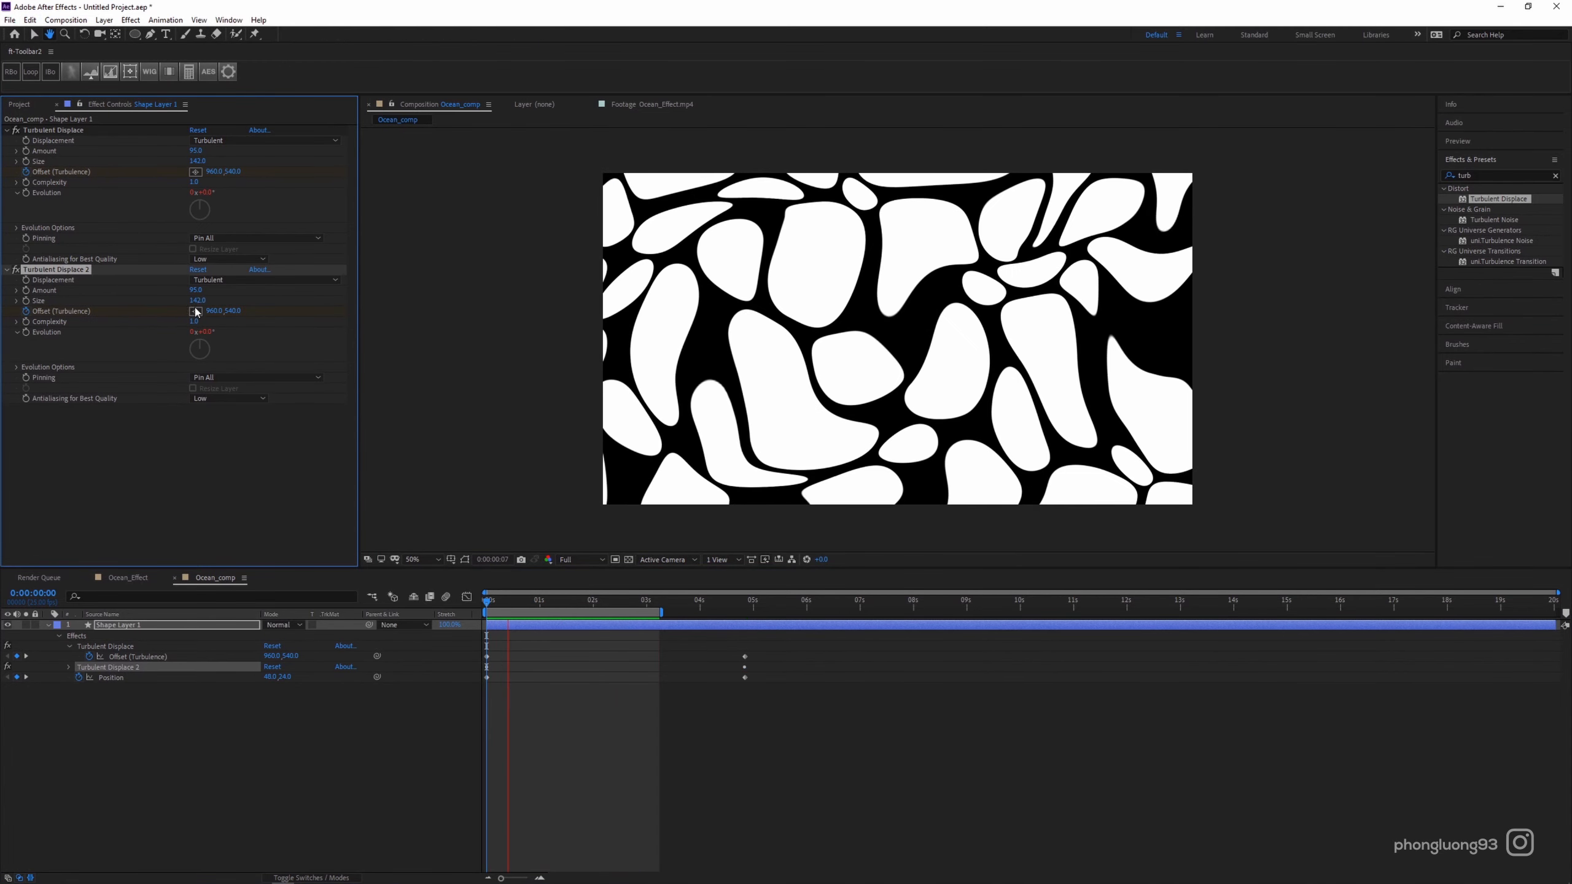
pyautogui.press('space')
# Set the second Turbulent Displace to a size of about 402 and the Turbulent Smoother displacement type.
pyautogui.moveTo(198, 300); pyautogui.dragTo(270, 296)
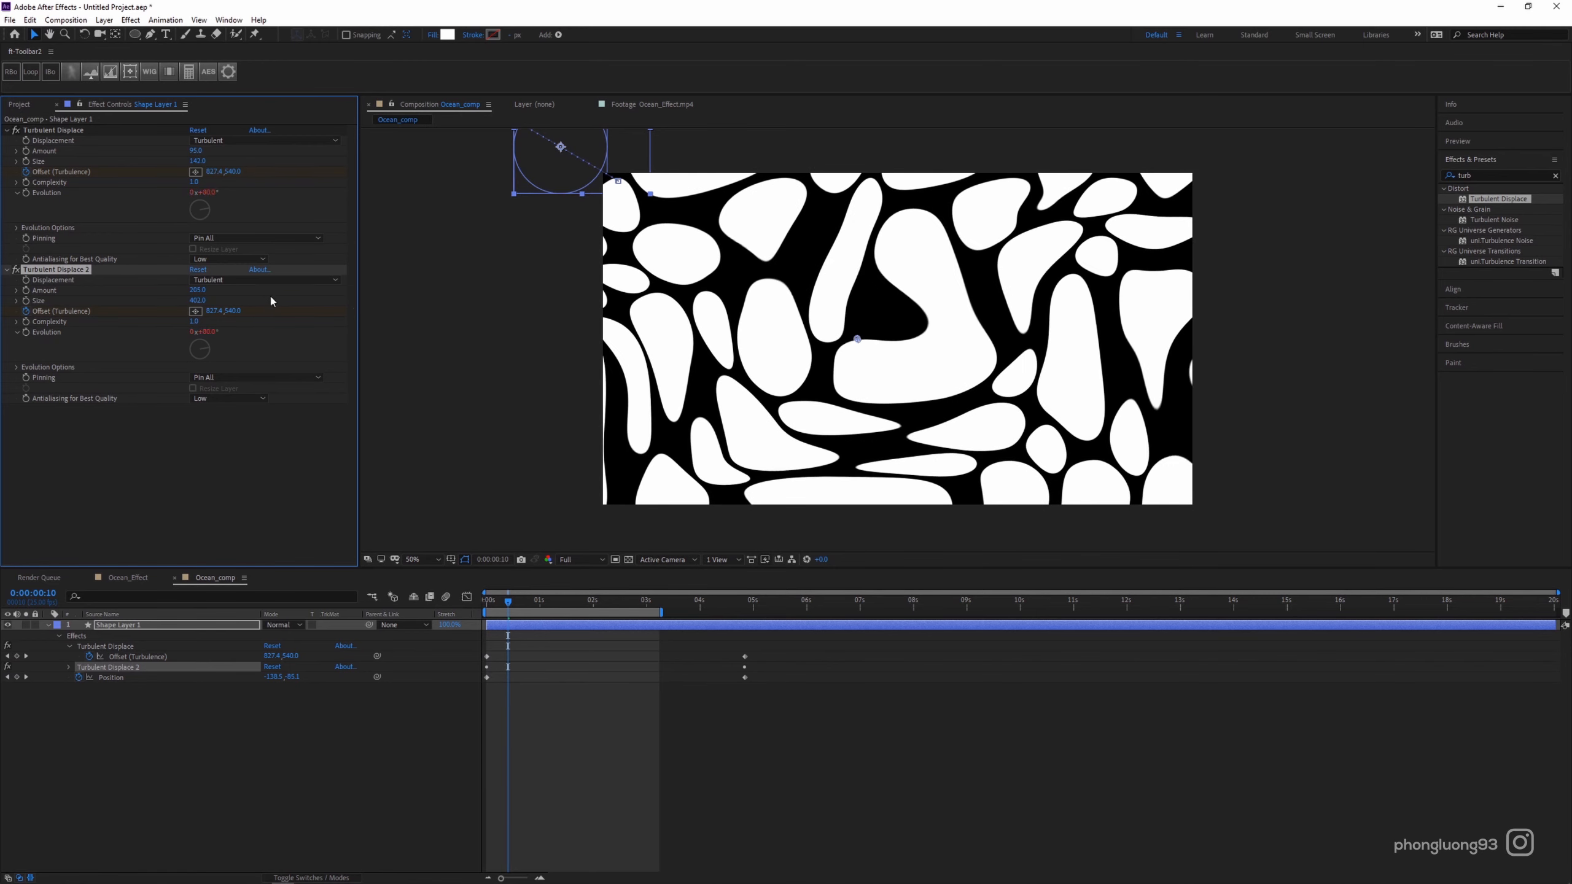
pyautogui.press('space')
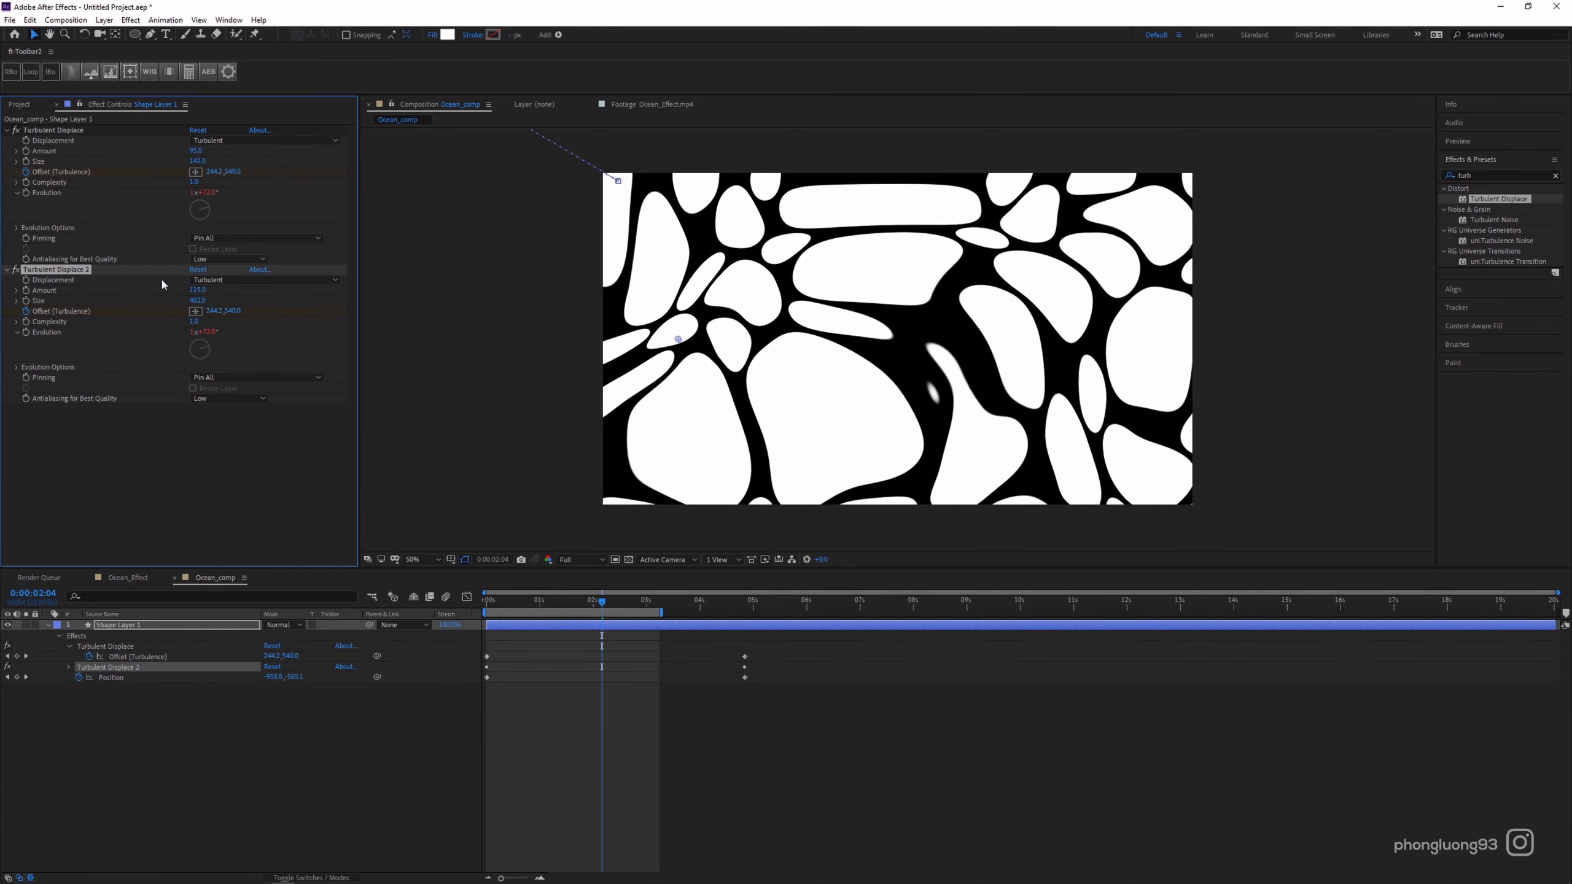
pyautogui.click(219, 281)
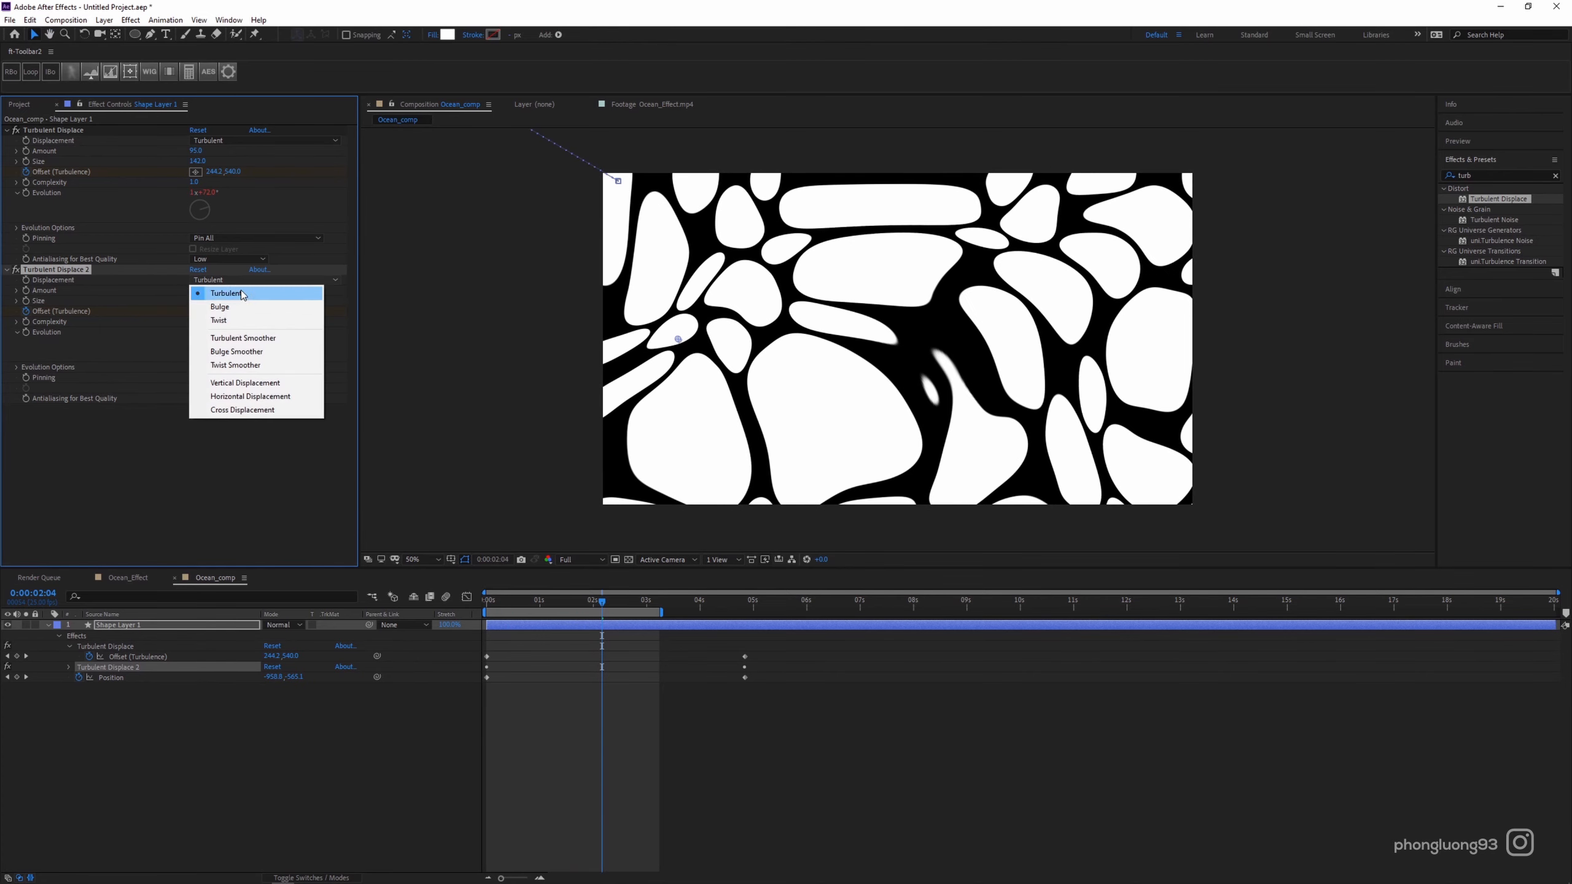
pyautogui.click(263, 342)
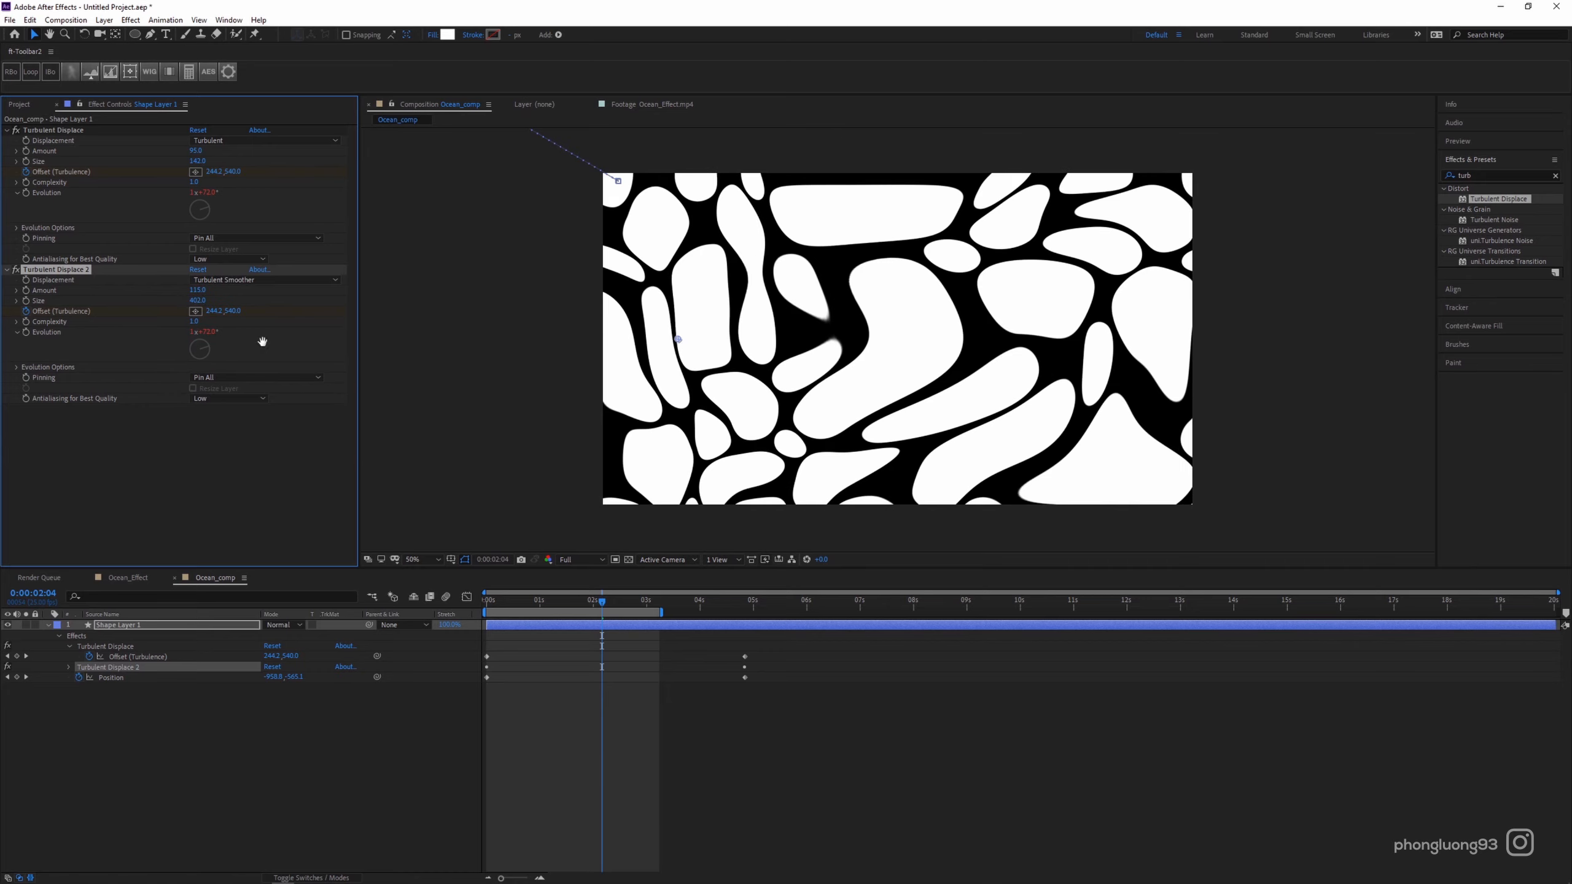
# Preview the displacement, switch the first Turbulent Displace to the Twist displacement type, and preview the change.
pyautogui.press('space')
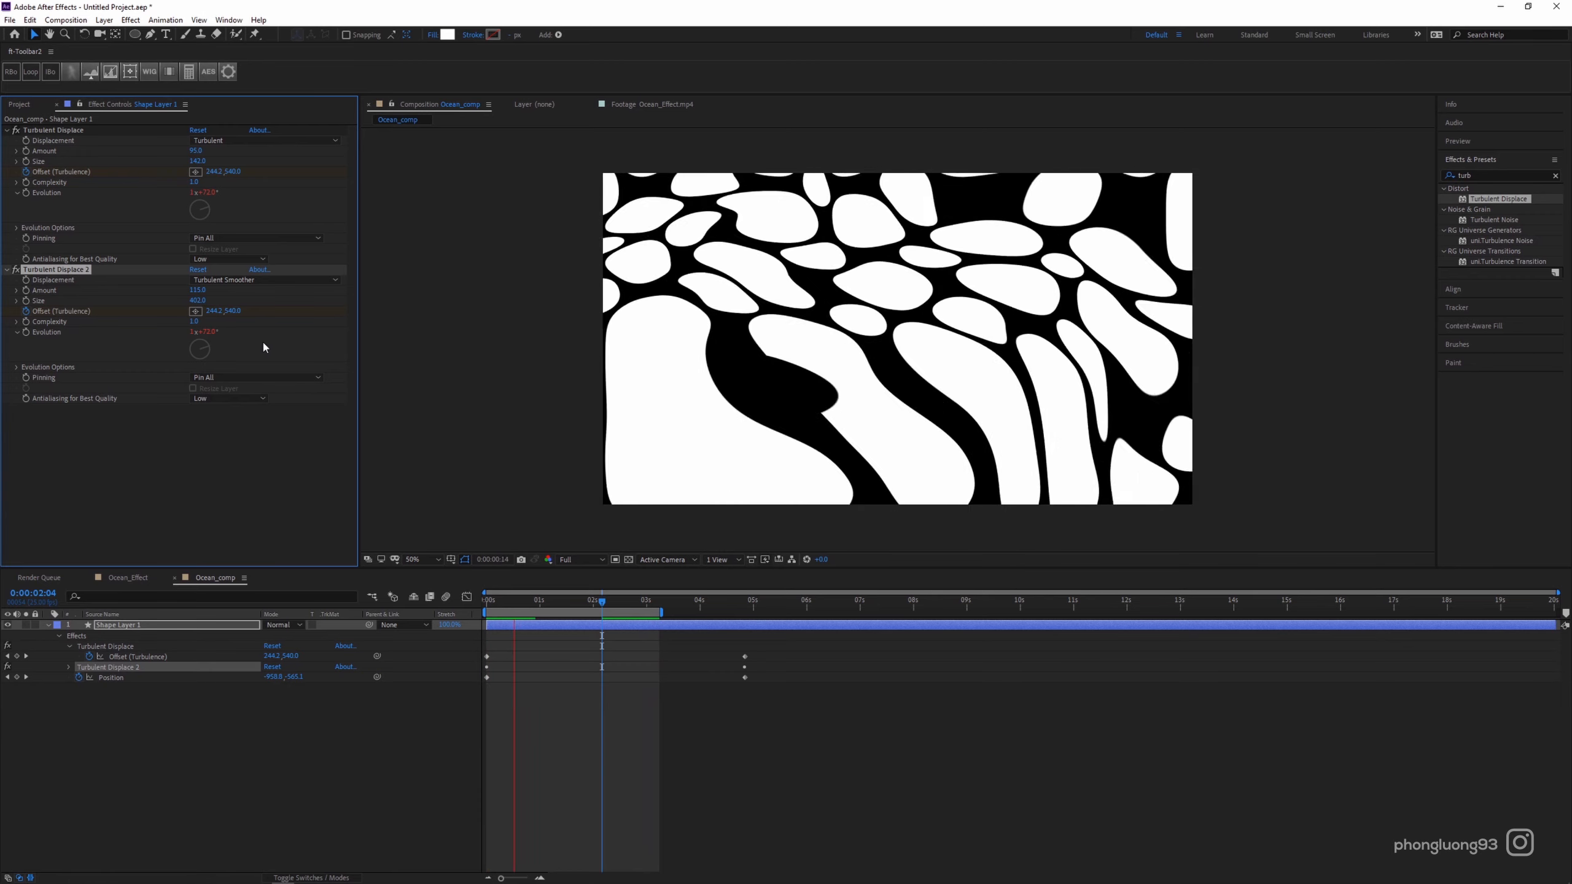
pyautogui.click(340, 169)
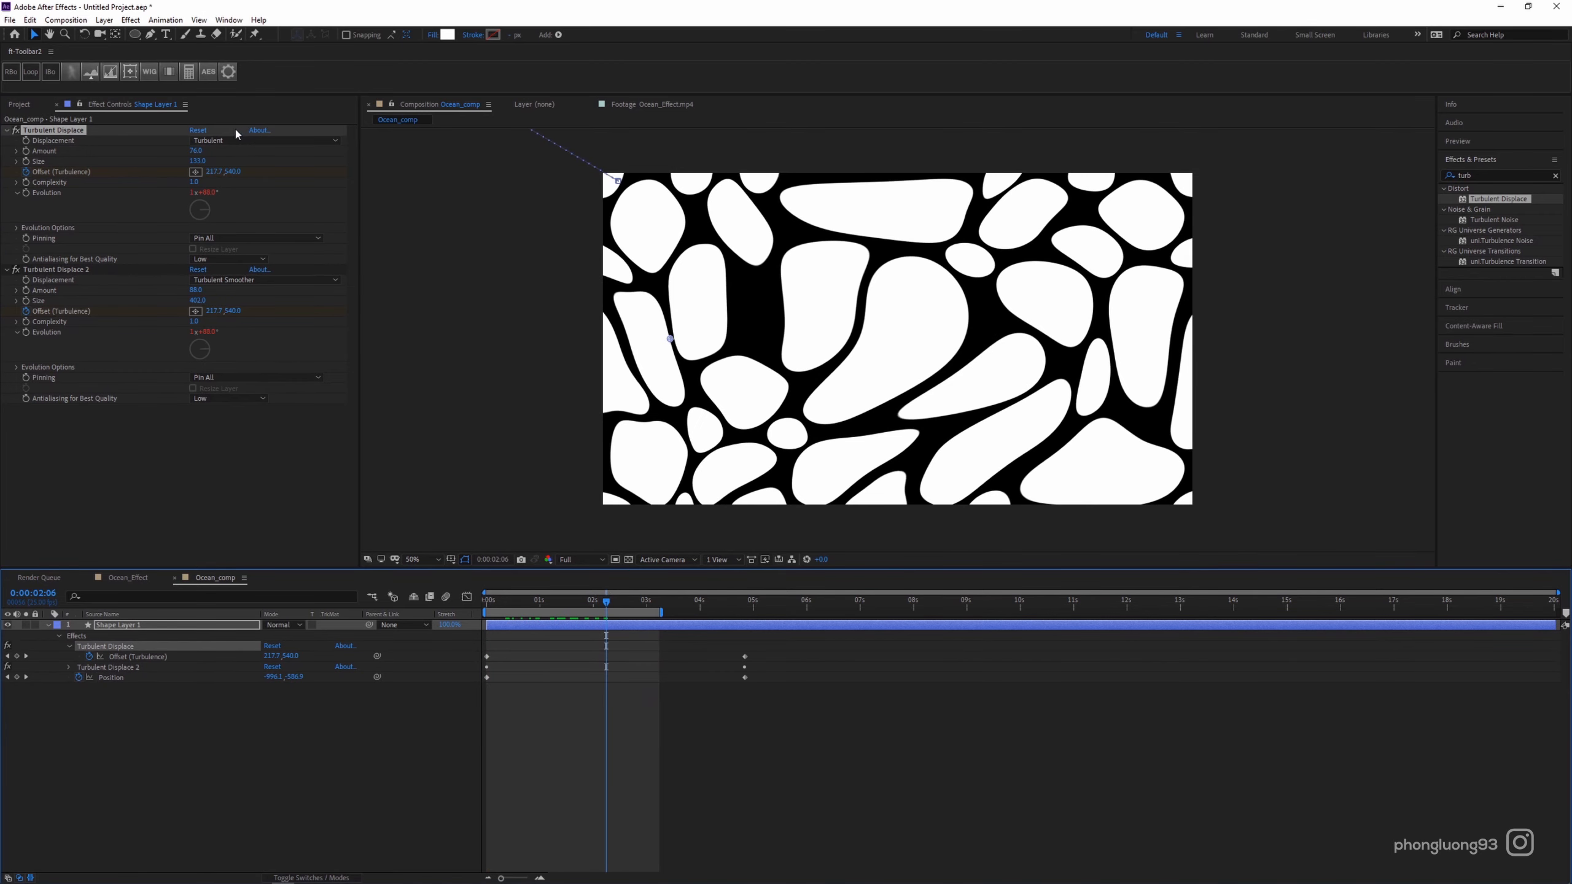
pyautogui.click(217, 140)
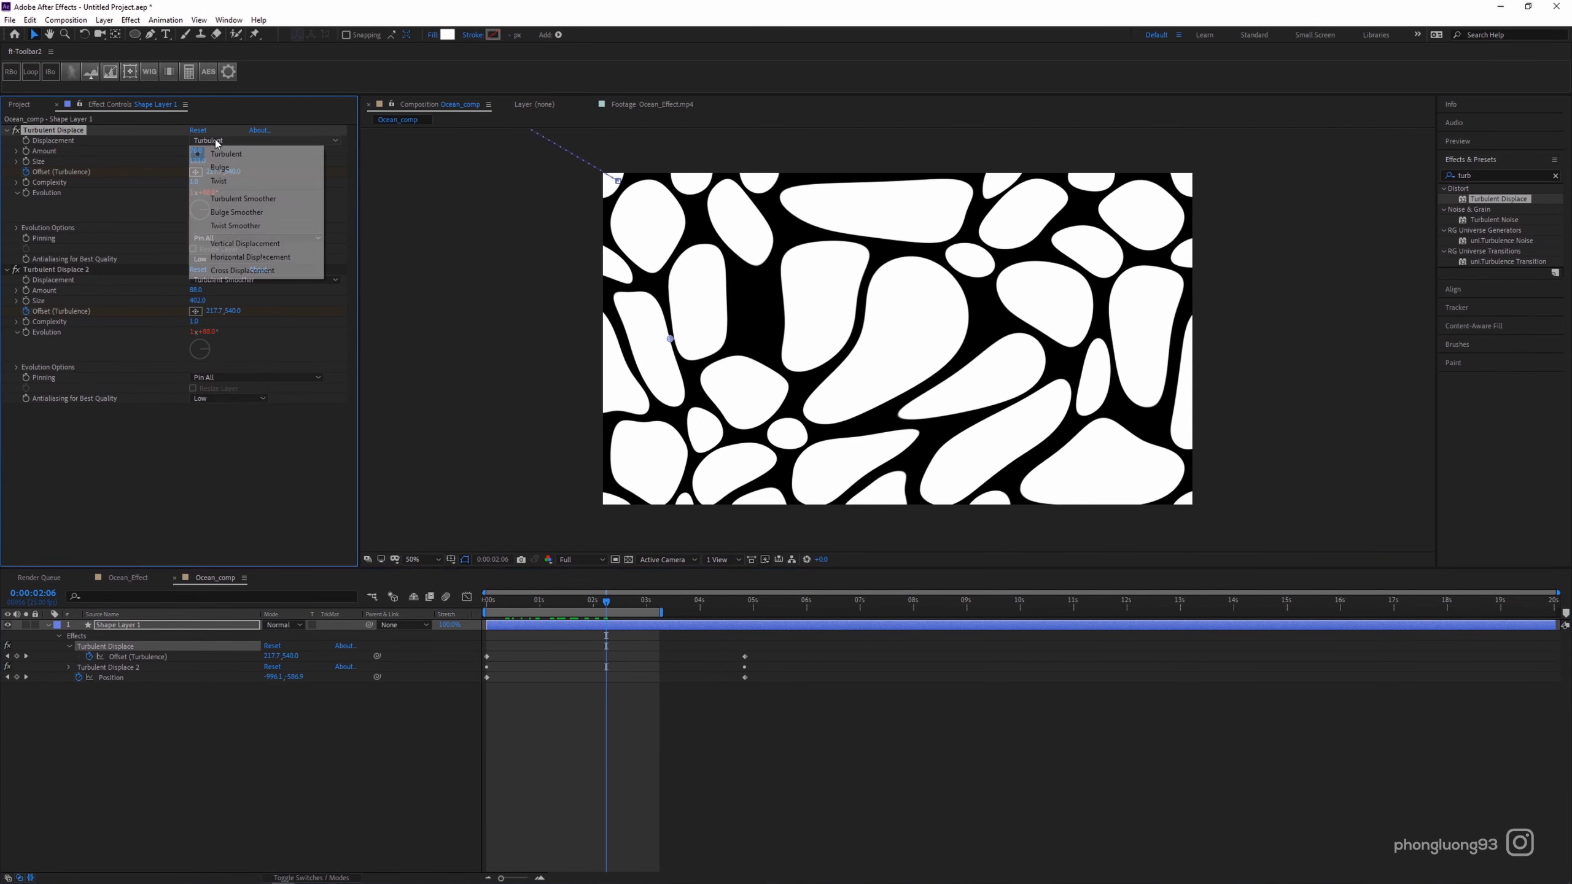
pyautogui.click(228, 181)
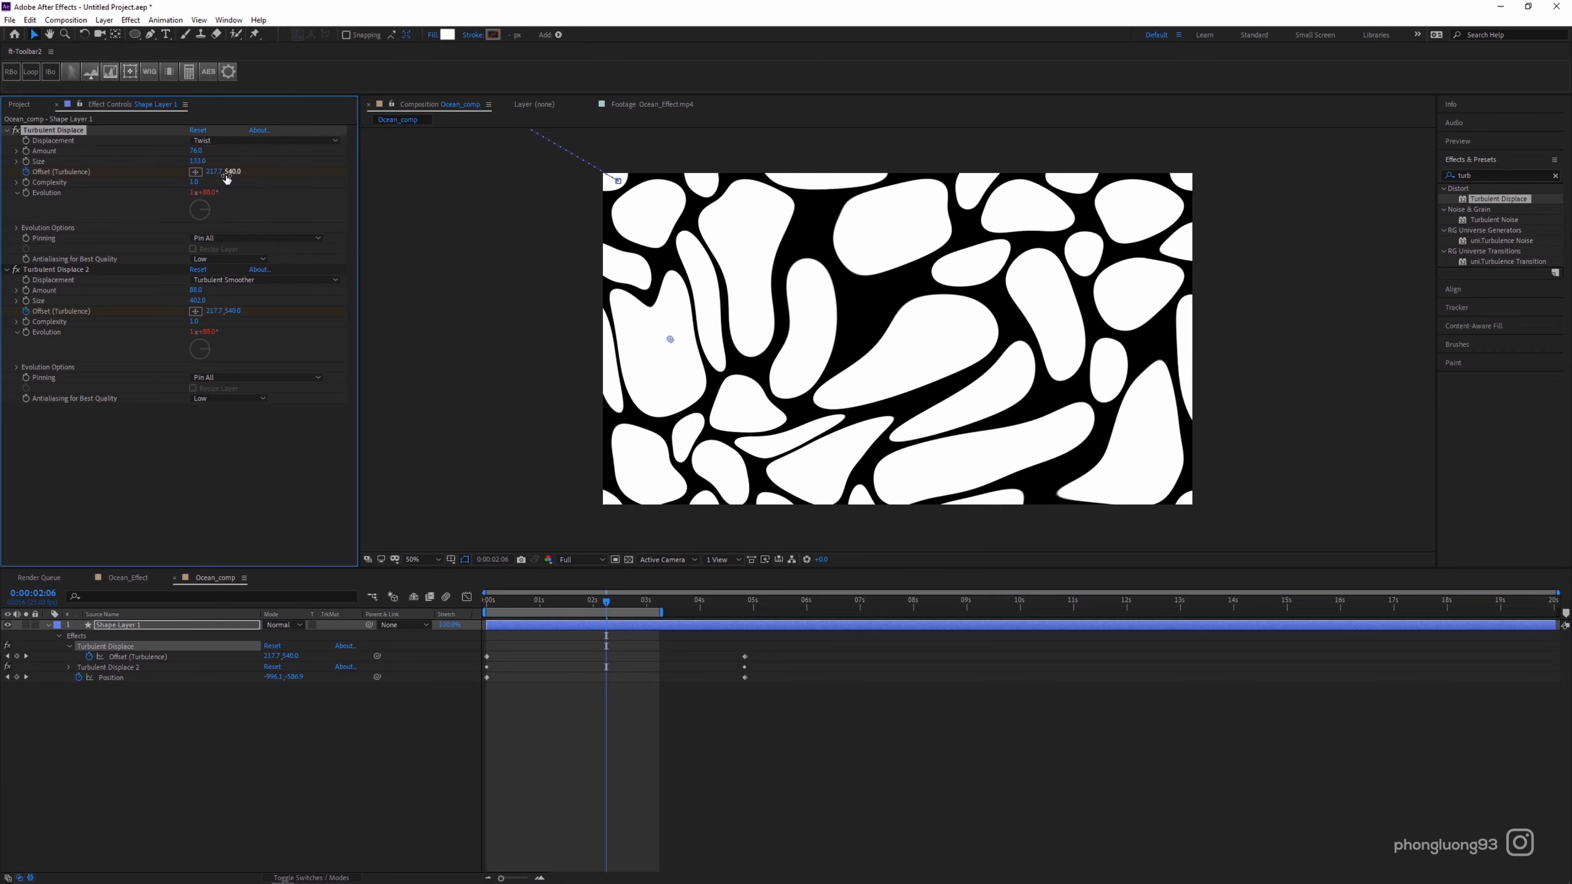
pyautogui.moveTo(562, 609); pyautogui.dragTo(637, 613)
pyautogui.press('space')
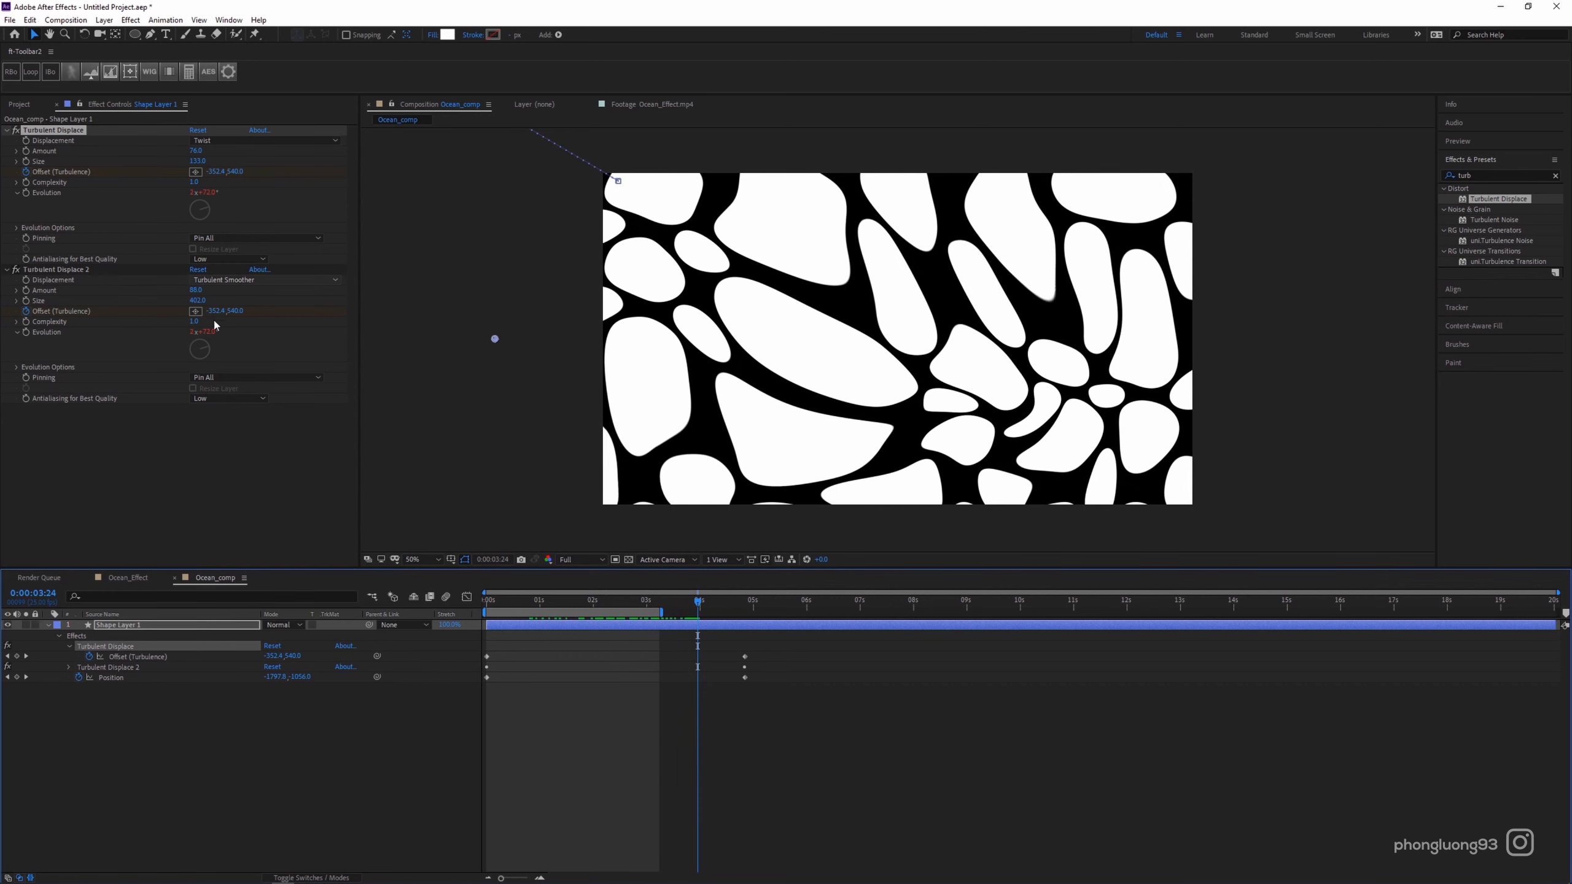
# Set the second Turbulent Displace to the Bulge Smoother displacement type and preview the animation from the start.
pyautogui.click(305, 284)
pyautogui.click(280, 311)
pyautogui.moveTo(644, 597); pyautogui.dragTo(473, 611)
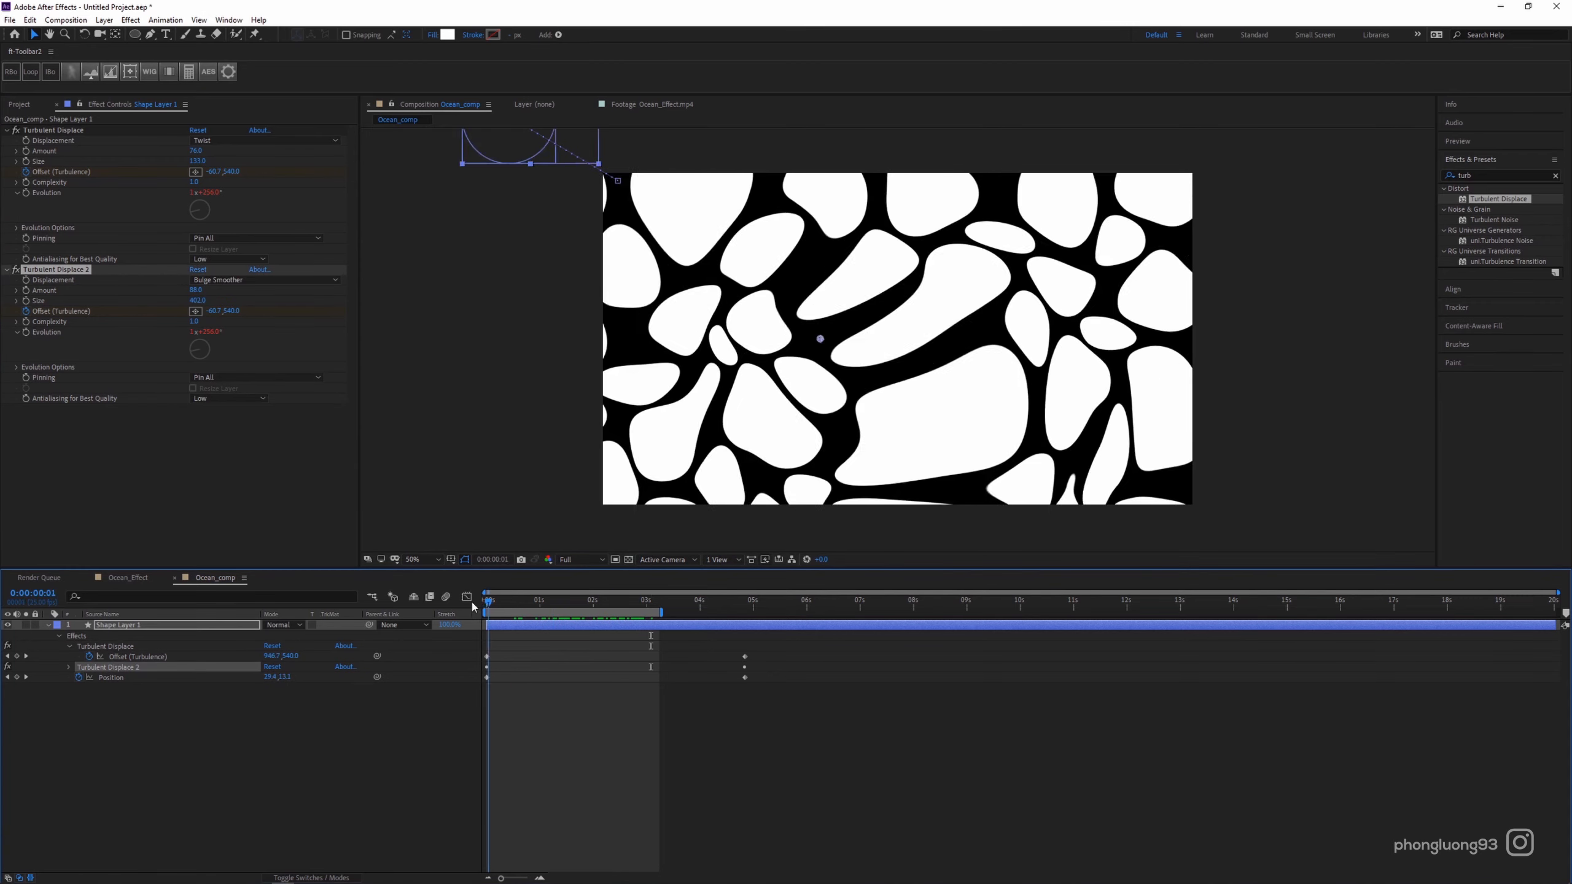
pyautogui.press('space')
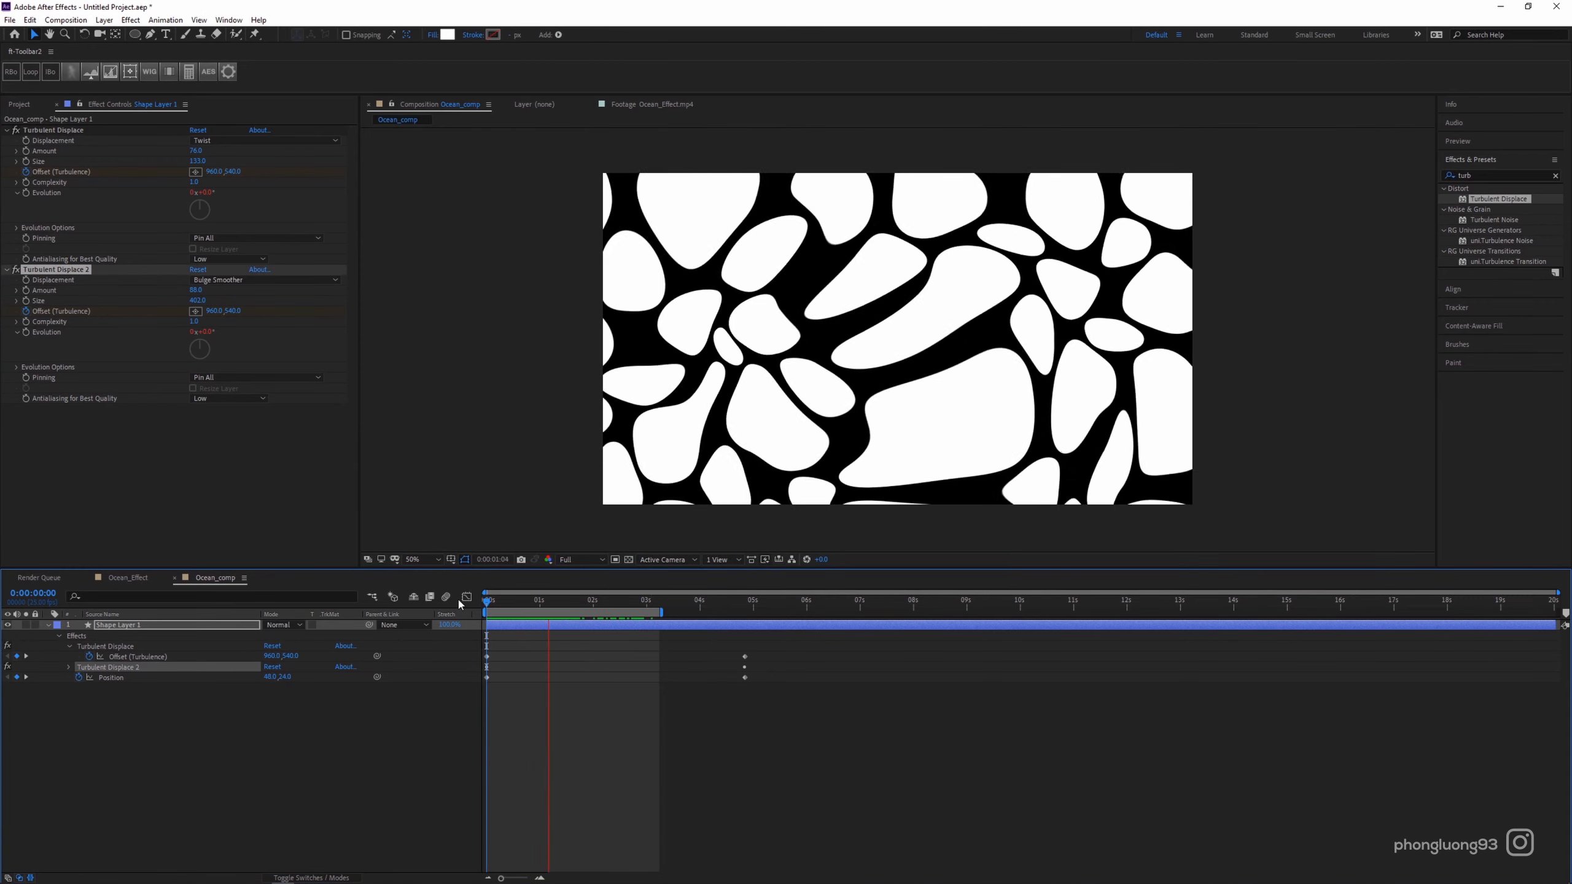
# Pre-compose the shape layer into a new composition named OceanWave.
pyautogui.click(65, 20)
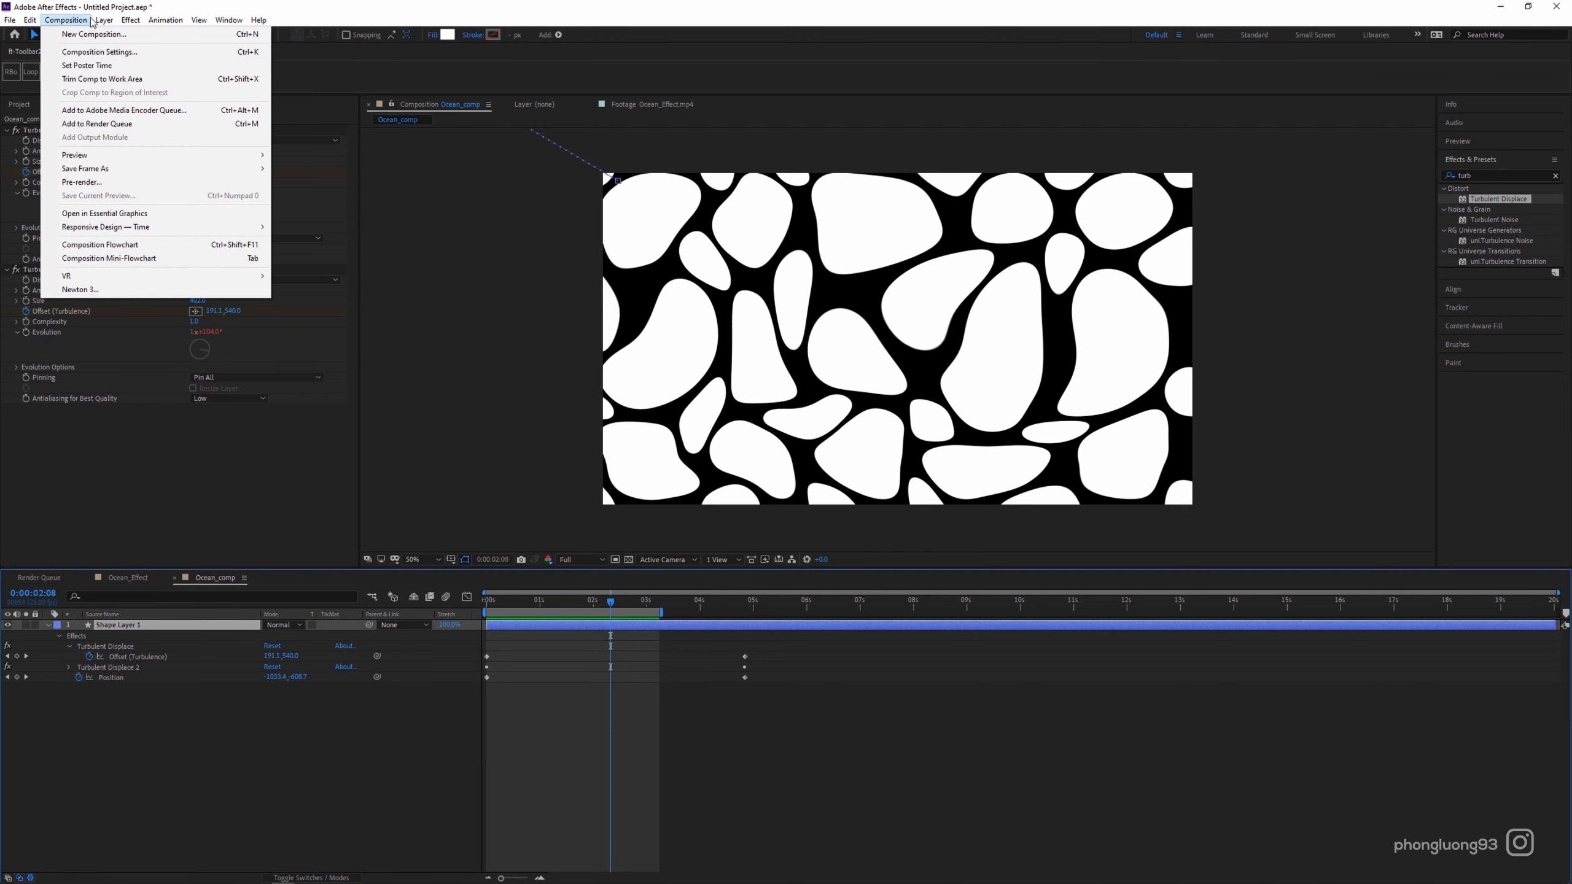
pyautogui.moveTo(102, 20)
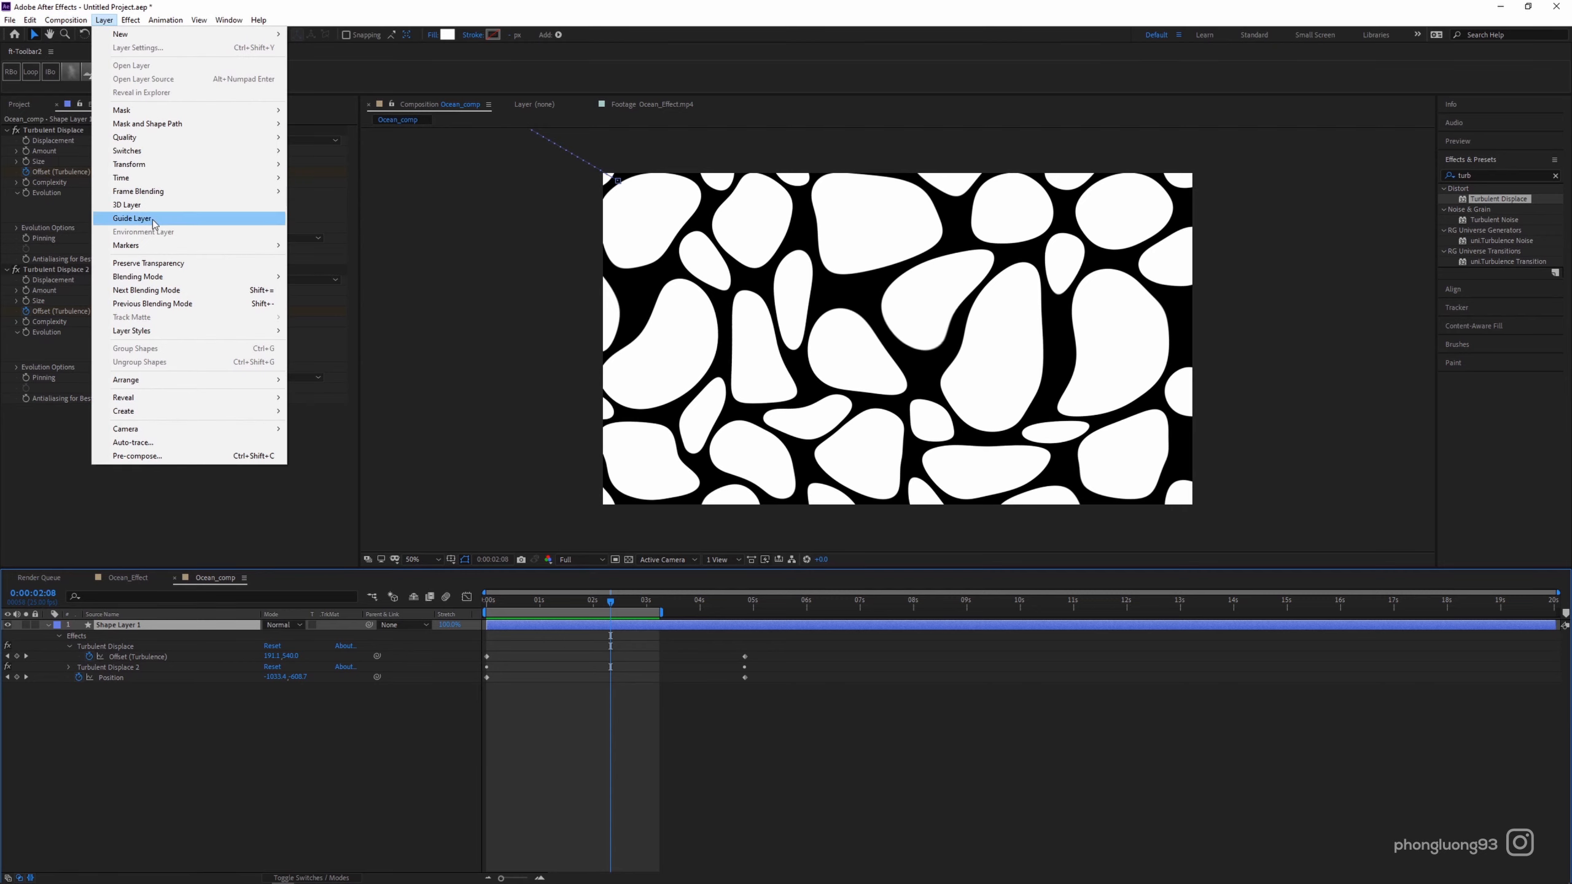
pyautogui.click(156, 459)
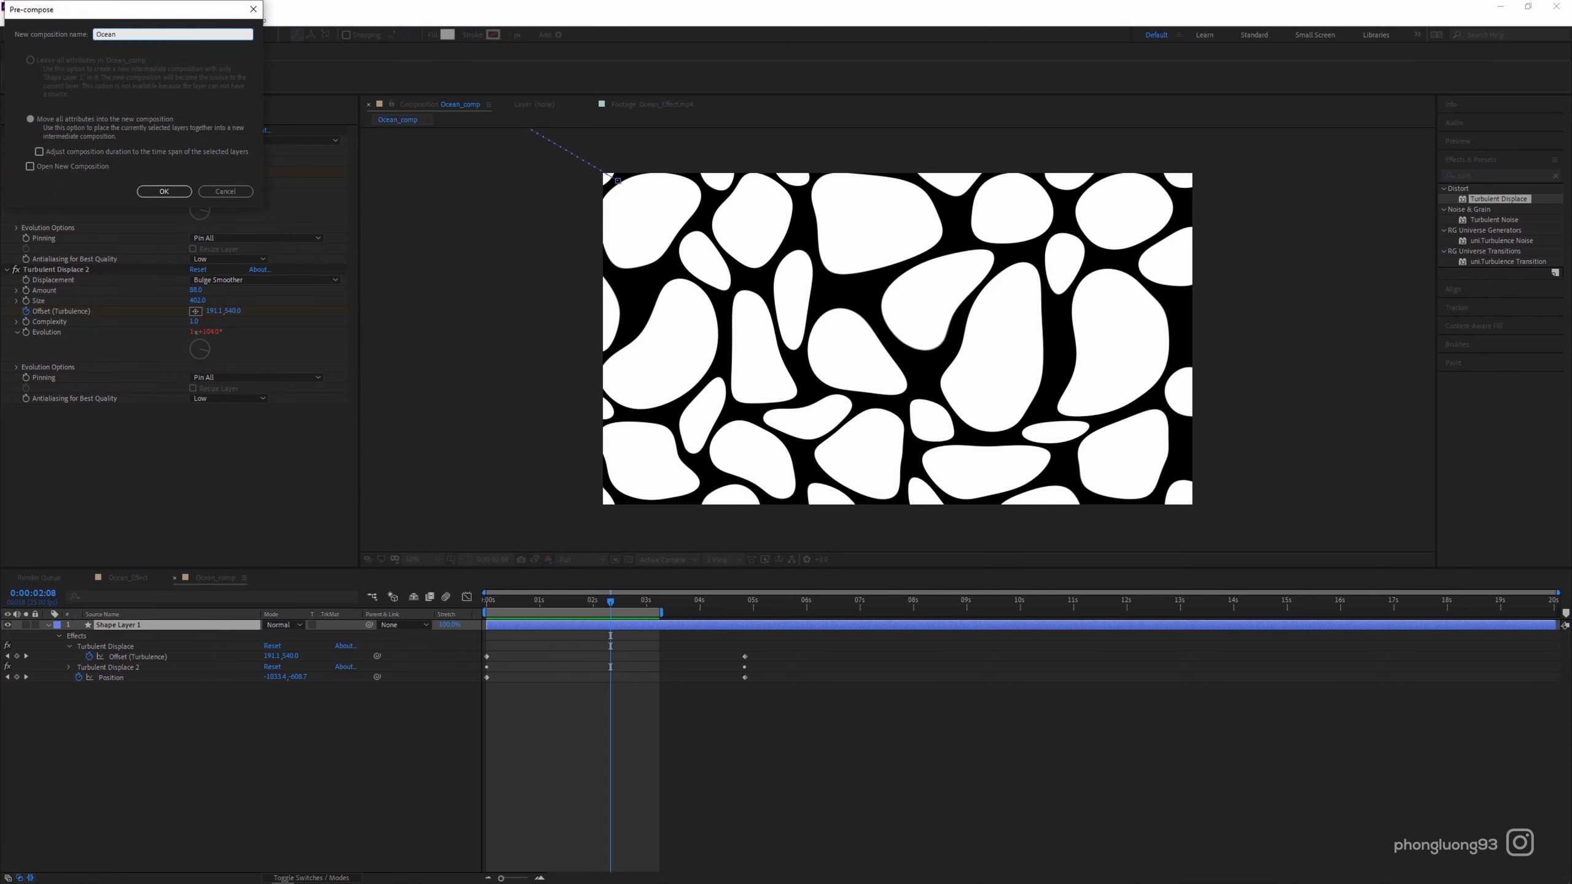
pyautogui.press('Return')
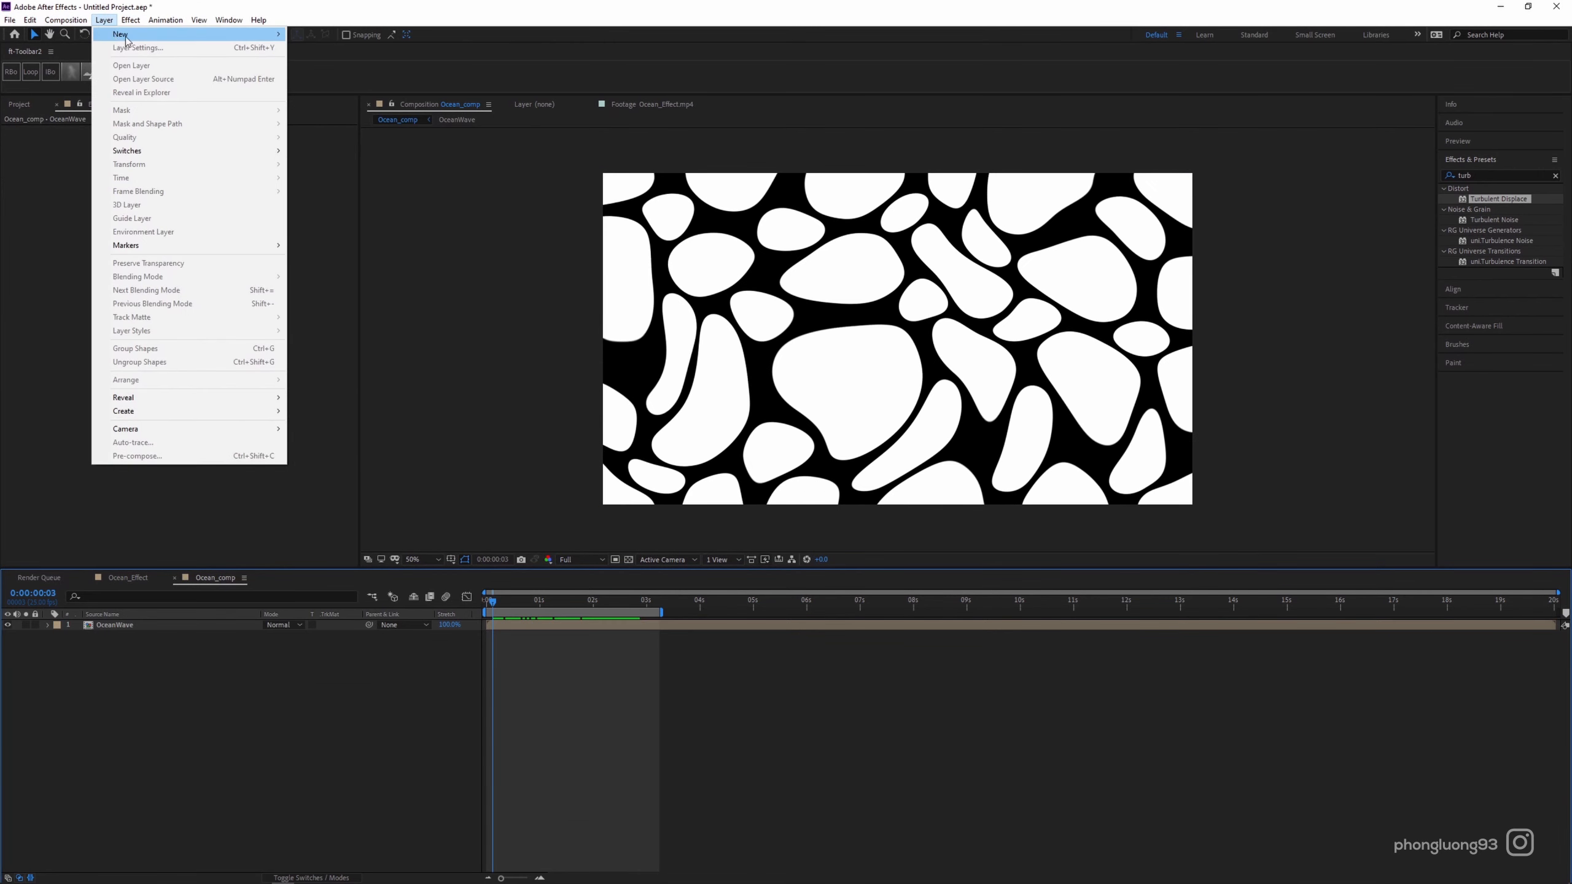
# Create a white solid and place it beneath the OceanWave layer.
pyautogui.click(43, 51)
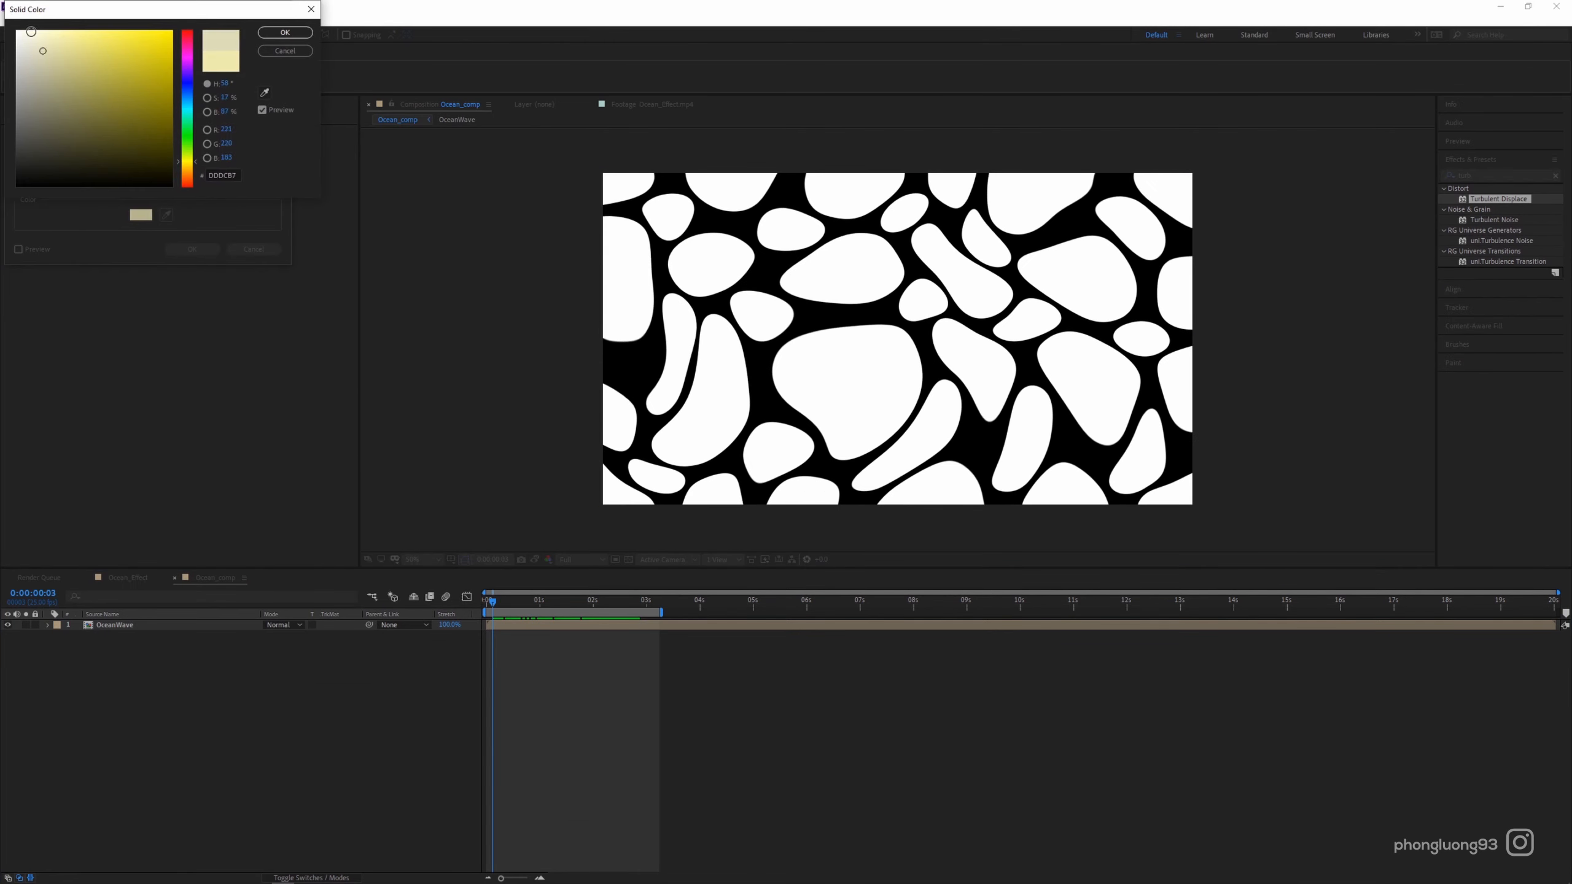
pyautogui.click(284, 33)
pyautogui.press('Return')
pyautogui.moveTo(198, 630); pyautogui.dragTo(381, 661)
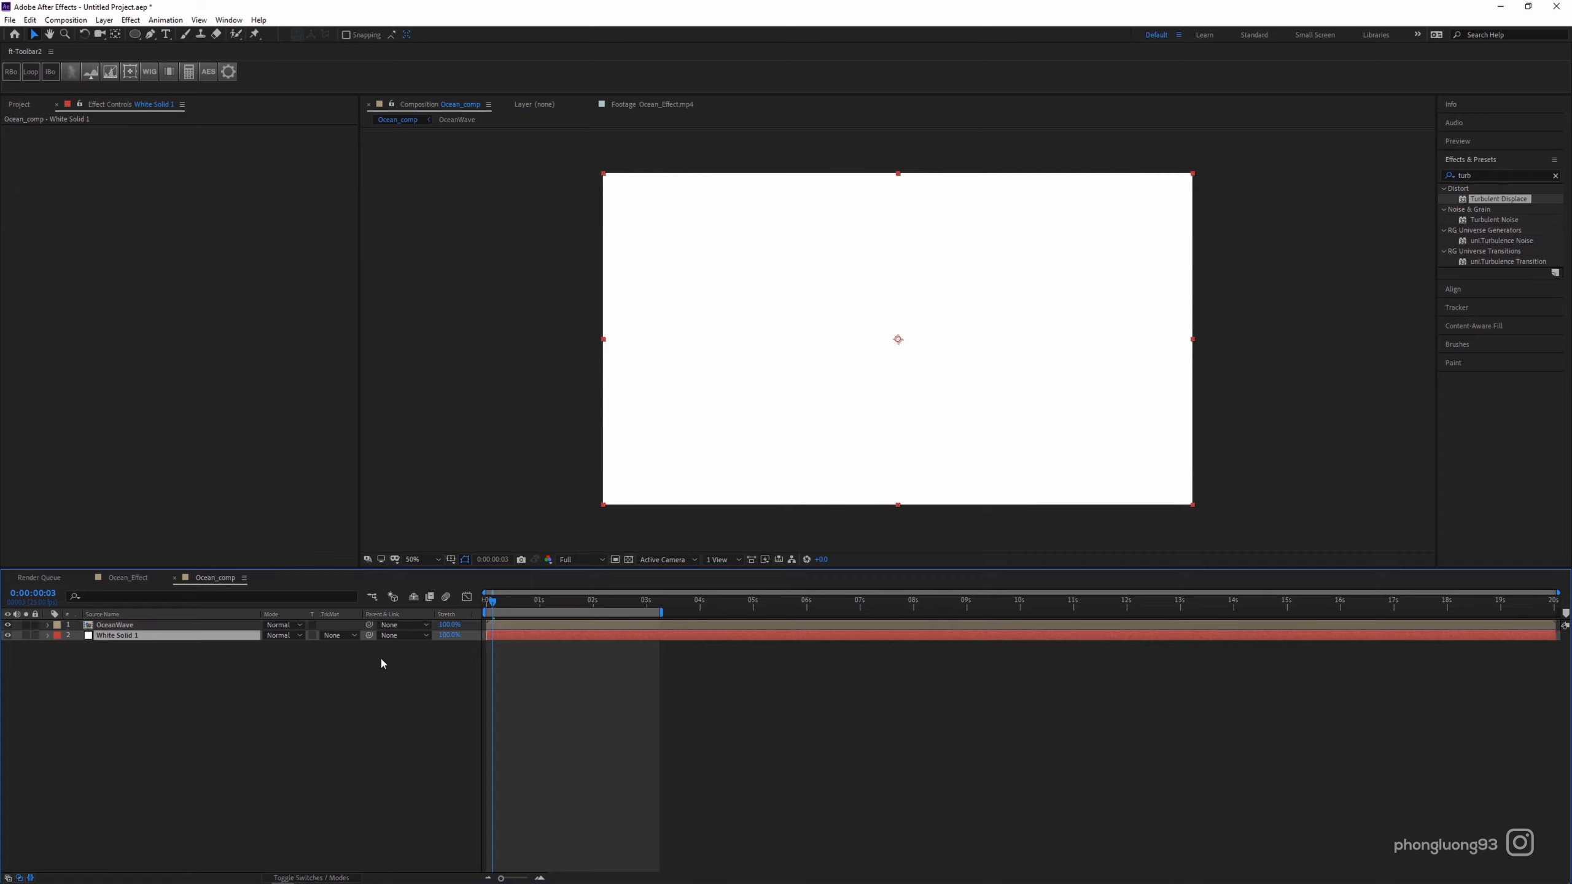
# Hide the OceanWave layer and use it as an Alpha Inverted Matte for the white solid.
pyautogui.hotkey('ctrl', 'shift', 'v')
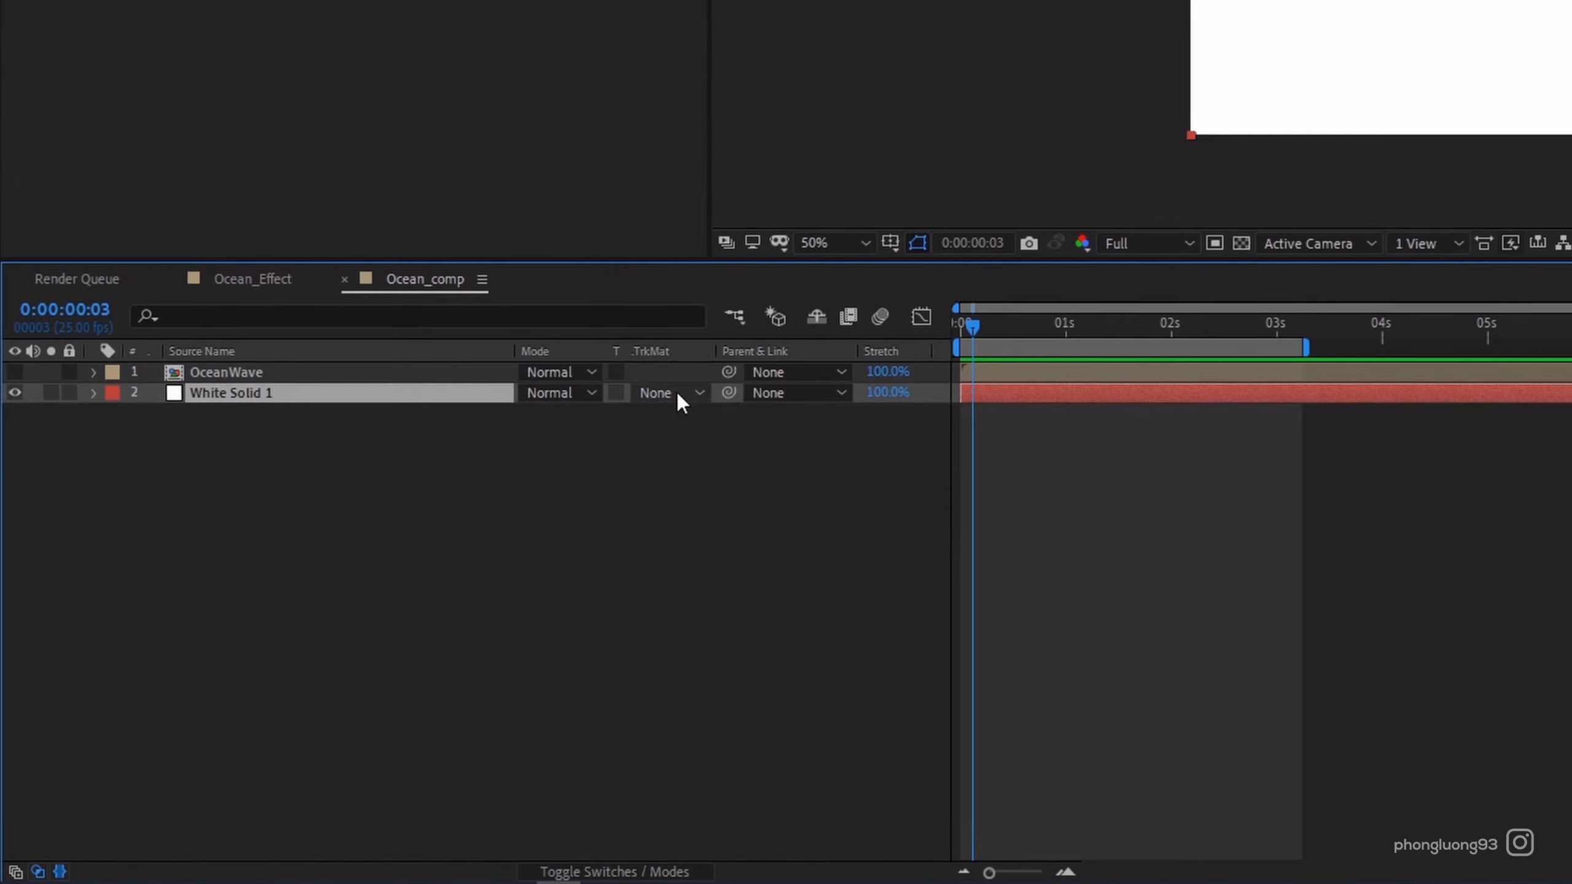
pyautogui.click(677, 392)
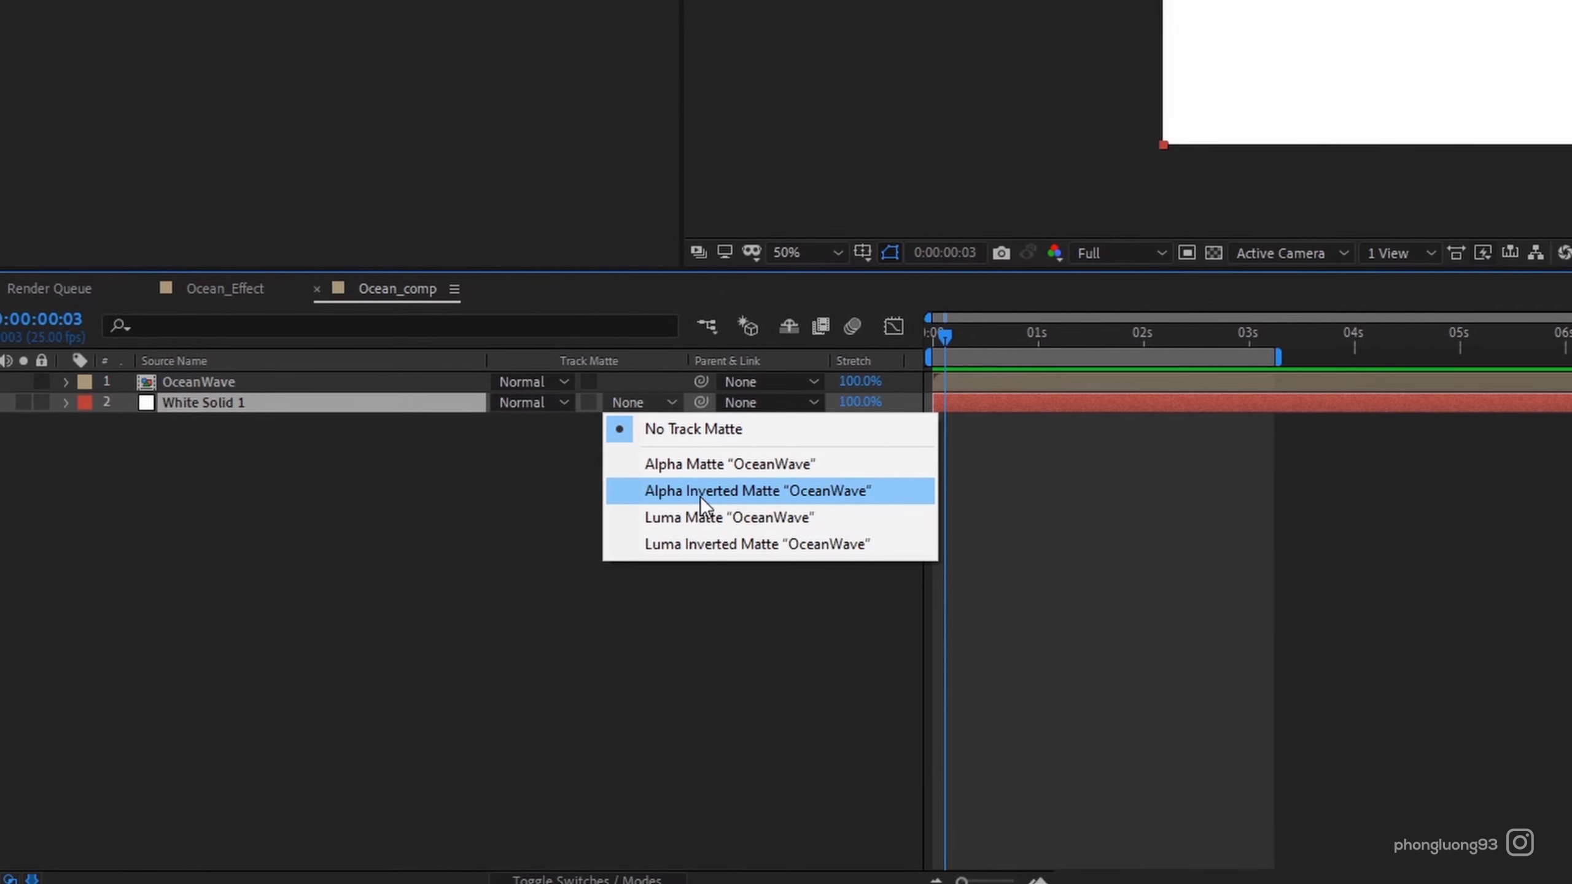
pyautogui.click(700, 491)
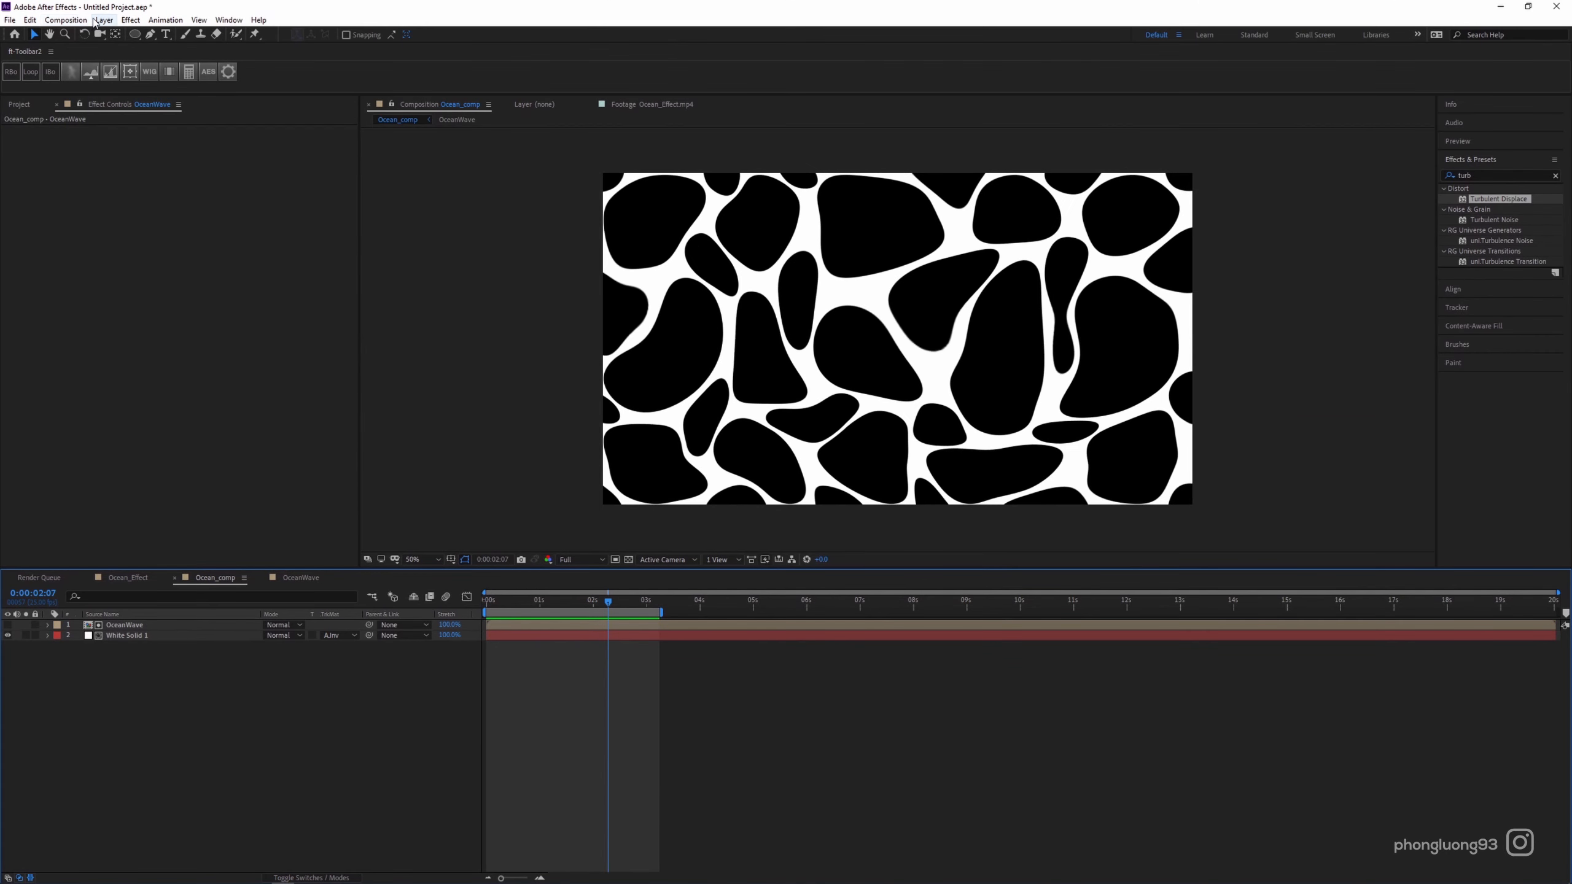
# Create a medium blue solid and place it beneath the other layers as the background.
pyautogui.click(104, 19)
pyautogui.moveTo(185, 33)
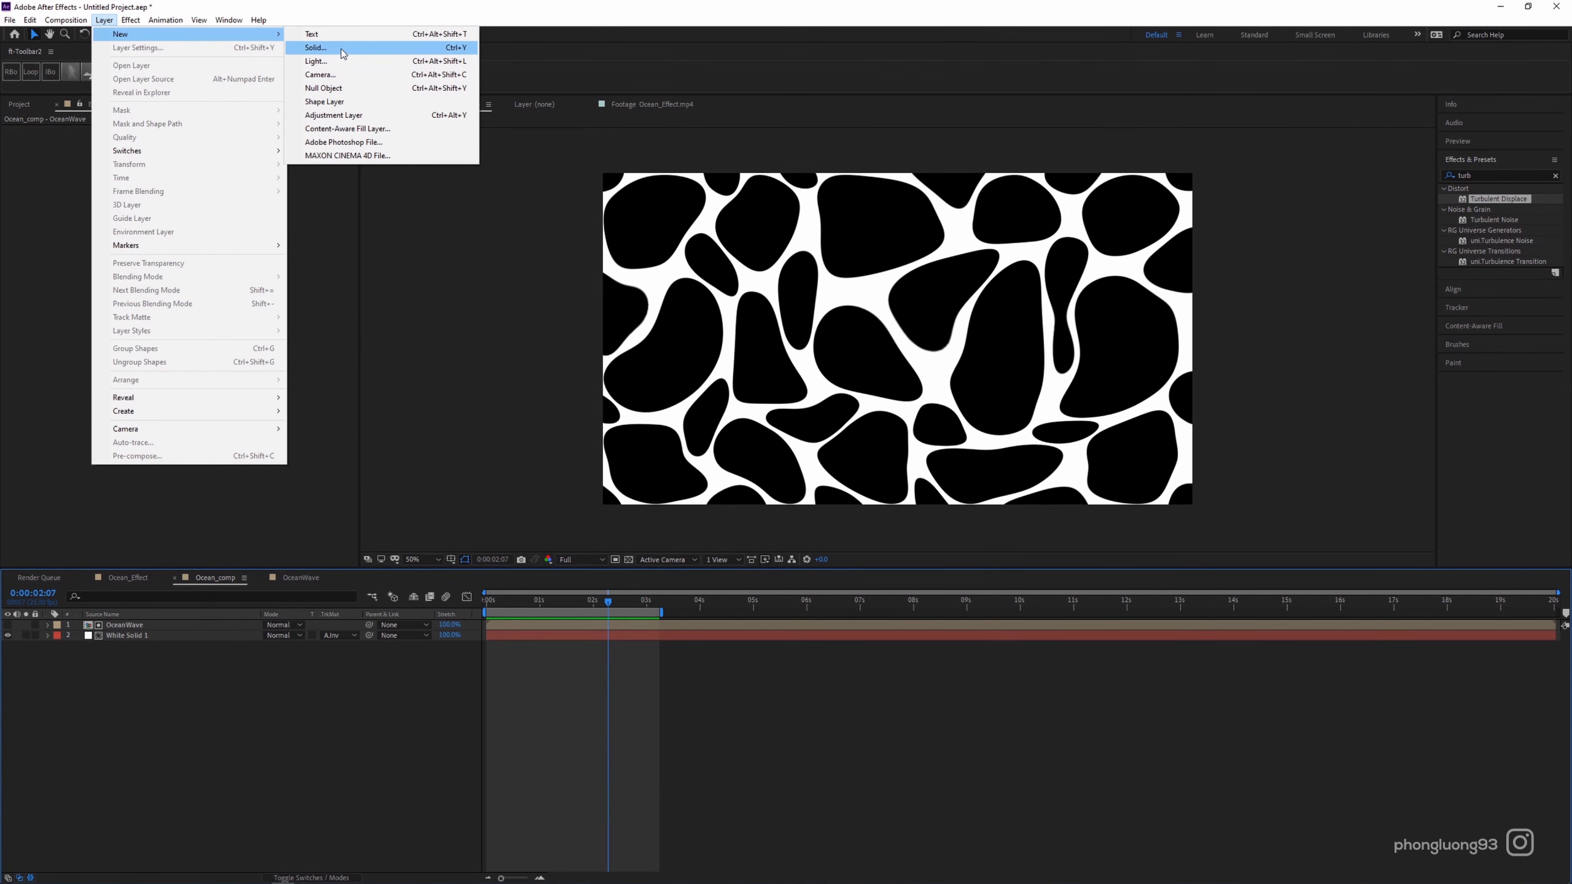
pyautogui.click(342, 50)
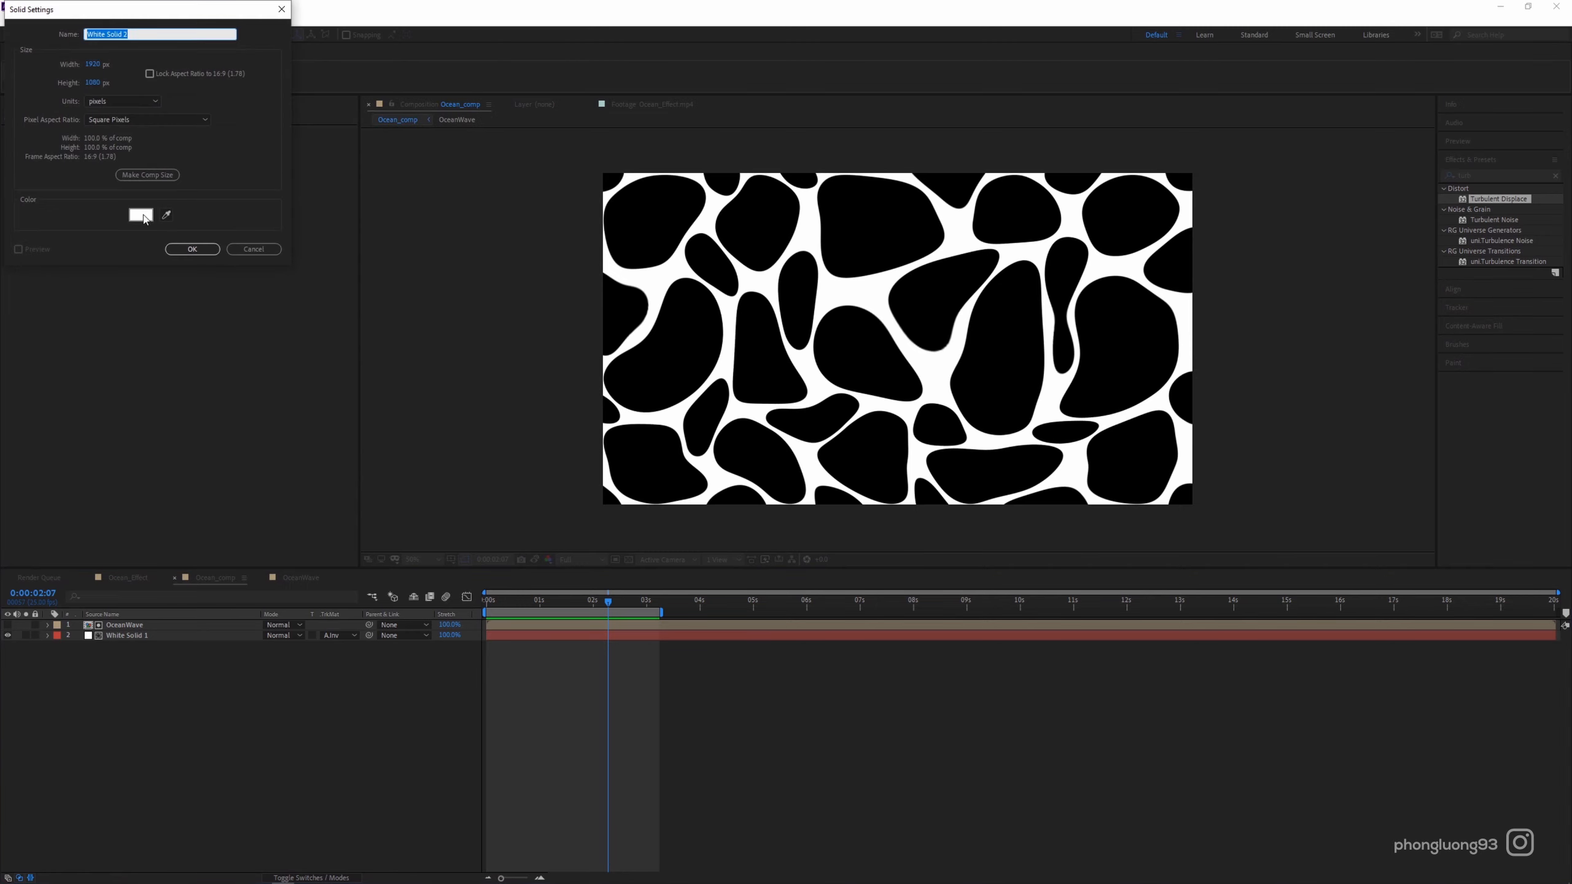
pyautogui.click(141, 215)
pyautogui.click(285, 32)
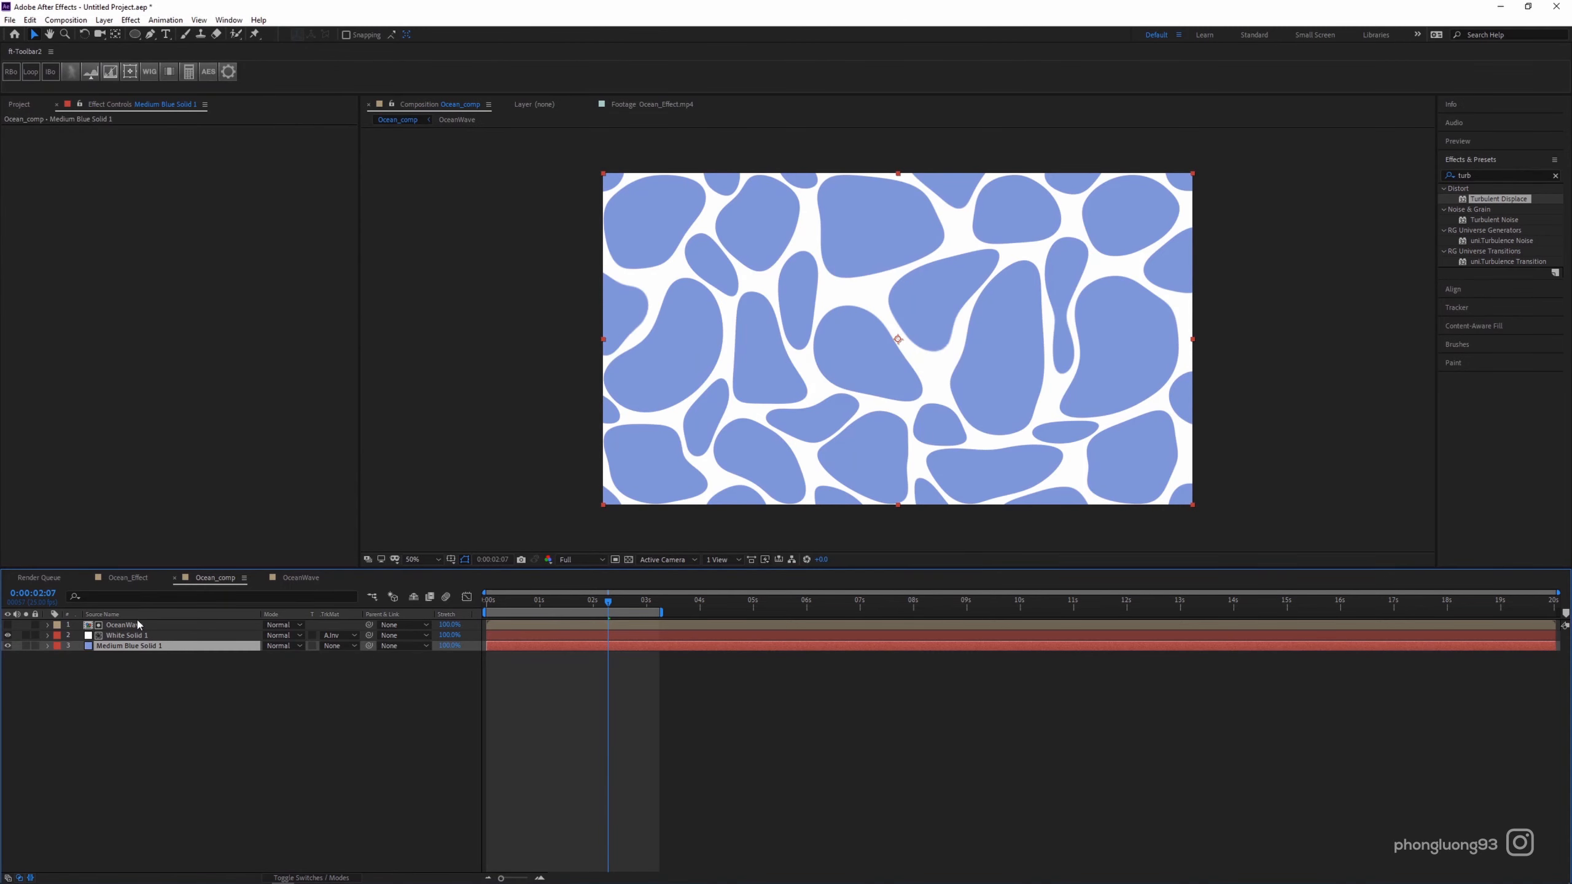
# Pre-compose the OceanWave and white solid layers together into a composition named Wave.
pyautogui.click(139, 625)
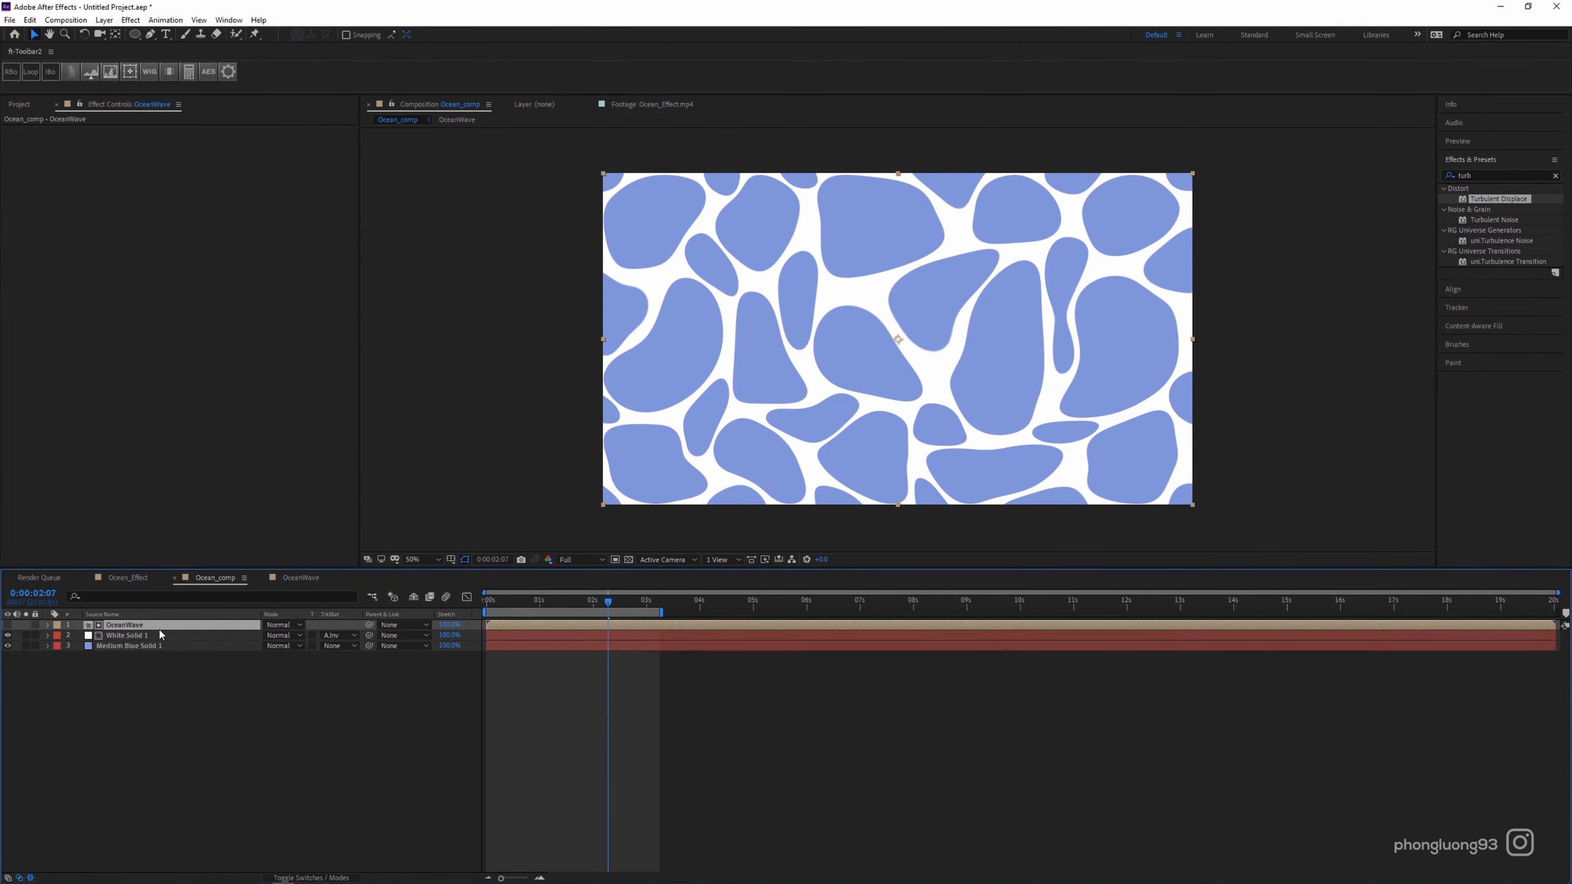
pyautogui.keyDown('ctrl'); pyautogui.click(161, 635); pyautogui.keyUp('ctrl')
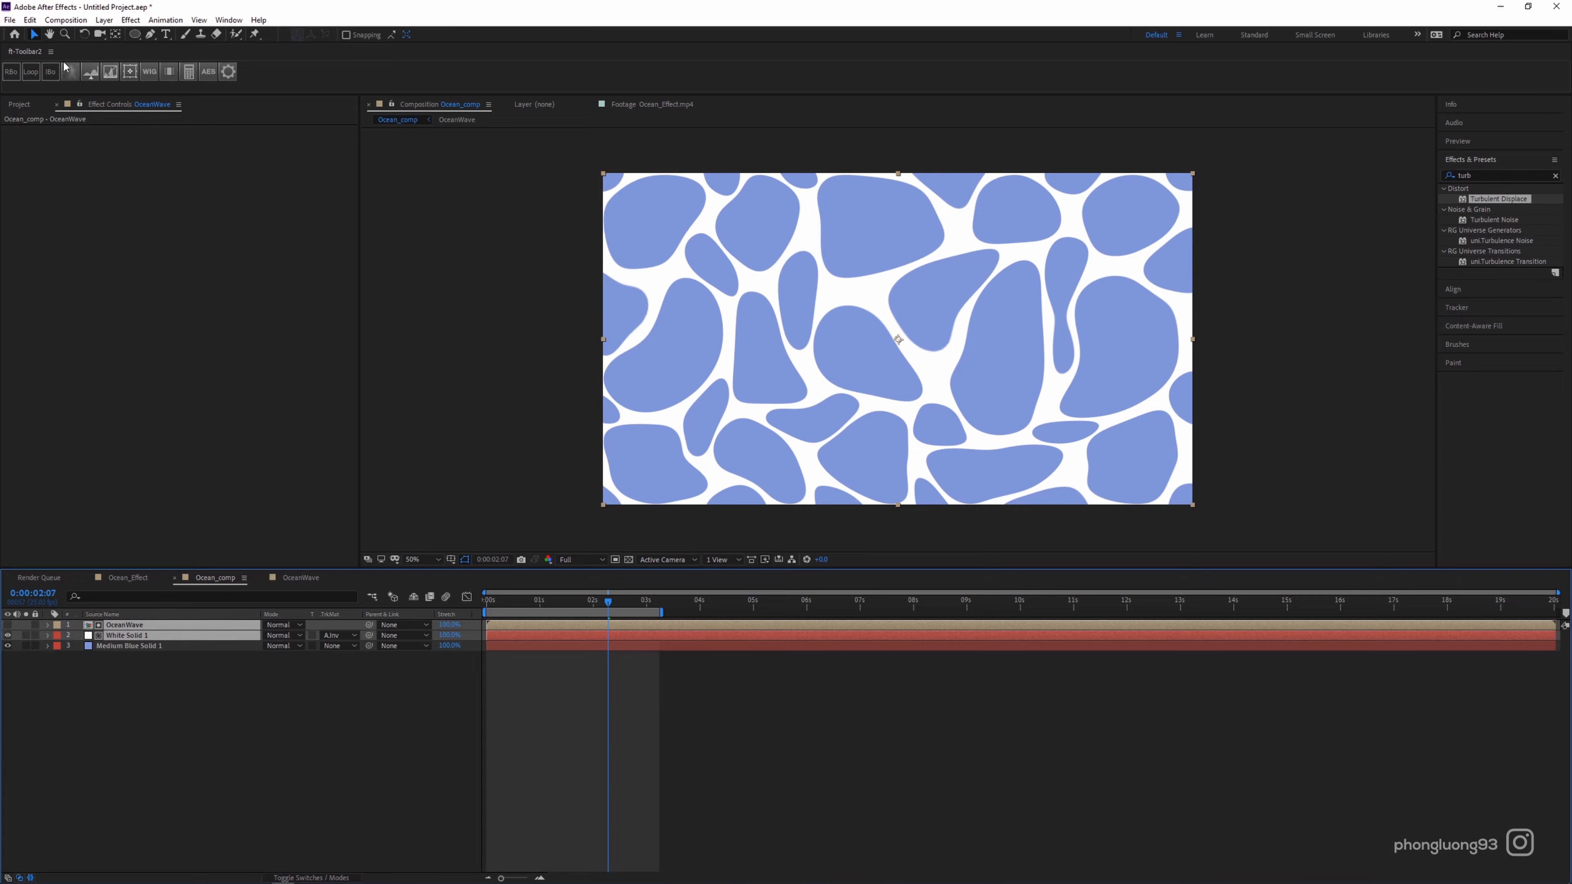
pyautogui.click(65, 20)
pyautogui.moveTo(104, 20)
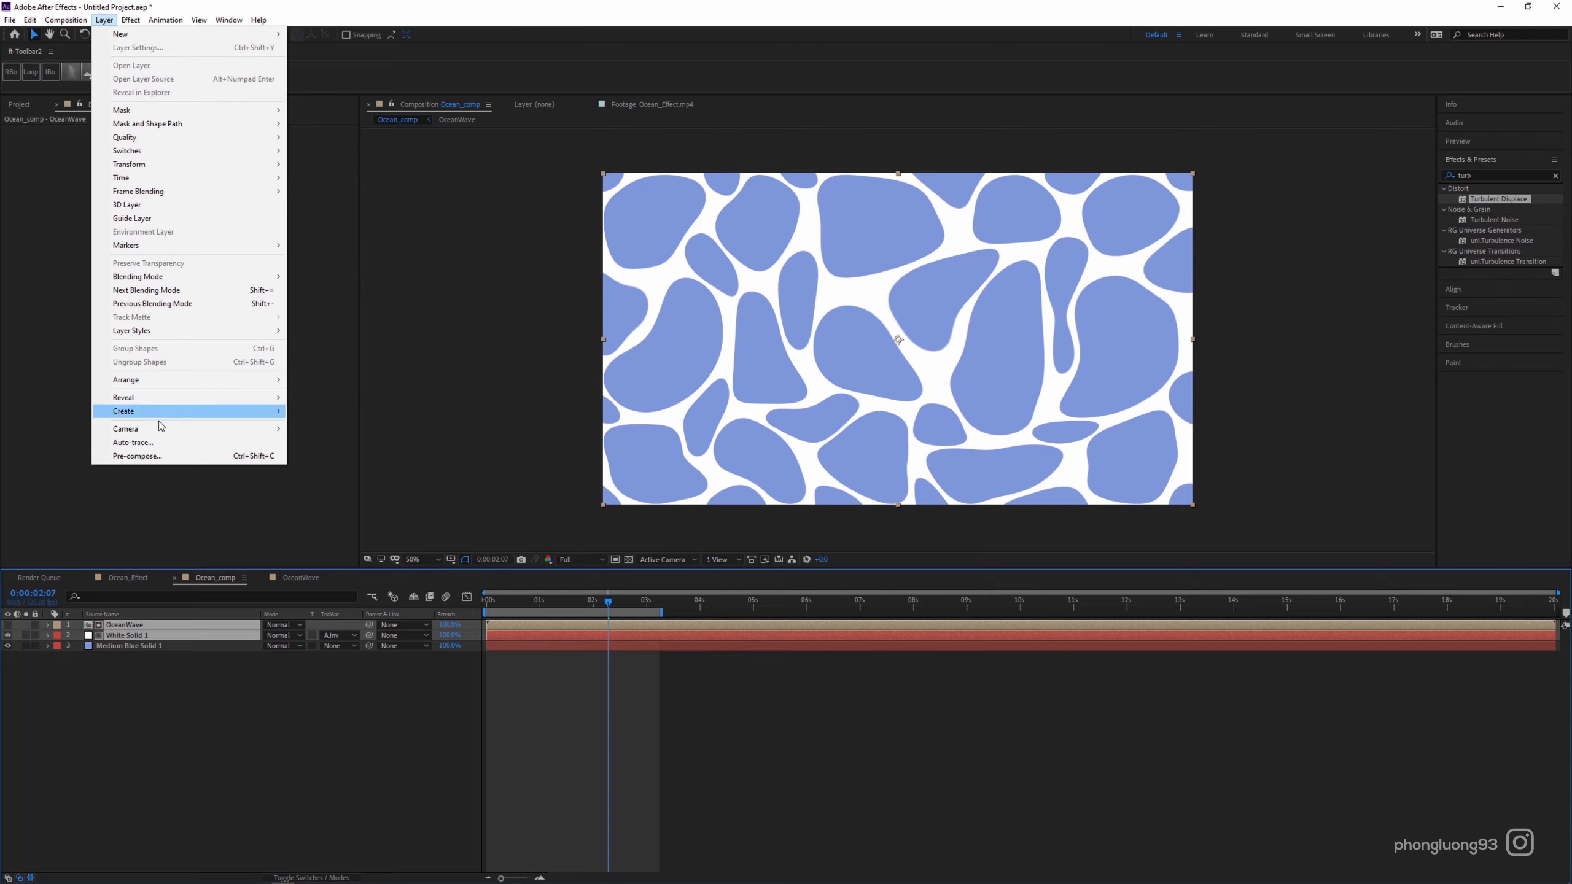
pyautogui.click(158, 456)
pyautogui.write('W')
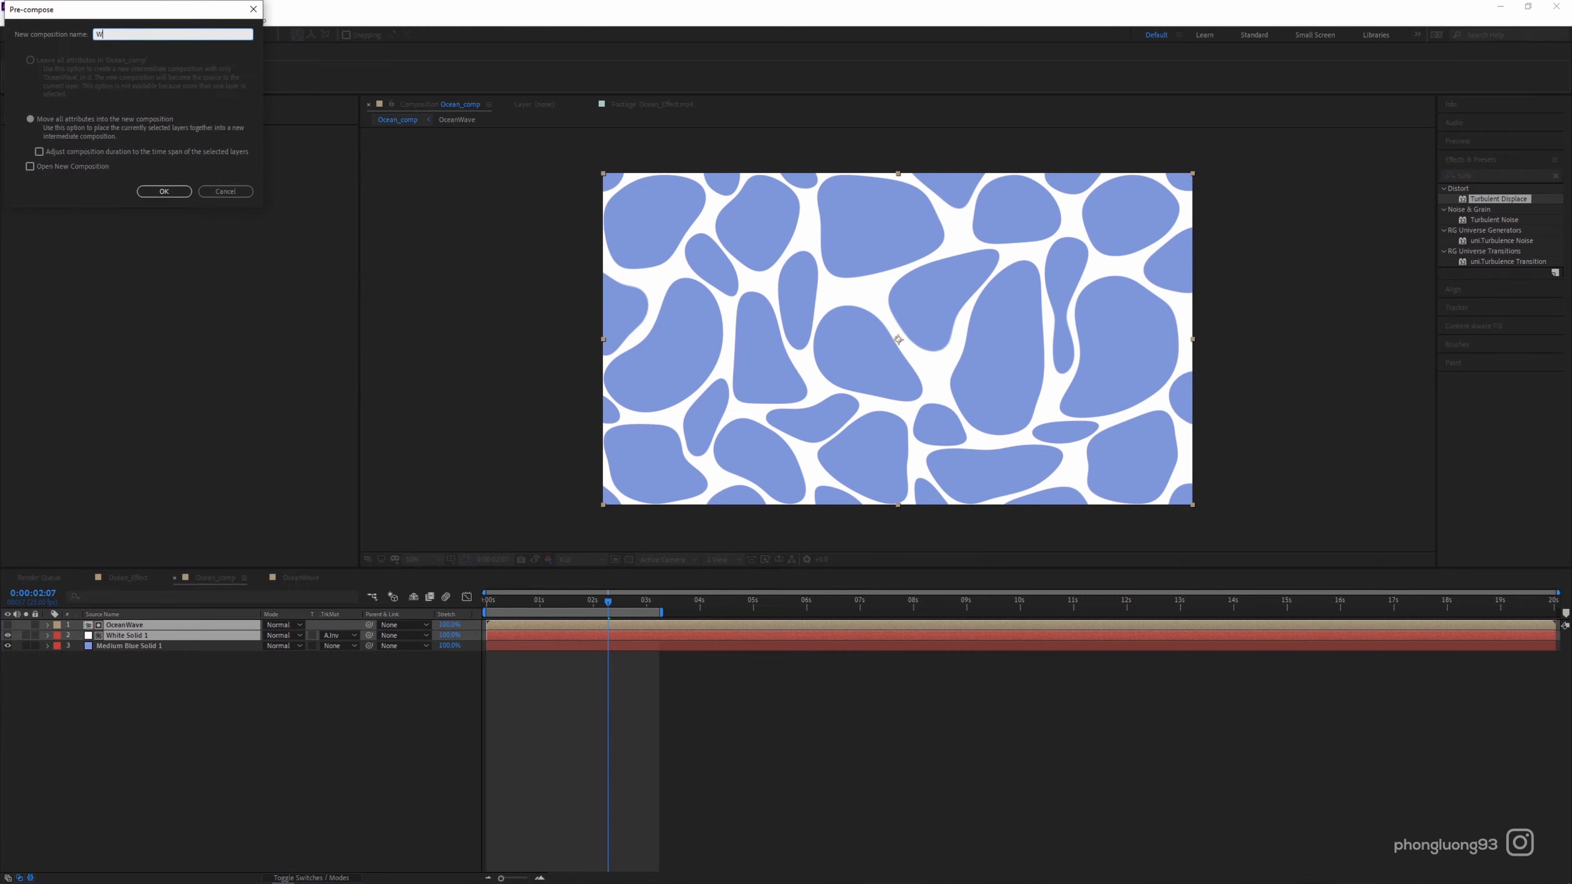
pyautogui.write('ave')
pyautogui.press('Return')
pyautogui.click(218, 642)
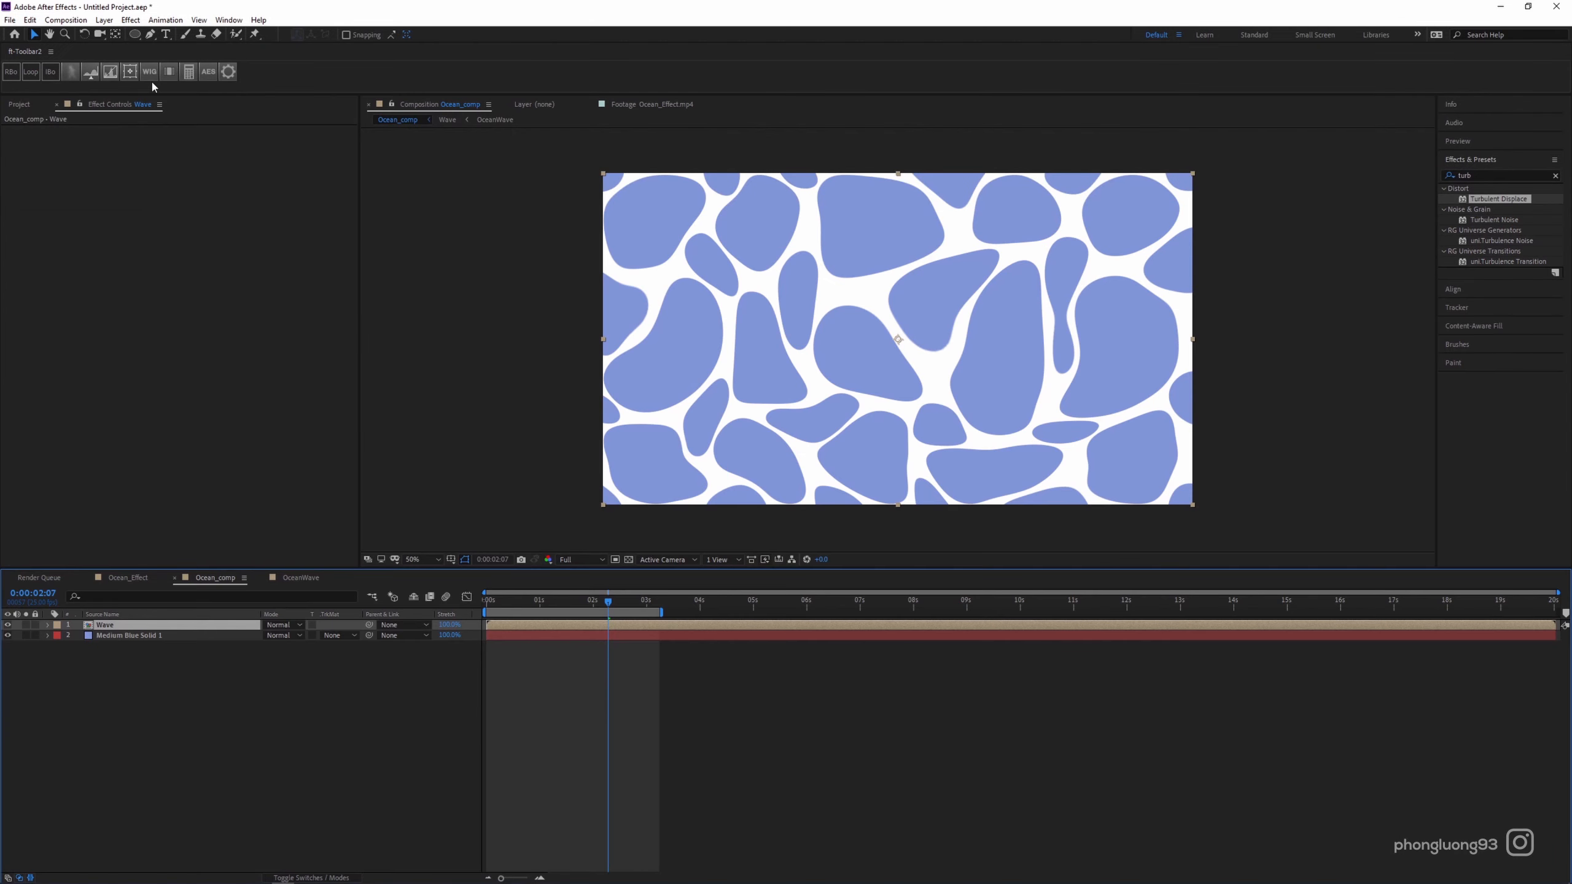
# Set the Wave layer's blending mode to Add and its opacity to 12%.
pyautogui.click(283, 624)
pyautogui.click(315, 212)
pyautogui.press('t')
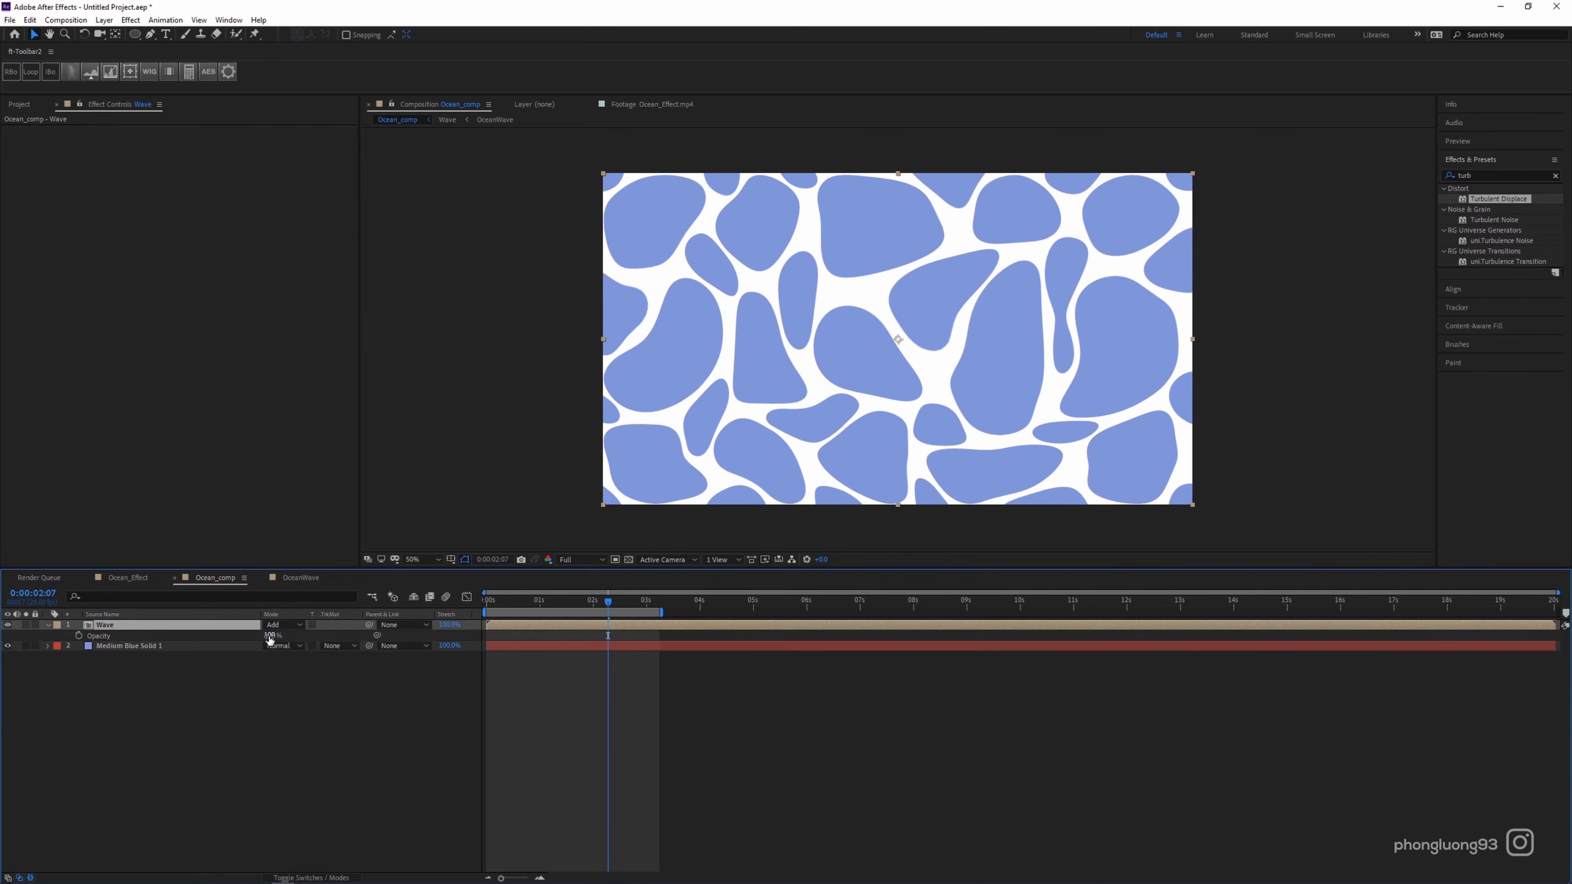
pyautogui.write('12')
pyautogui.press('Return')
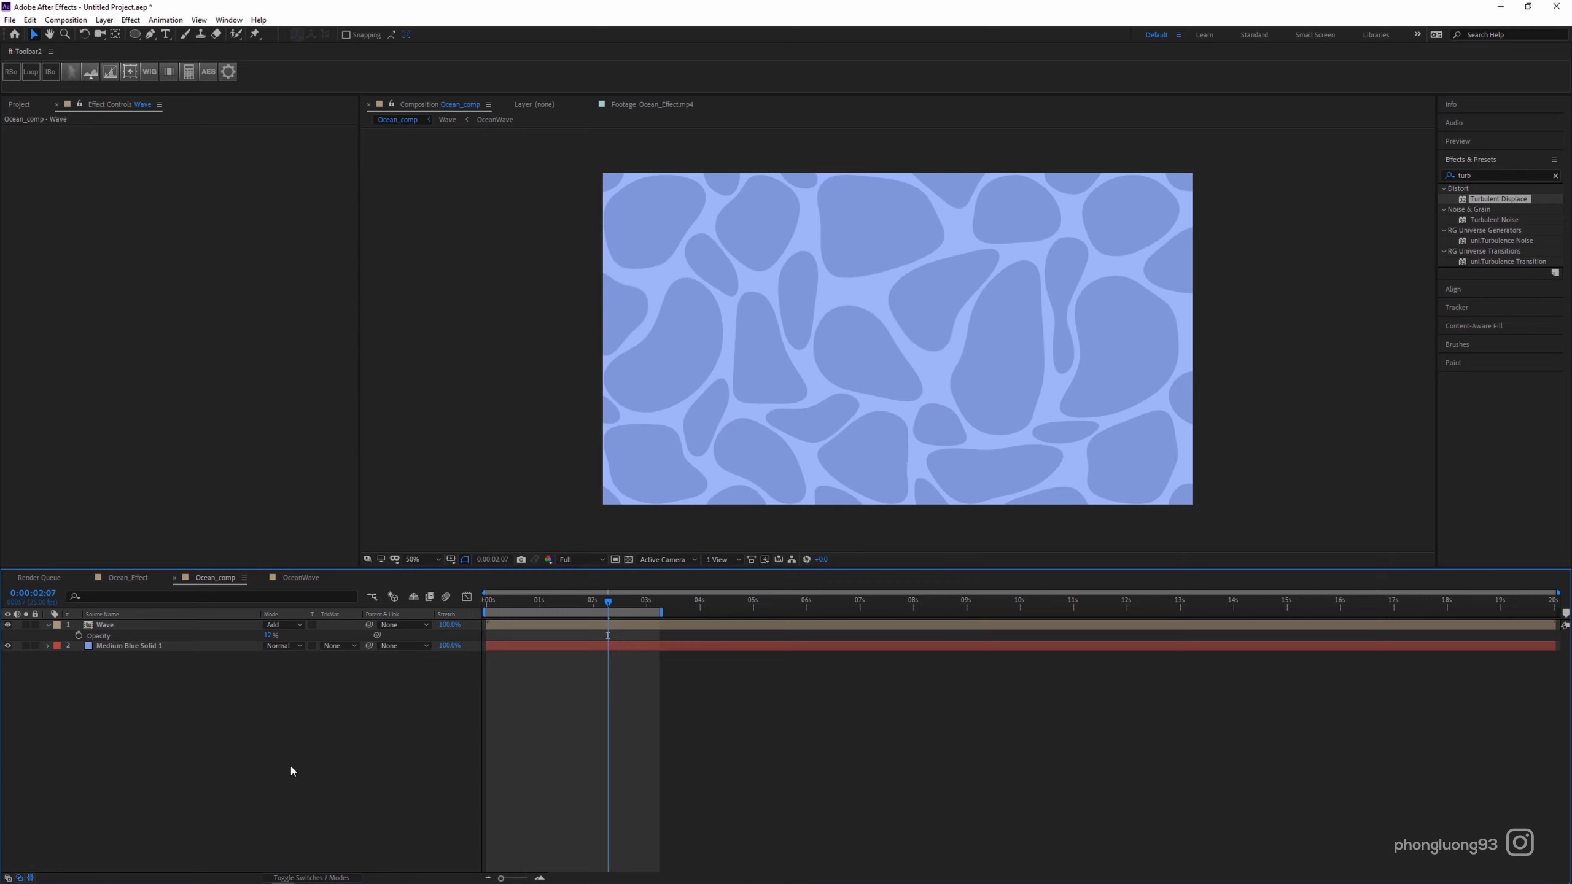
# Duplicate the Wave layer and raise the upper copy's opacity to full.
pyautogui.click(182, 627)
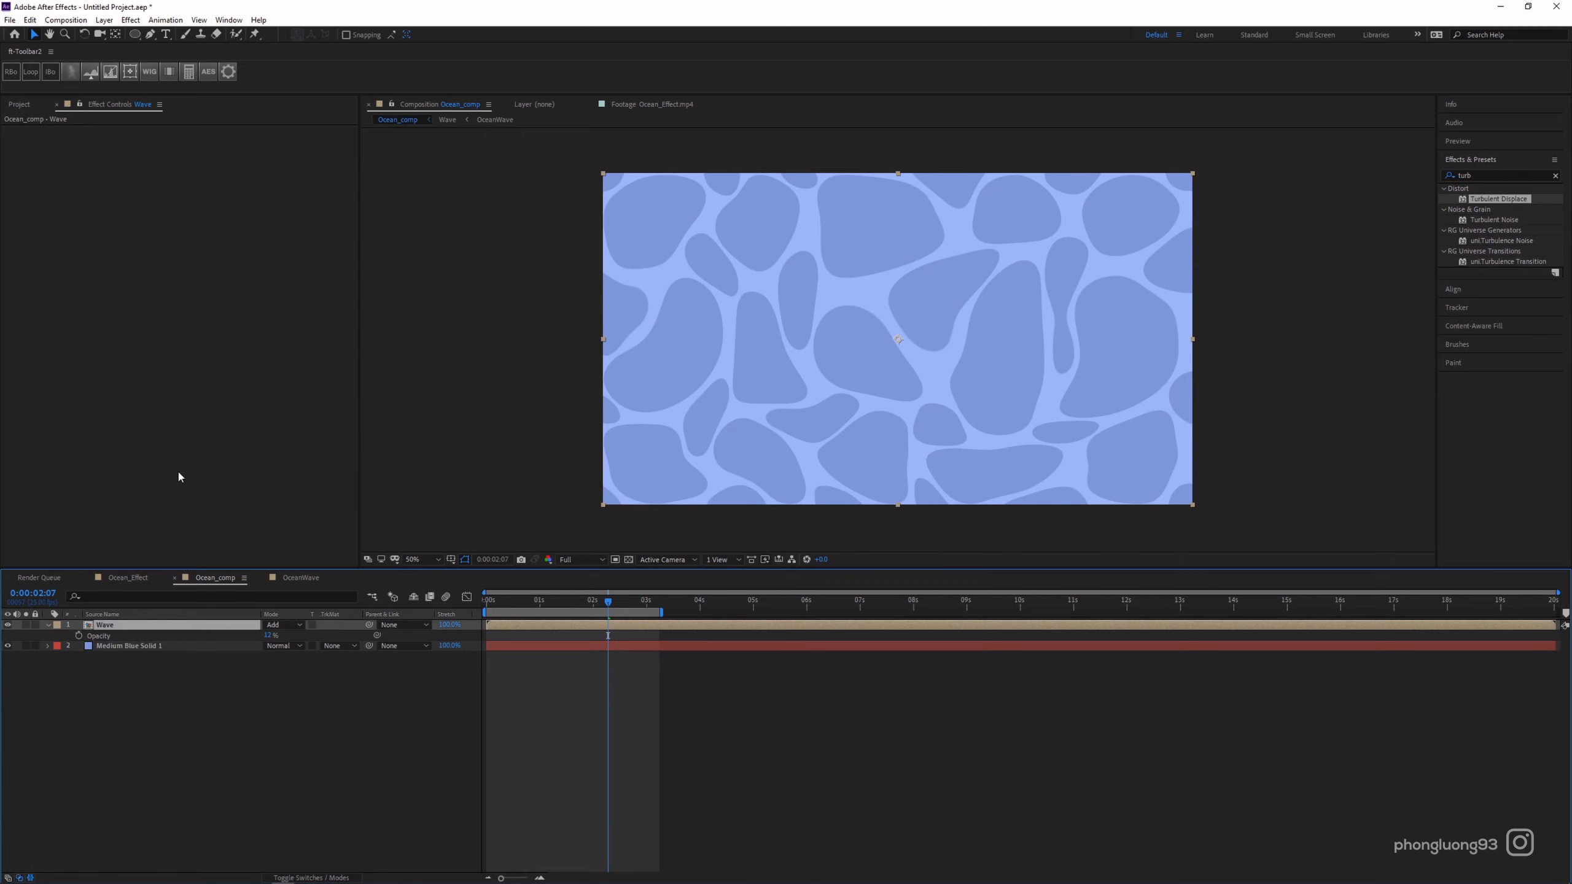
pyautogui.click(29, 19)
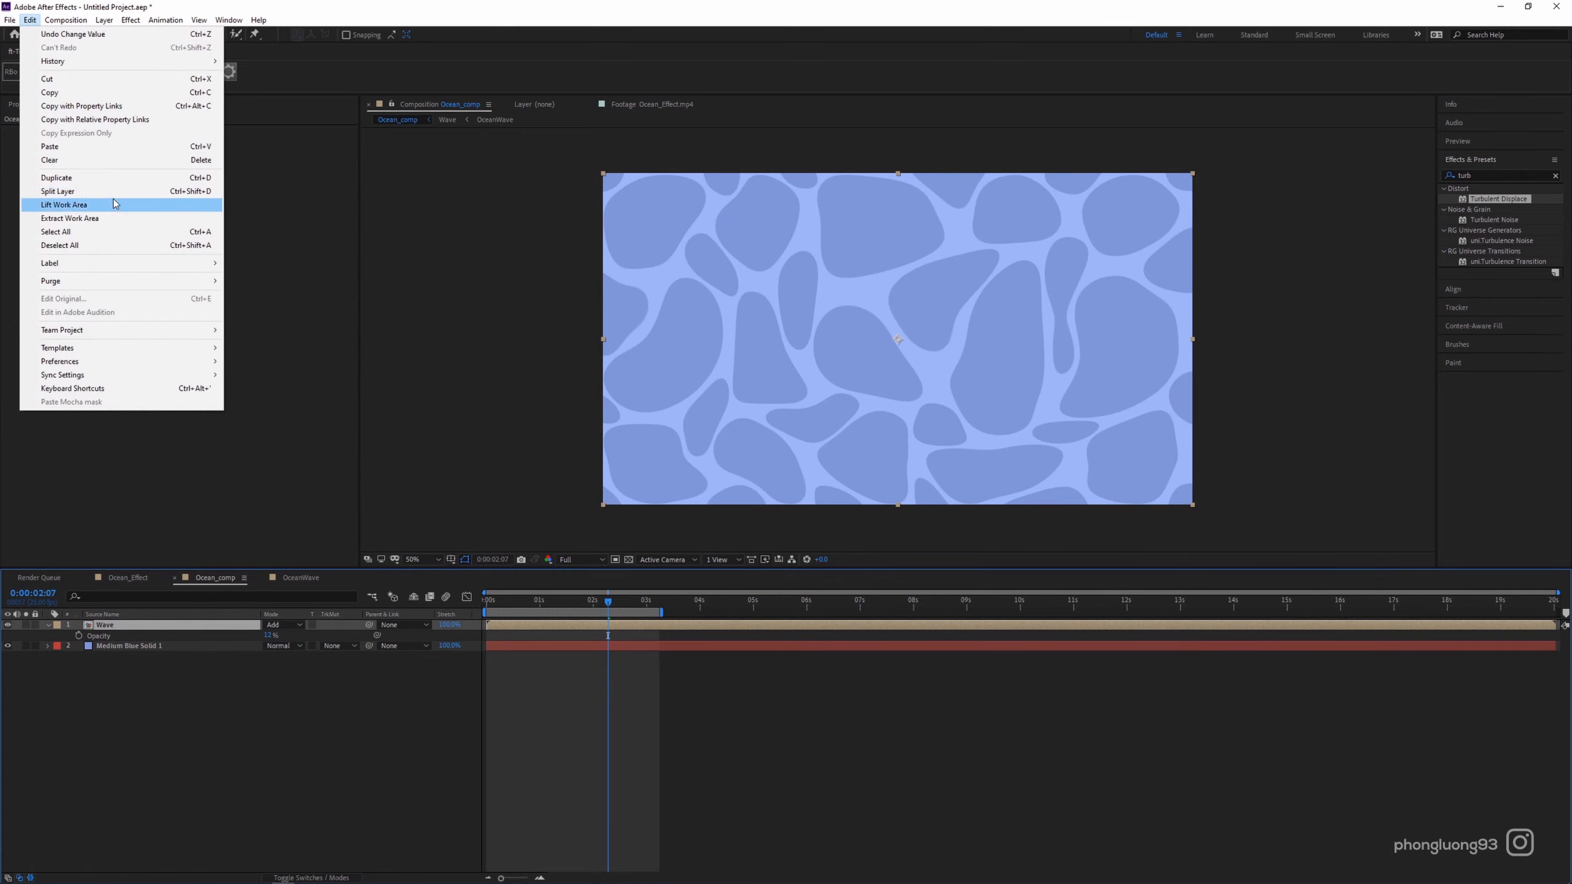
pyautogui.click(108, 177)
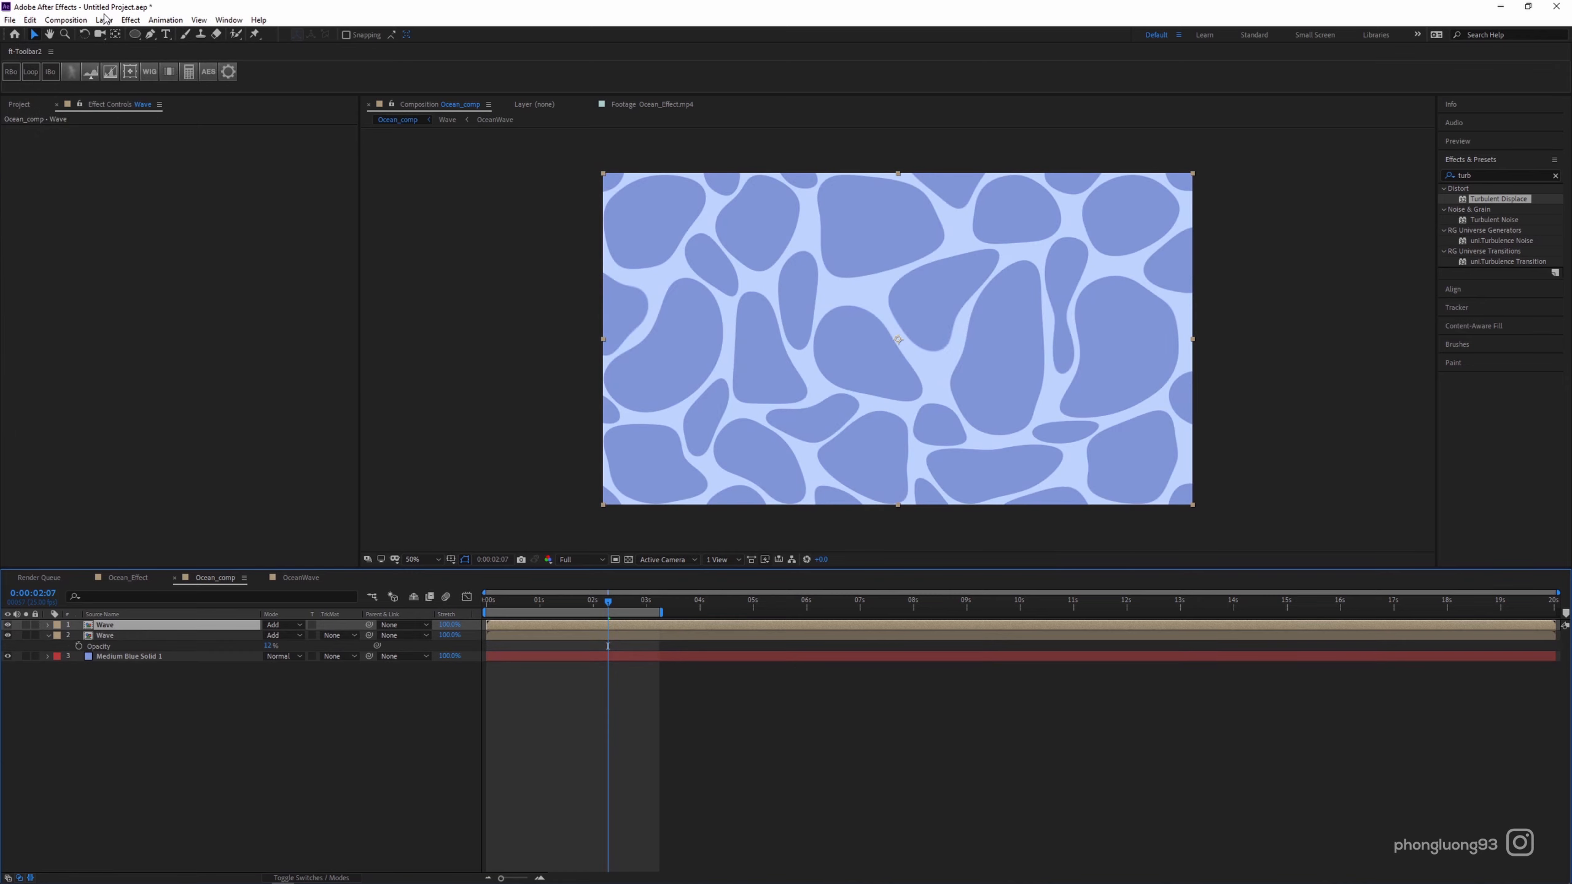
pyautogui.press('t')
pyautogui.click(271, 636)
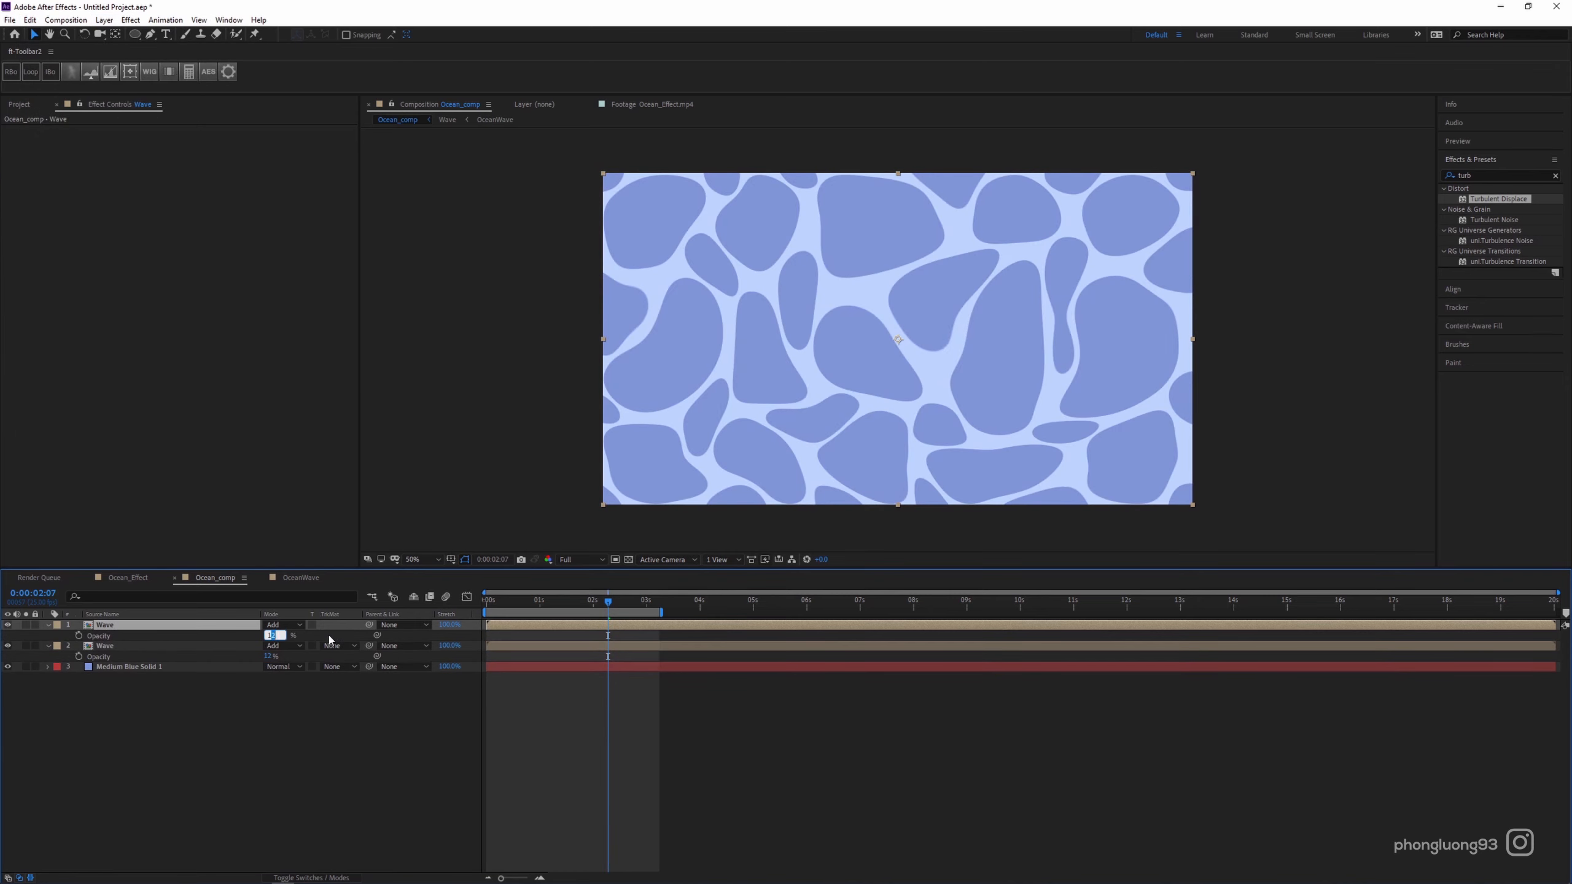
pyautogui.click(330, 635)
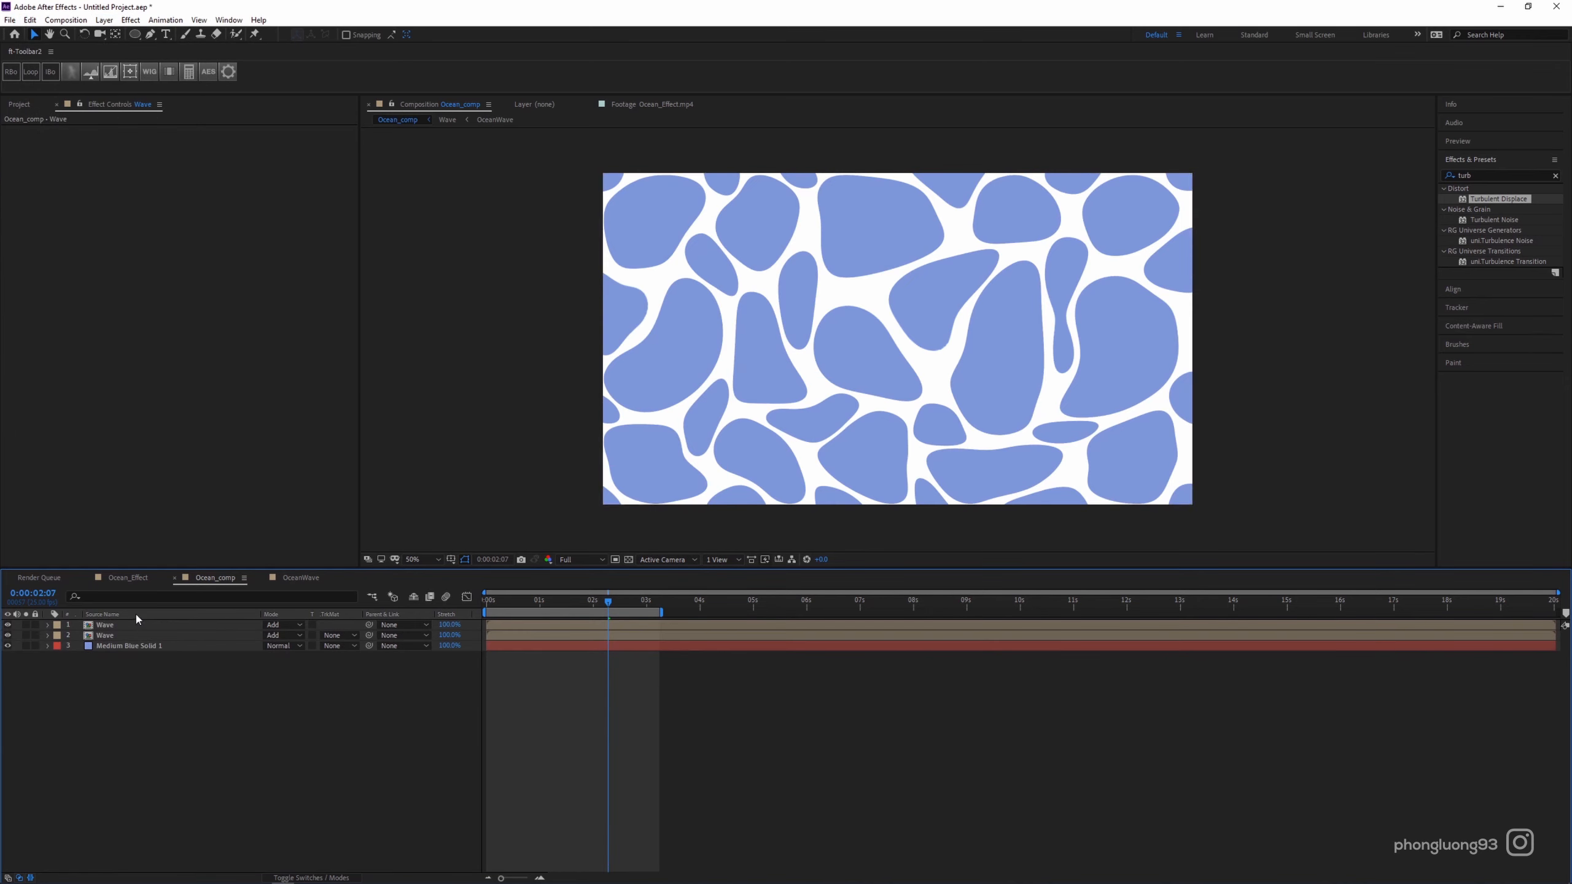
# Add a Stroke layer style to the upper Wave layer.
pyautogui.click(128, 627)
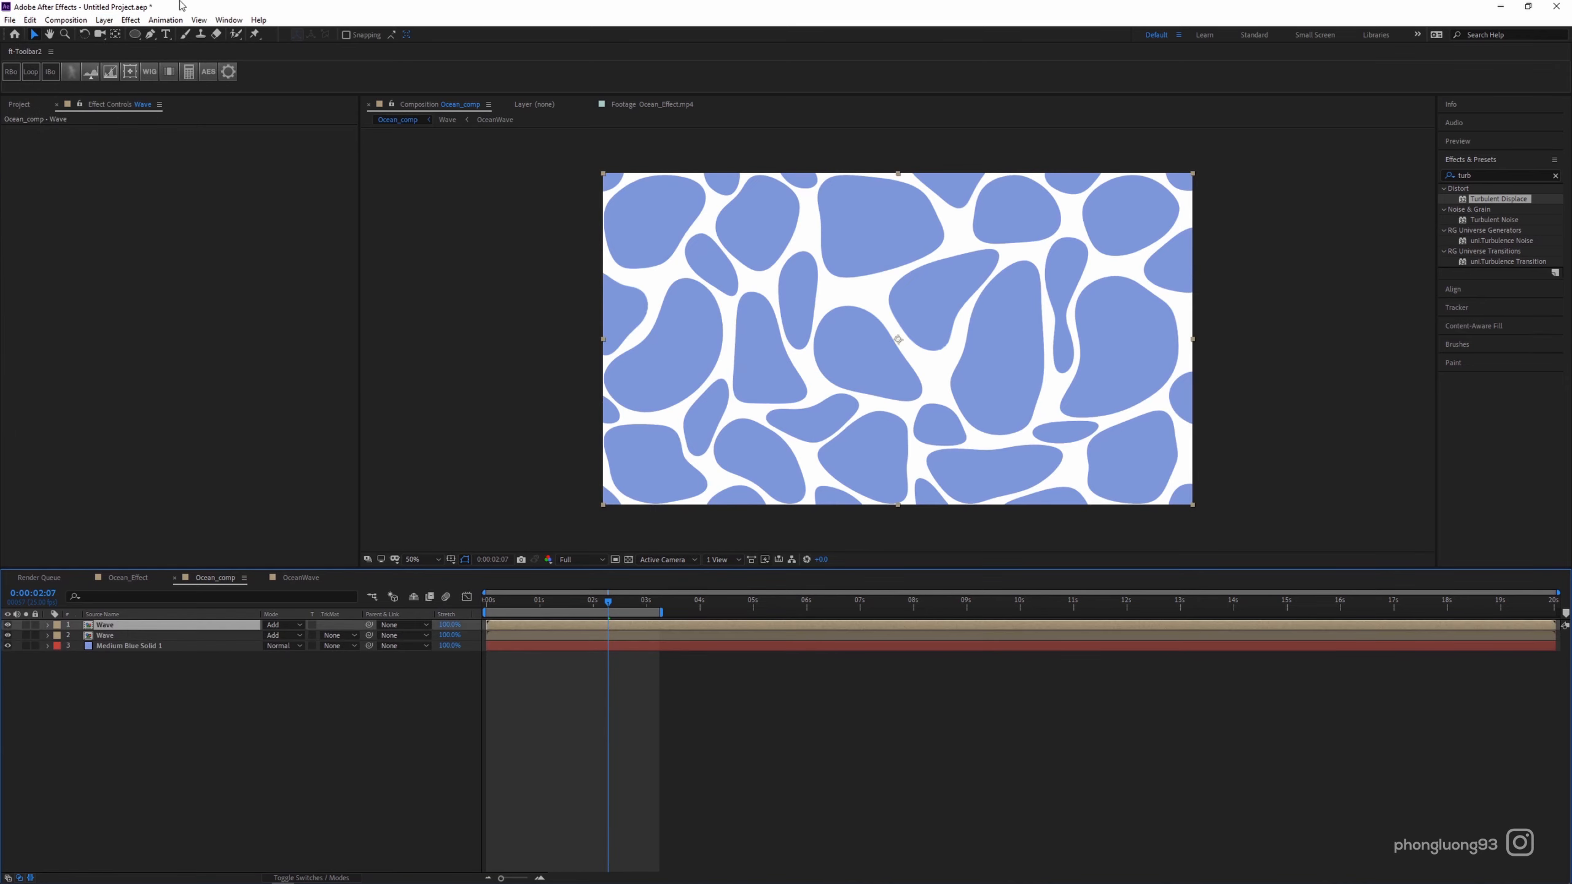
pyautogui.click(104, 19)
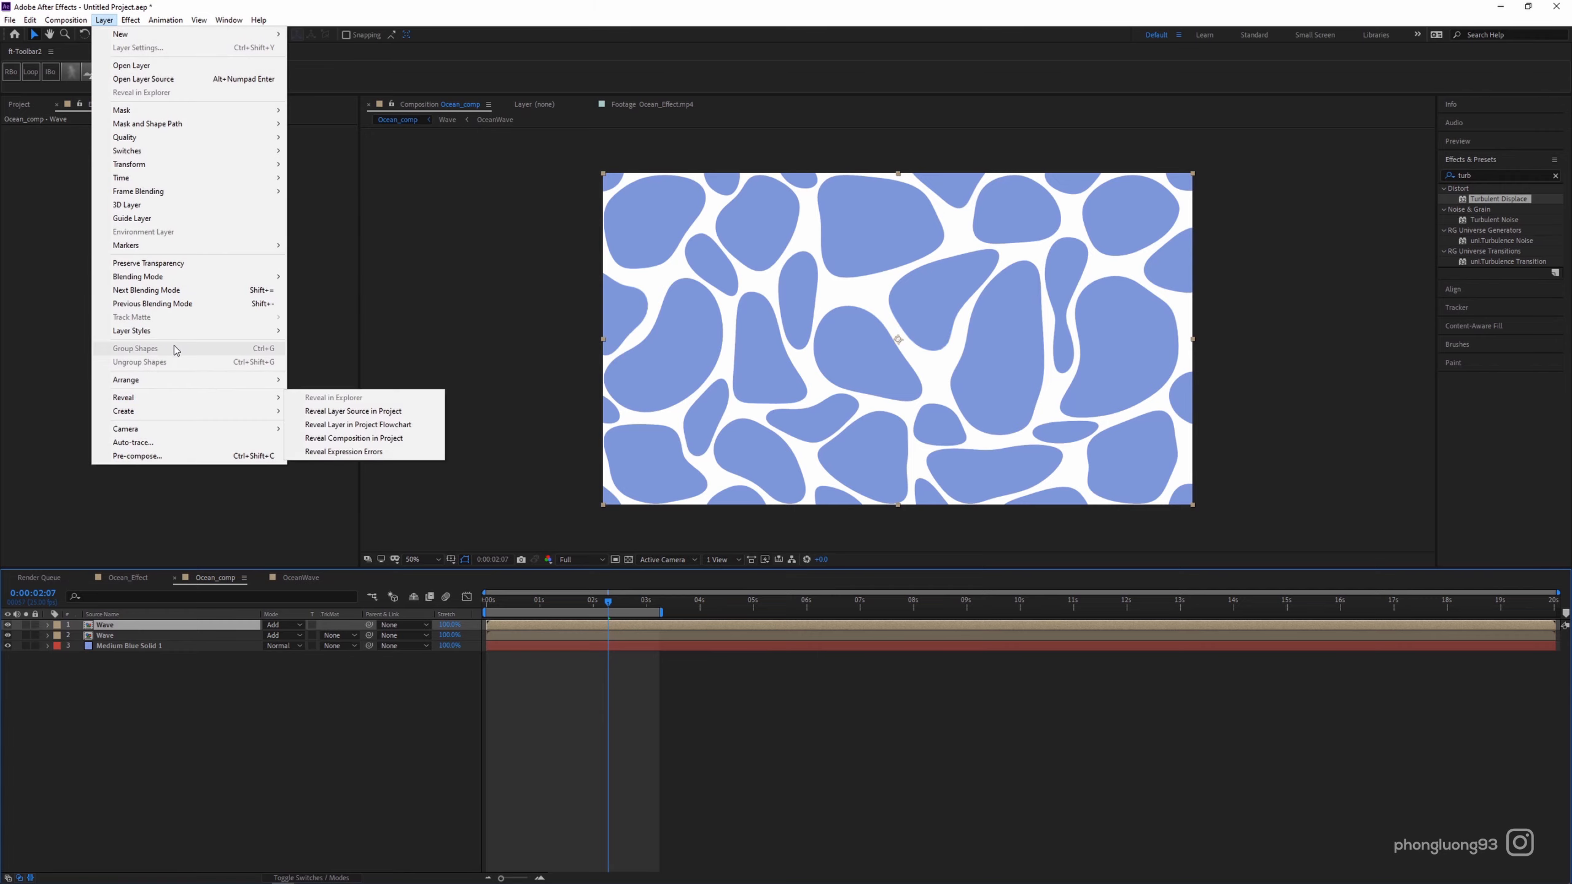
pyautogui.moveTo(155, 330)
pyautogui.click(346, 484)
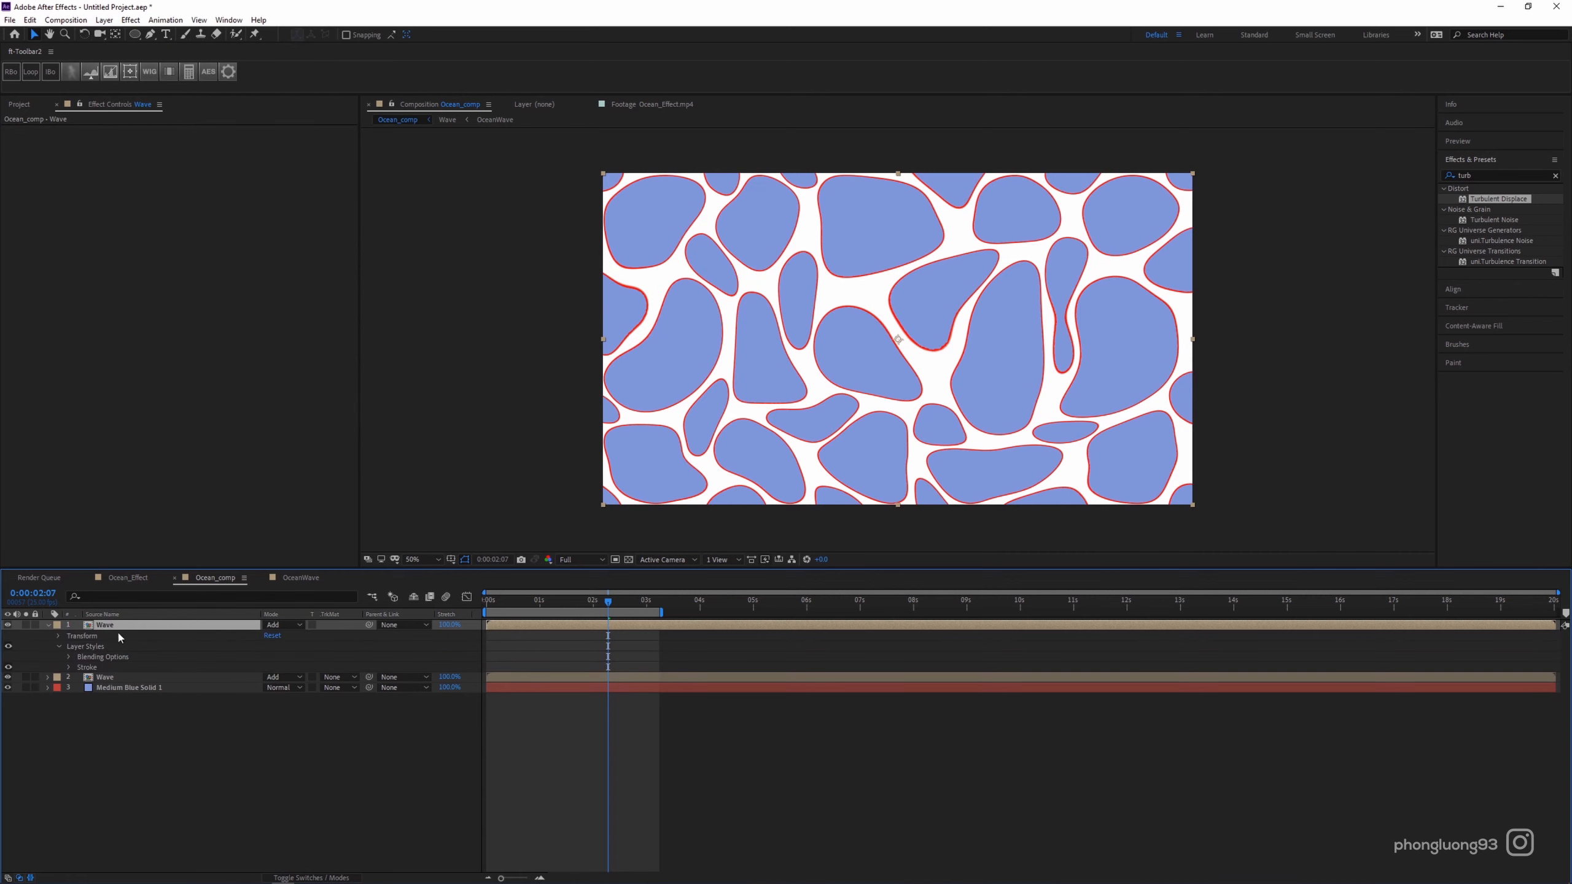
# Set the upper Wave layer's stroke colour to white and its size to 5.
pyautogui.click(69, 668)
pyautogui.click(270, 688)
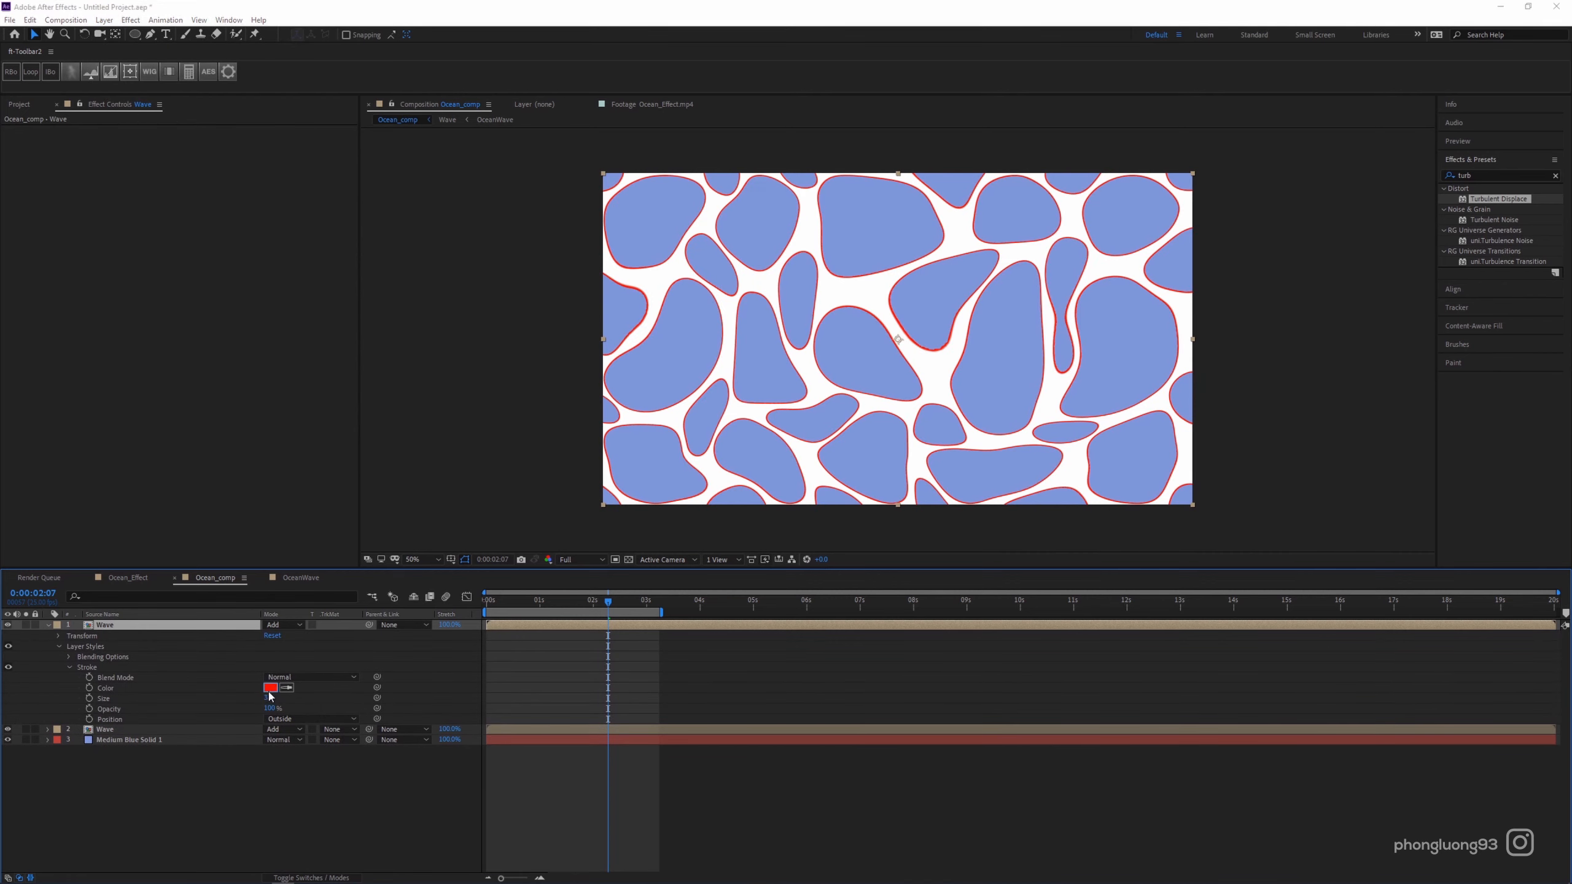
pyautogui.click(17, 31)
pyautogui.click(280, 34)
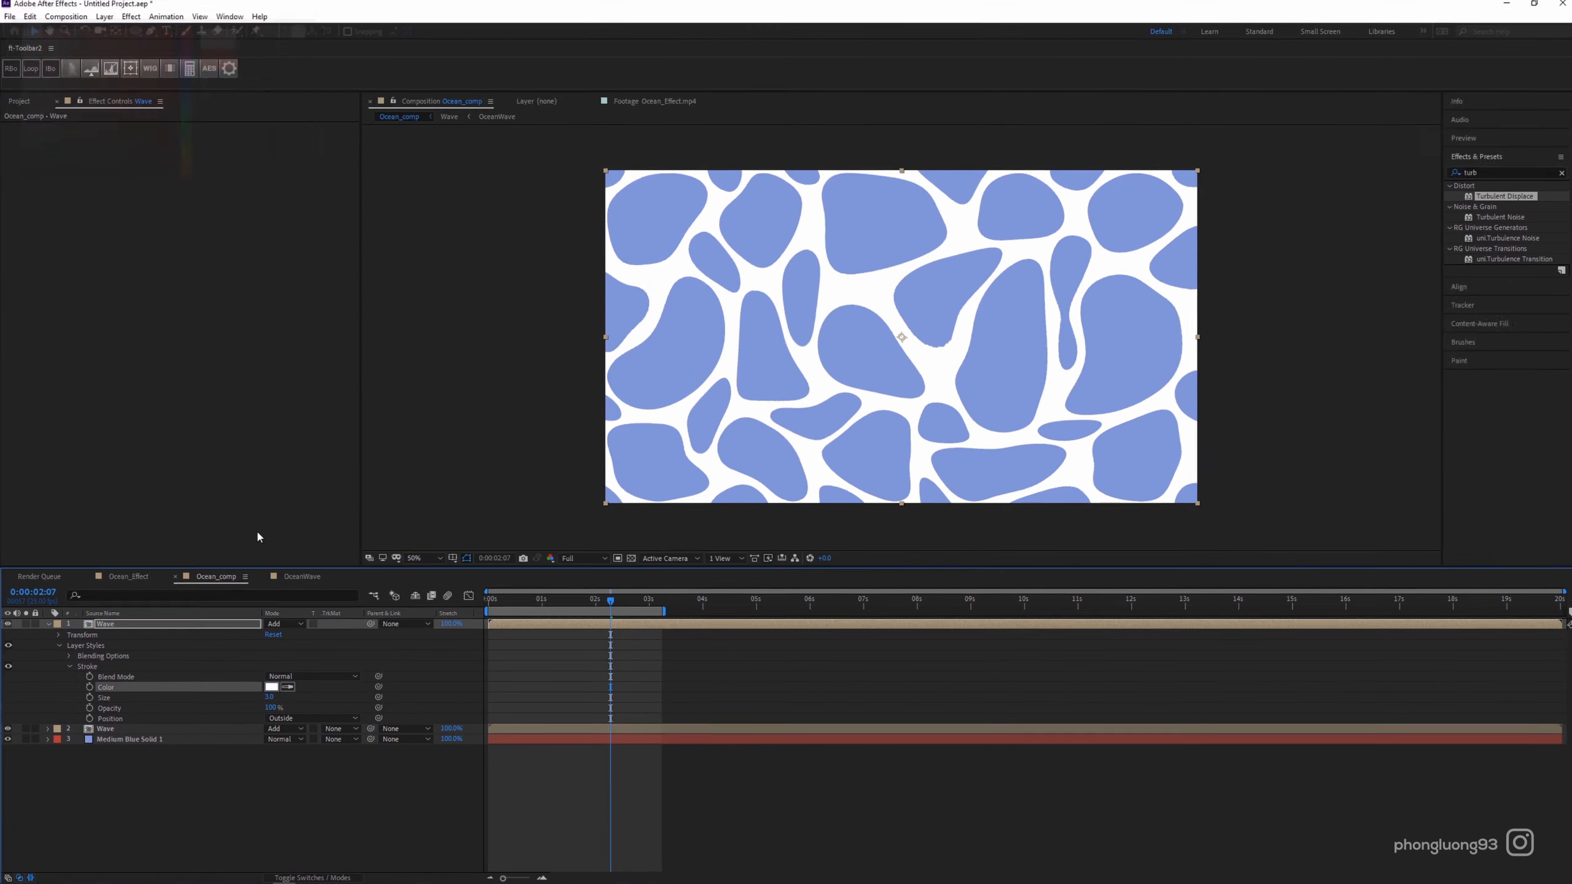
pyautogui.click(272, 698)
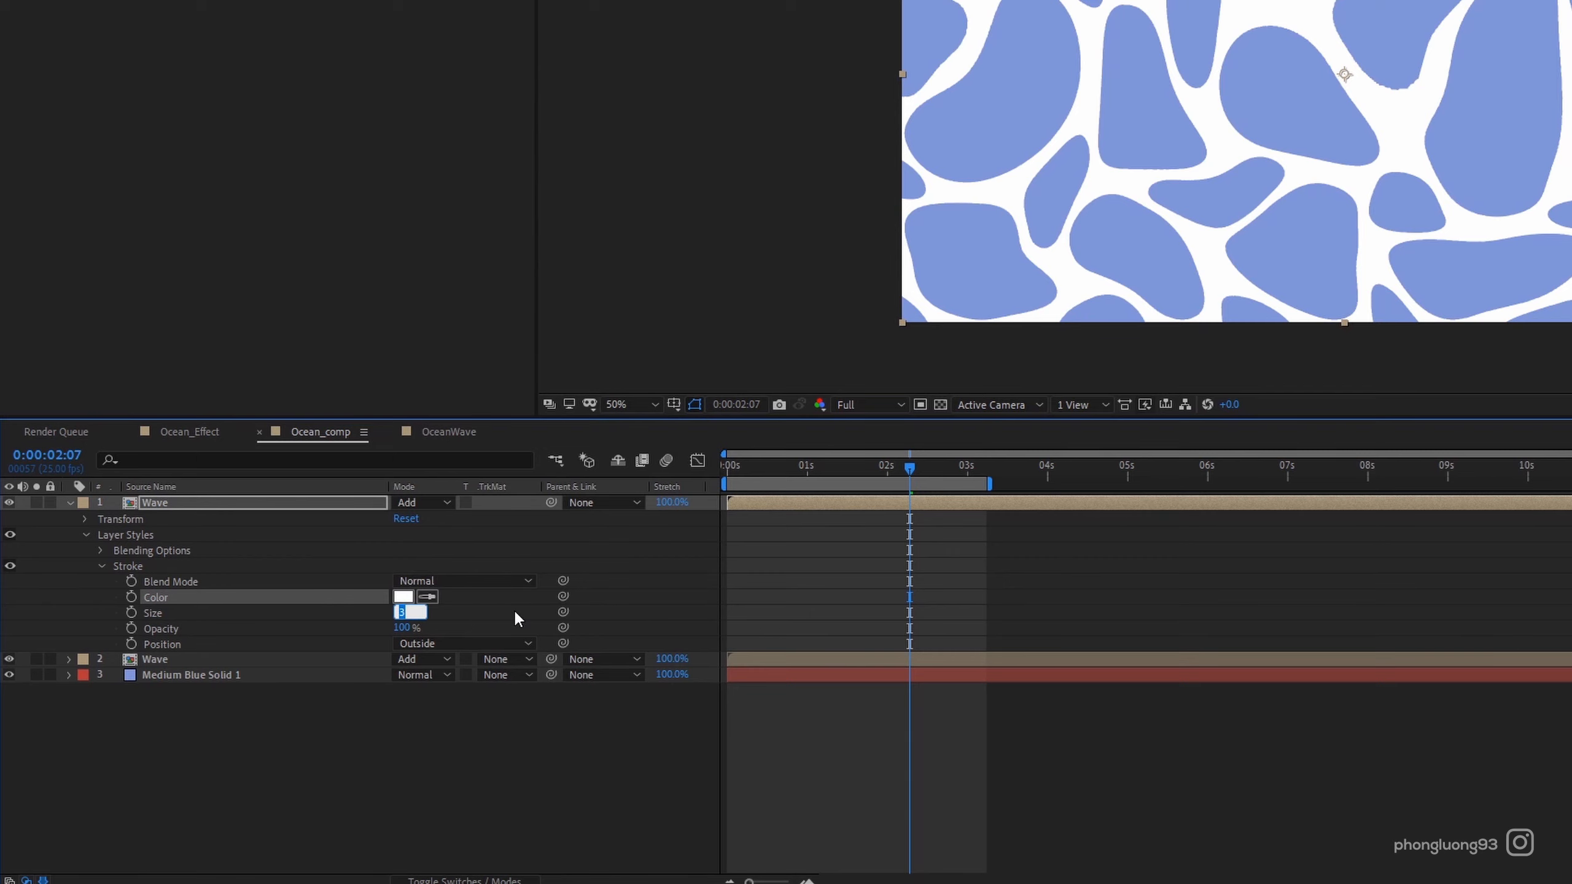
pyautogui.write('5')
pyautogui.click(196, 510)
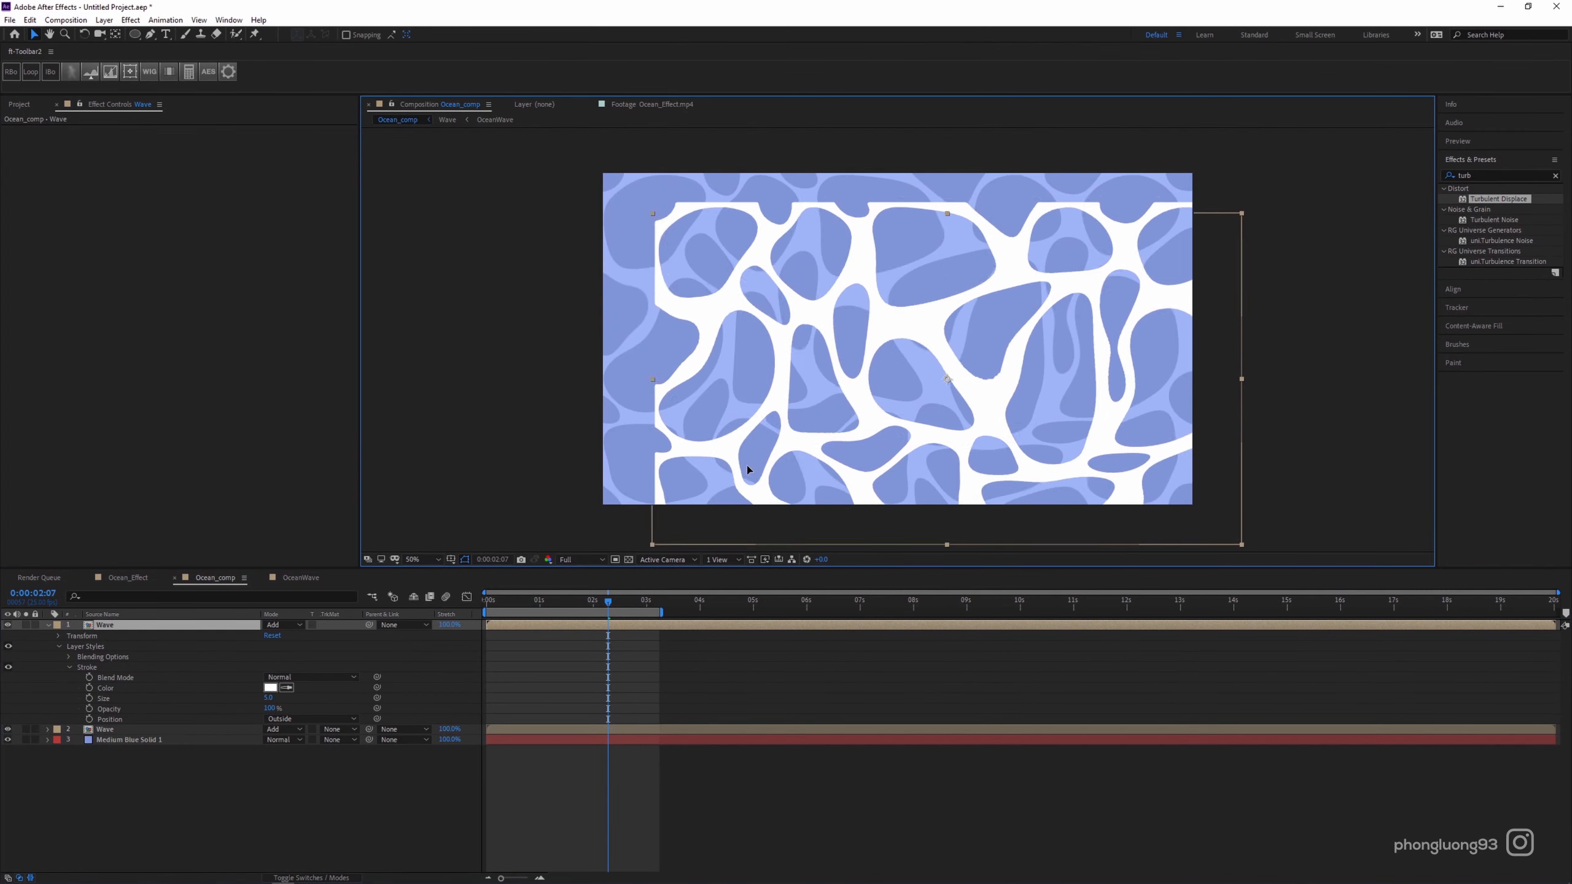
# Offset the upper Wave layer and apply a black Fill effect to it so that only its white outline shows.
pyautogui.moveTo(748, 469)
pyautogui.mouseDown()
pyautogui.moveTo(752, 450)
pyautogui.moveTo(730, 454)
pyautogui.mouseUp()
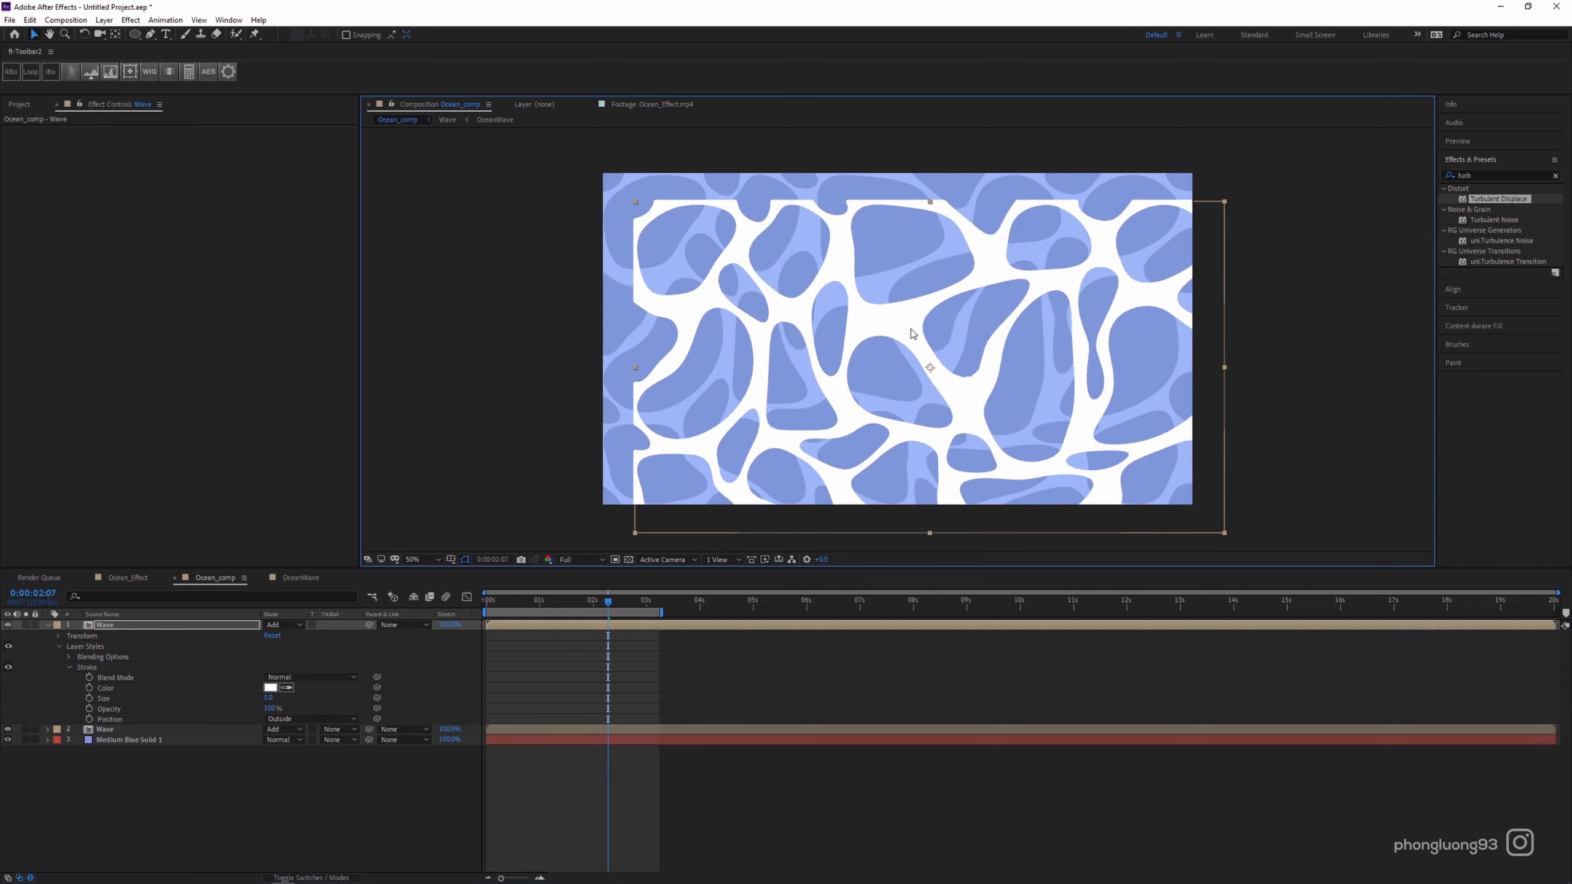
pyautogui.click(72, 668)
pyautogui.doubleClick(1479, 175)
pyautogui.write('foi')
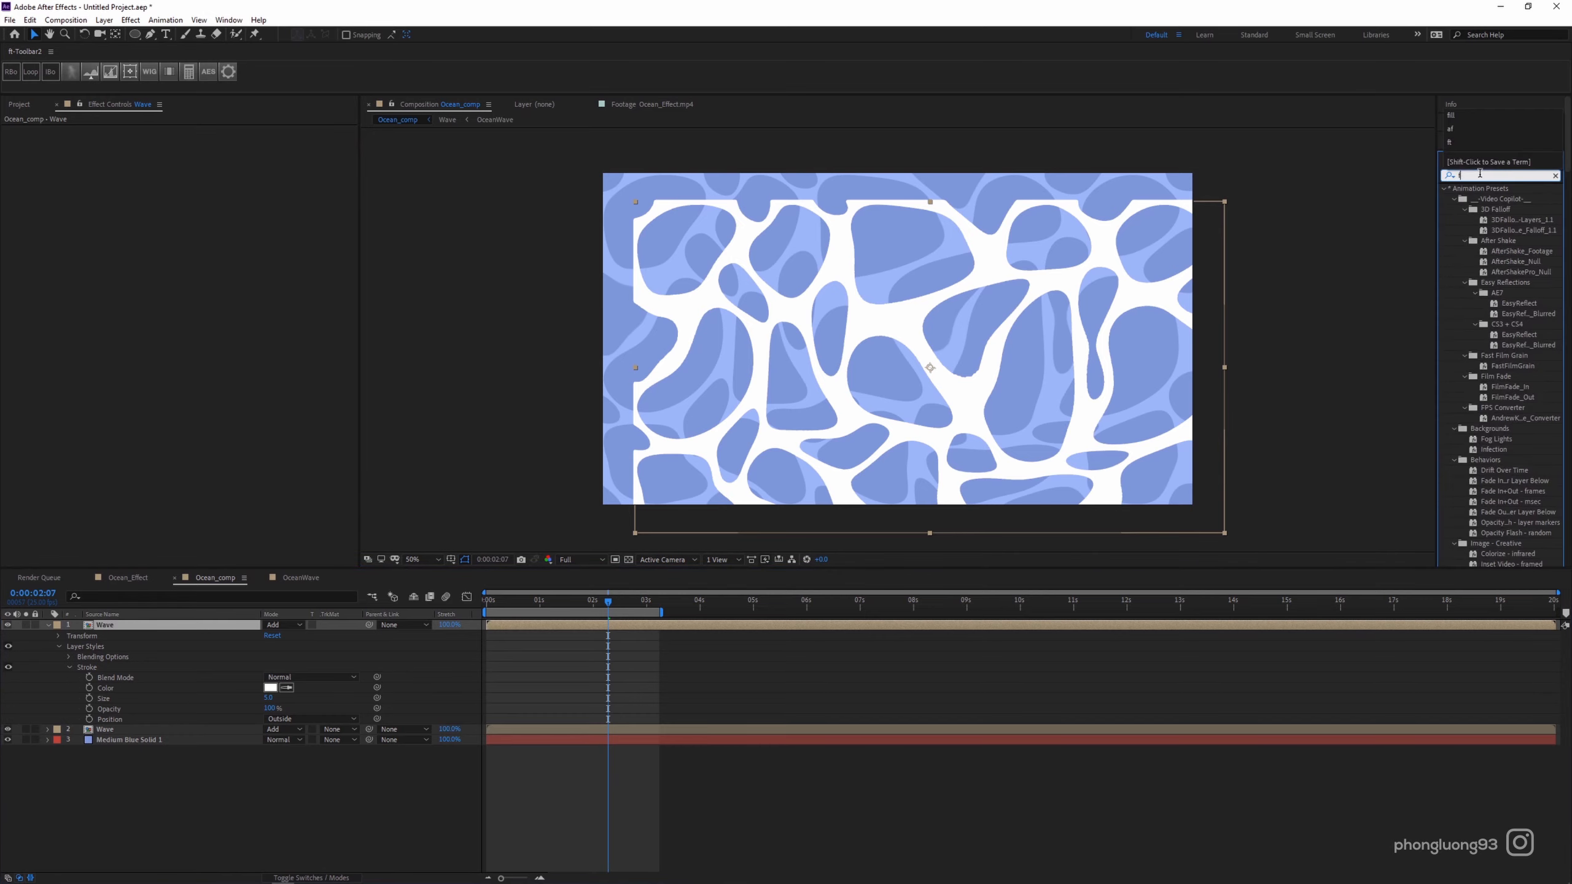
pyautogui.press('BackSpace')
pyautogui.press('BackSpace')
pyautogui.write('ill')
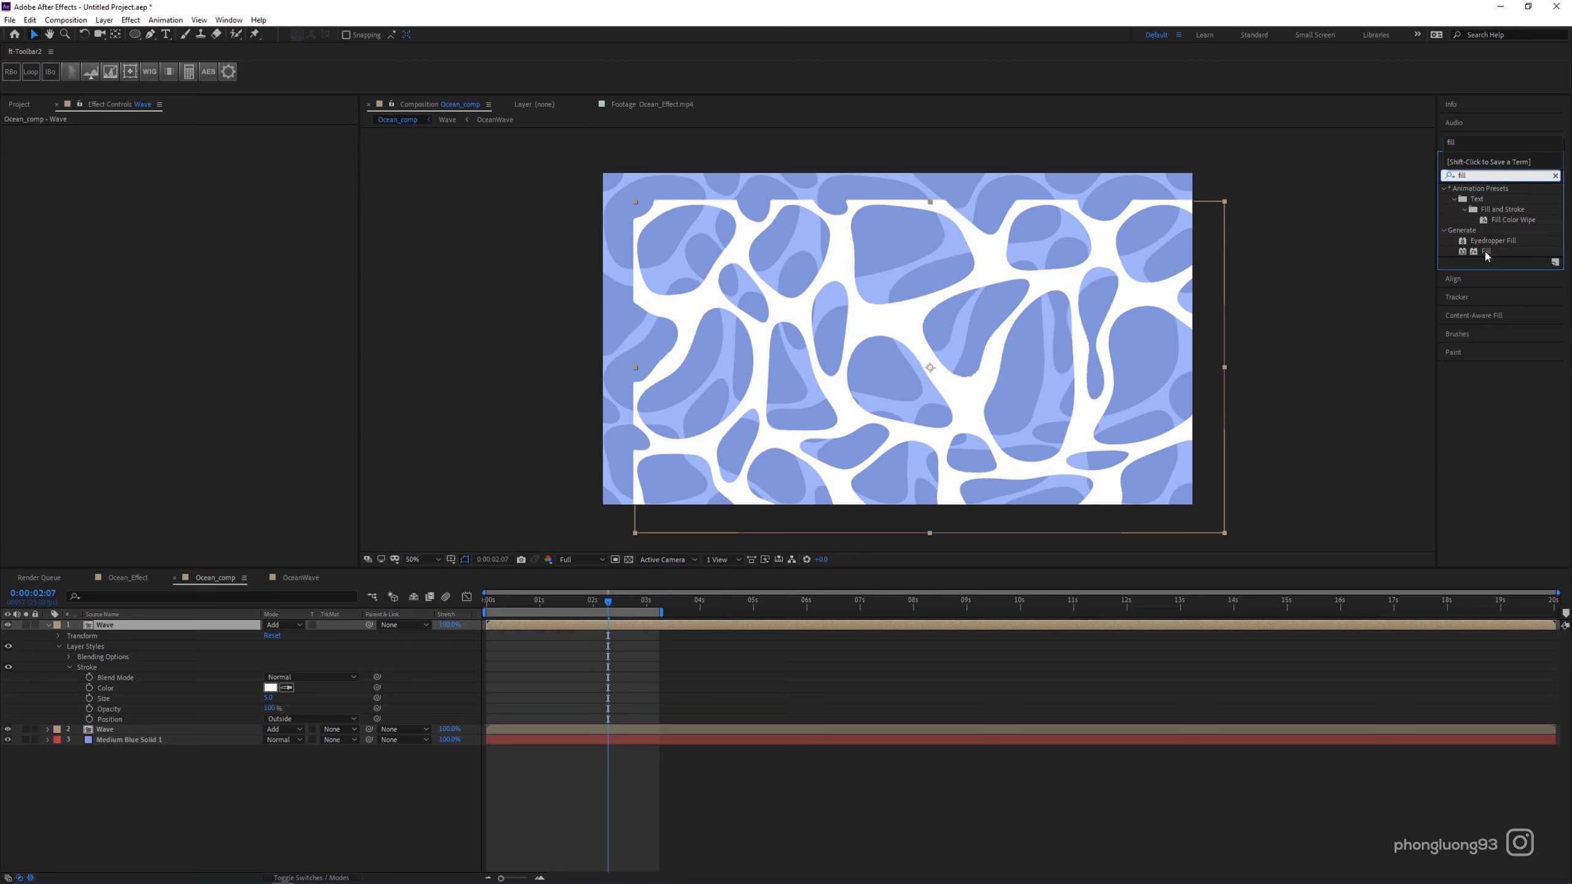
pyautogui.moveTo(1486, 256); pyautogui.dragTo(550, 631)
pyautogui.click(193, 160)
pyautogui.click(285, 32)
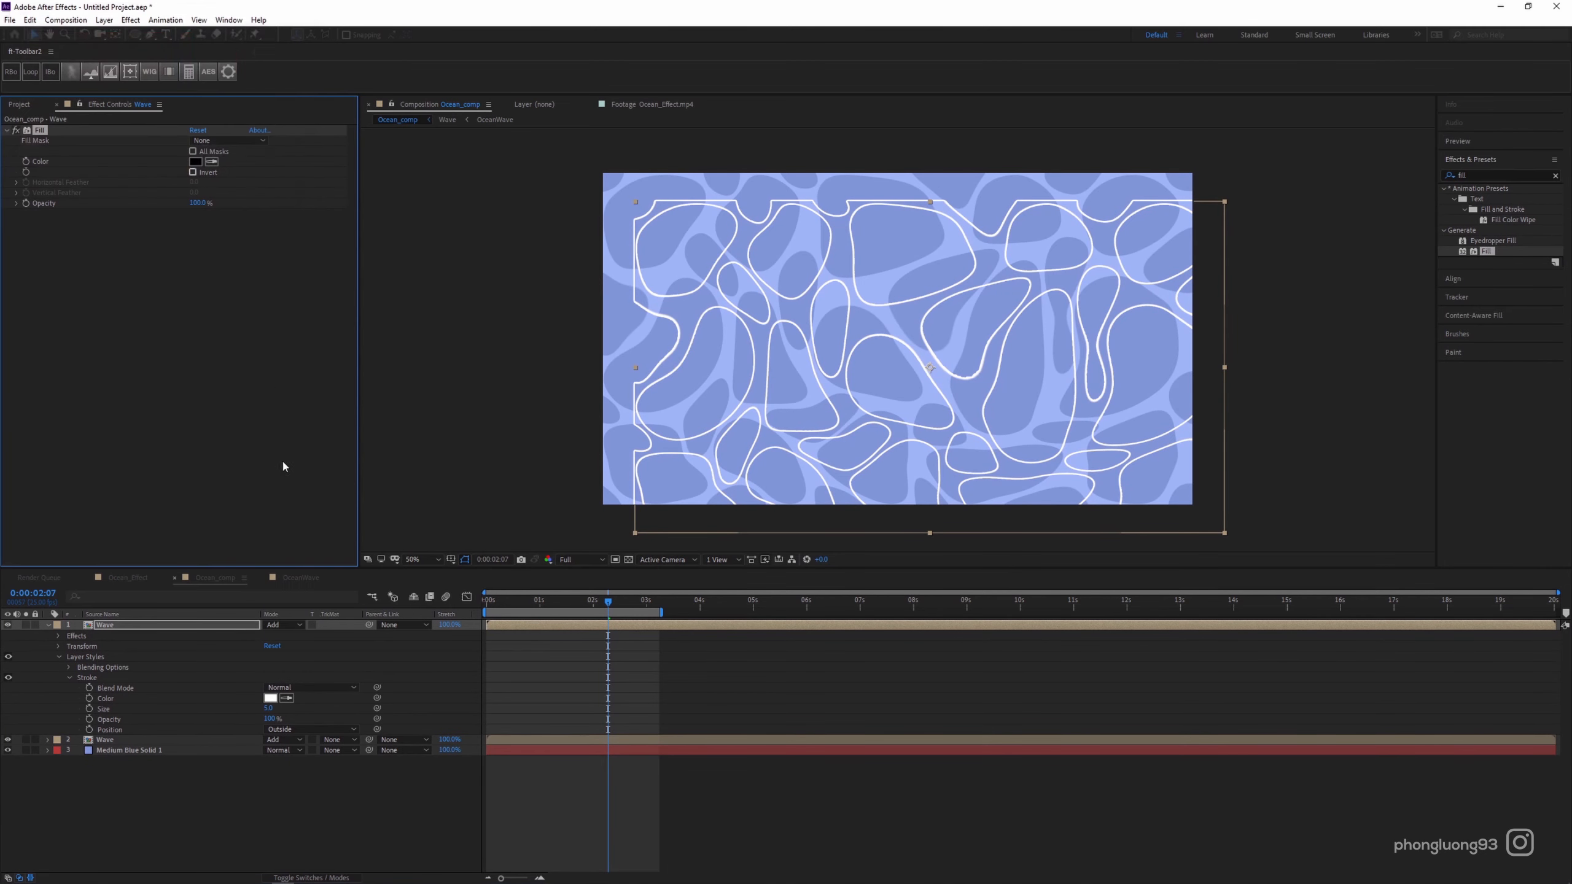
# Remove the Fill effect from the upper Wave layer.
pyautogui.click(284, 625)
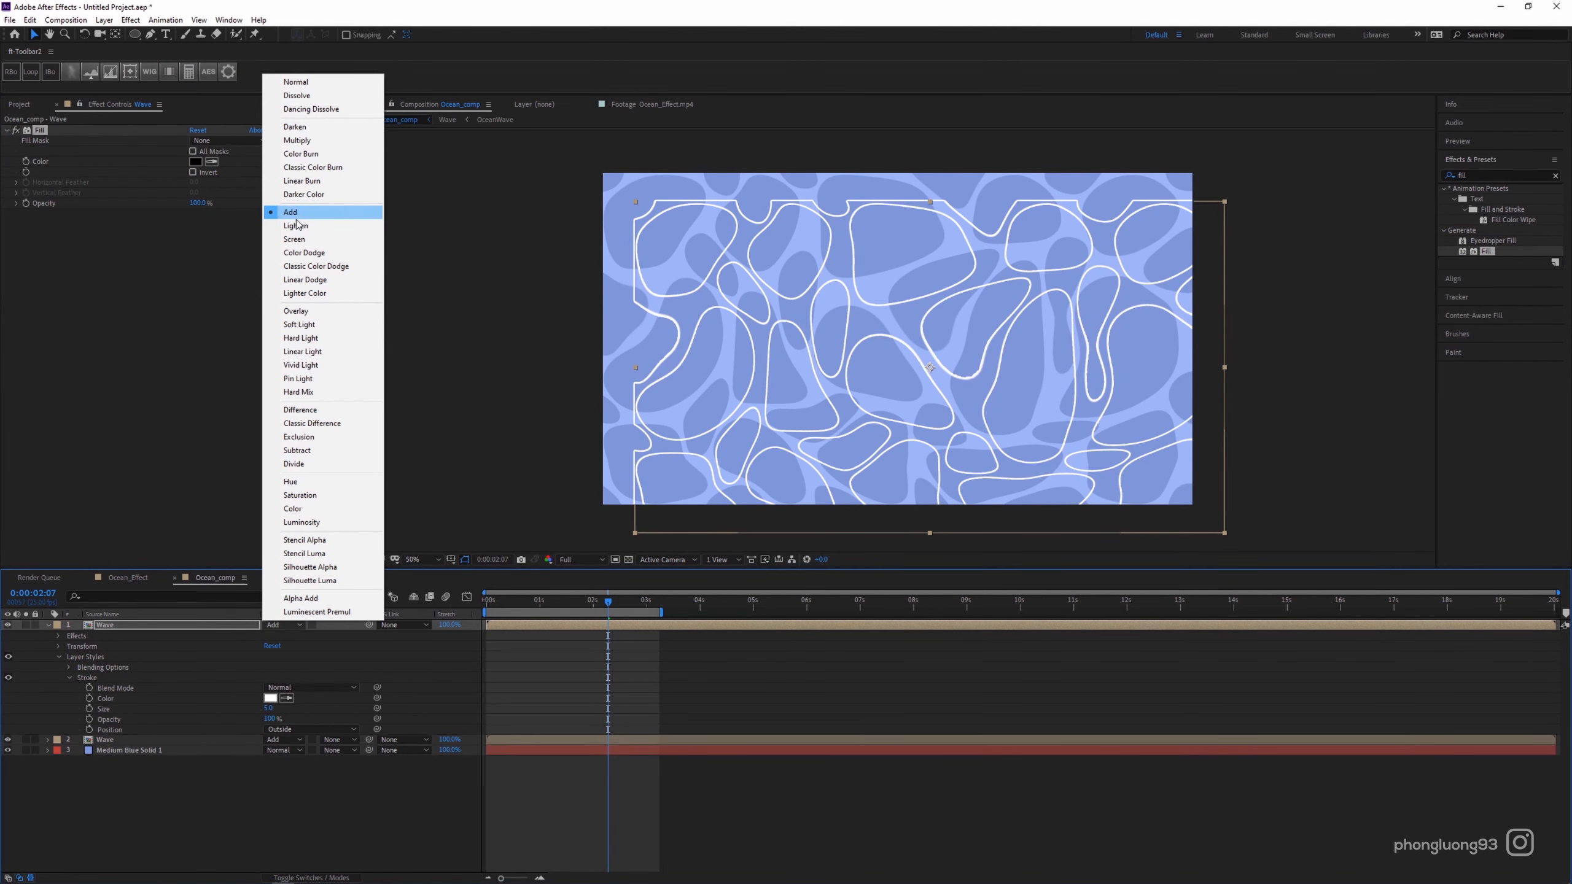
pyautogui.click(1007, 271)
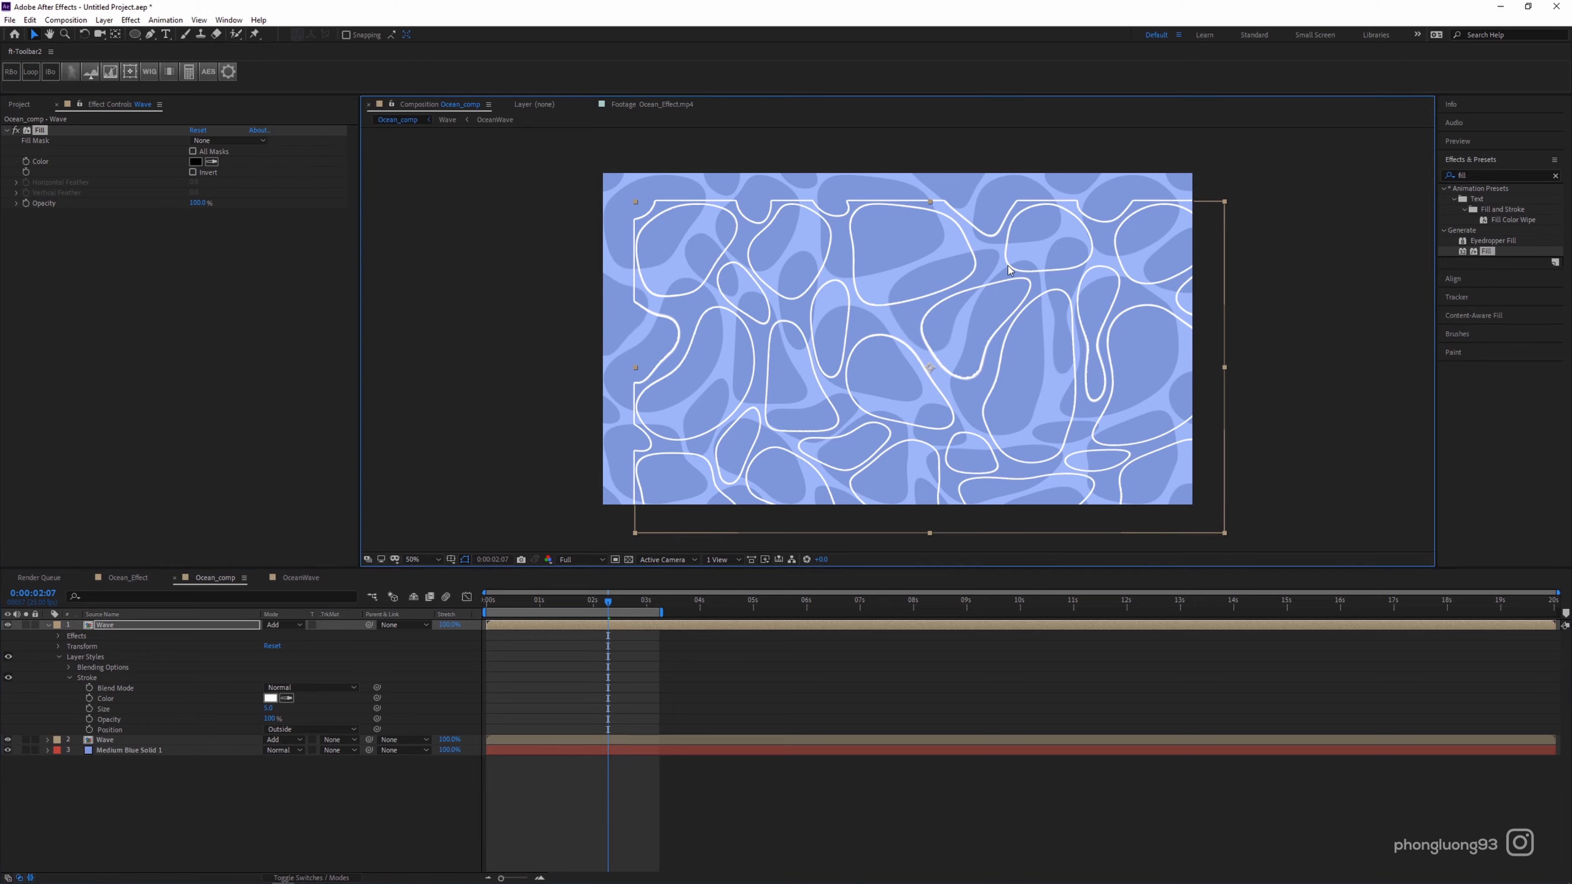
pyautogui.press('u')
pyautogui.click(252, 626)
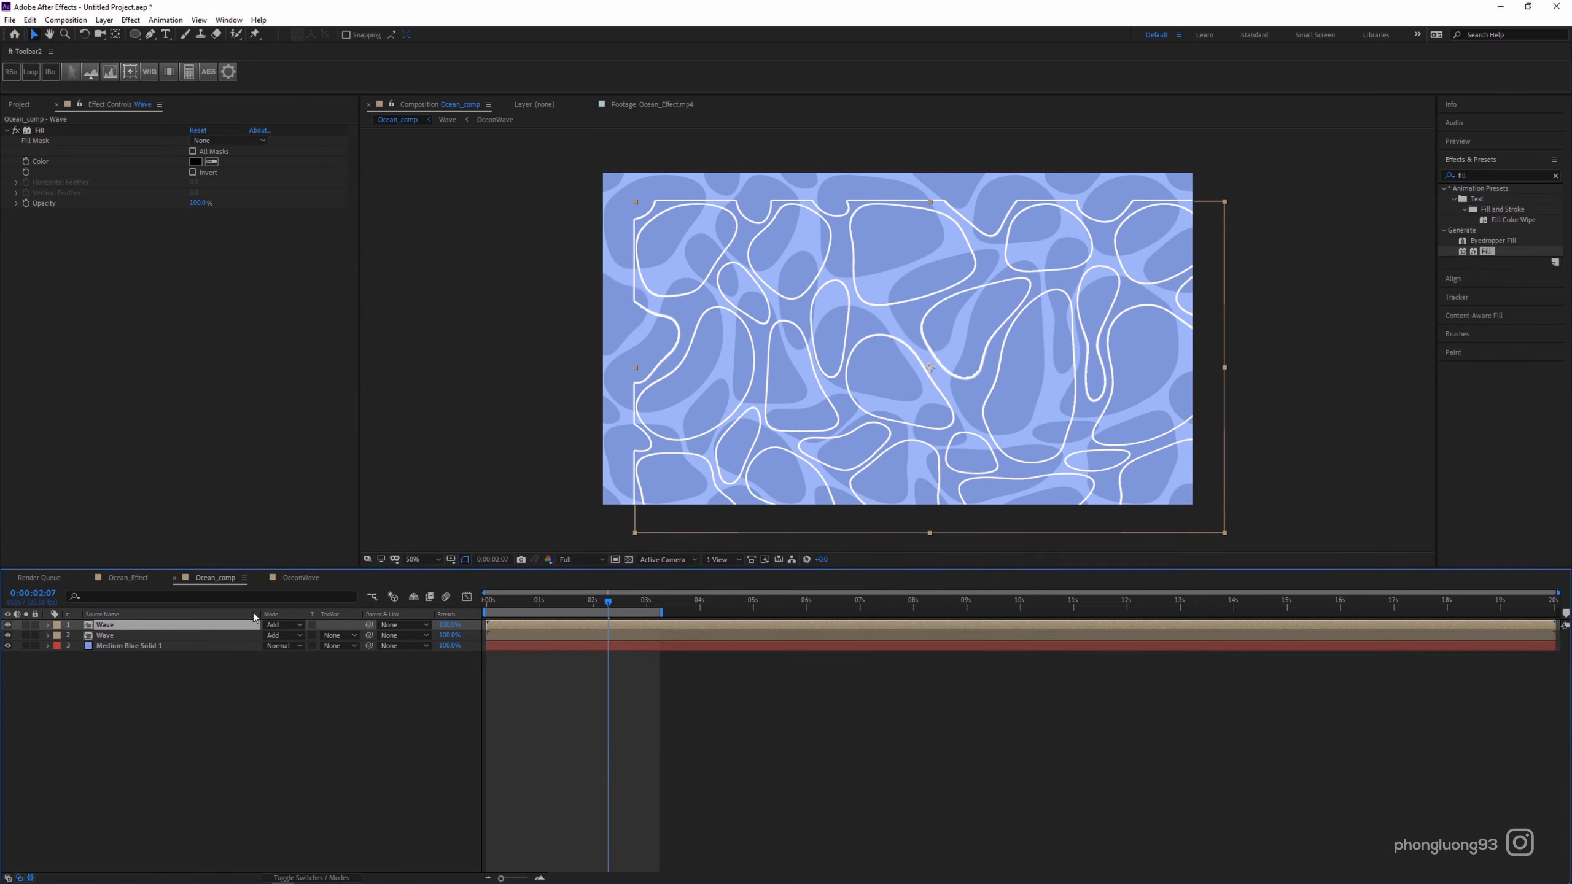
pyautogui.click(47, 625)
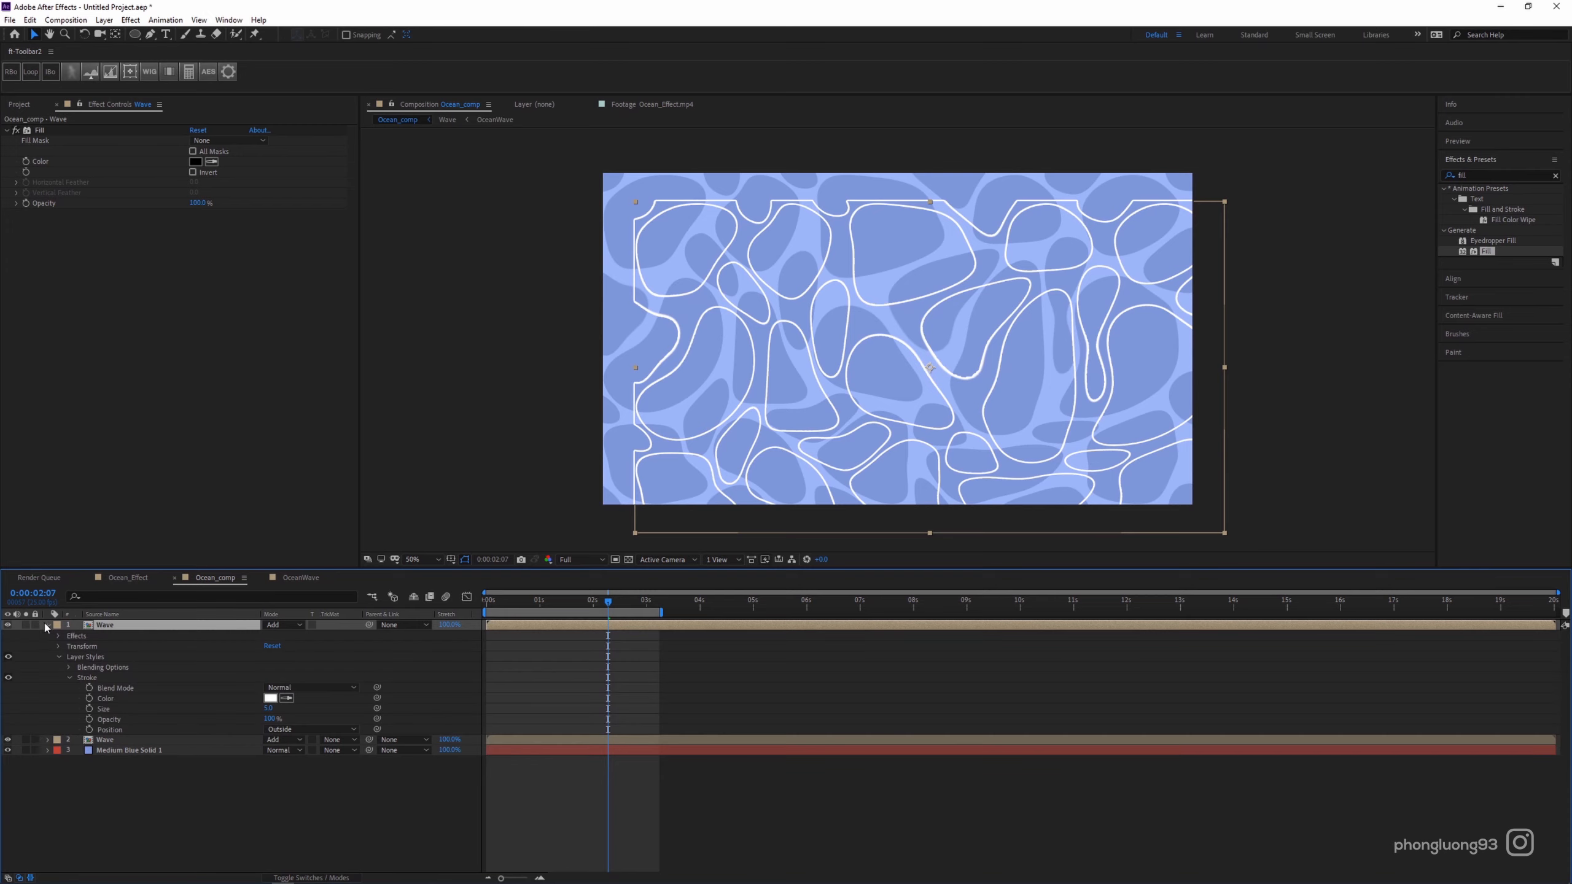
pyautogui.click(40, 131)
pyautogui.press('Delete')
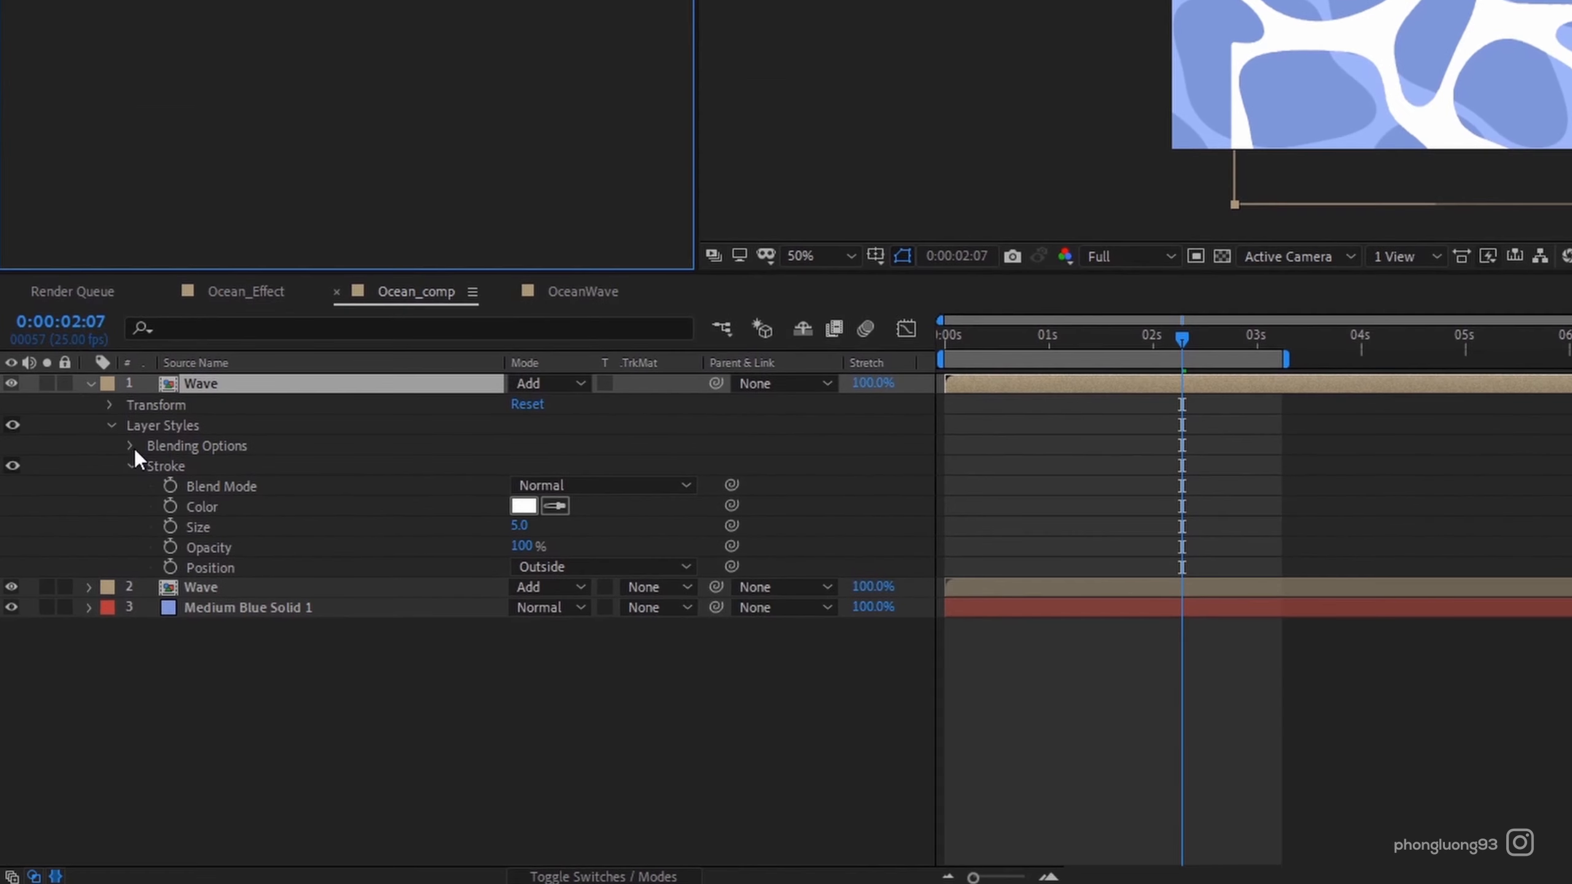
# Lower the upper Wave layer's Fill Opacity in Advanced Blending until only the stroke remains, and align the layer with the composition frame.
pyautogui.click(69, 657)
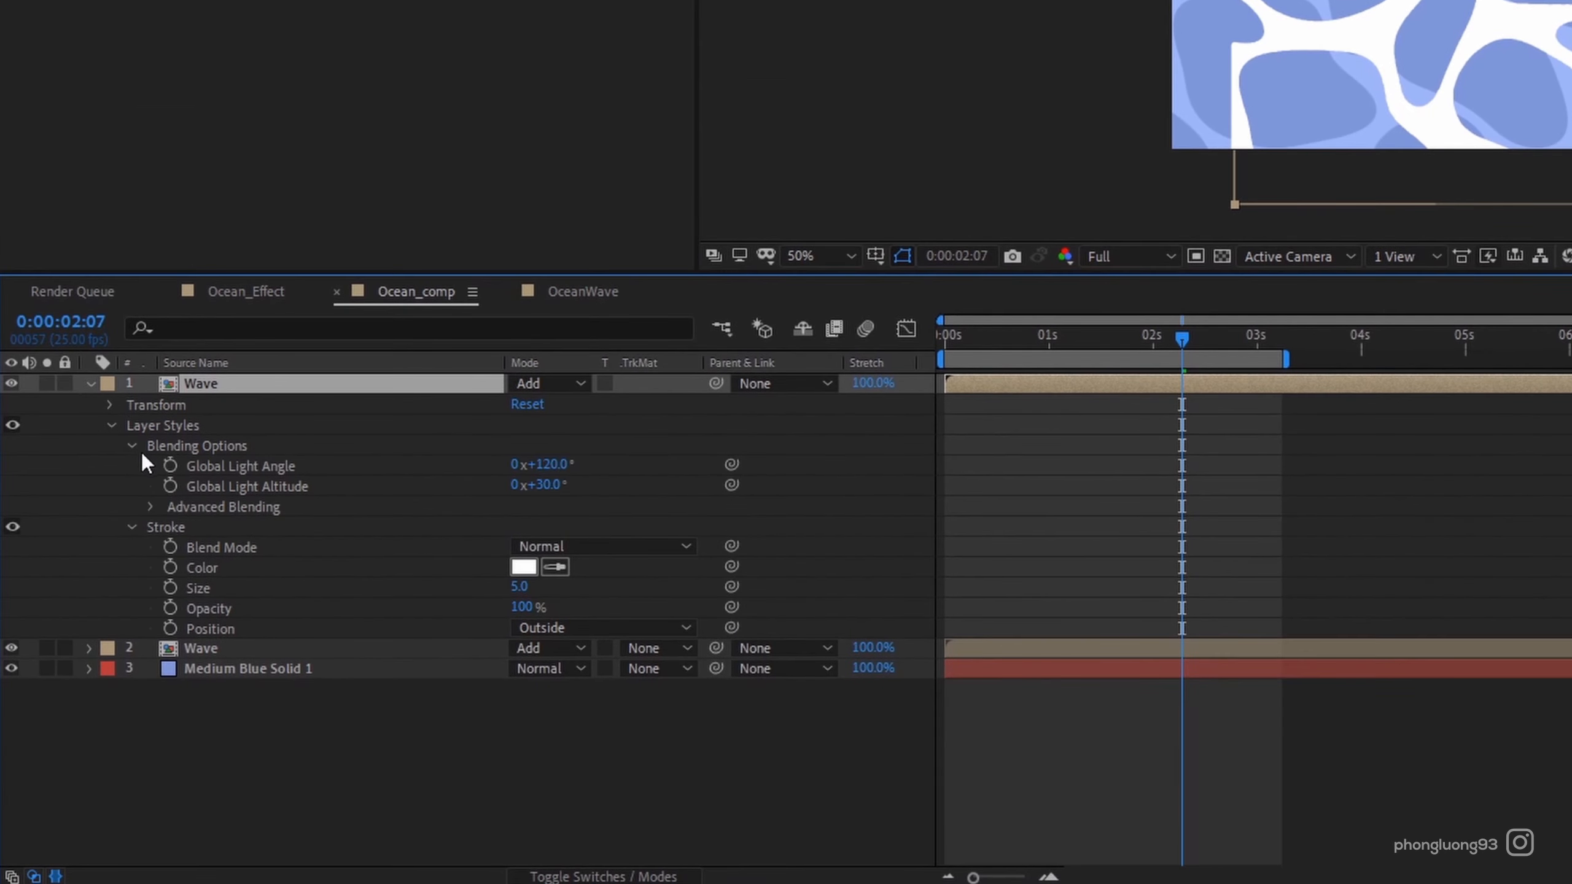
pyautogui.click(151, 507)
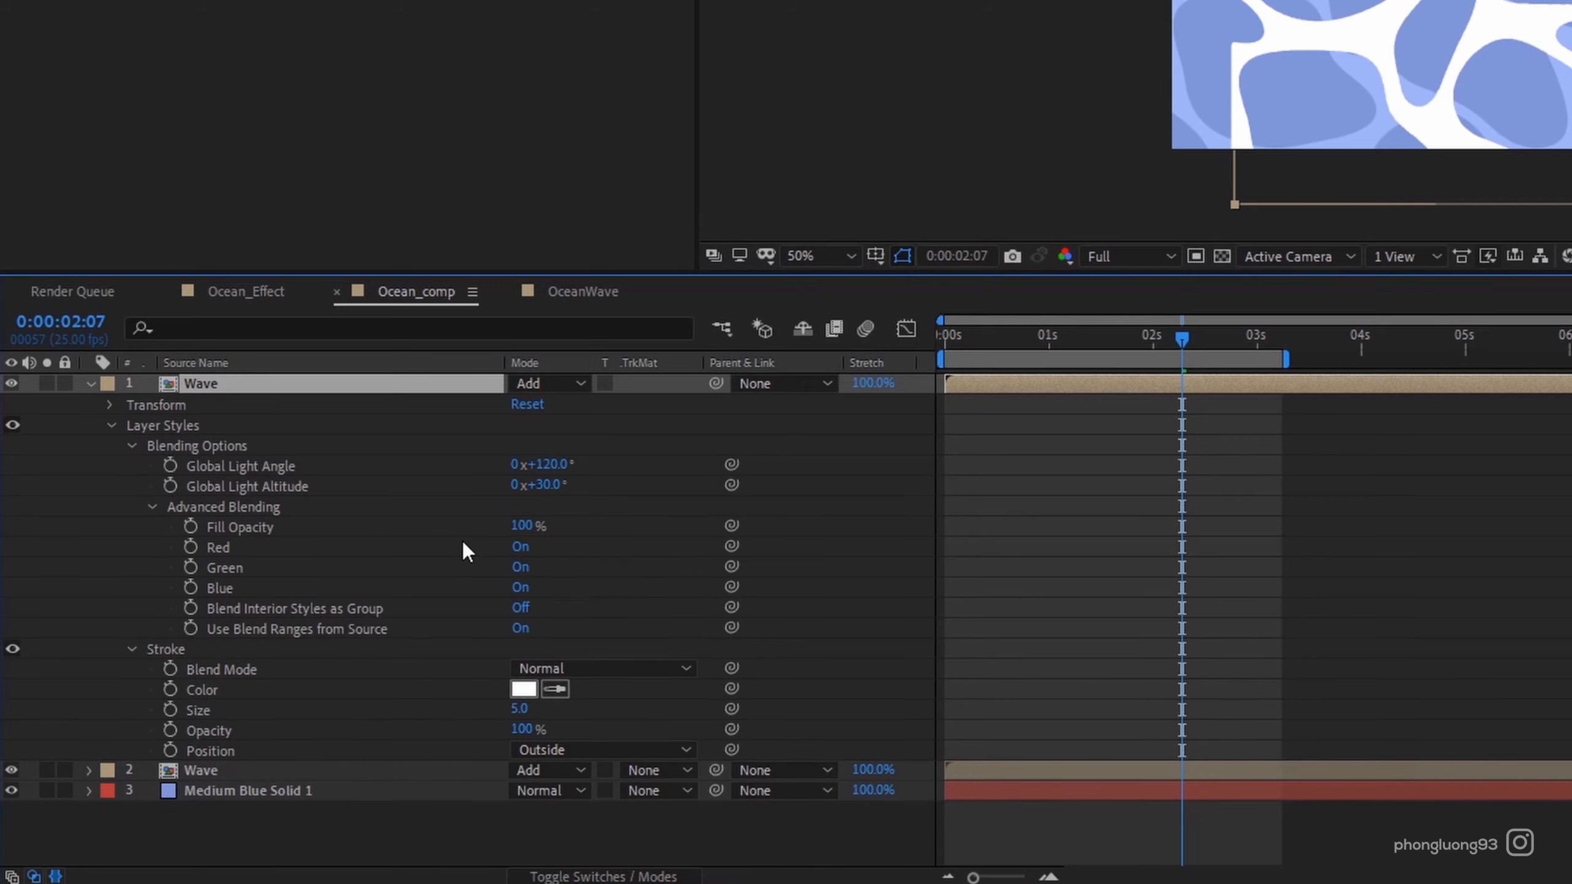
pyautogui.click(522, 526)
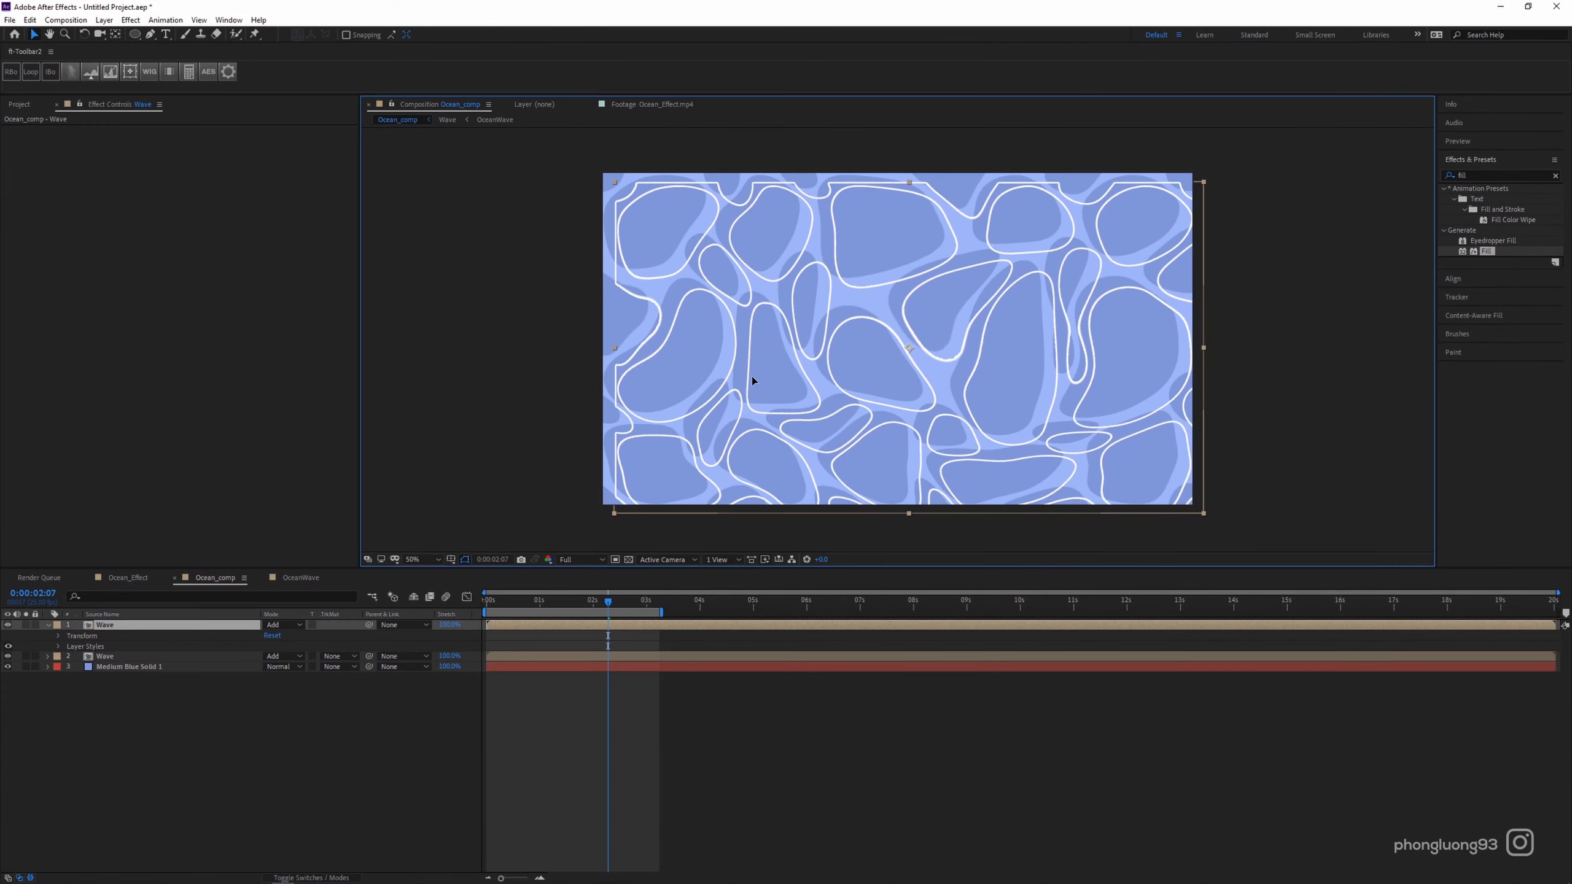
pyautogui.moveTo(752, 376); pyautogui.dragTo(742, 371)
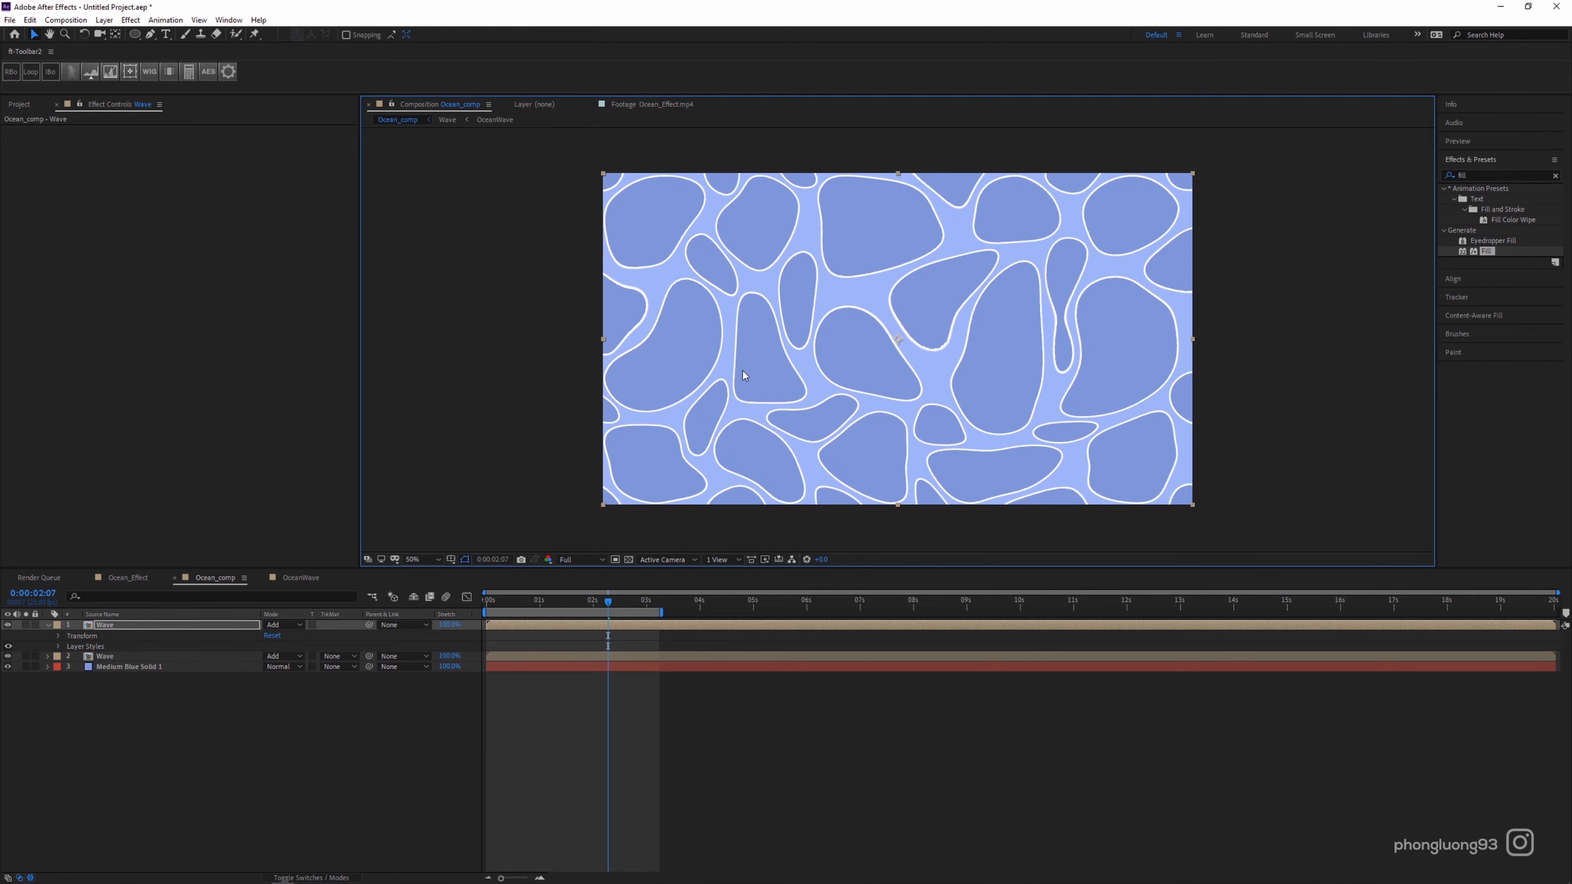
# Pre-compose the stroked Wave layer as Wave Stroke, moving all attributes into the new composition.
pyautogui.click(104, 20)
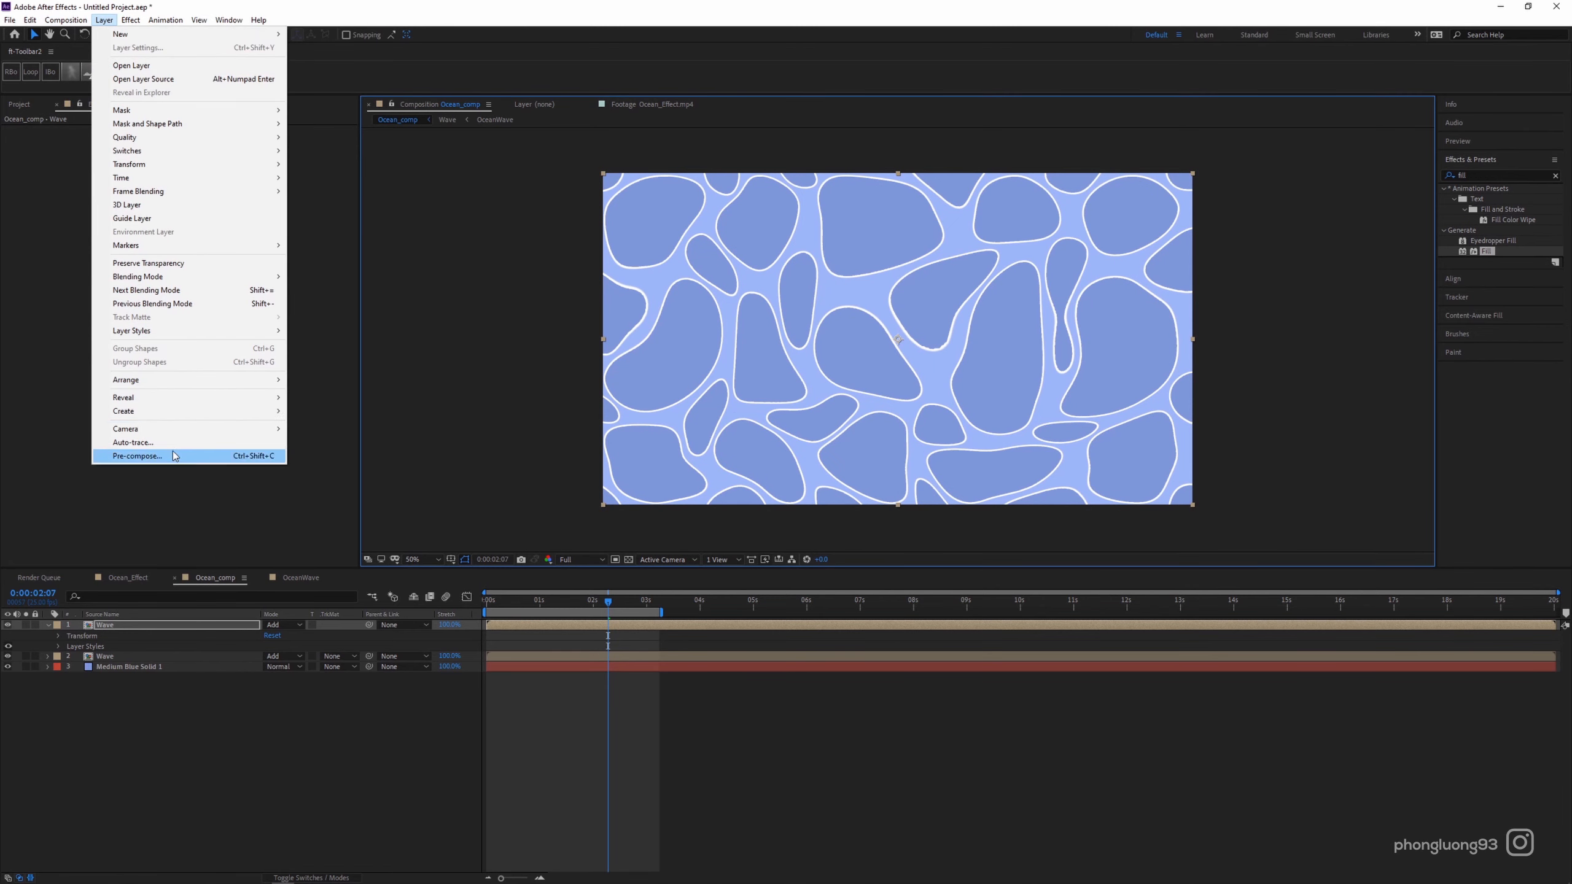
pyautogui.click(148, 456)
pyautogui.click(77, 118)
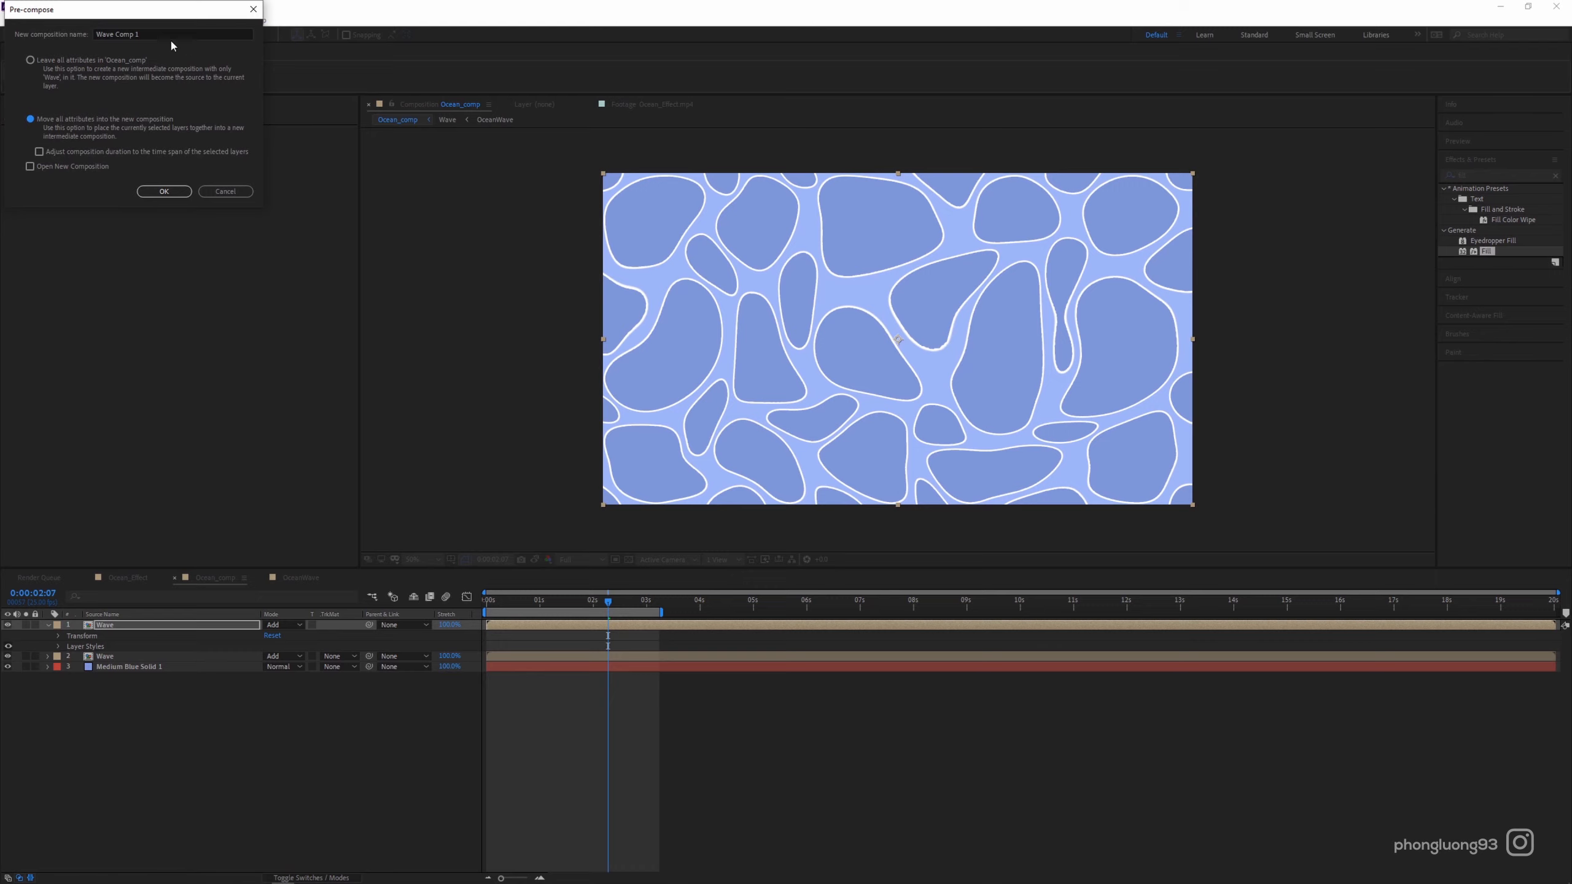
pyautogui.moveTo(142, 34); pyautogui.dragTo(116, 31)
pyautogui.write('S')
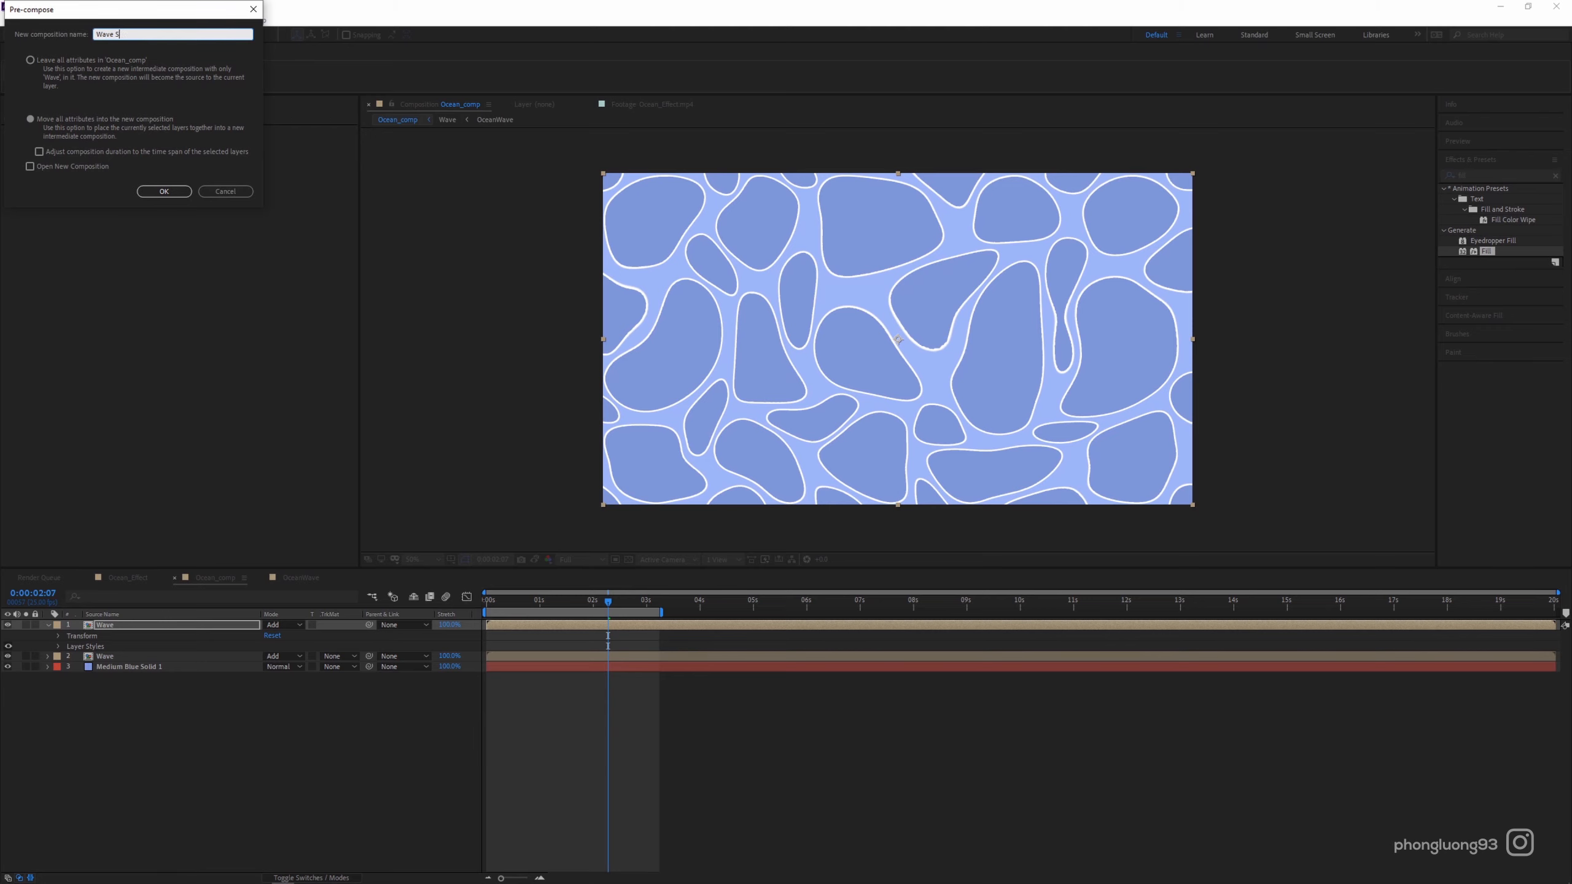
pyautogui.write('troke')
pyautogui.press('Return')
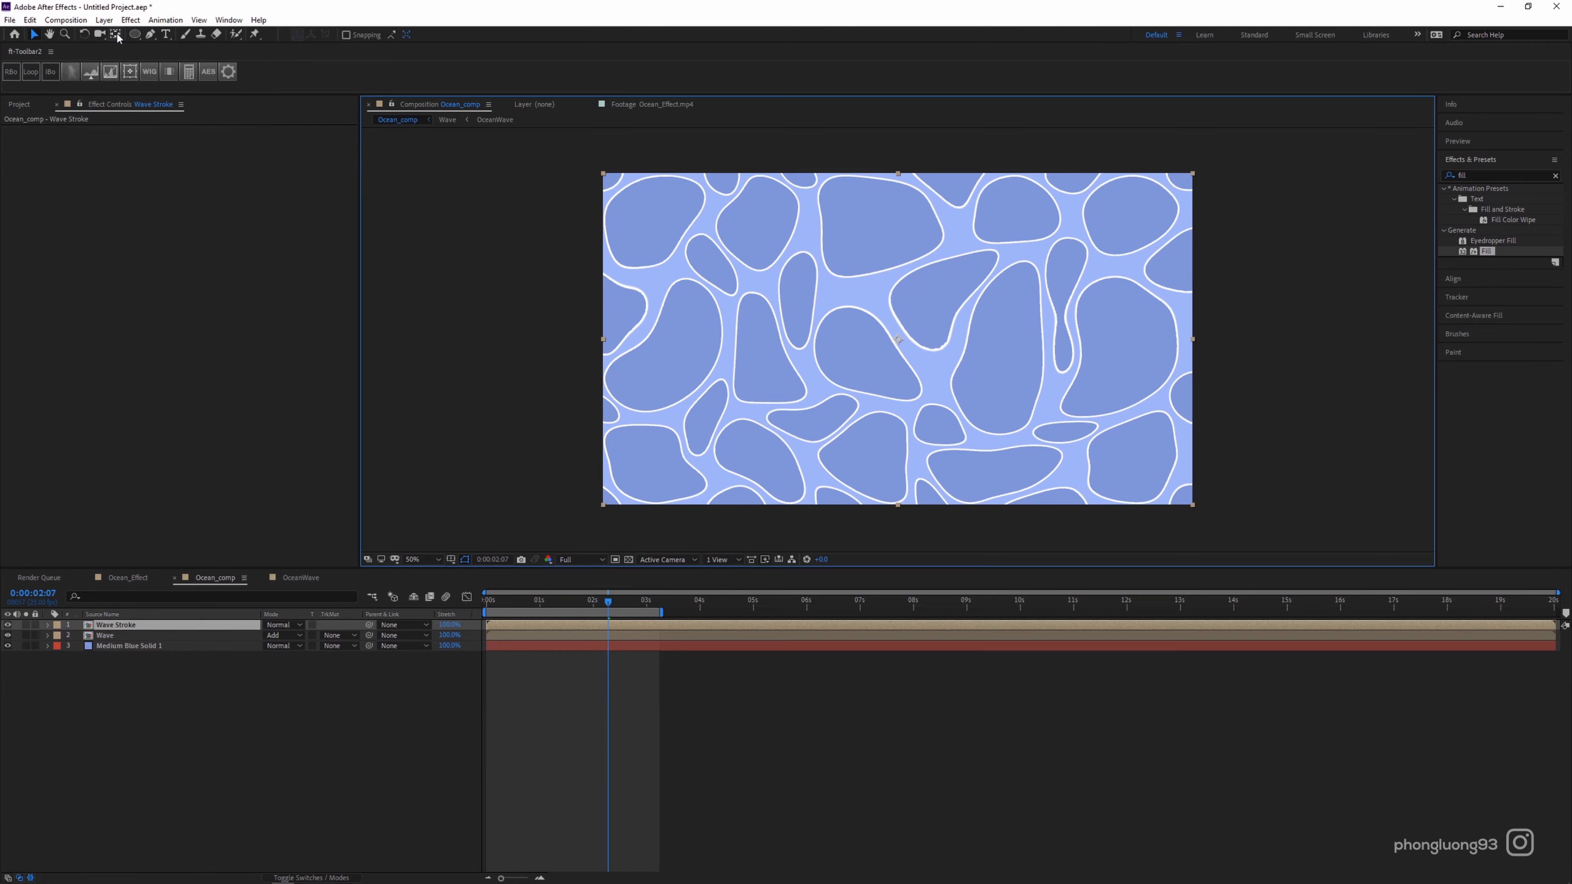
# Duplicate the Wave layer, set the copy's opacity to 100%, and place it above Wave Stroke.
pyautogui.click(112, 637)
pyautogui.click(31, 20)
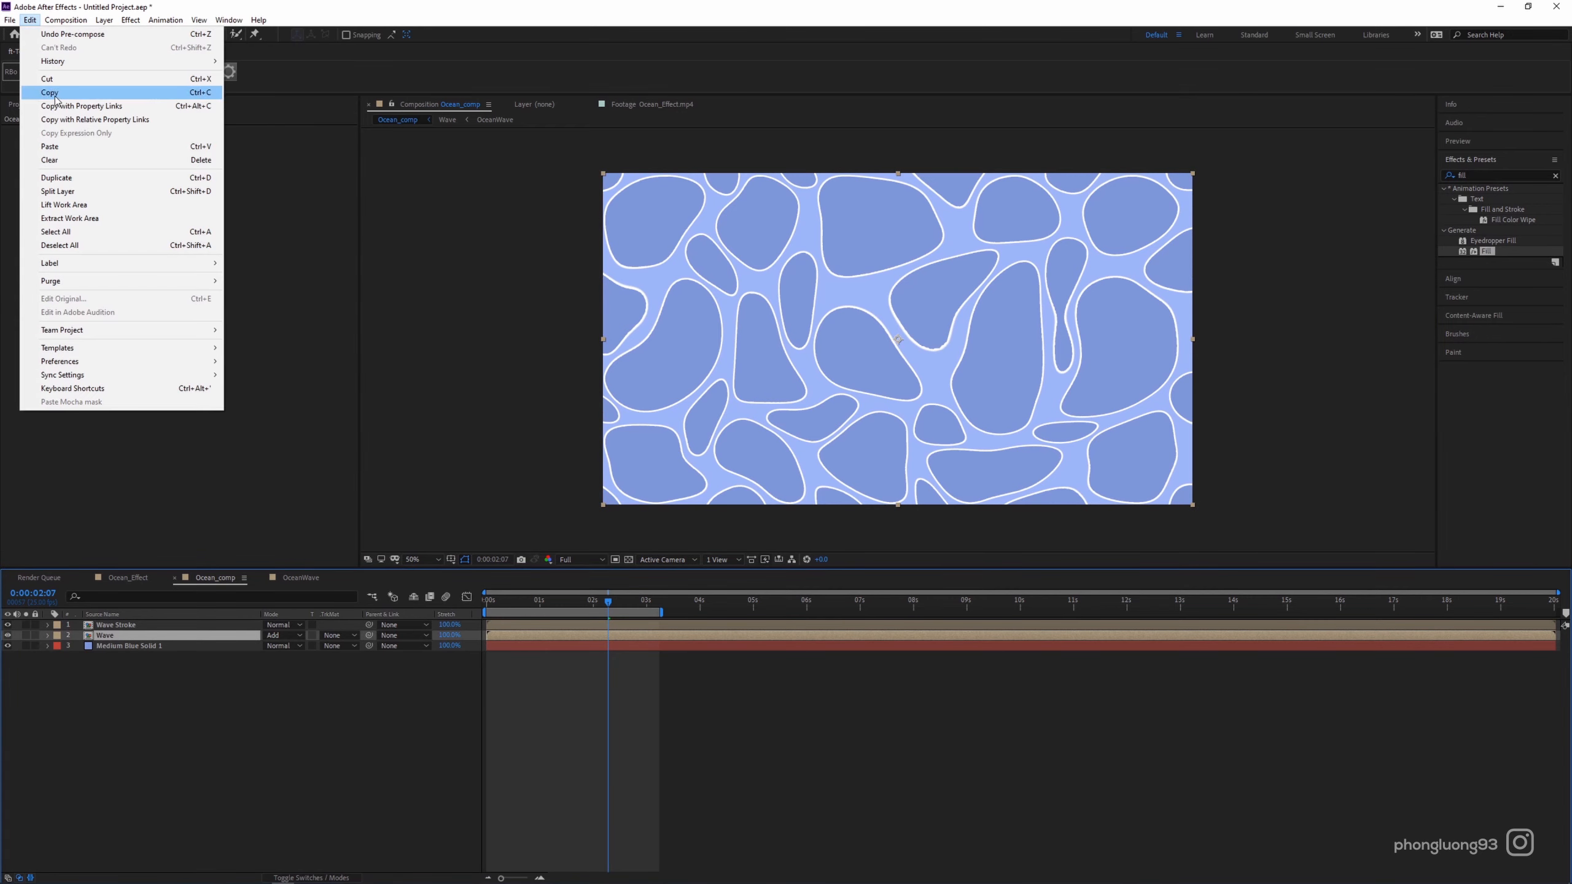
pyautogui.click(67, 179)
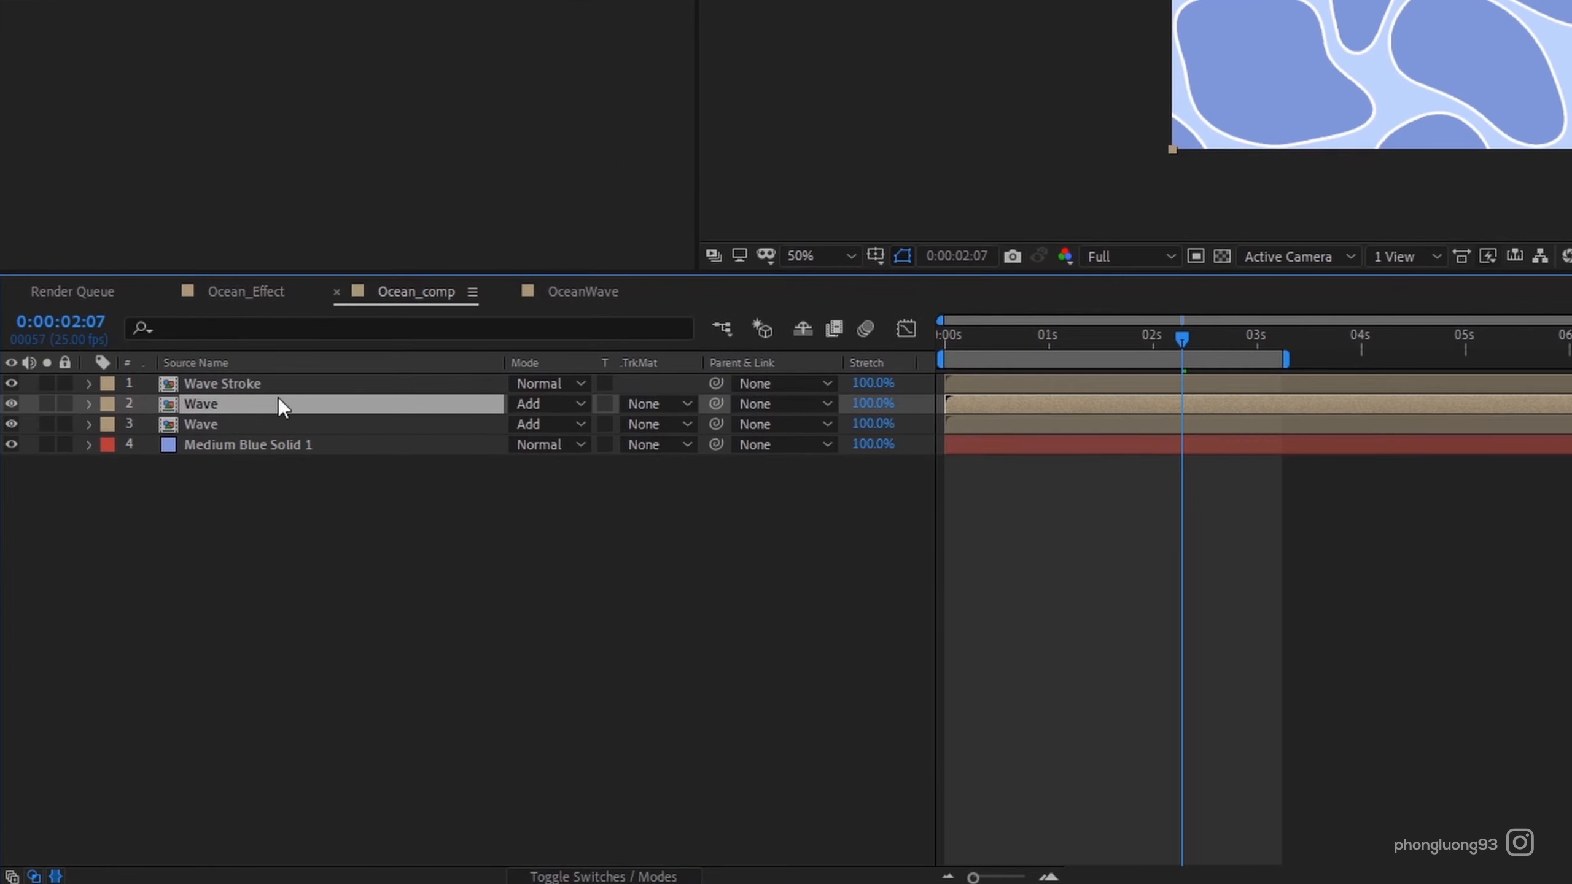
pyautogui.press('t')
pyautogui.moveTo(489, 403); pyautogui.dragTo(484, 381)
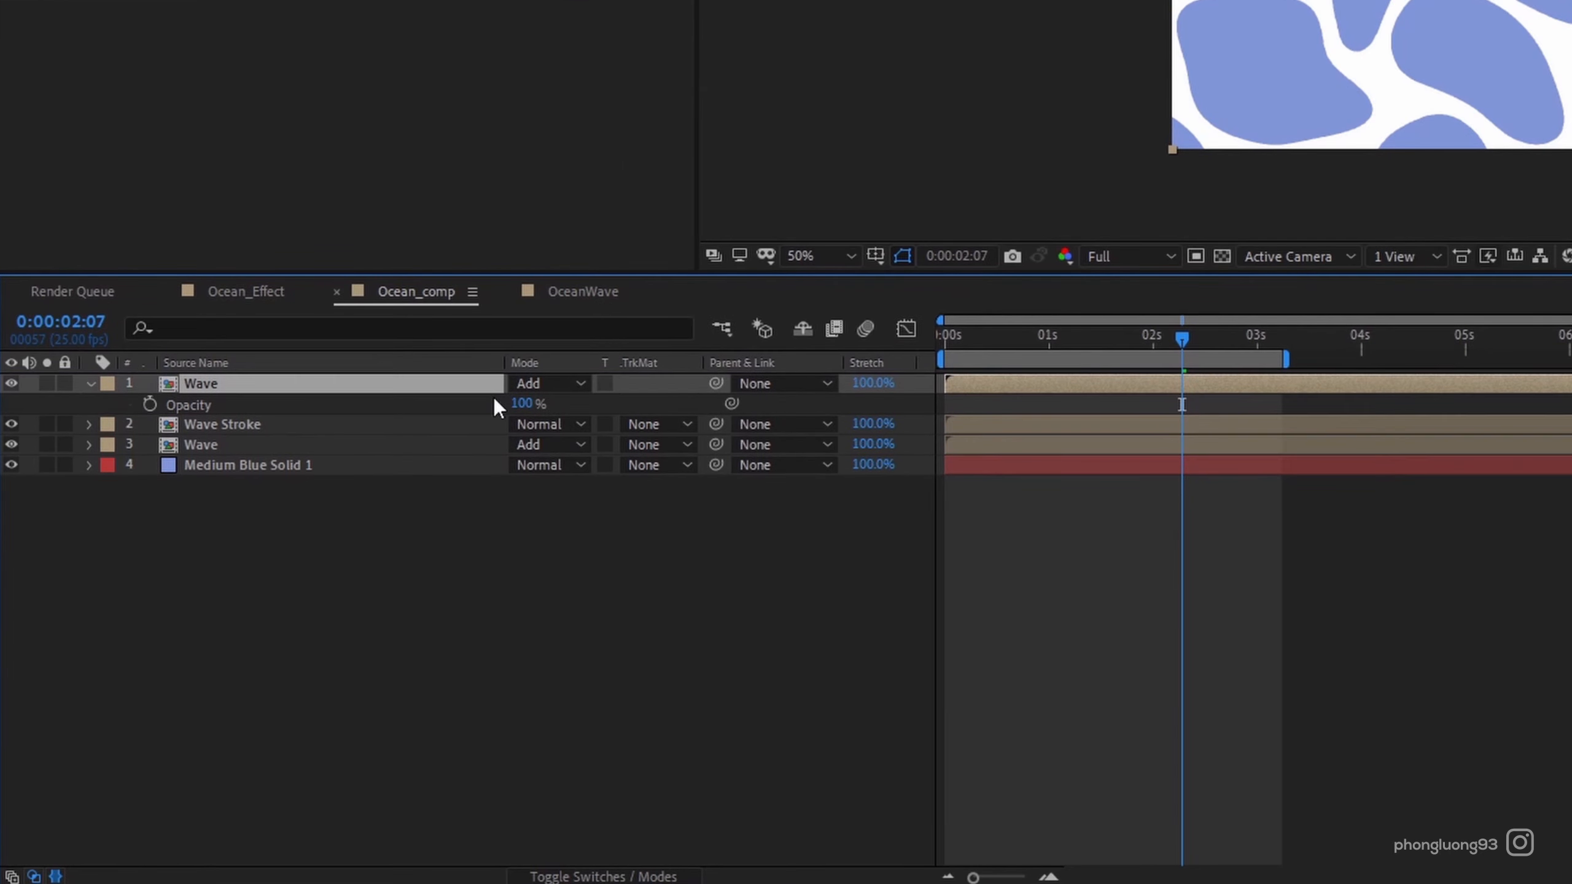
# Give Wave Stroke an Alpha Inverted Matte from the Wave layer above and offset it slightly down and to the right.
pyautogui.click(651, 428)
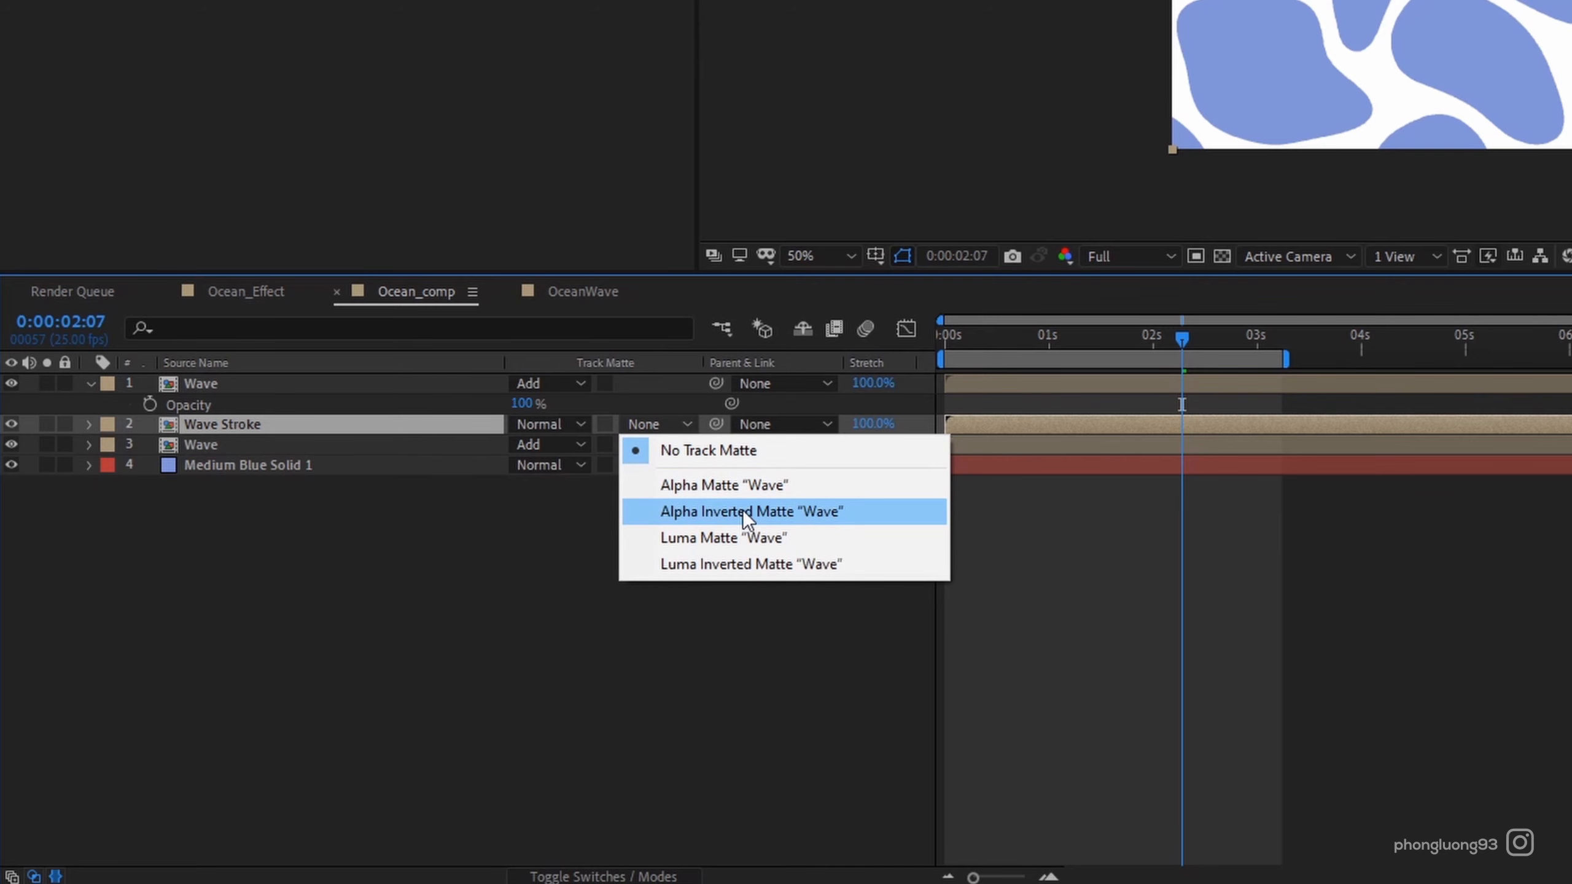
pyautogui.click(742, 511)
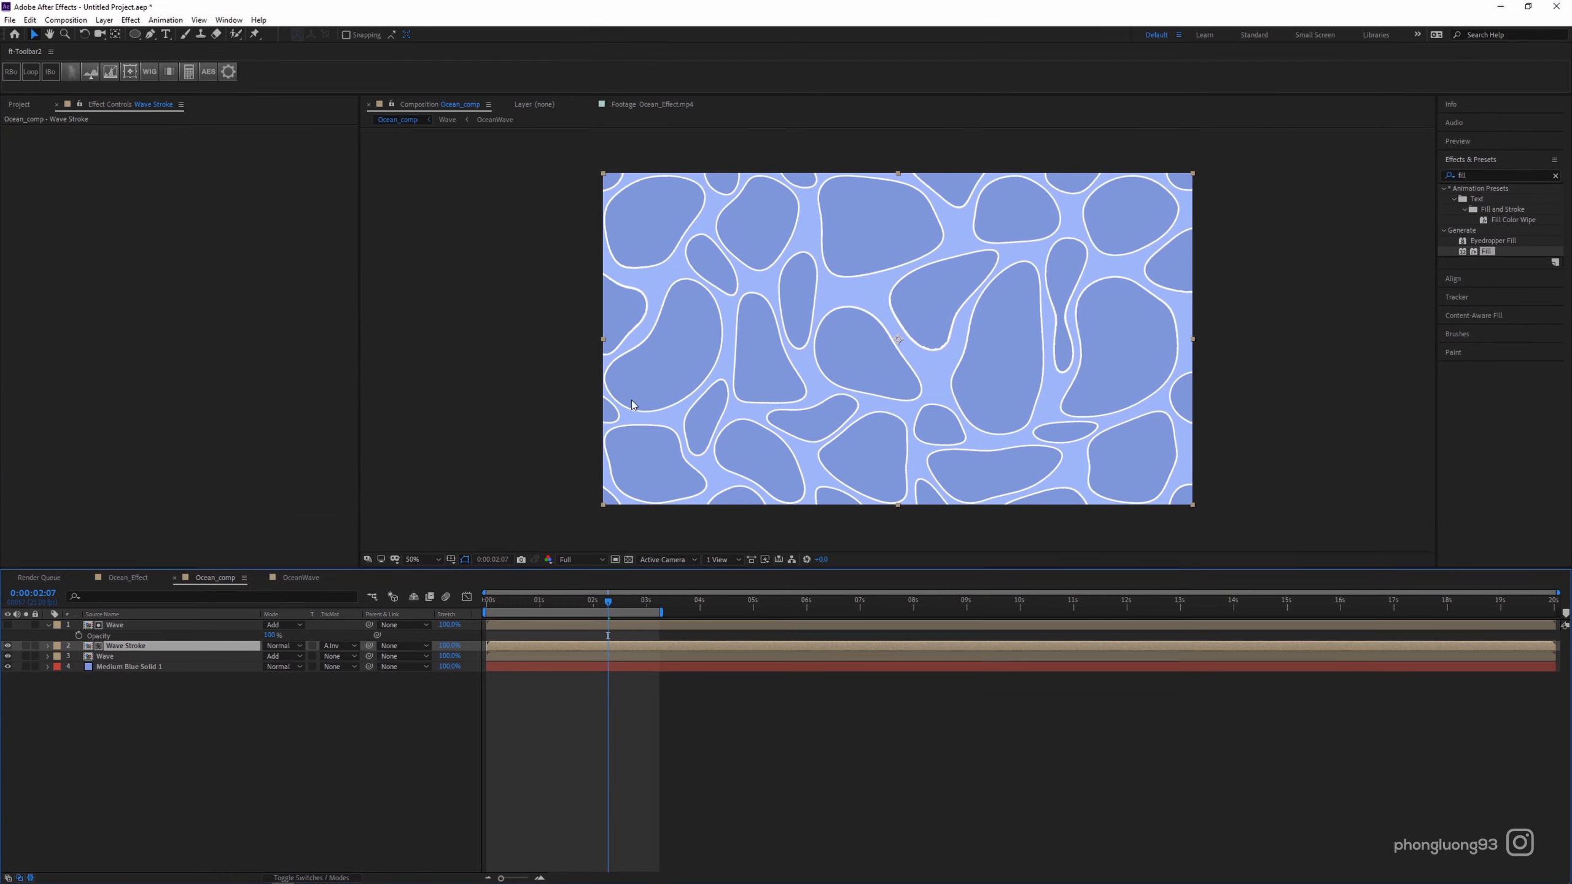
pyautogui.moveTo(728, 390); pyautogui.dragTo(746, 403)
# Reduce the Wave Stroke layer's opacity to about 35%.
pyautogui.press('t')
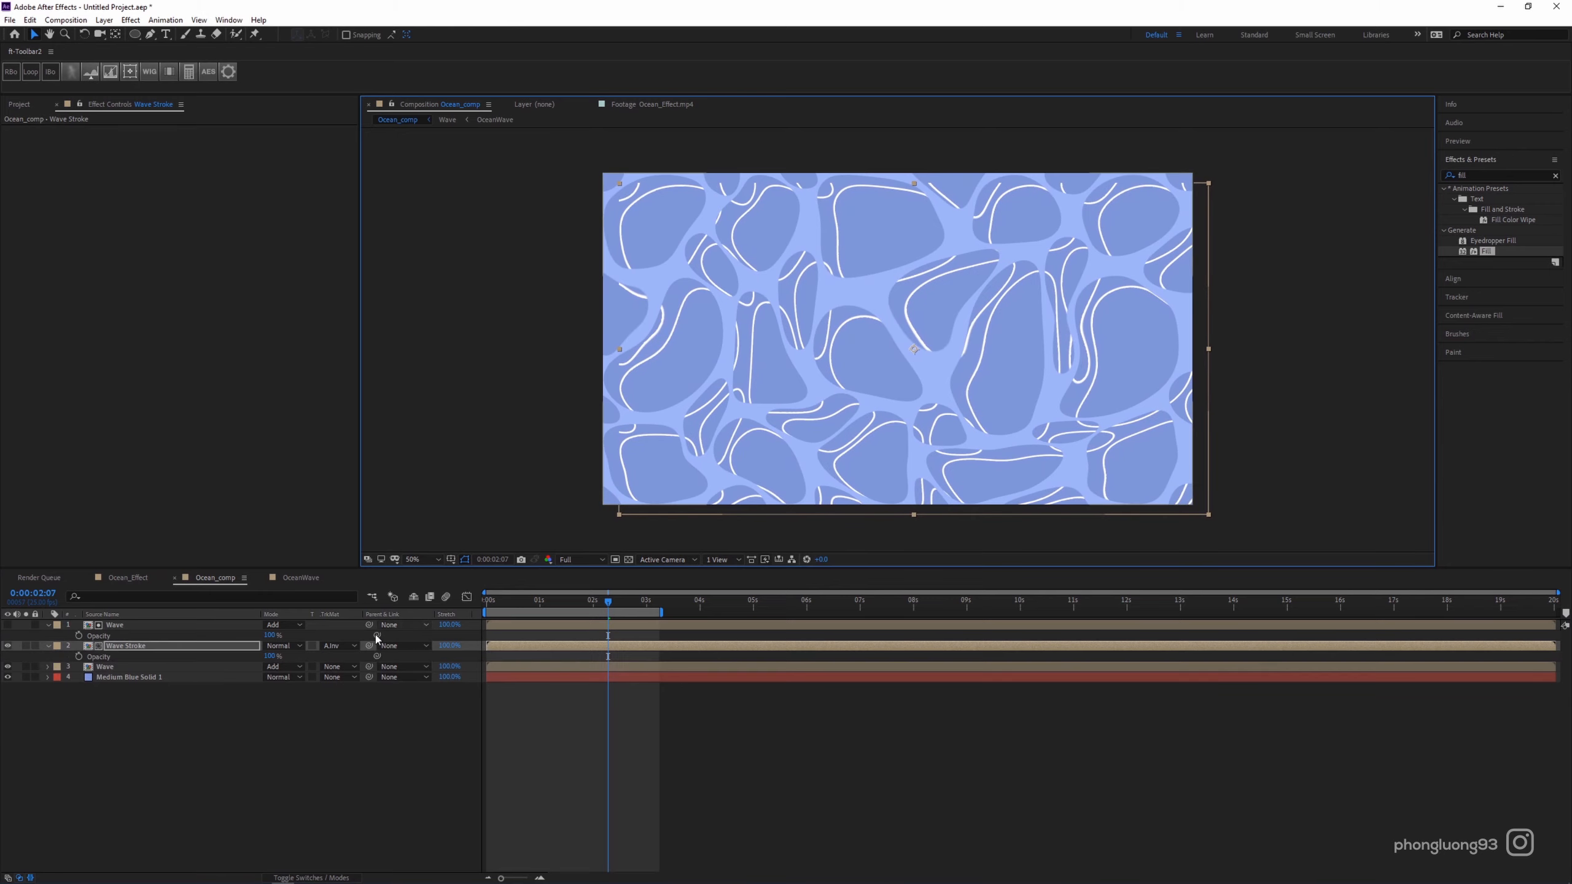
pyautogui.moveTo(272, 656); pyautogui.dragTo(221, 650)
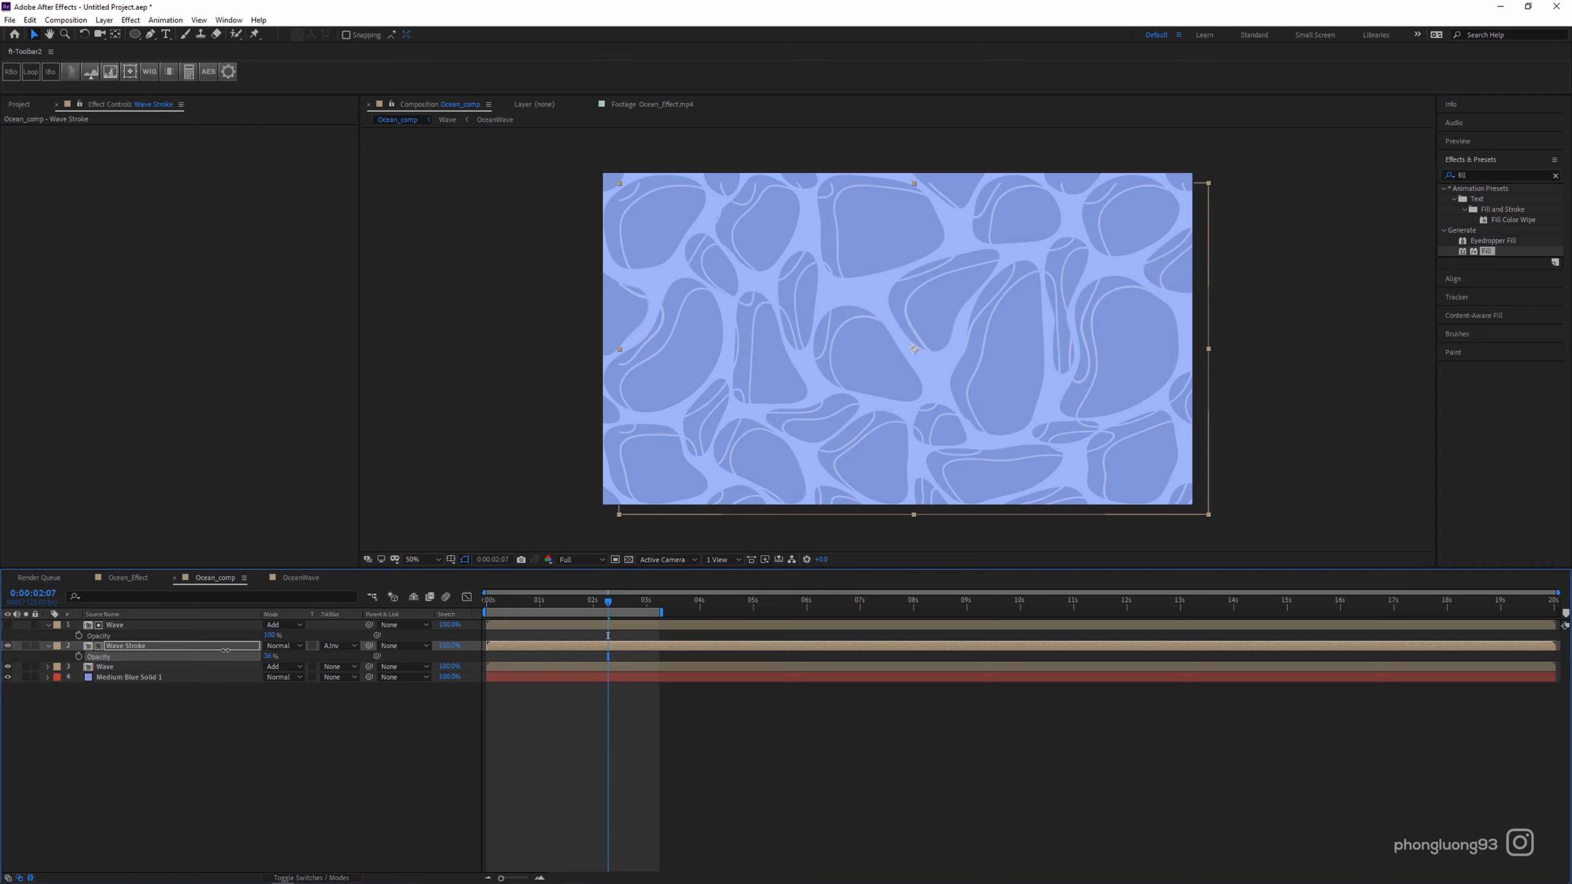
pyautogui.click(362, 762)
# Preview the animation, shift the Wave Stroke layer about 1.5 seconds earlier in time, and return to the first frame.
pyautogui.press('space')
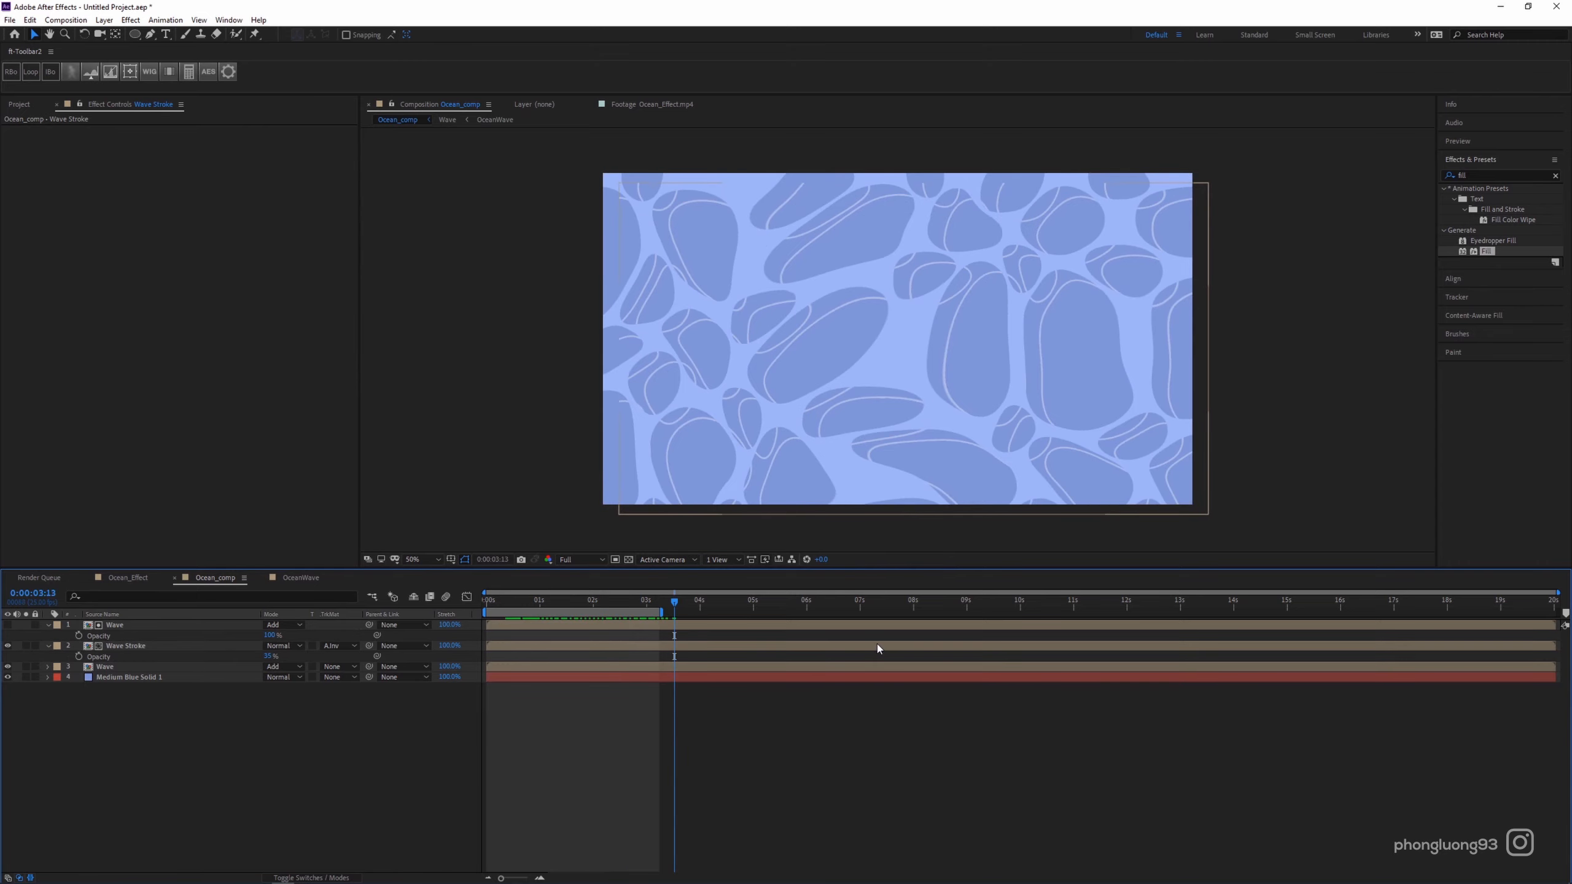
pyautogui.moveTo(877, 646); pyautogui.dragTo(796, 647)
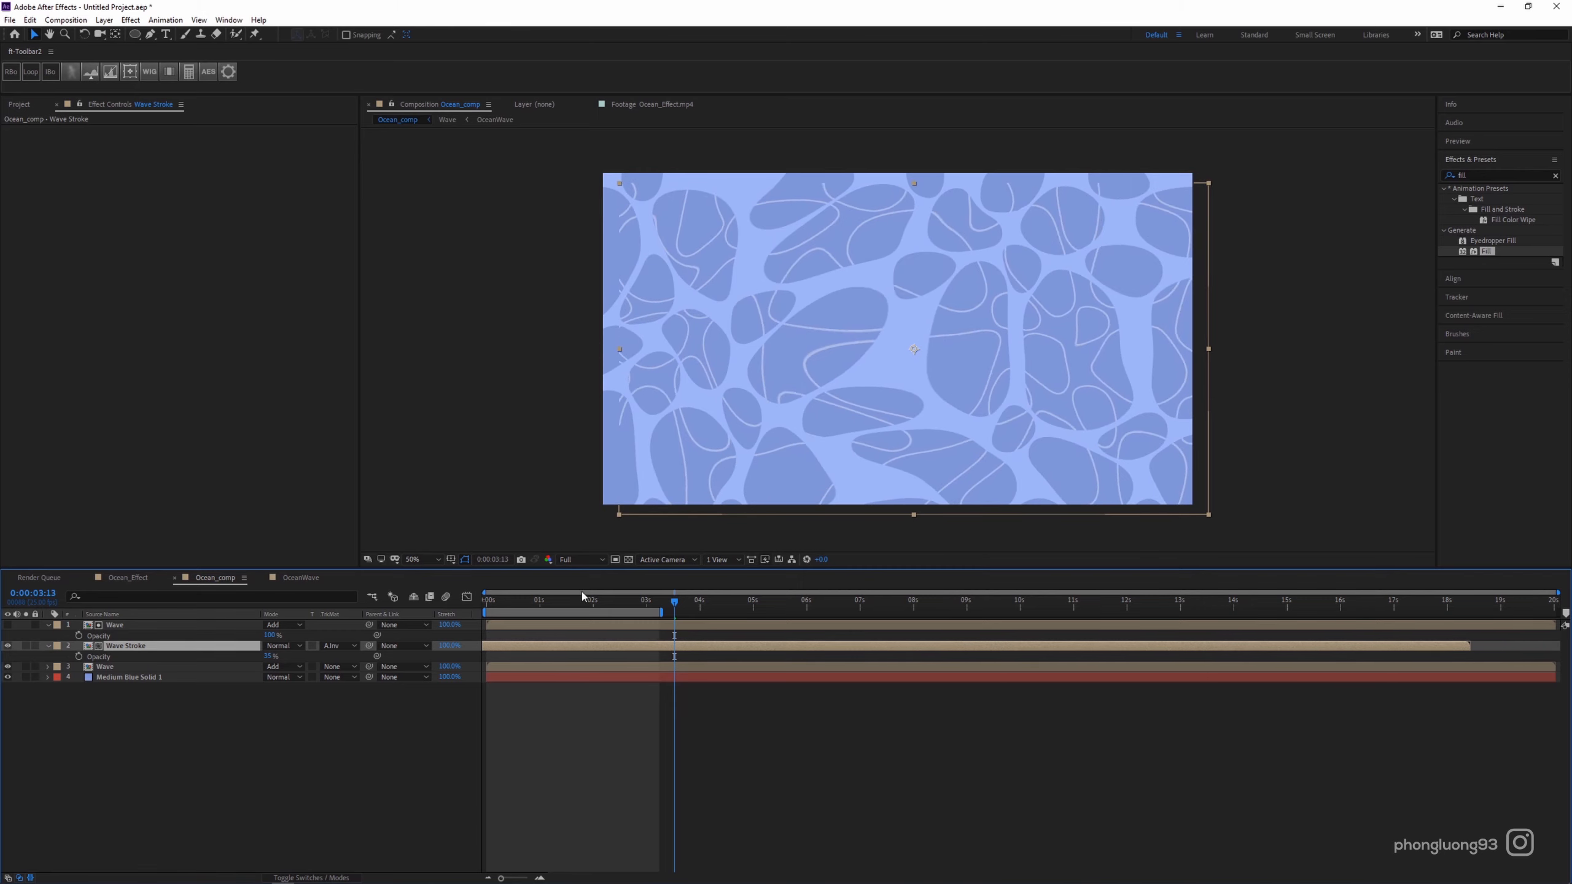
pyautogui.click(491, 596)
# Duplicate the Wave layer directly above the blue solid and set the copy's blending mode to Normal and opacity to 100%.
pyautogui.click(119, 666)
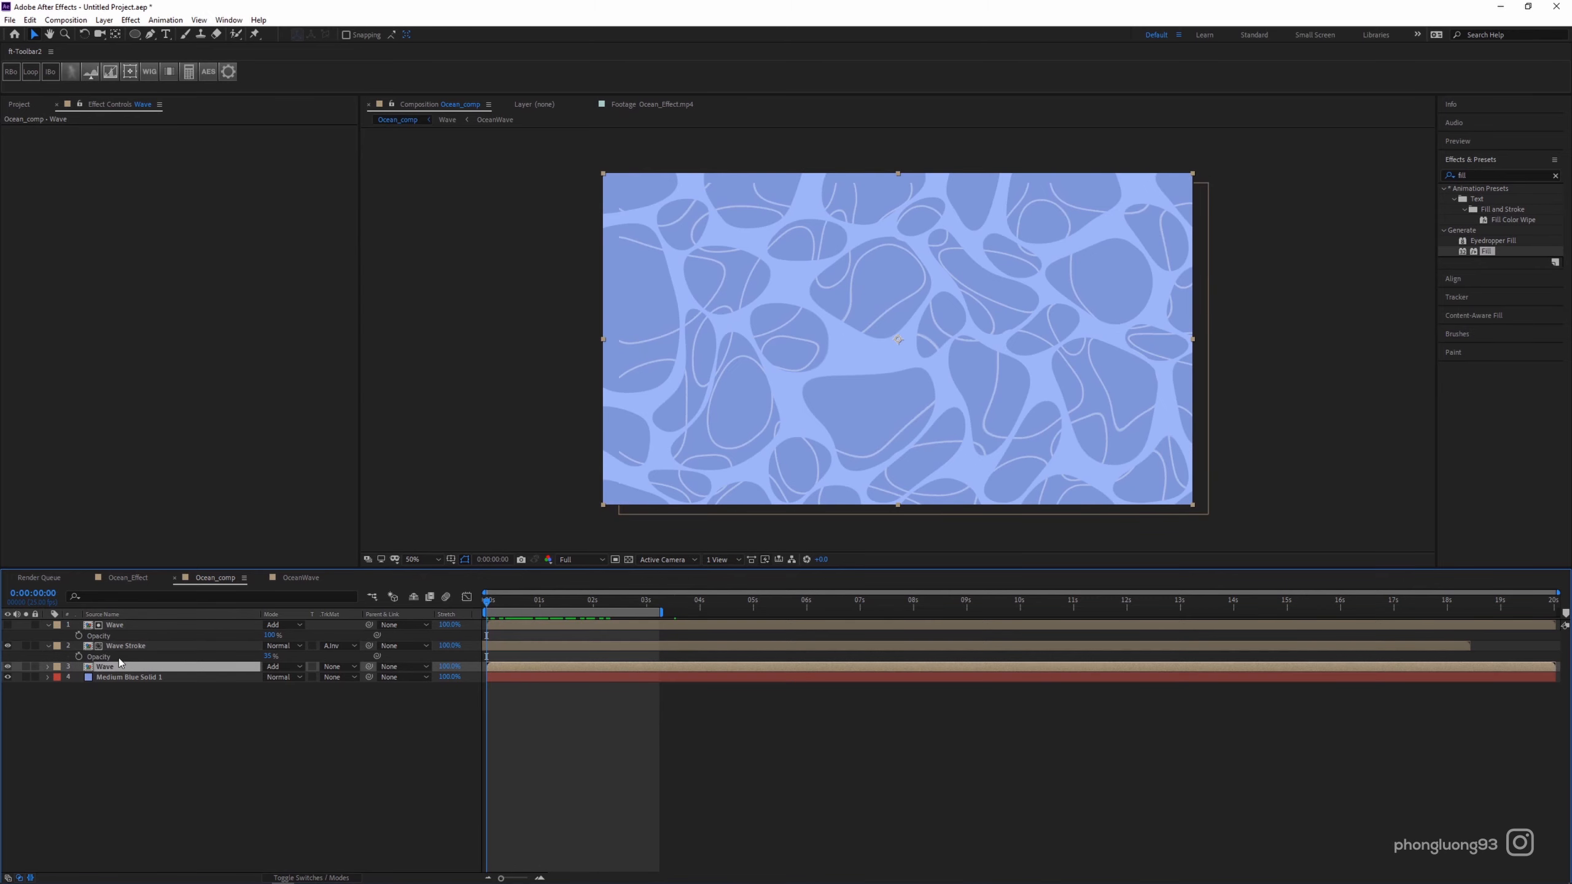
pyautogui.click(29, 20)
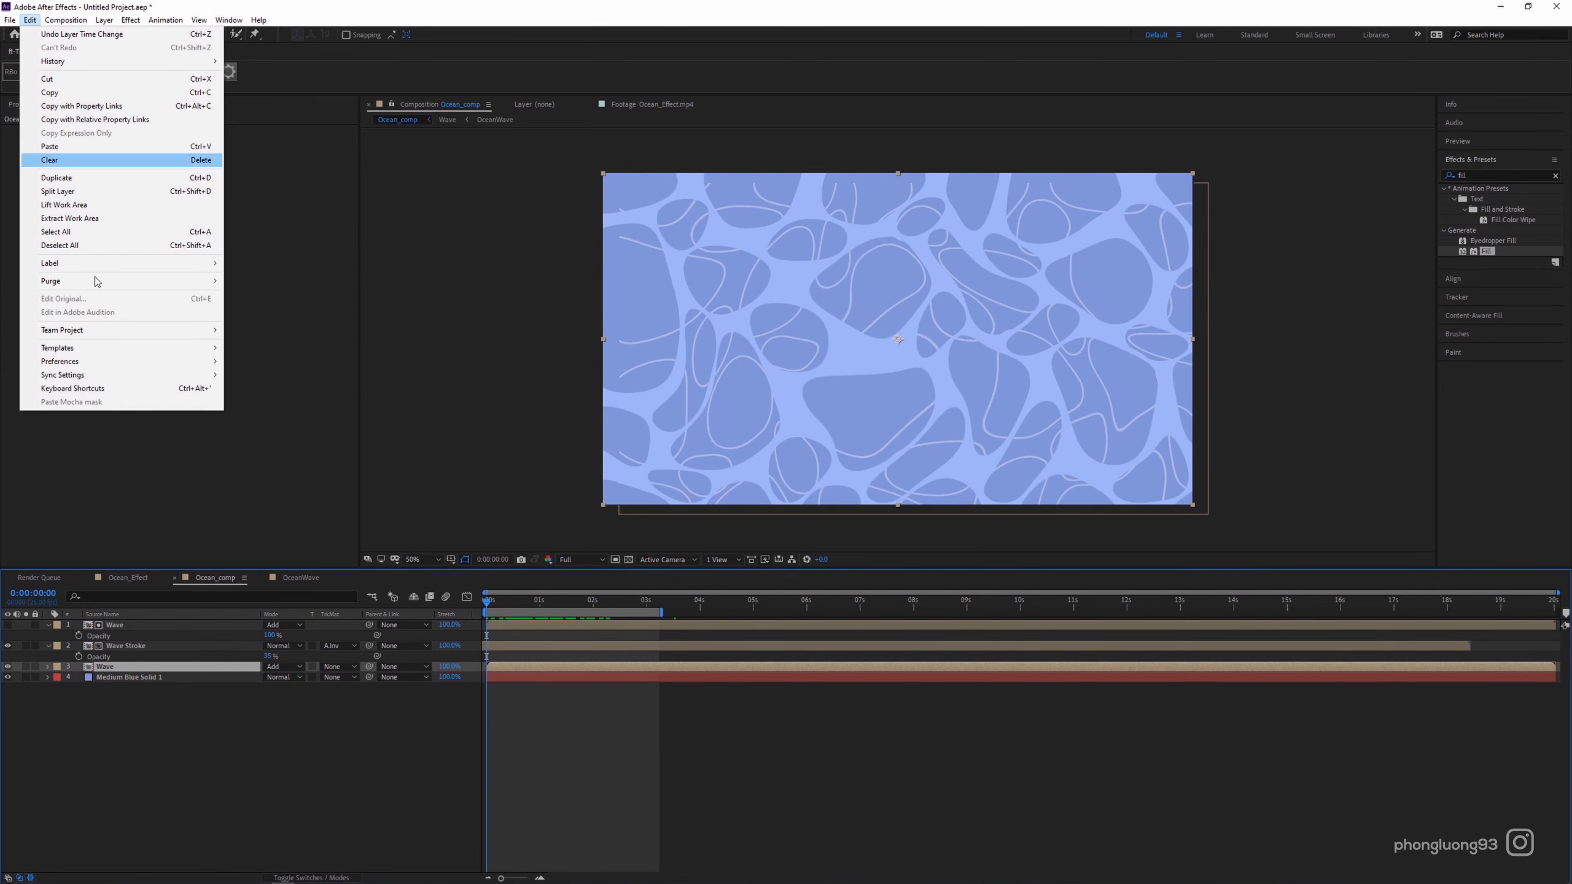
pyautogui.click(51, 176)
pyautogui.press('t')
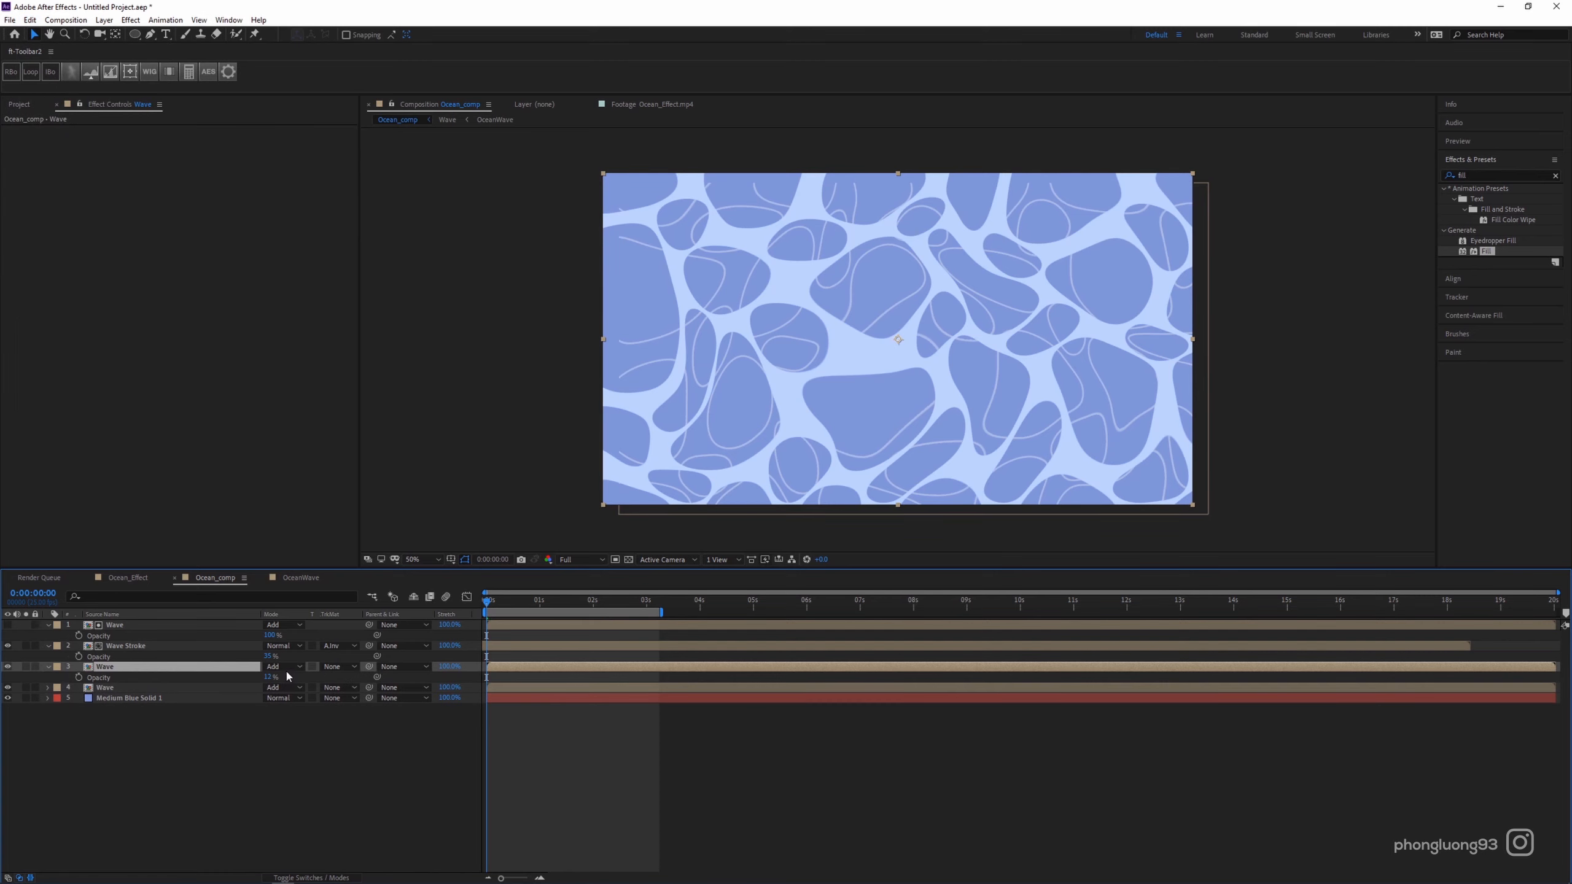
pyautogui.click(285, 667)
pyautogui.click(309, 124)
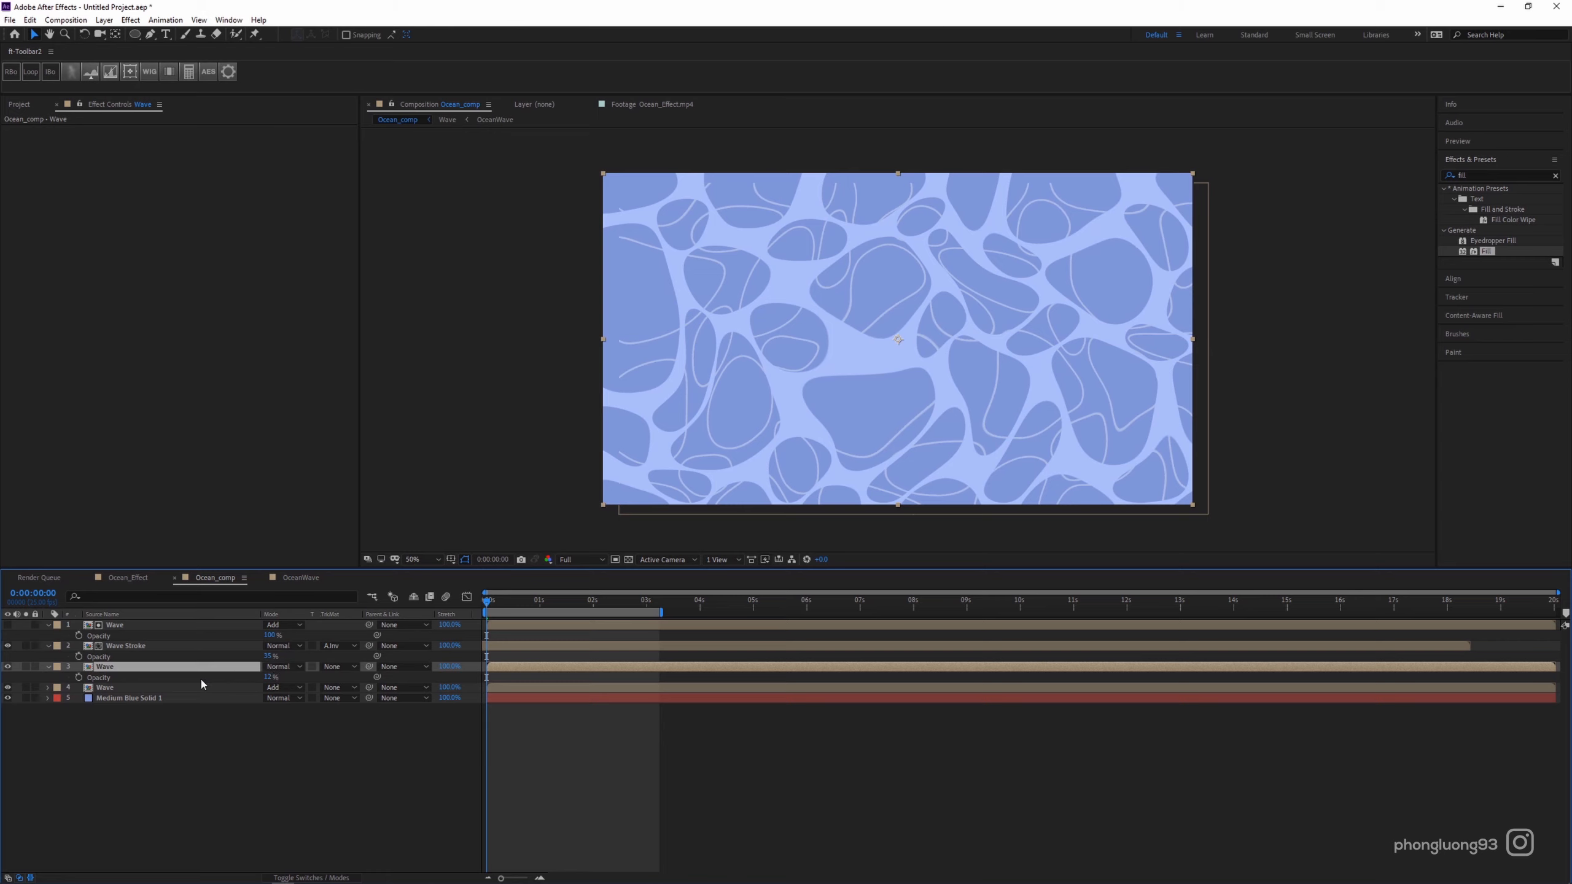
pyautogui.moveTo(270, 676); pyautogui.dragTo(347, 677)
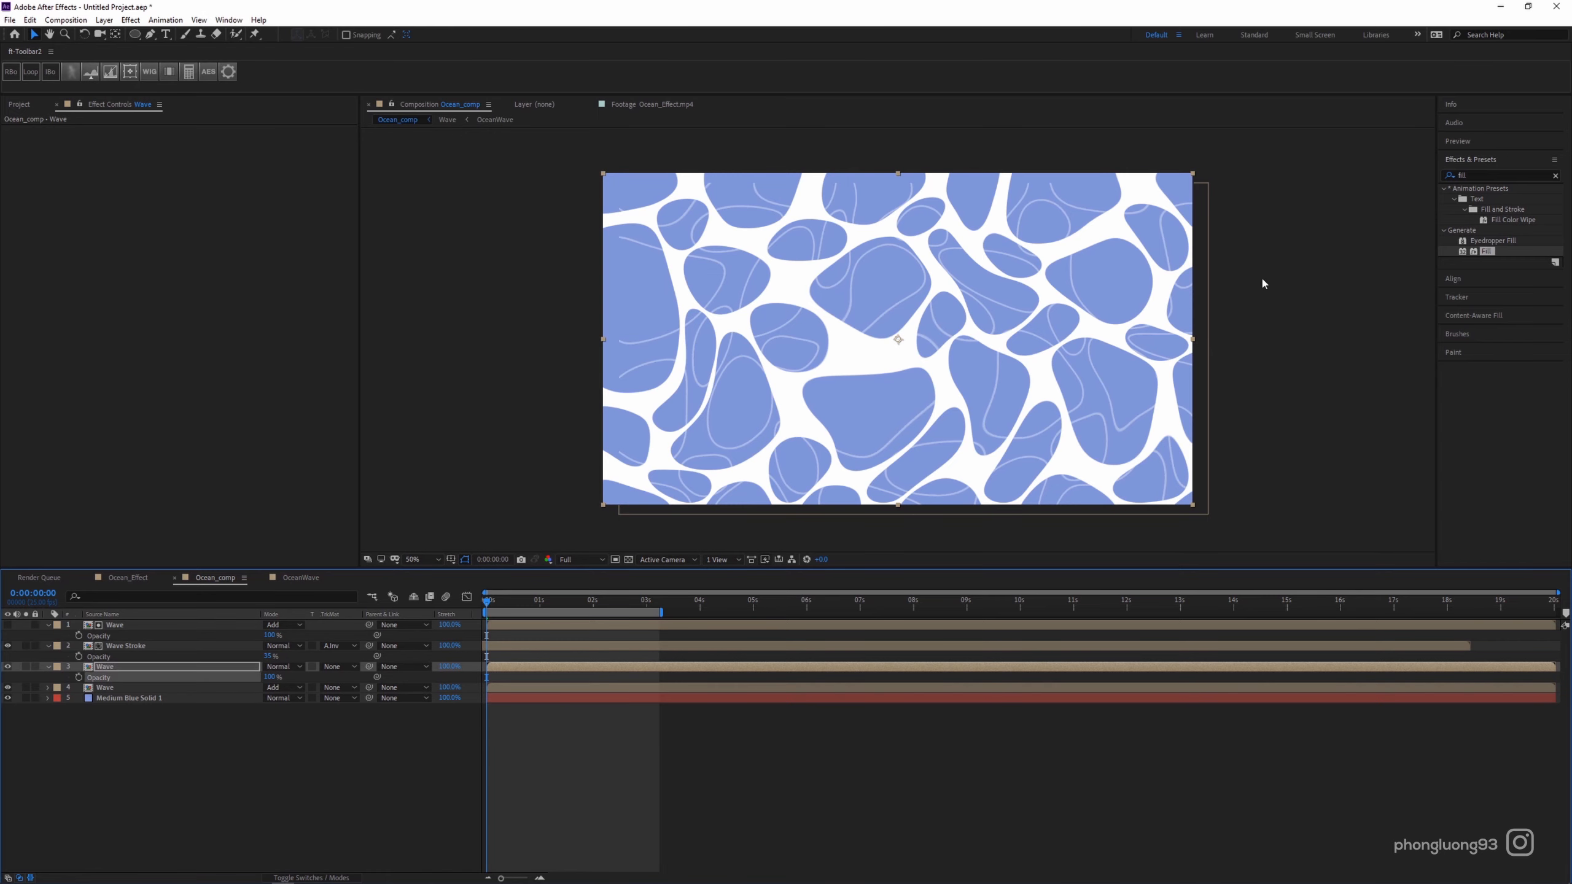
# Search the effects for "drop" to find Drop Shadow for the Wave copy.
pyautogui.click(1476, 175)
pyautogui.write('drop')
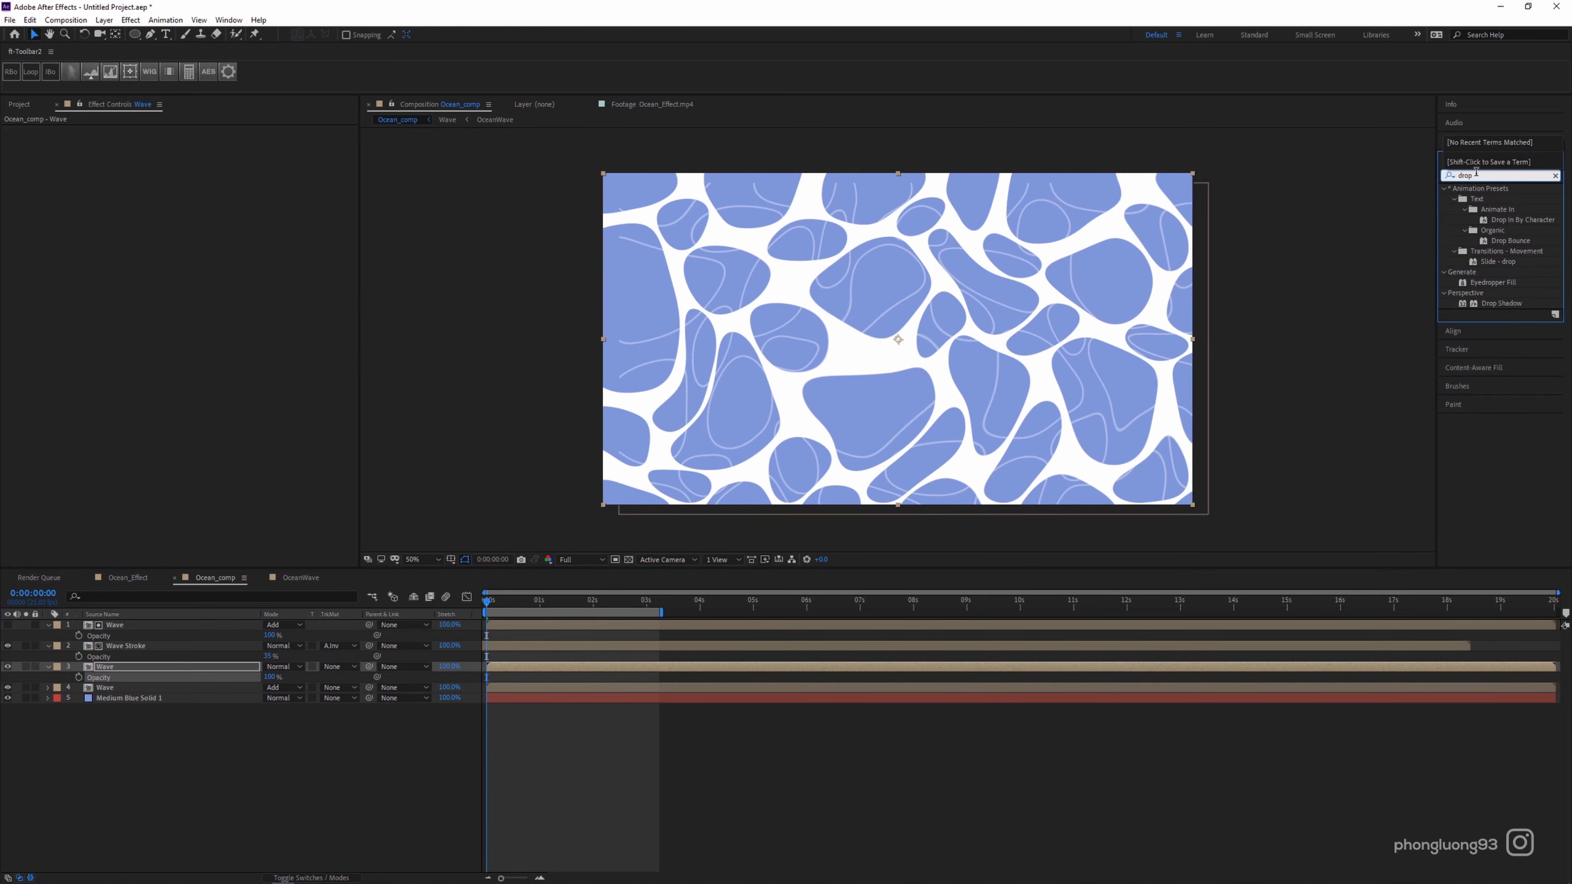
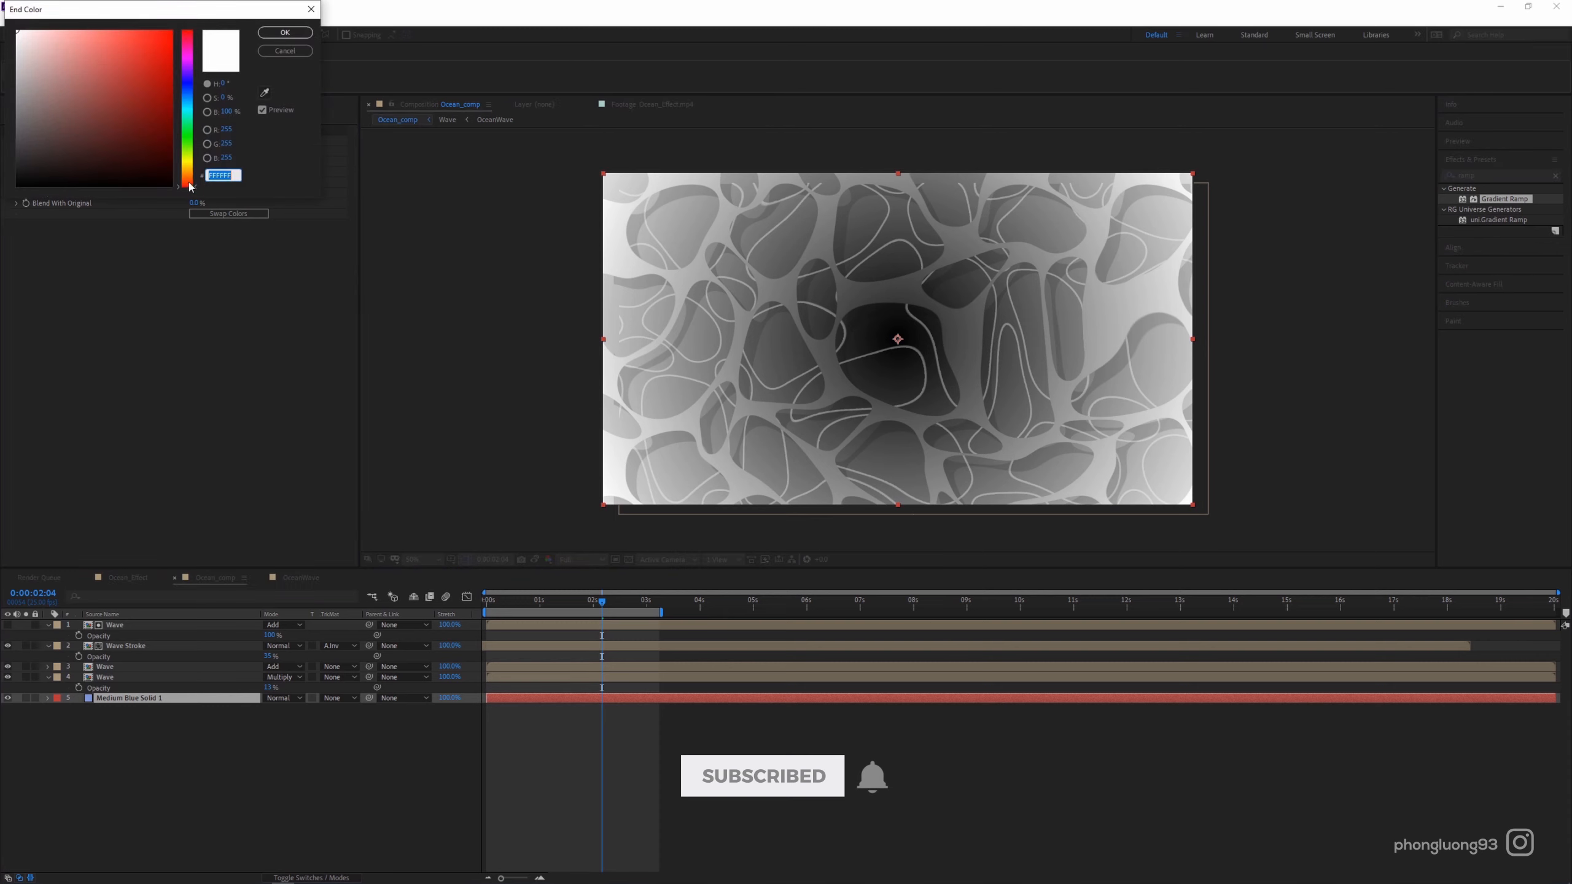
# Set the end color of the blue solid's Gradient Ramp to a bright blue.
pyautogui.moveTo(185, 100); pyautogui.dragTo(127, 53)
pyautogui.click(138, 61)
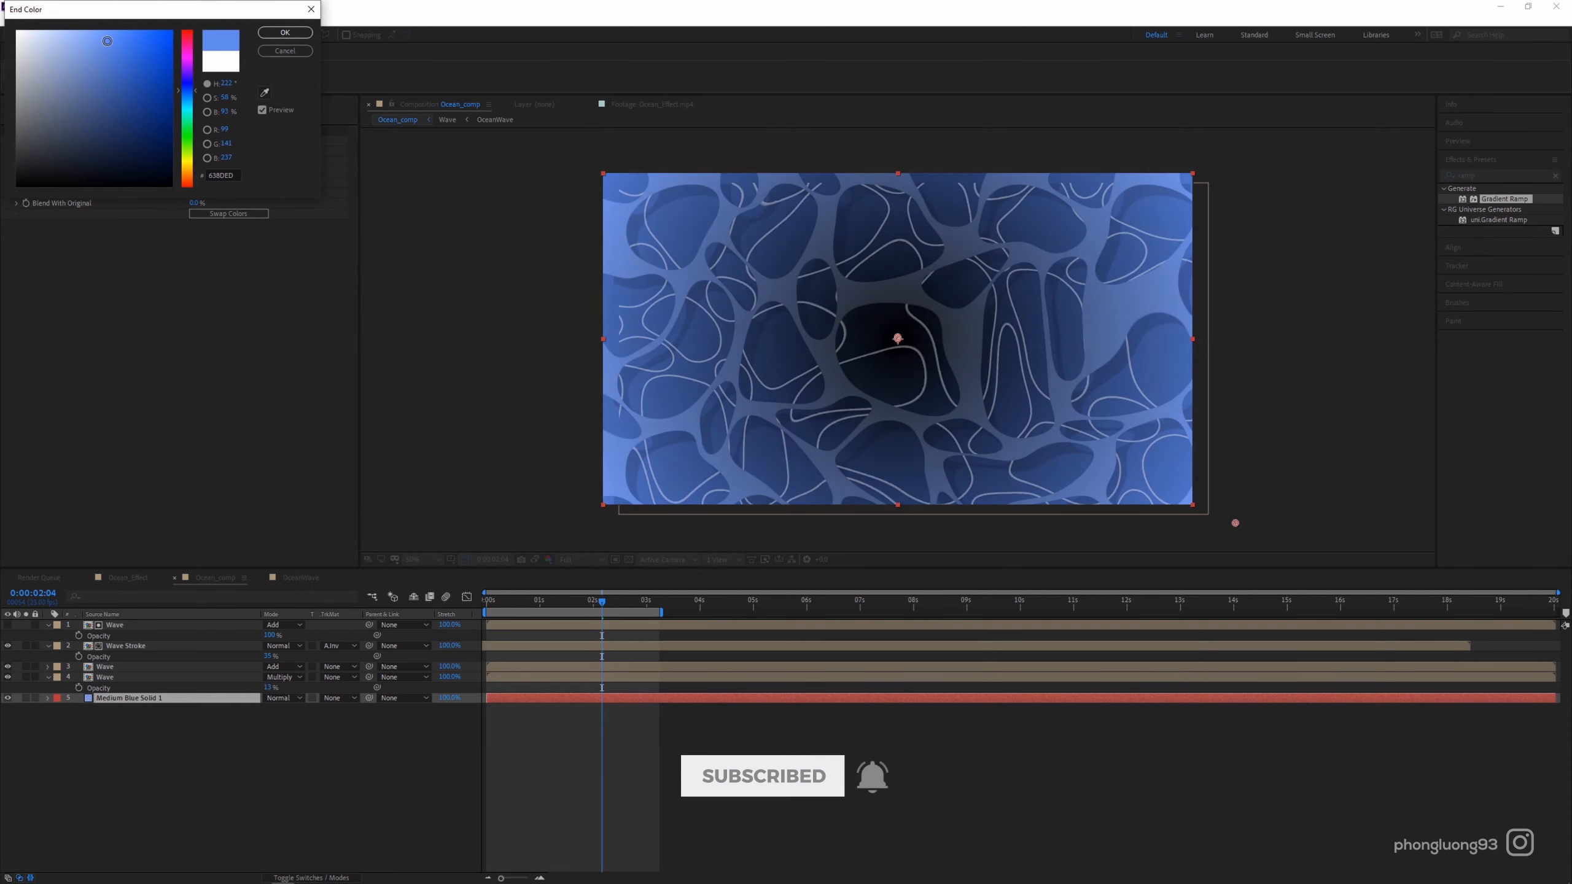
pyautogui.click(295, 35)
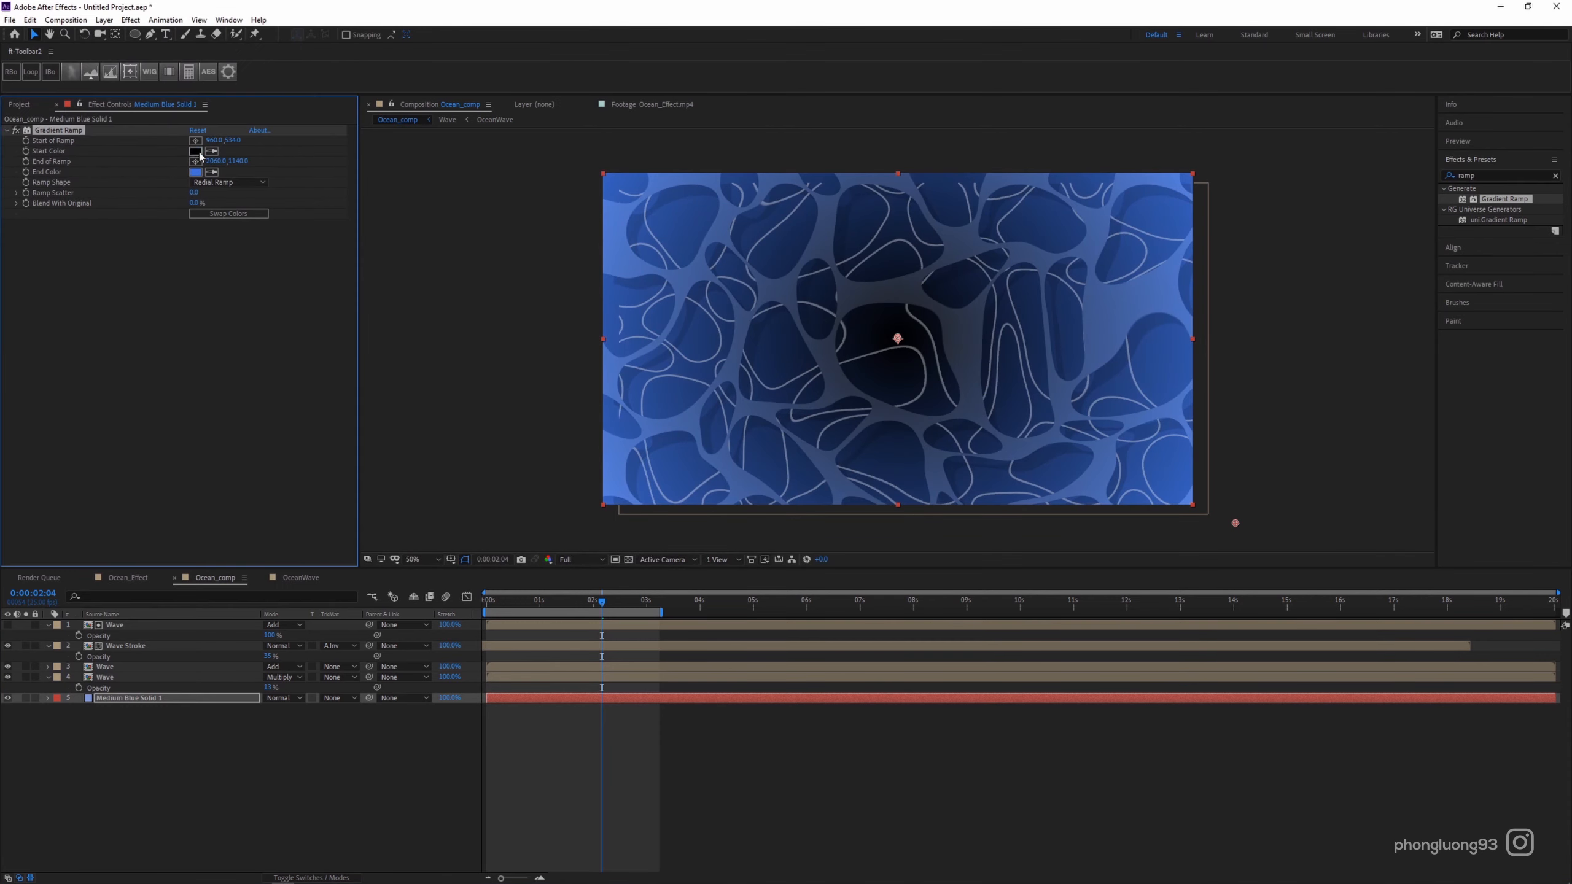
# Set the Gradient Ramp's start color to a darker, slightly greenish blue.
pyautogui.click(194, 151)
pyautogui.click(187, 97)
pyautogui.click(135, 44)
pyautogui.moveTo(135, 44); pyautogui.dragTo(158, 118)
pyautogui.click(286, 32)
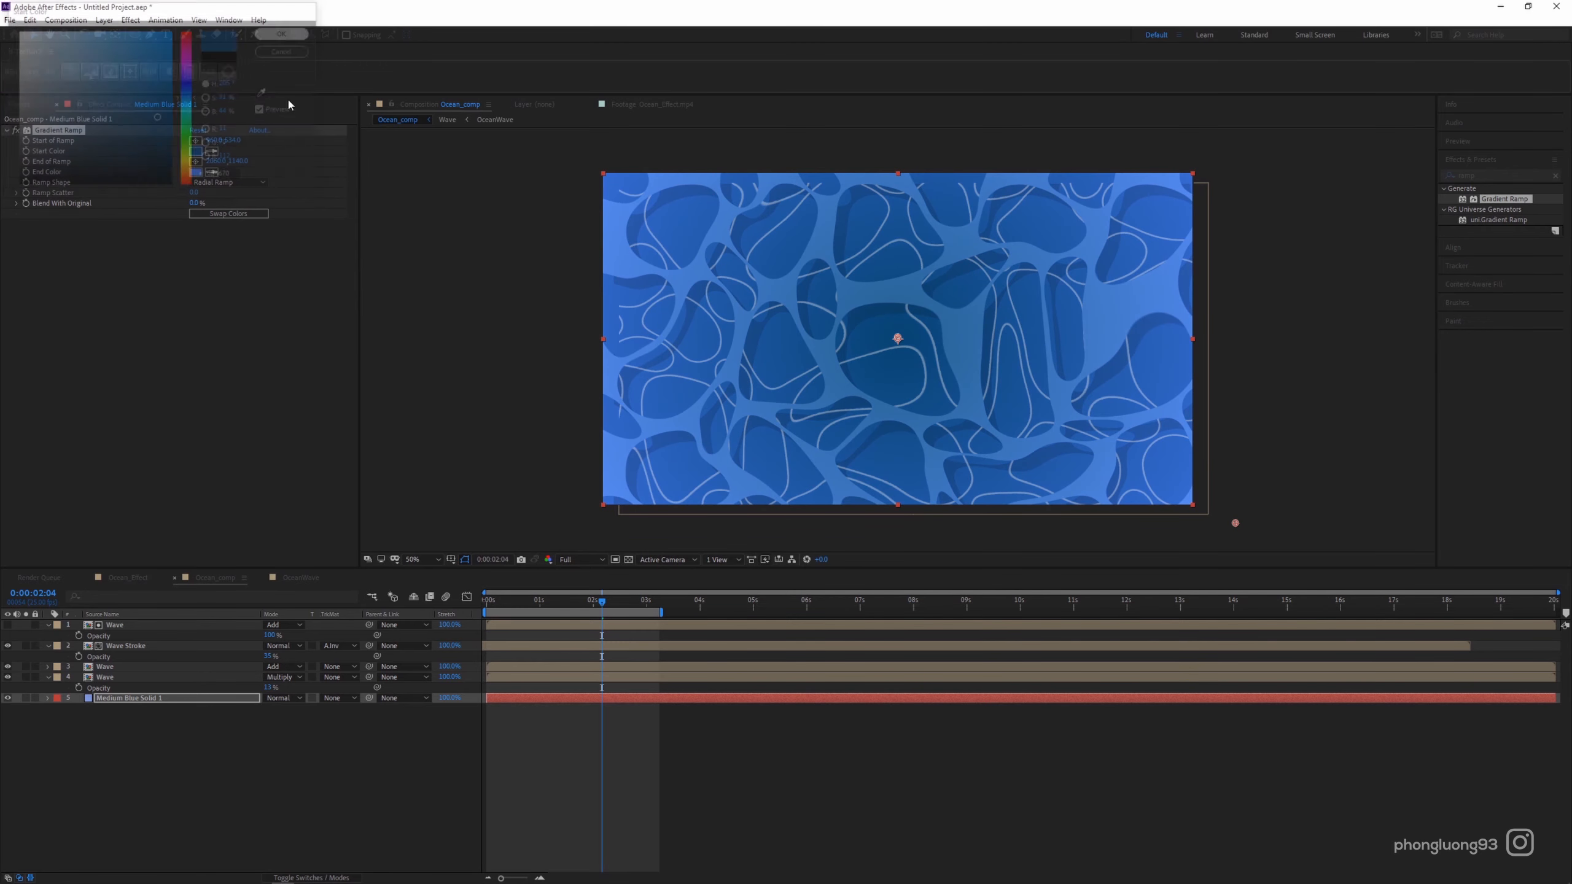
# Reduce the Wave Stroke layer's opacity to just under 20% and collapse the open layer properties.
pyautogui.click(236, 636)
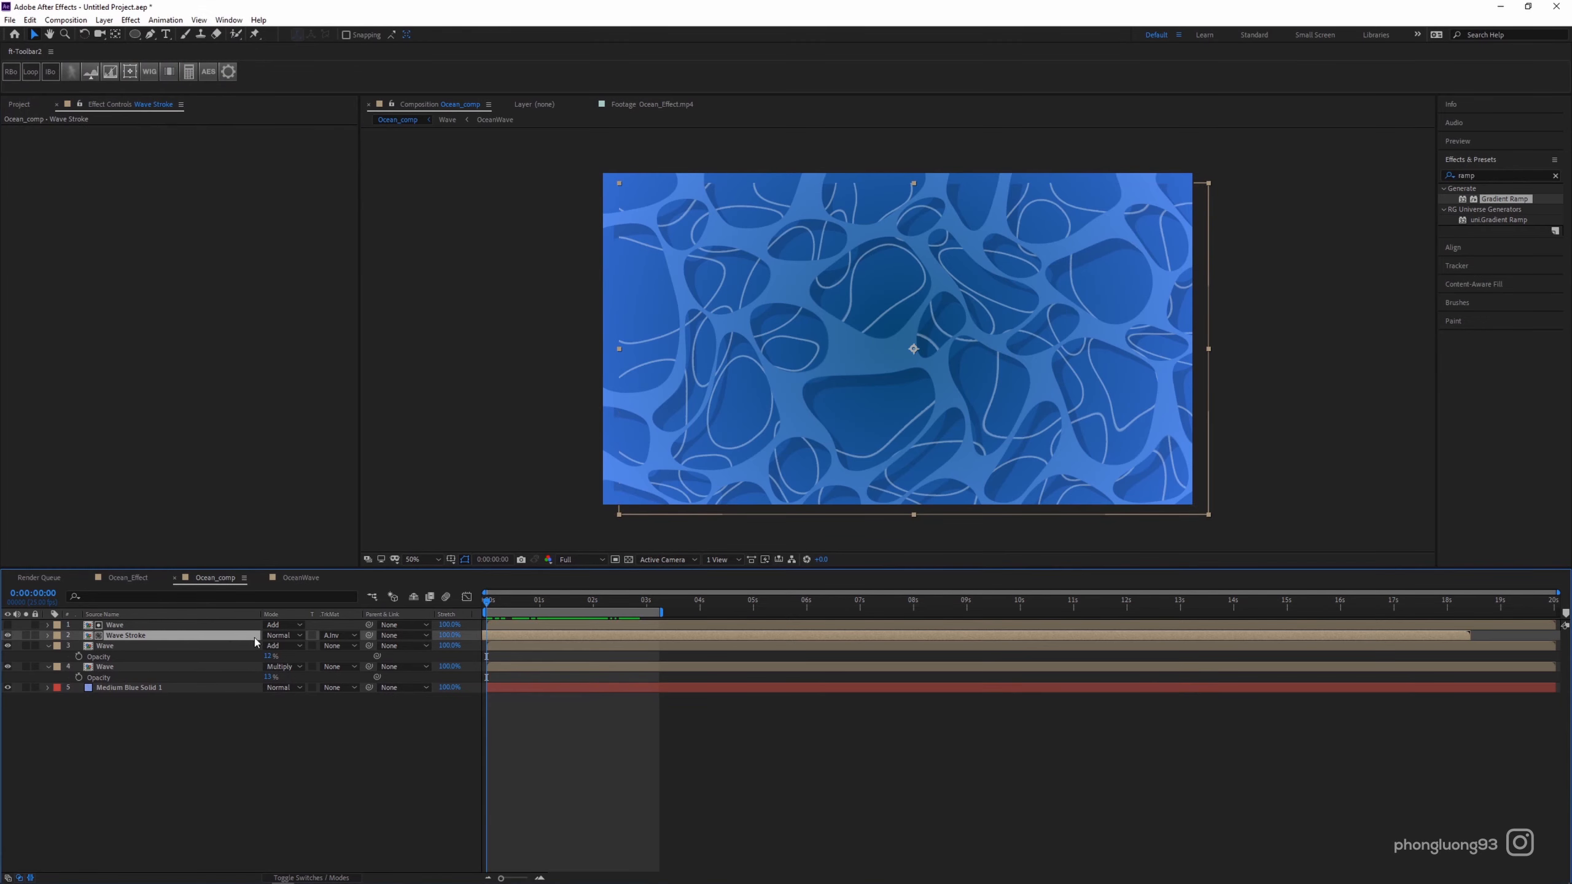
pyautogui.press('t')
pyautogui.moveTo(270, 646); pyautogui.dragTo(256, 646)
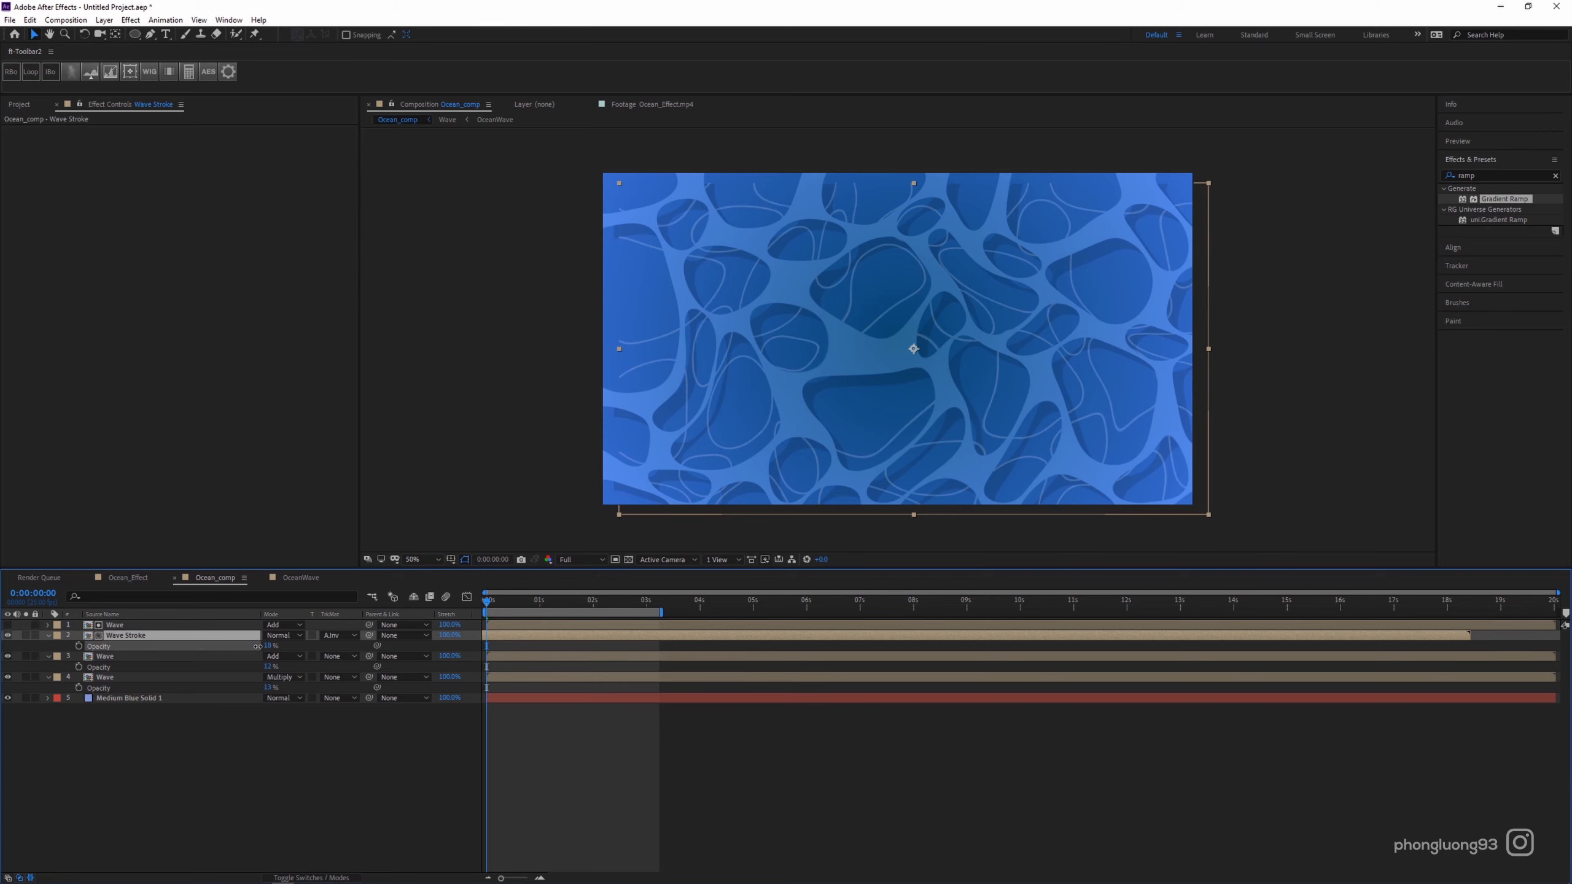
pyautogui.press('t')
pyautogui.click(162, 665)
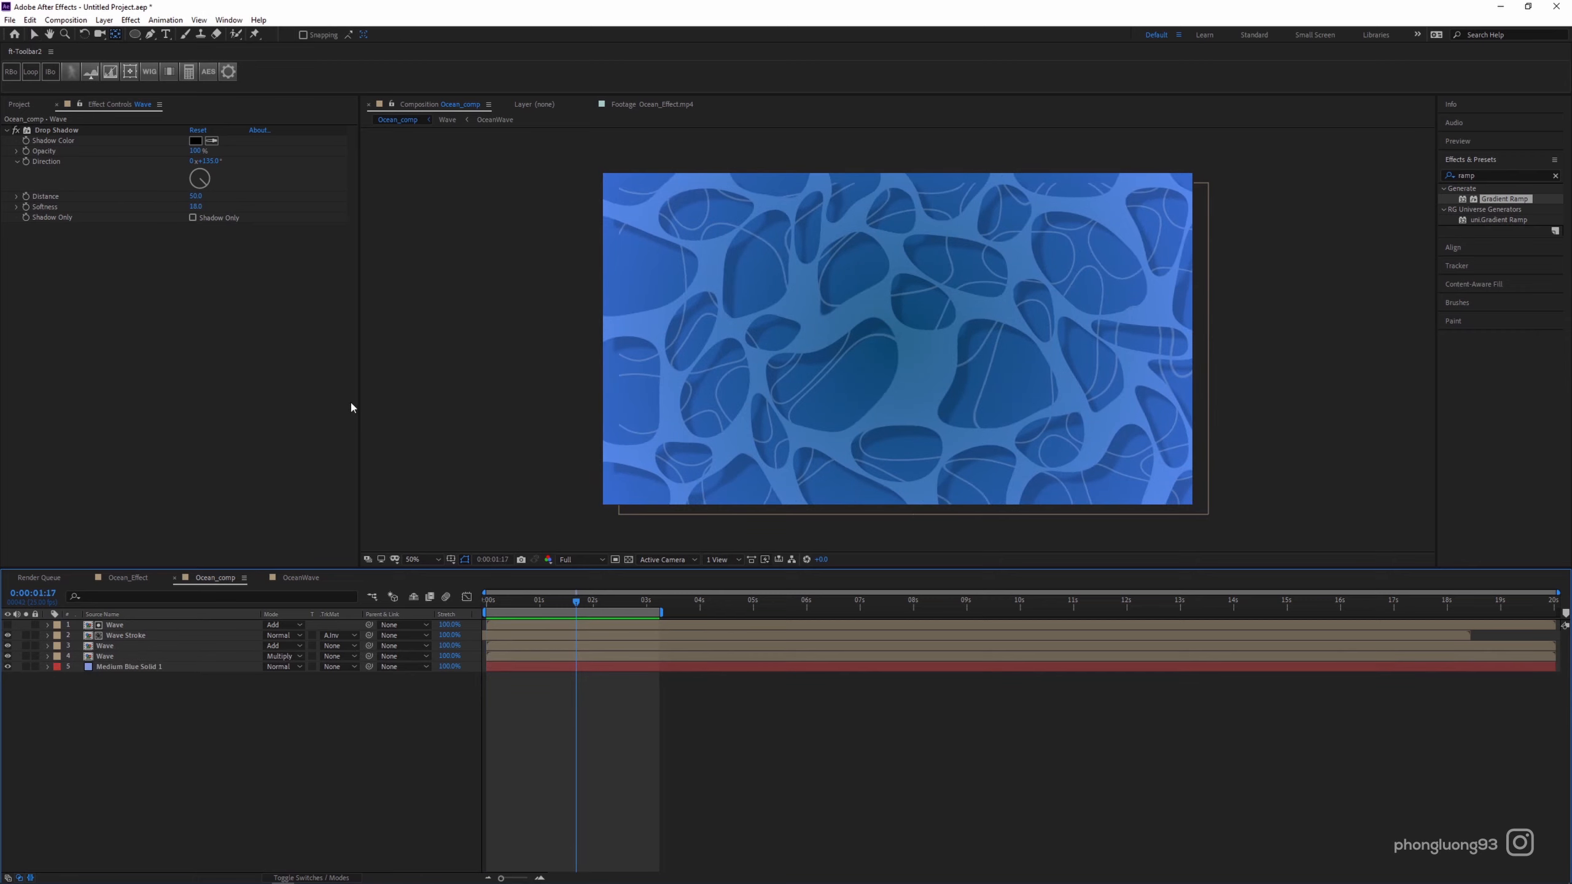
# Create a new HDTV 1080 25 composition named Waving Effect.
pyautogui.hotkey('ctrl', 'n')
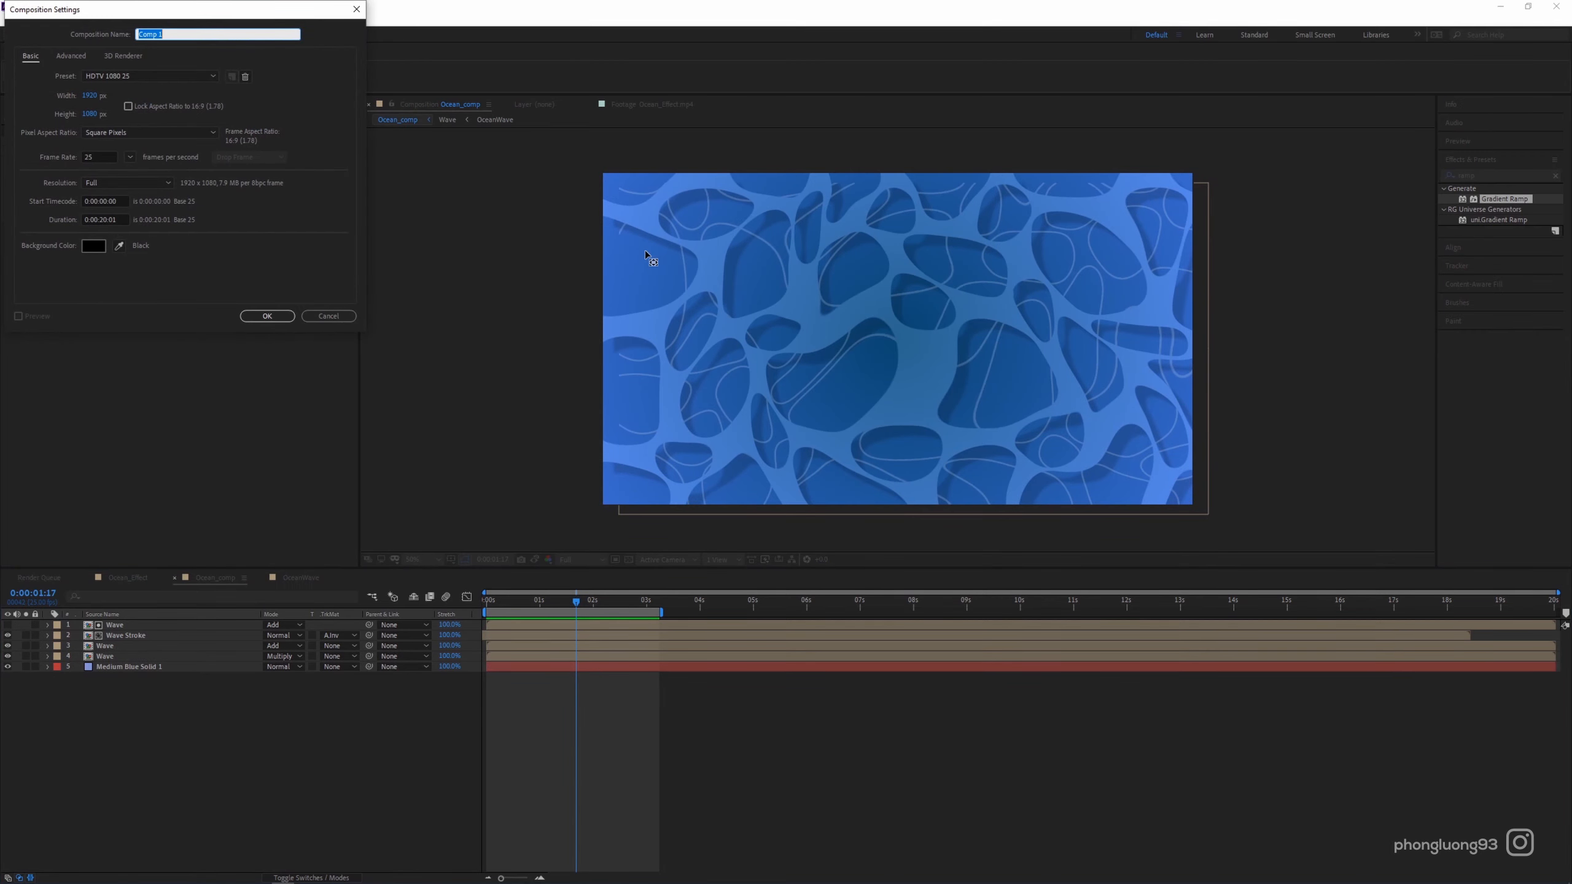
pyautogui.write('Waving Effect')
pyautogui.press('Return')
# Add a full-frame solid to the Waving Effect composition and apply the Fractal Noise effect to it.
pyautogui.click(103, 19)
pyautogui.moveTo(238, 36)
pyautogui.click(328, 48)
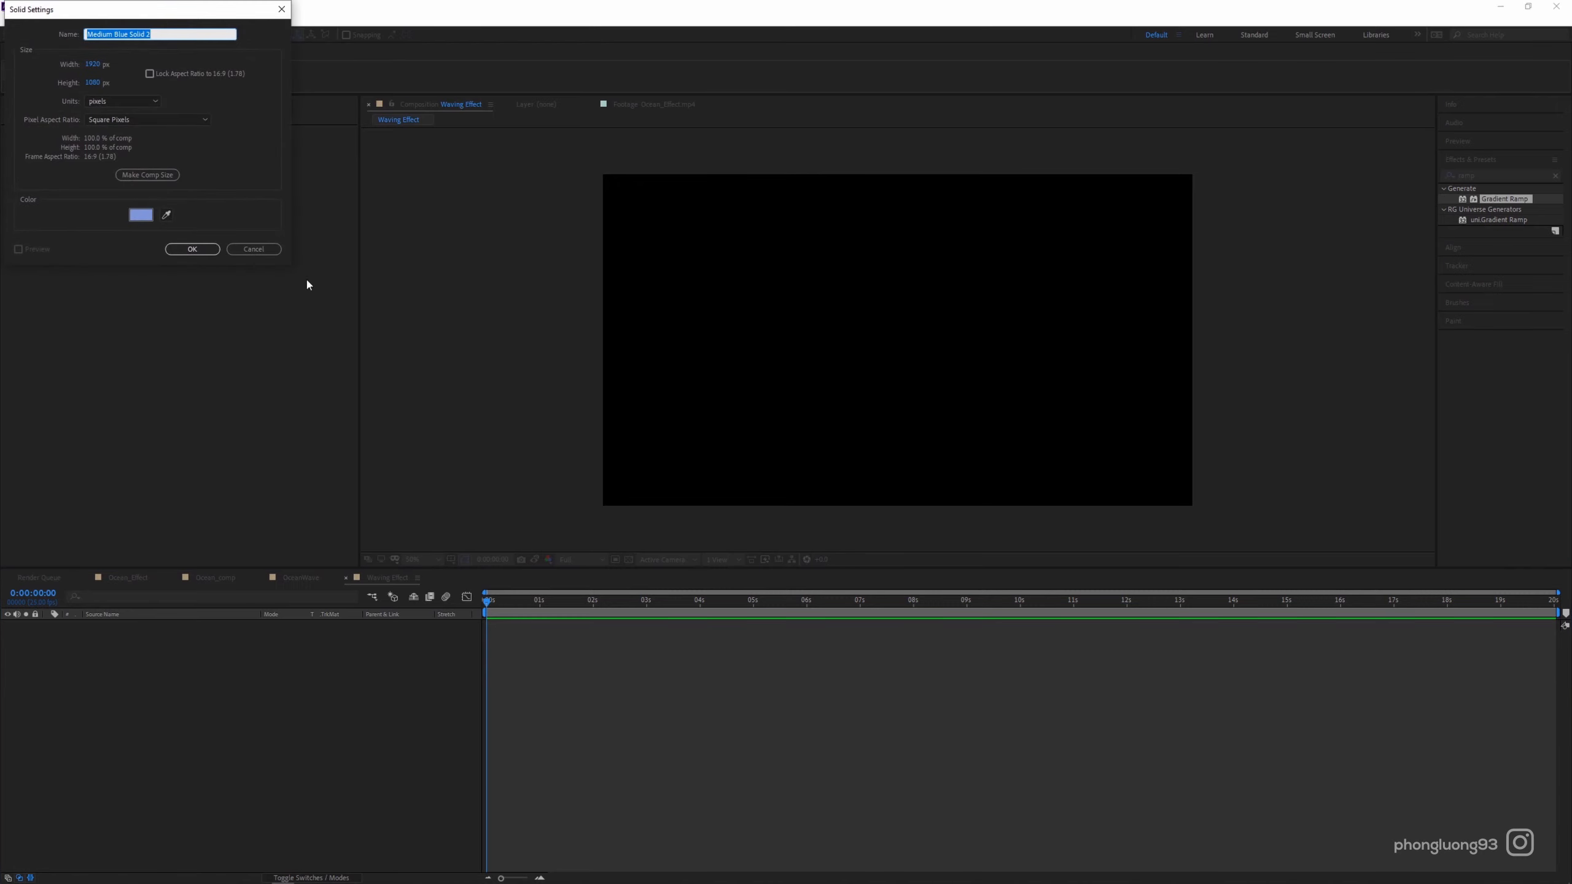
pyautogui.click(207, 249)
pyautogui.click(1496, 177)
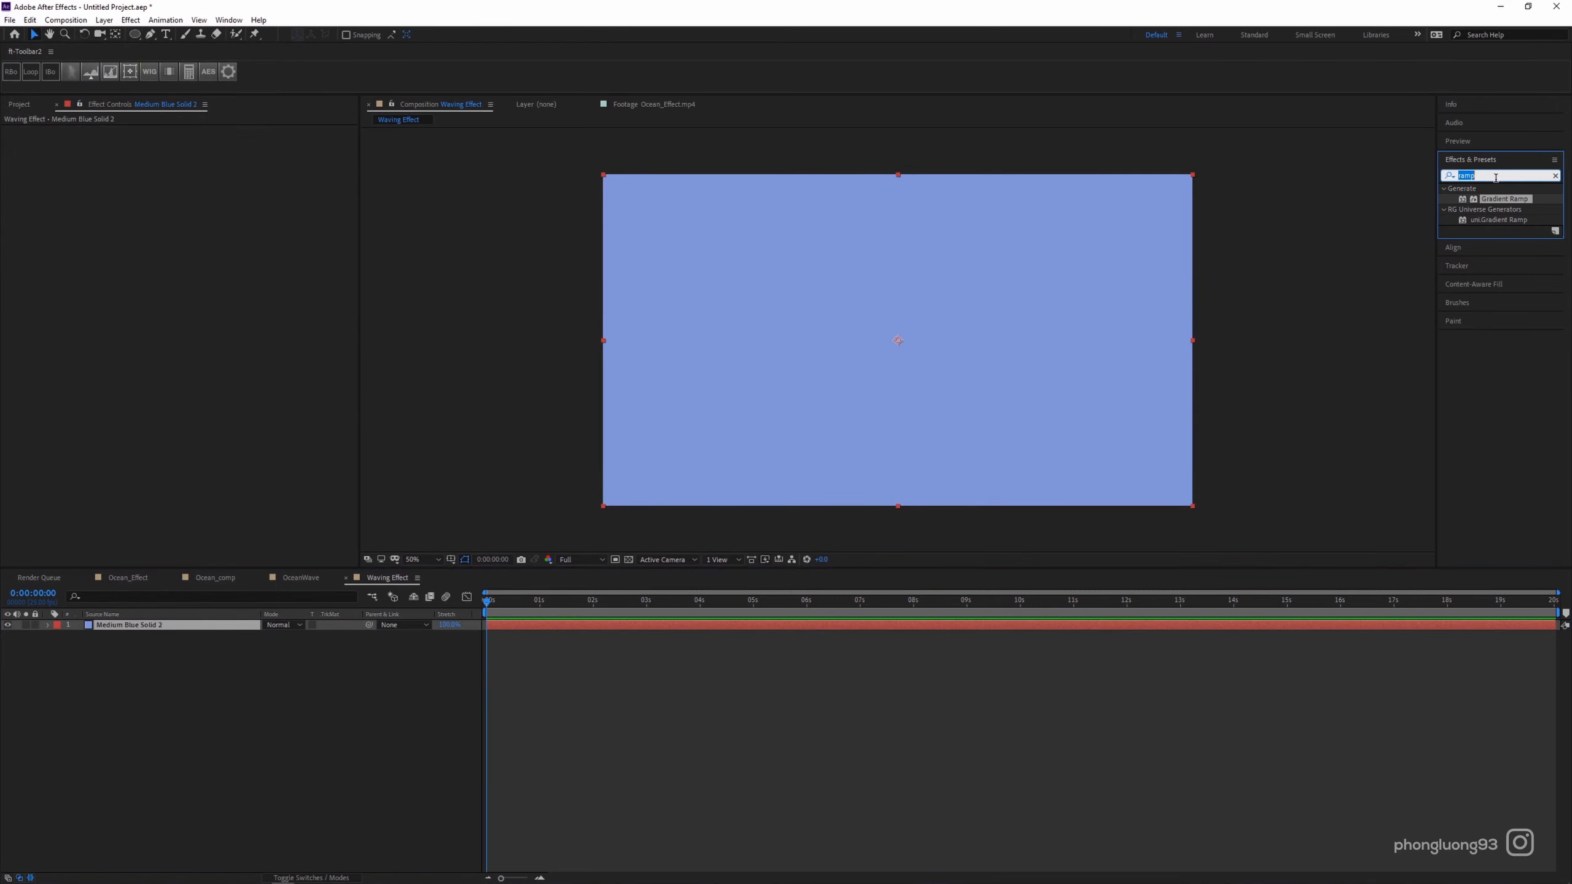
pyautogui.write('fr')
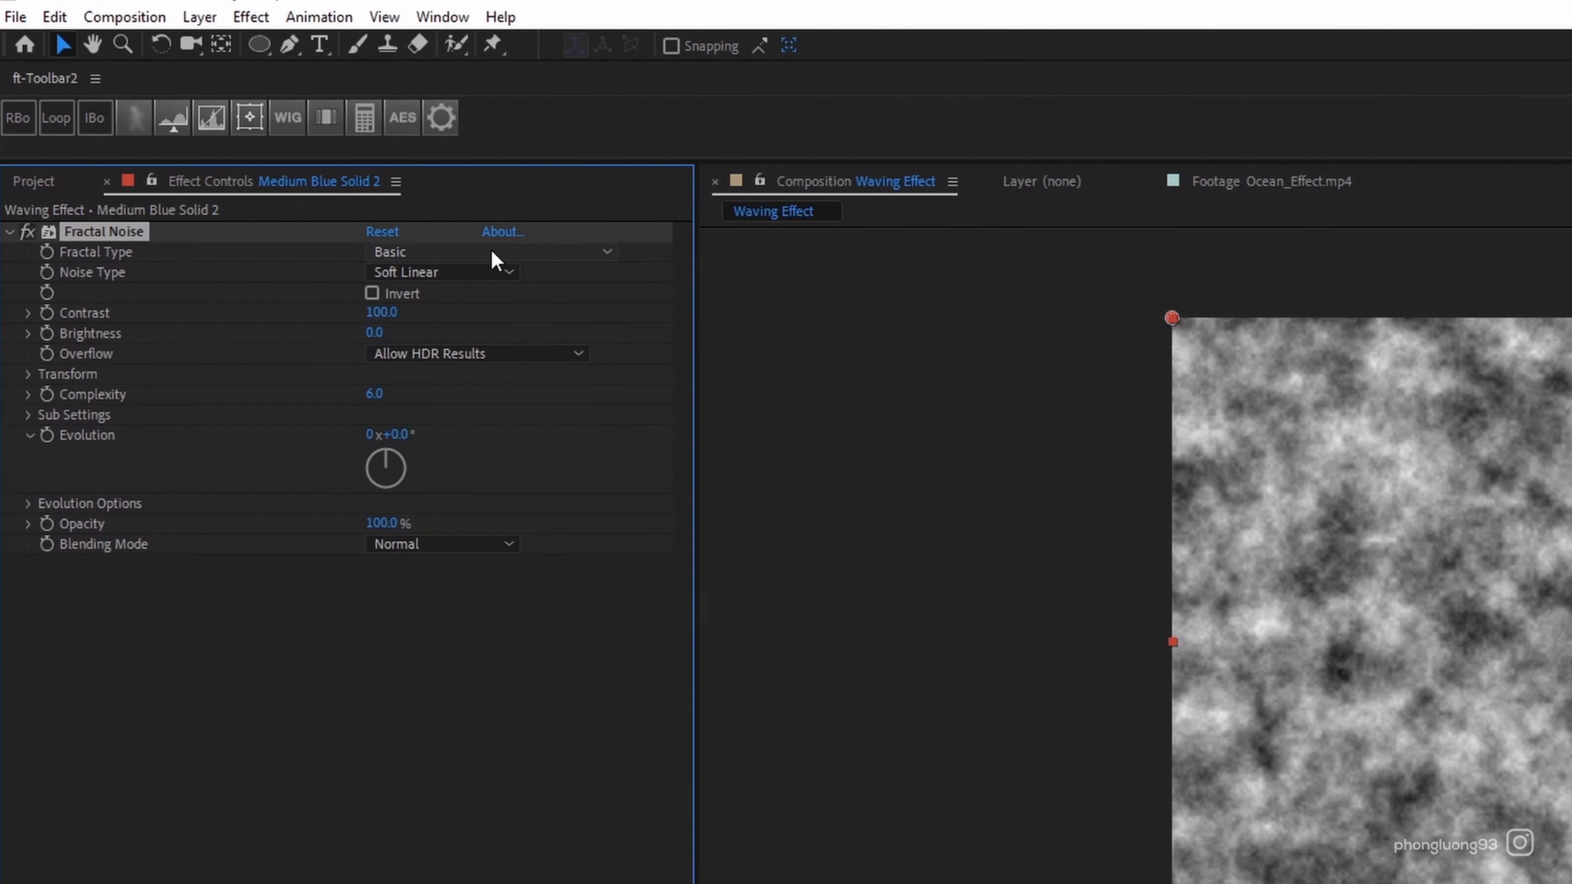
# Set Fractal Noise to the Dynamic Progressive type with contrast 255, scale about 290 and complexity 7.9.
pyautogui.click(254, 140)
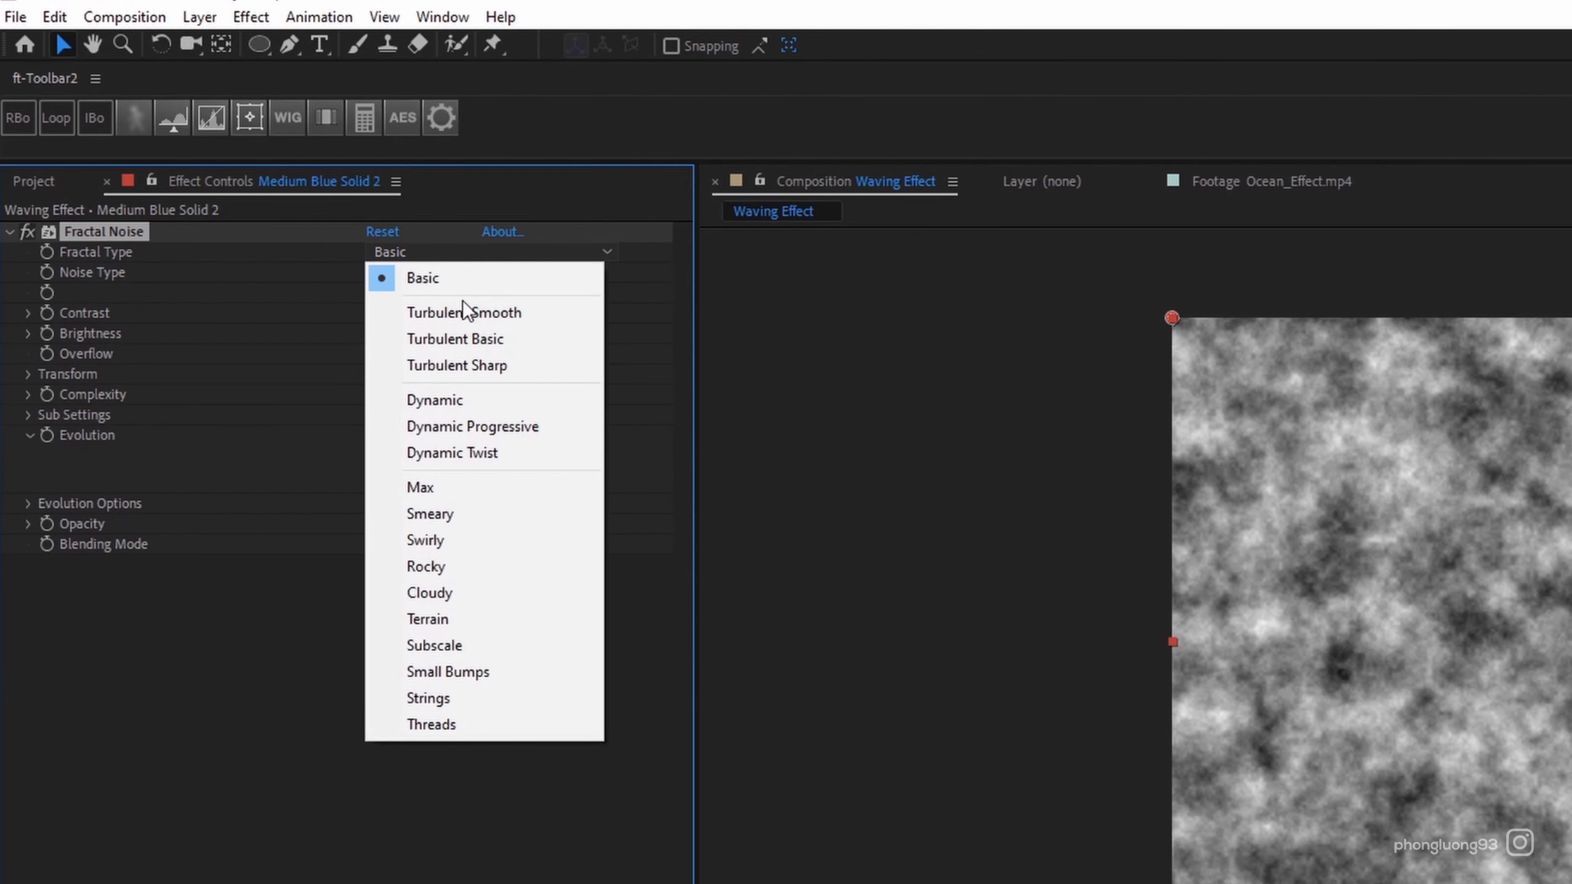
pyautogui.click(508, 427)
pyautogui.click(382, 312)
pyautogui.write('255')
pyautogui.press('Return')
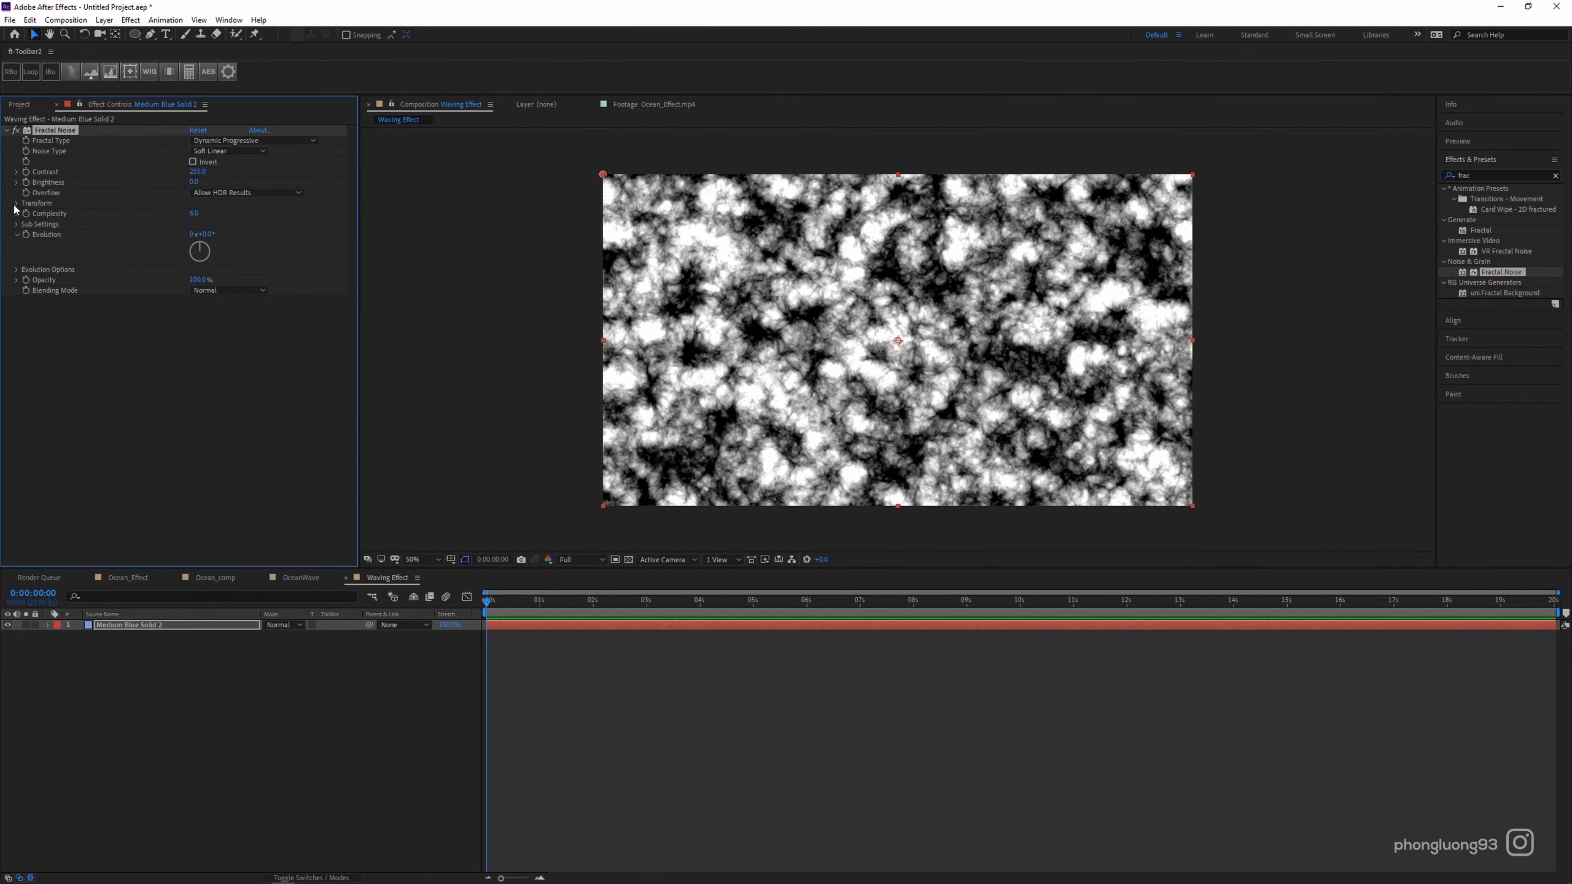
pyautogui.click(16, 204)
pyautogui.moveTo(199, 234); pyautogui.dragTo(302, 228)
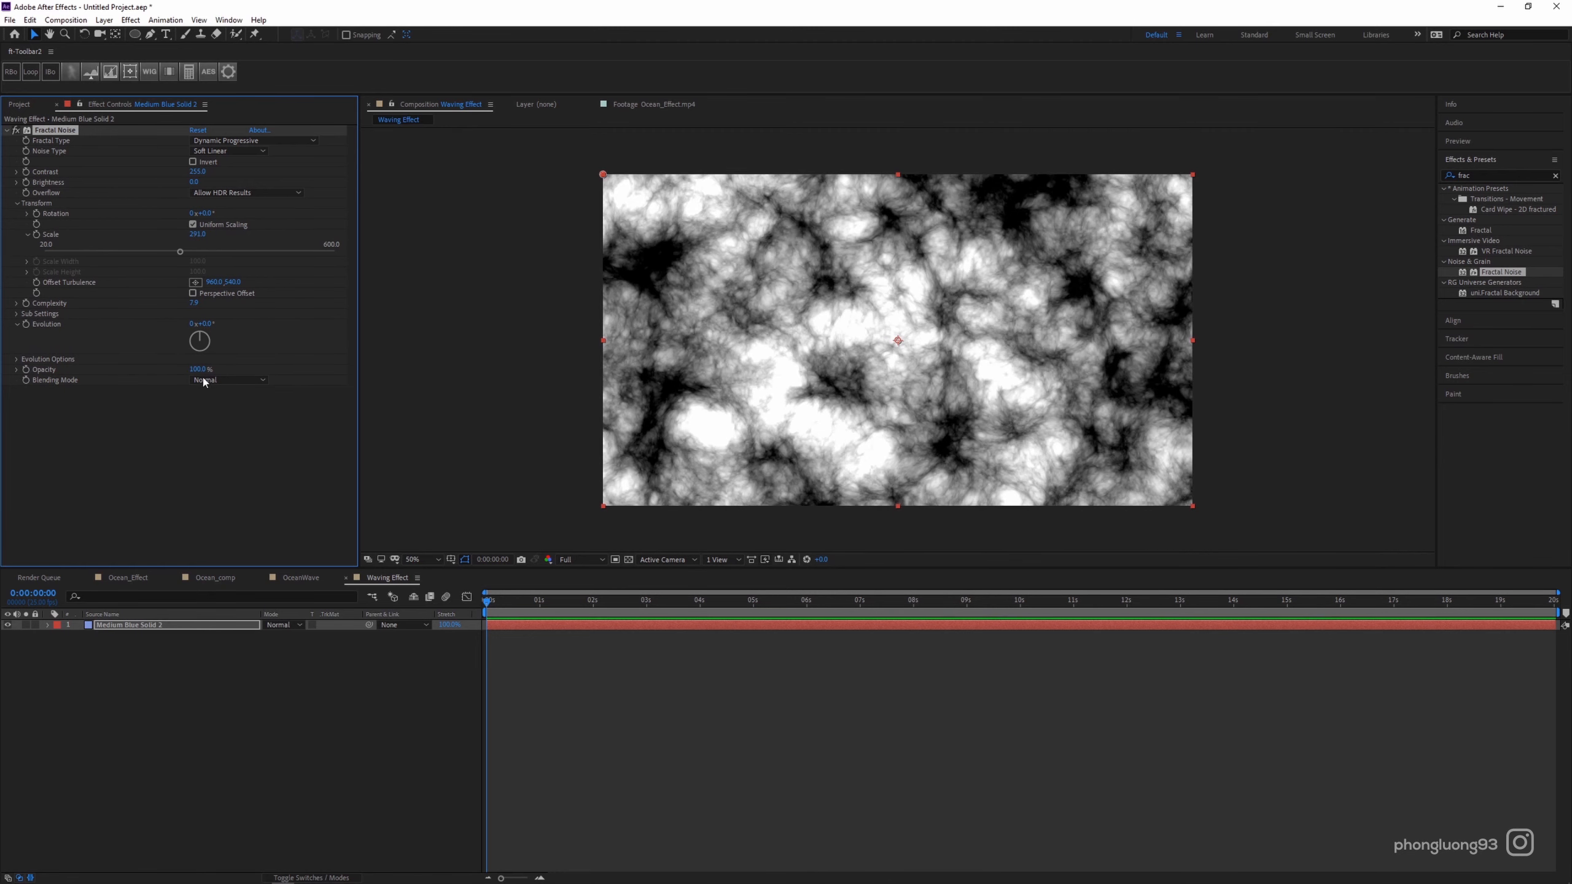
# Animate the Fractal Noise Evolution with the expression time*200.
pyautogui.keyDown('alt'); pyautogui.click(25, 325); pyautogui.keyUp('alt')
pyautogui.write('time*')
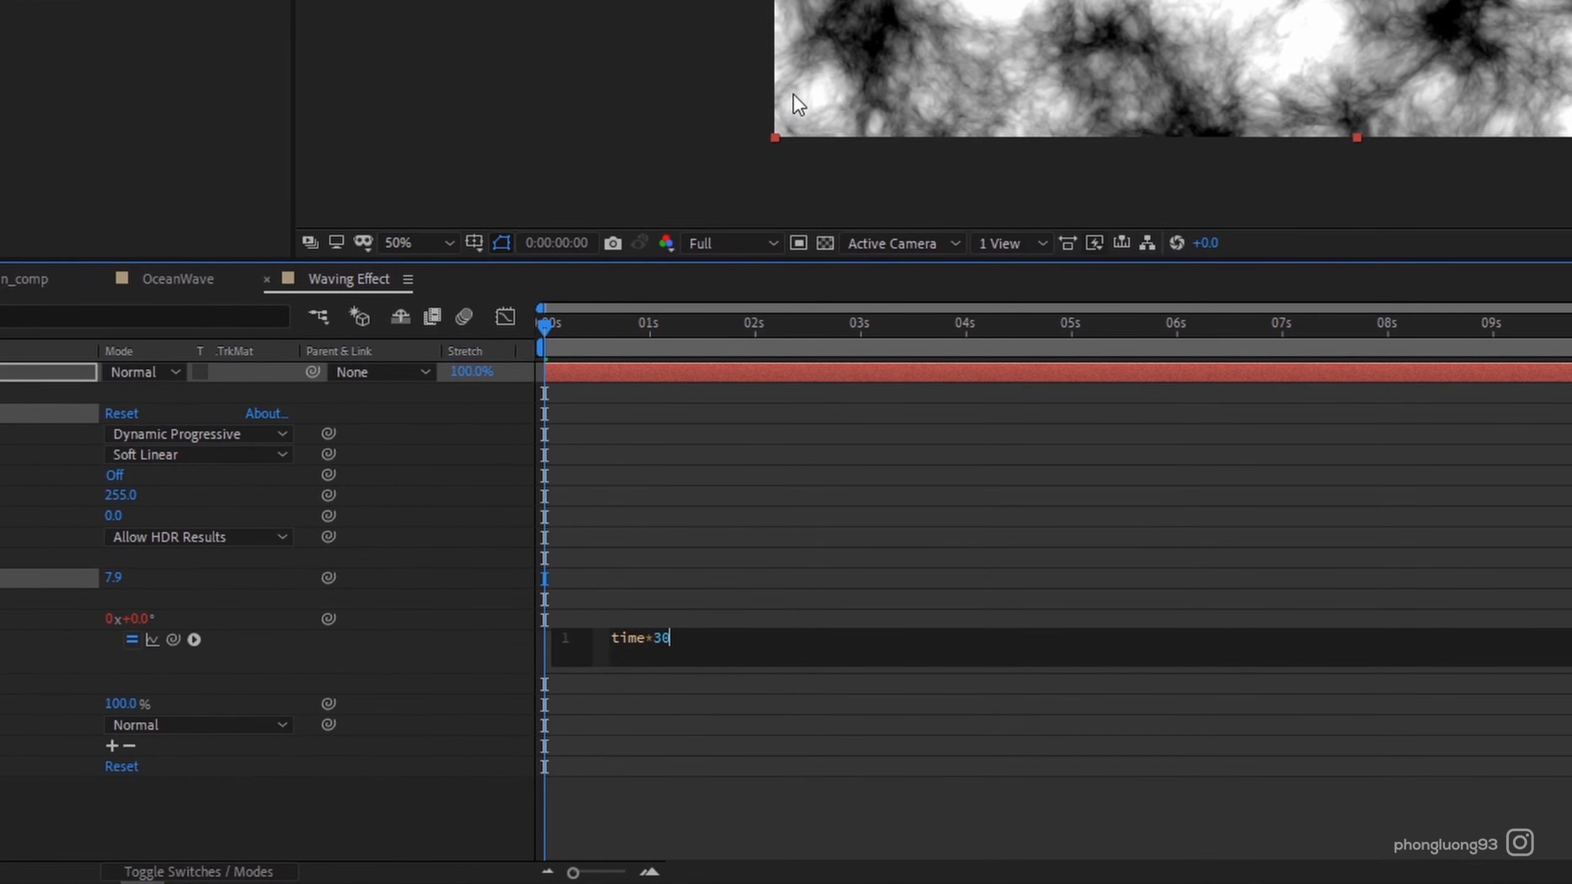
pyautogui.write('200')
pyautogui.write('0')
pyautogui.press('BackSpace')
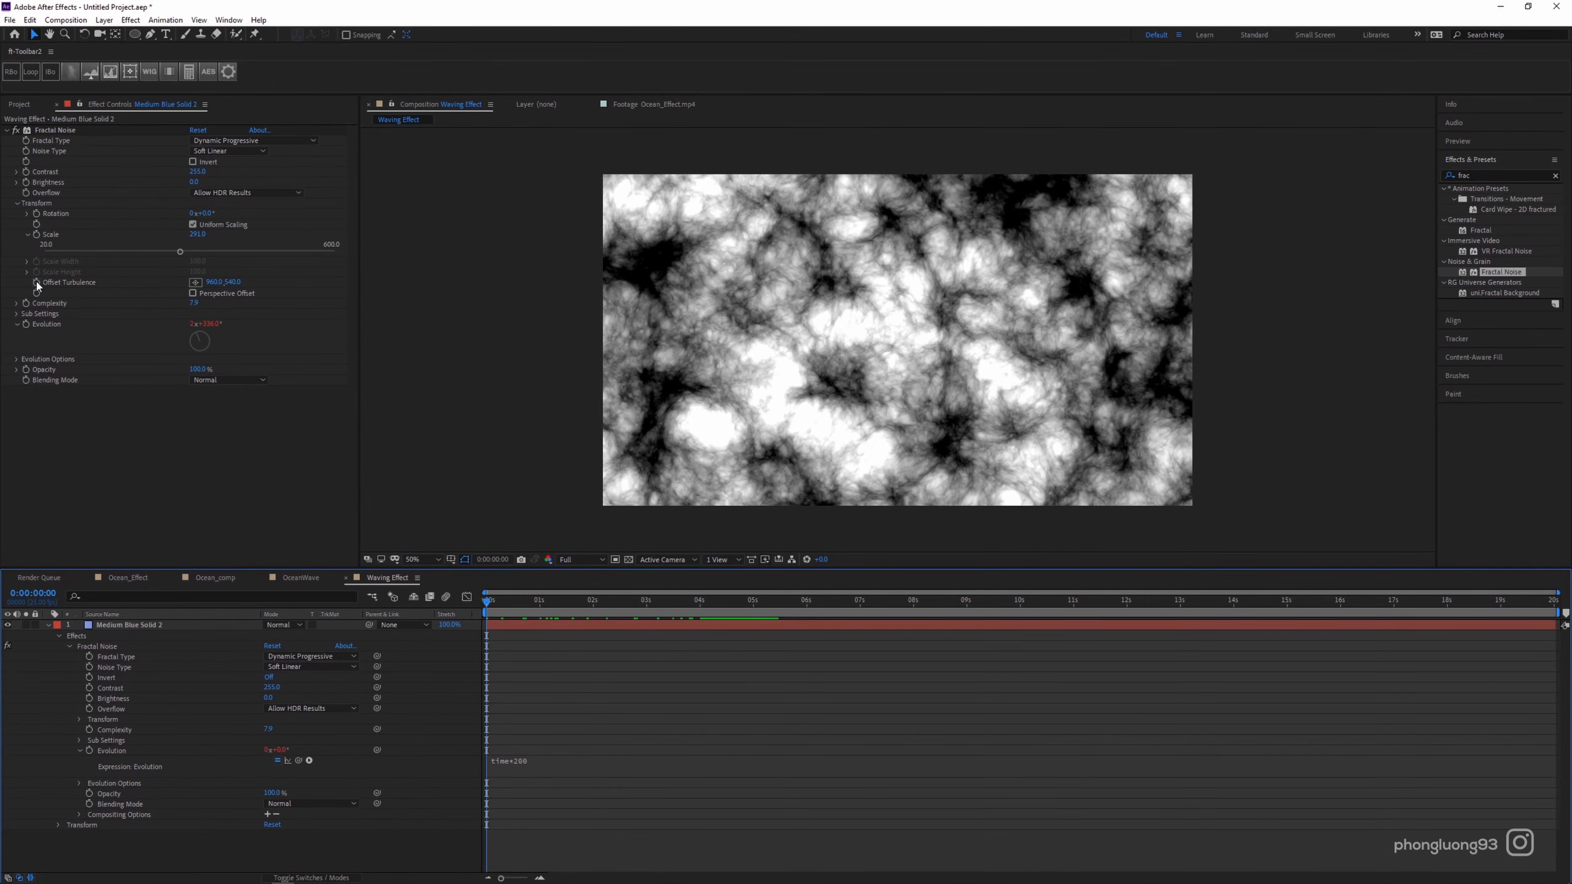
# Keyframe the noise's Offset Turbulence at the first frame and at 5 seconds for a horizontal drift, and preview it.
pyautogui.click(37, 282)
pyautogui.moveTo(506, 619); pyautogui.dragTo(755, 620)
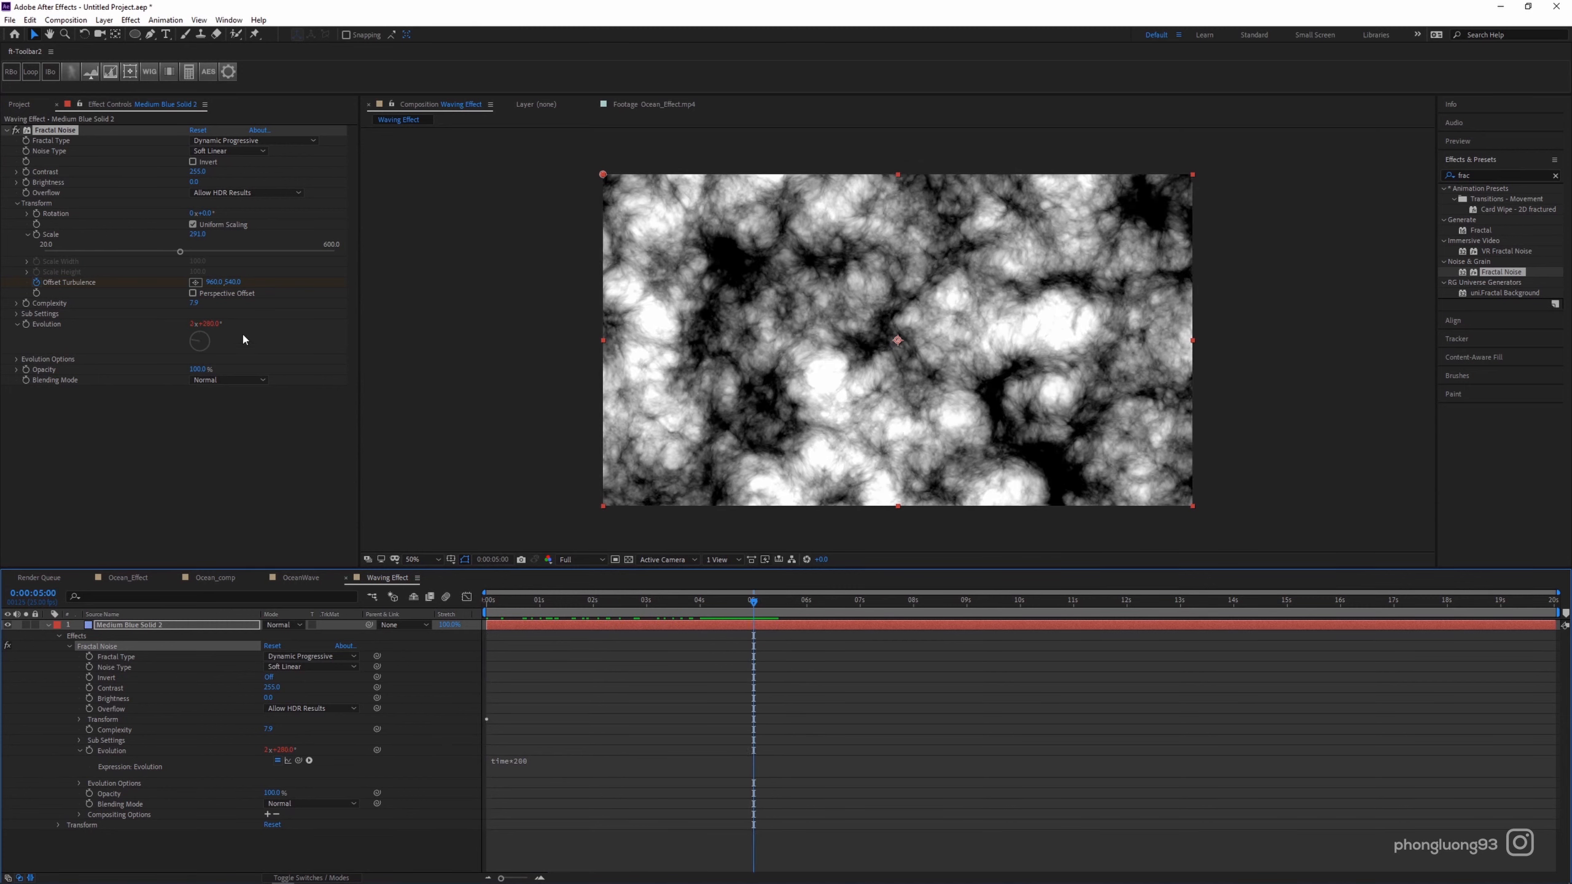
pyautogui.moveTo(213, 283); pyautogui.dragTo(33, 283)
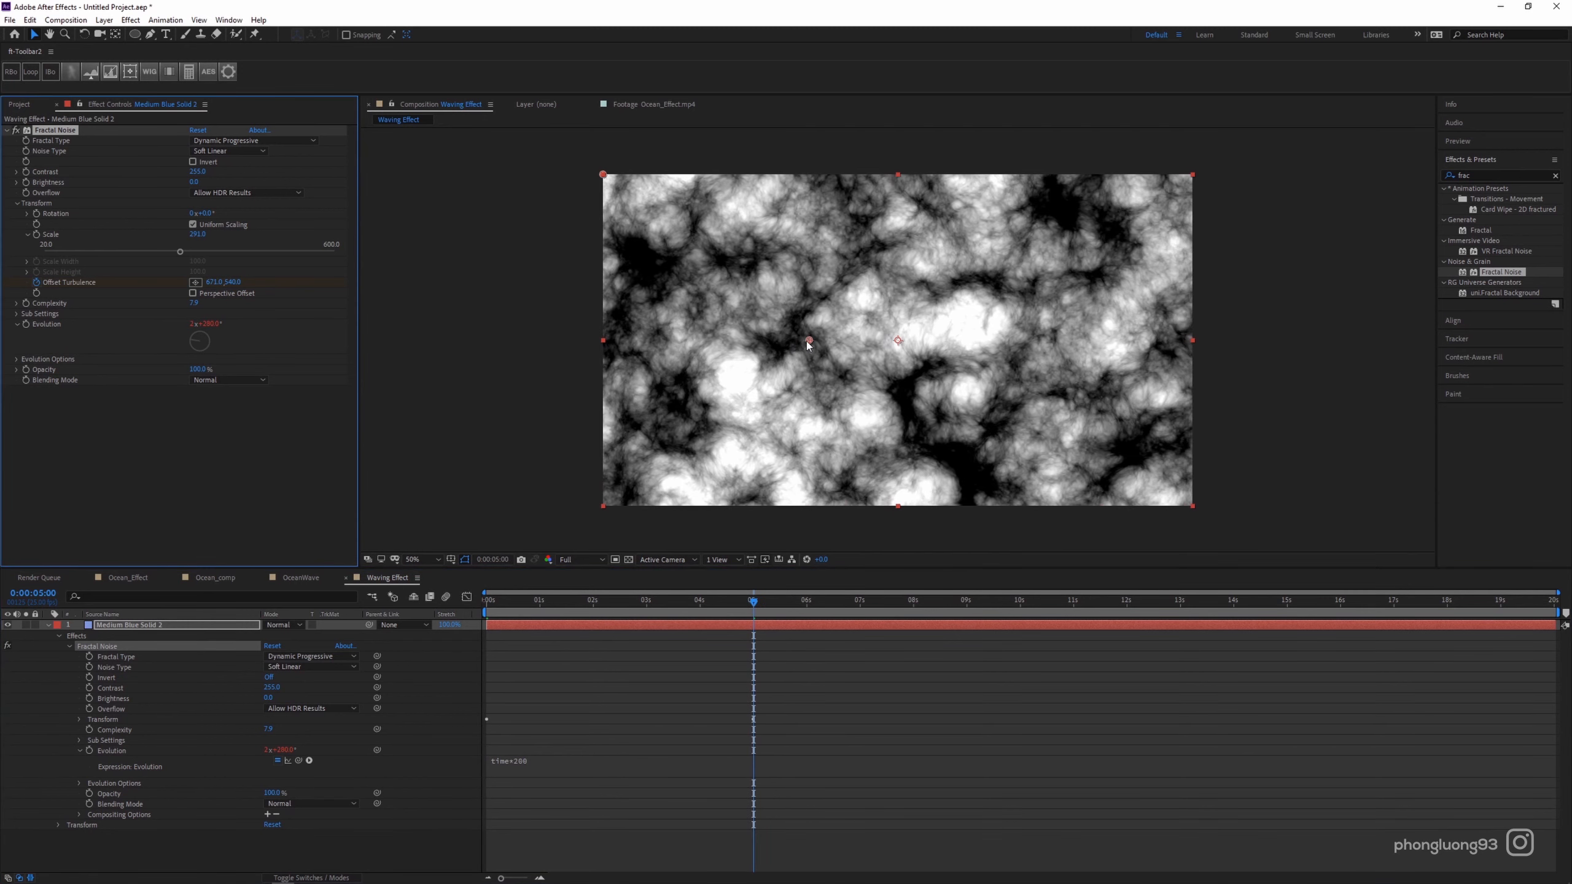
pyautogui.moveTo(809, 341); pyautogui.dragTo(896, 341)
pyautogui.click(491, 604)
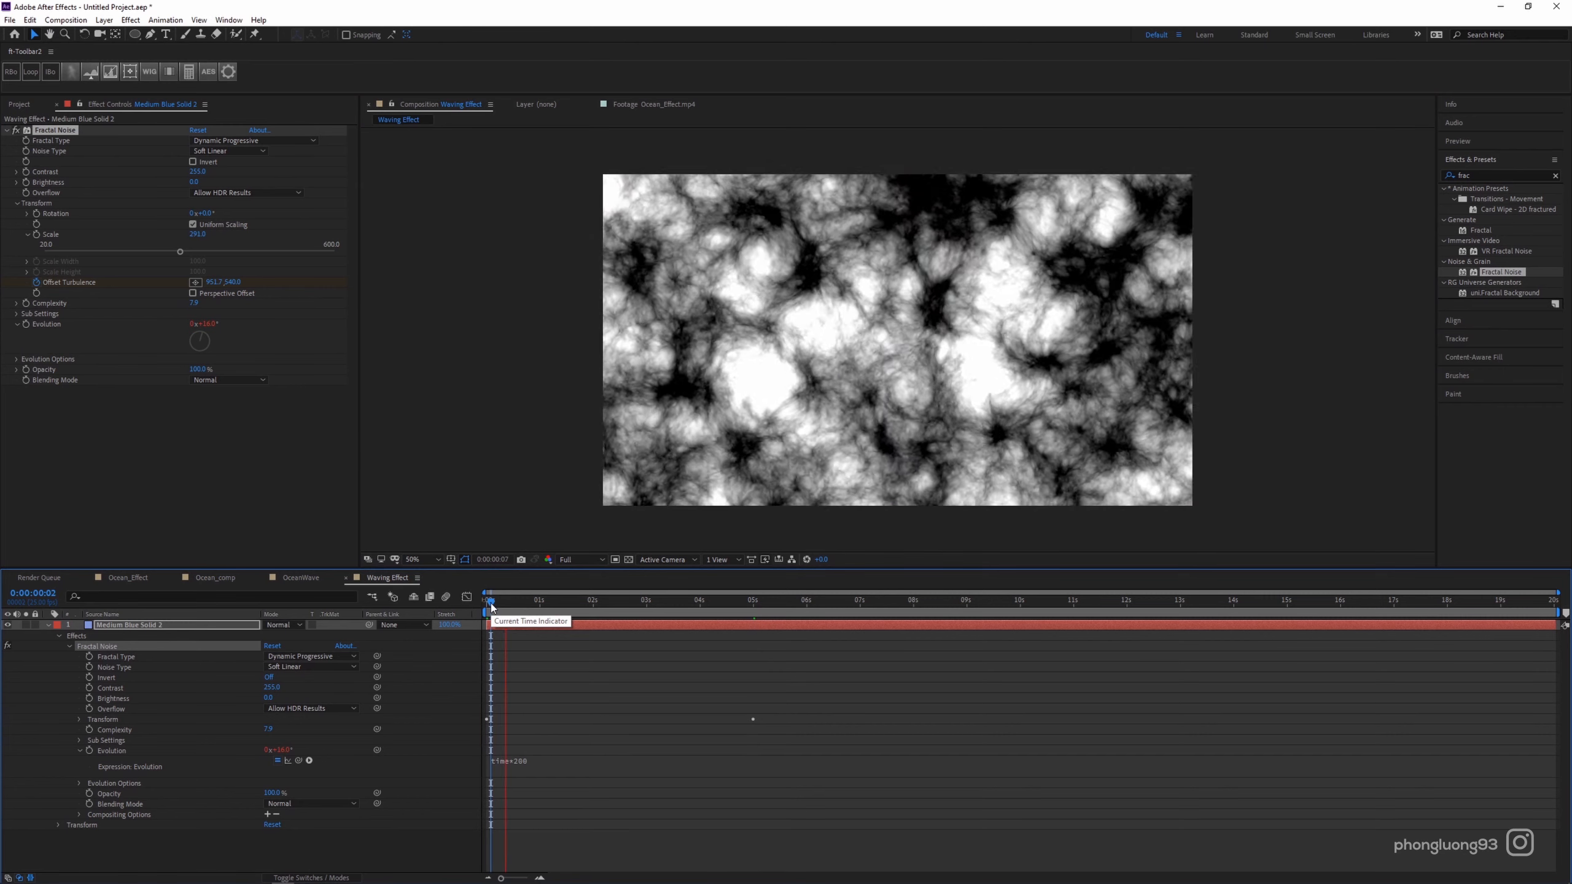
# Place the Waving Effect composition as the top layer of Ocean_comp and hide it.
pyautogui.click(215, 577)
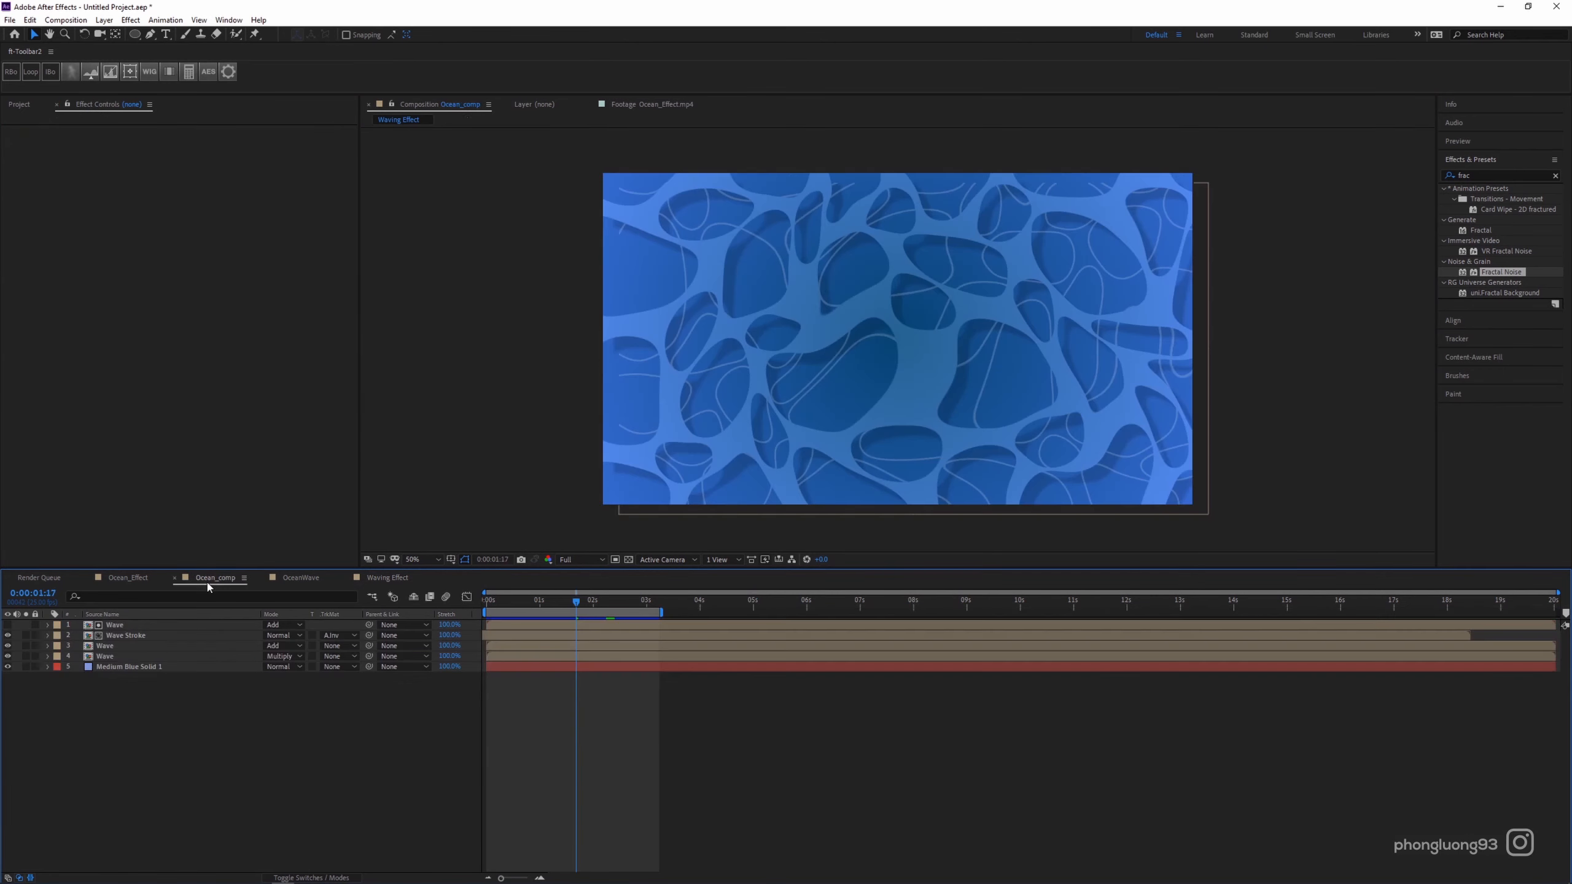
pyautogui.click(24, 104)
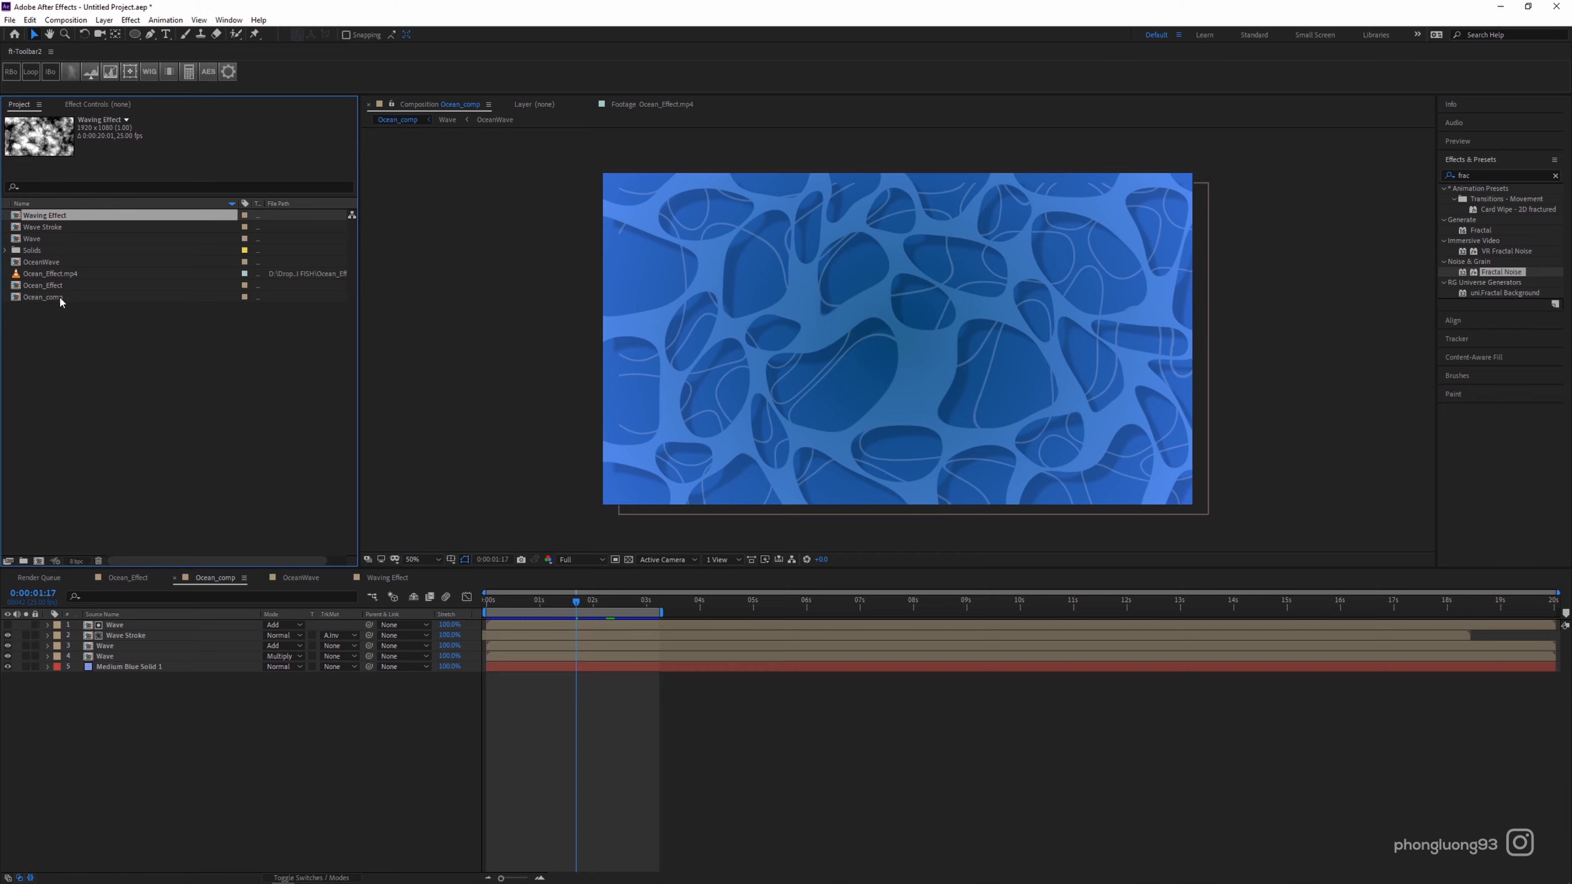
pyautogui.moveTo(55, 216); pyautogui.dragTo(144, 621)
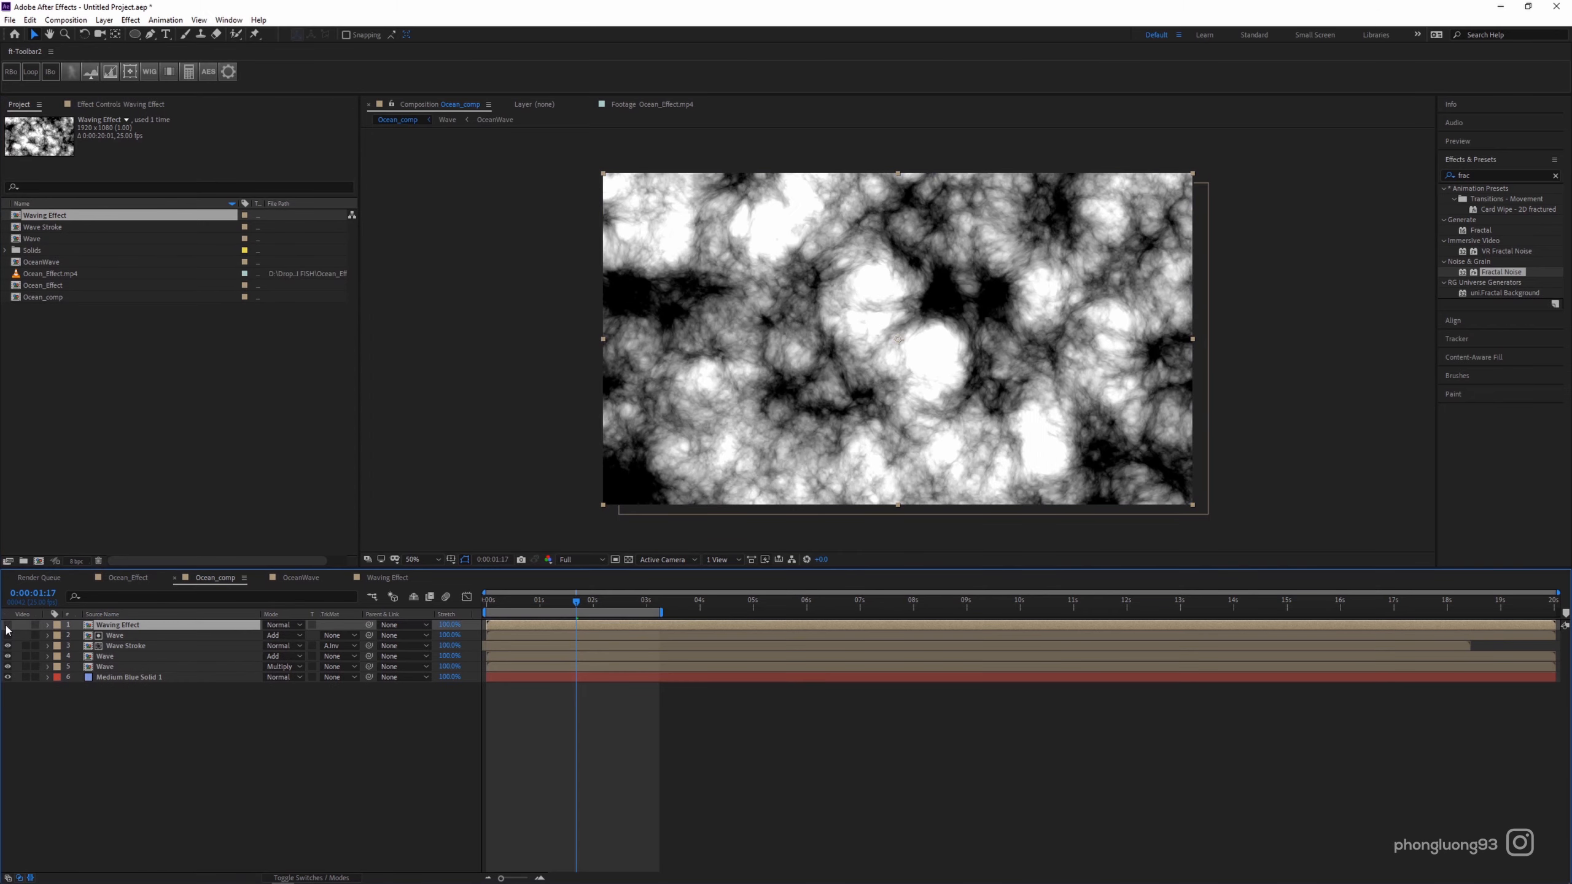
pyautogui.click(8, 625)
# Add an adjustment layer above all layers in Ocean_comp.
pyautogui.click(104, 19)
pyautogui.moveTo(207, 37)
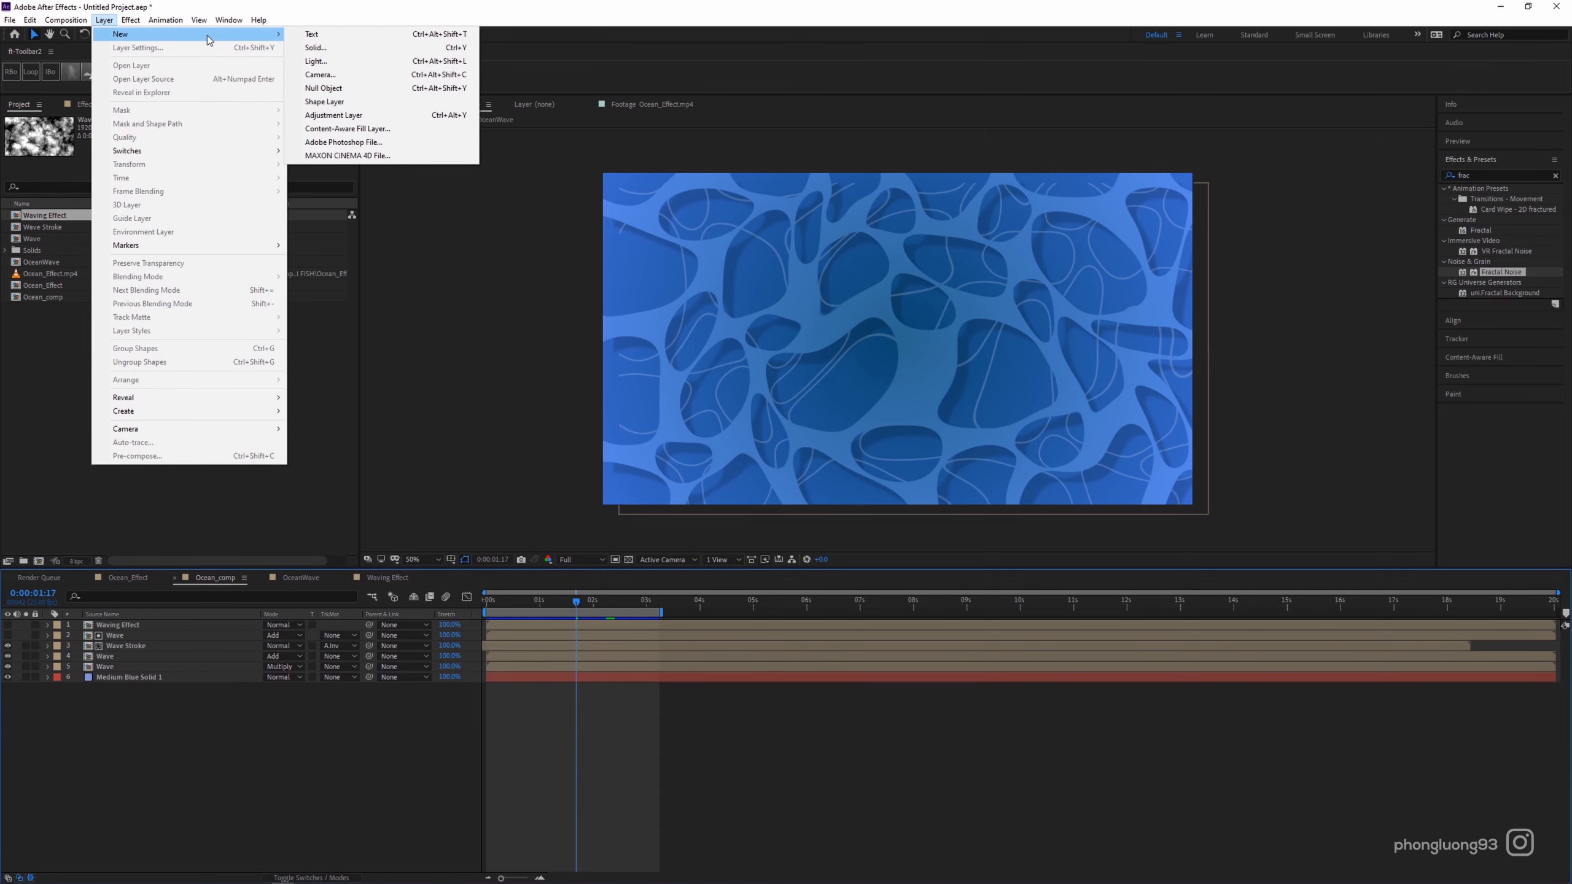
pyautogui.click(384, 115)
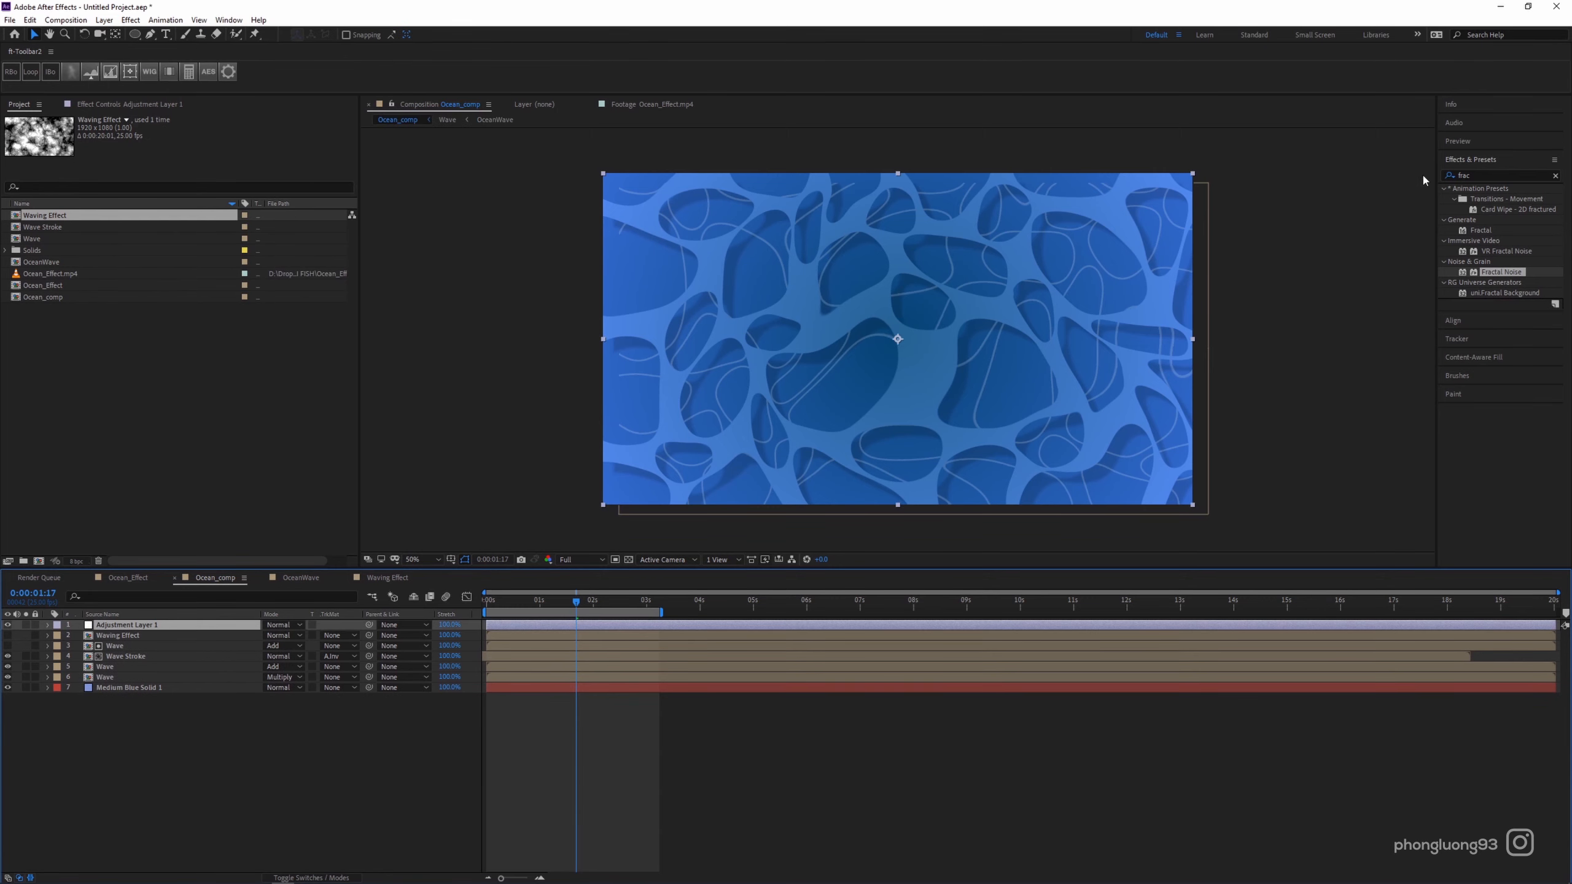
pyautogui.click(1480, 177)
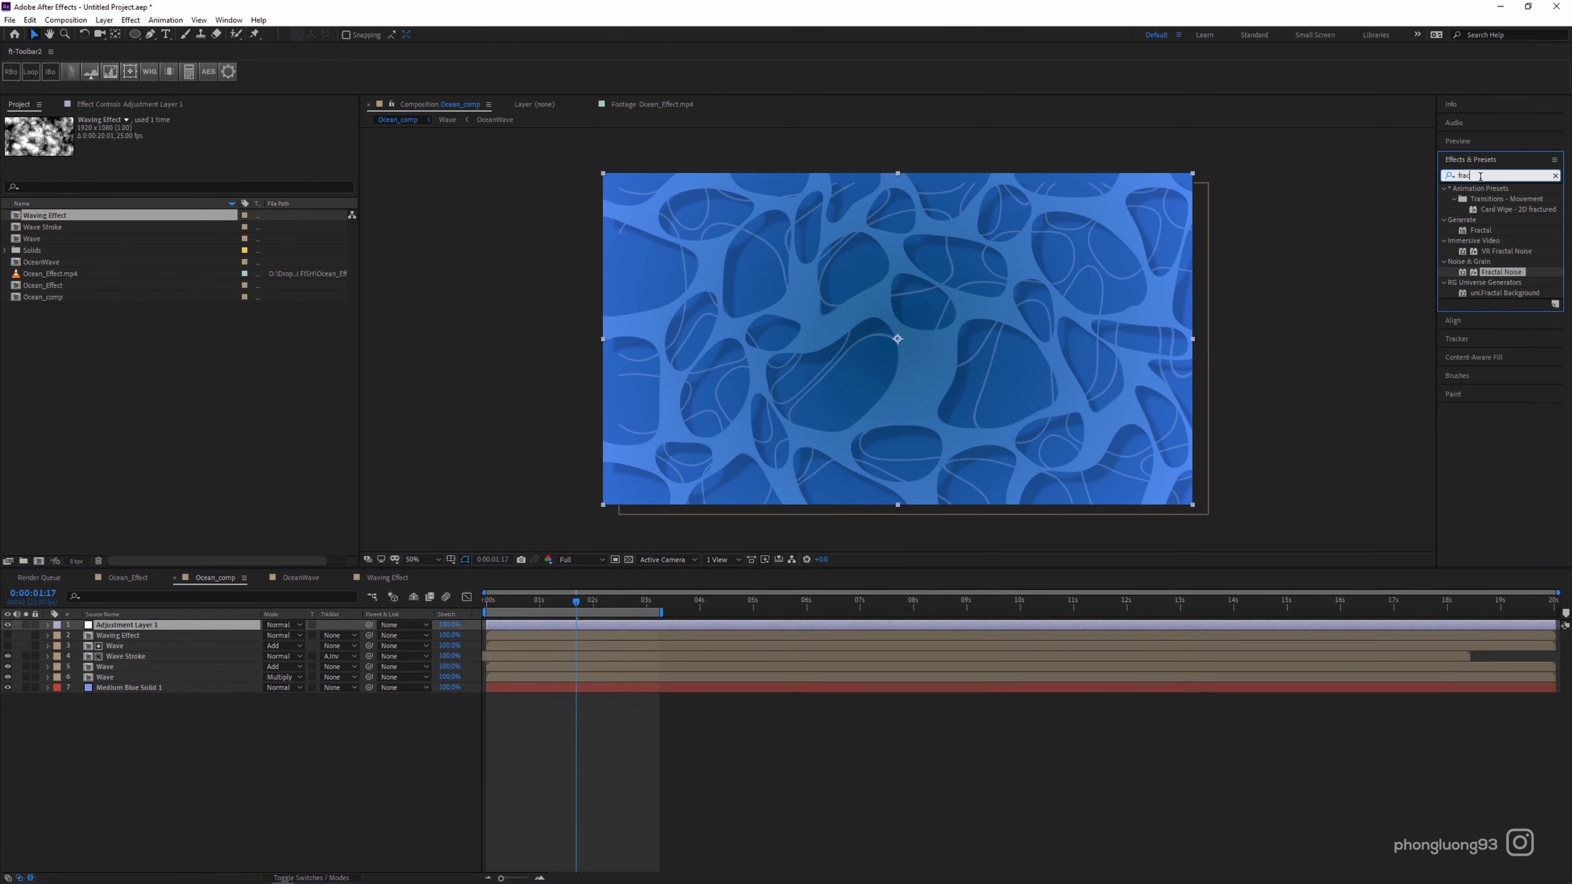
# Apply Displacement Map to the adjustment layer and use the Waving Effect layer as its displacement map layer.
pyautogui.click(193, 627)
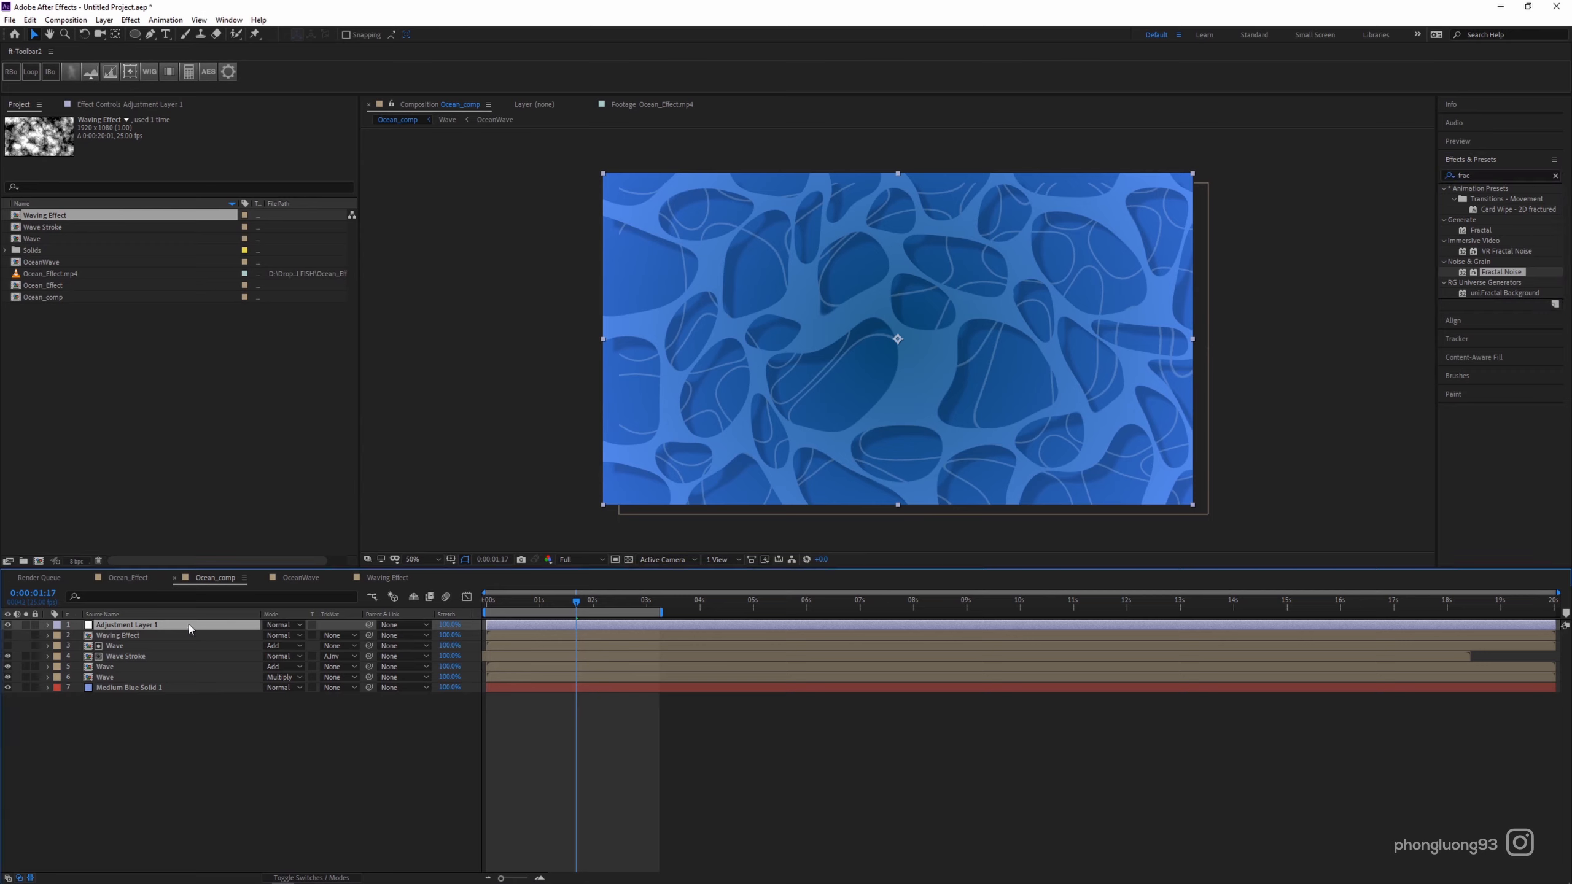
pyautogui.click(131, 20)
pyautogui.moveTo(176, 178)
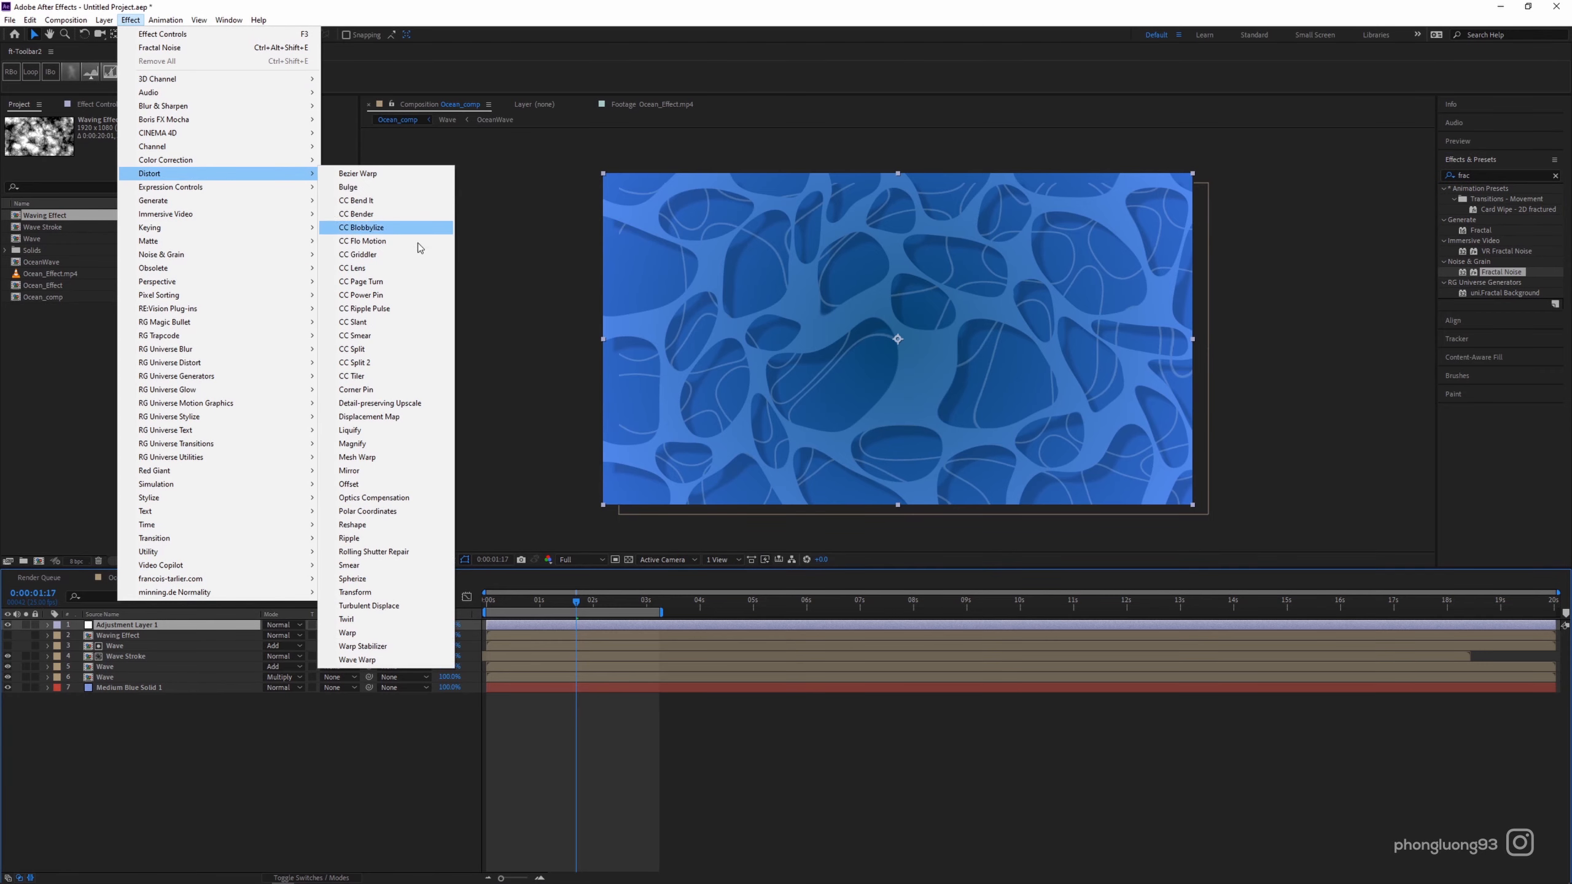
pyautogui.click(415, 421)
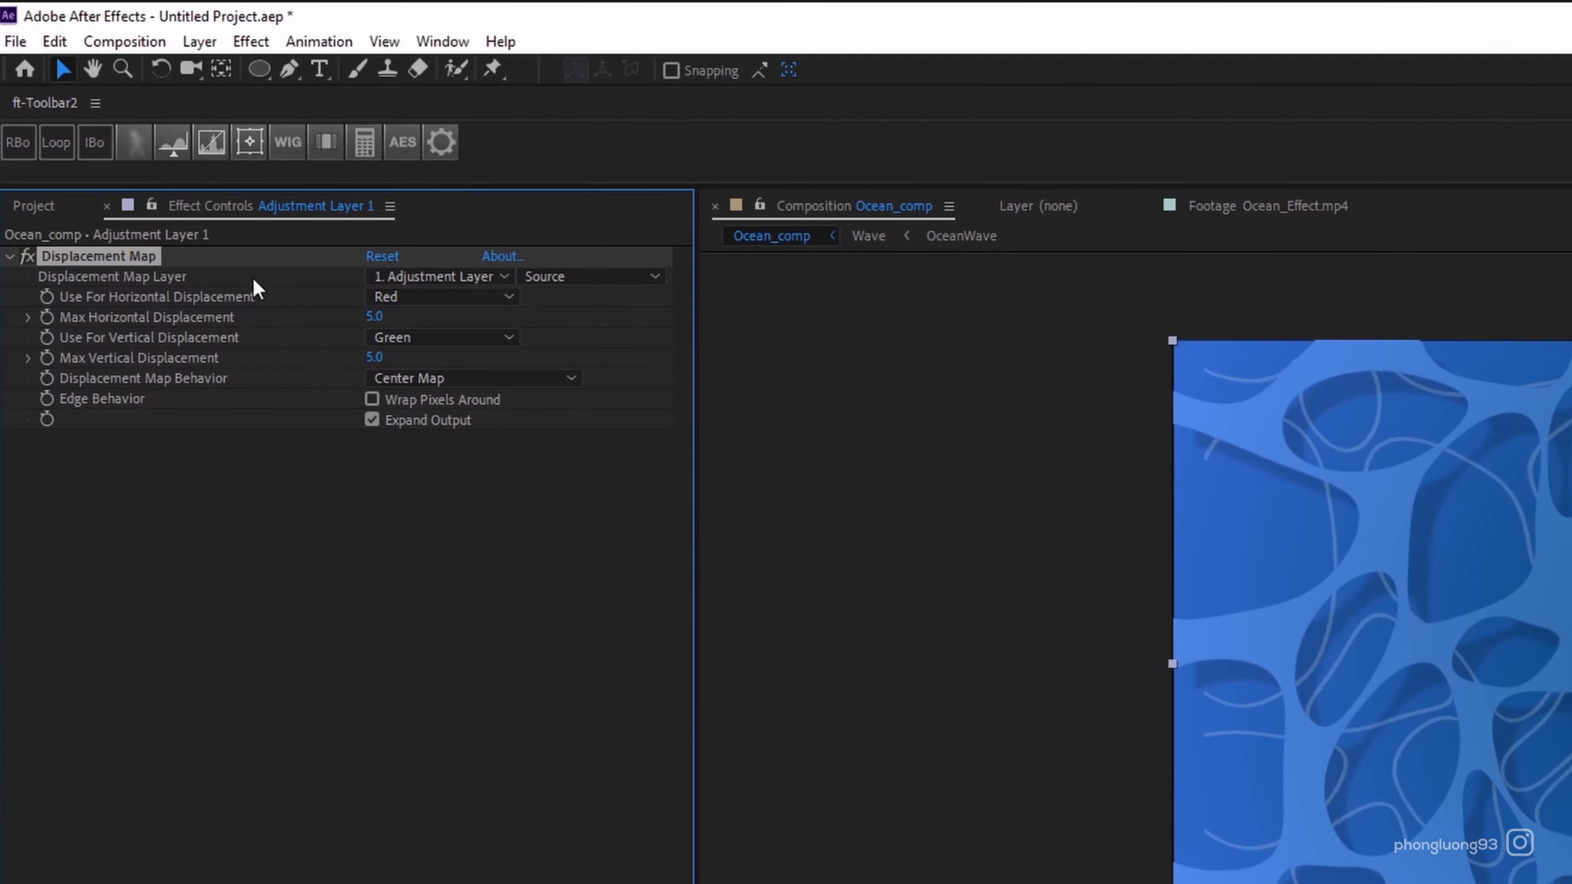
pyautogui.click(223, 140)
pyautogui.click(481, 364)
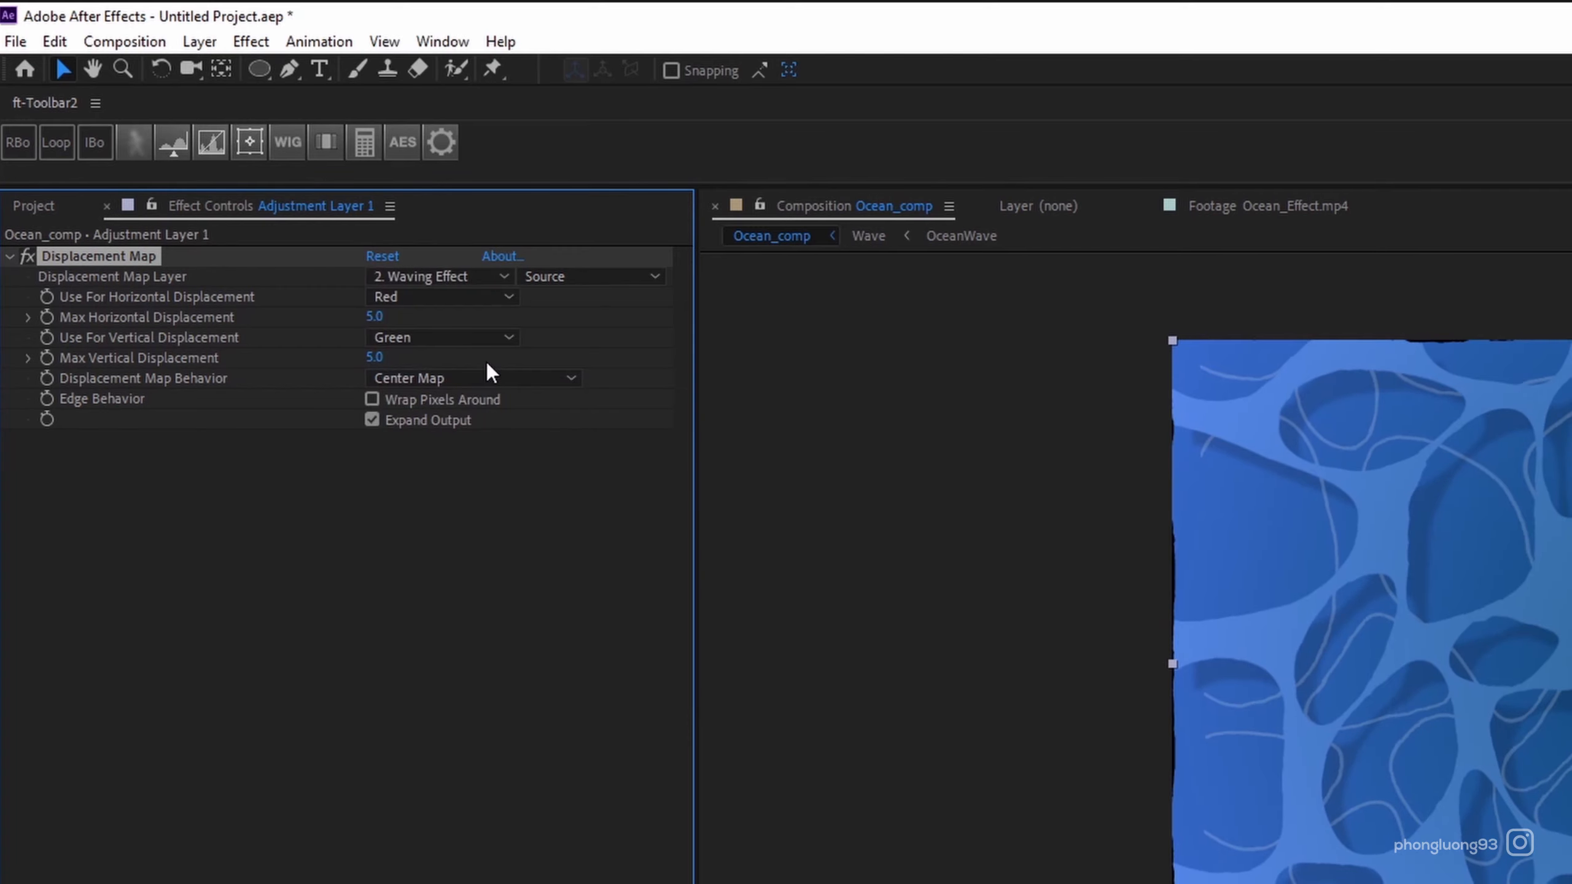
# Use Luminance for both the horizontal and vertical displacement, and raise both maximum displacements to about 40.
pyautogui.click(423, 297)
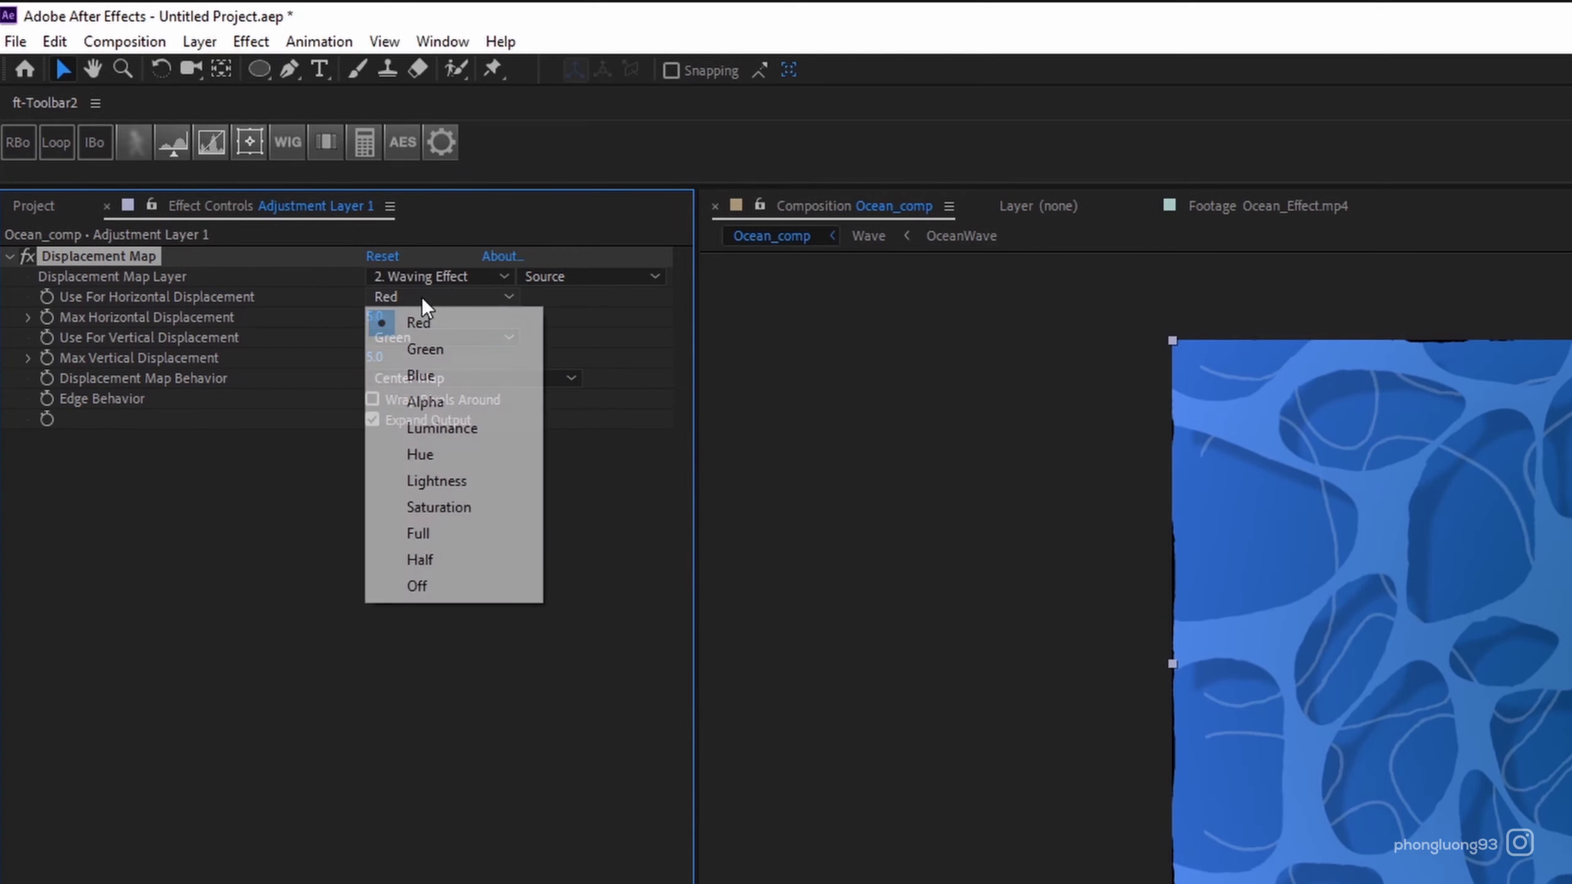
pyautogui.click(459, 429)
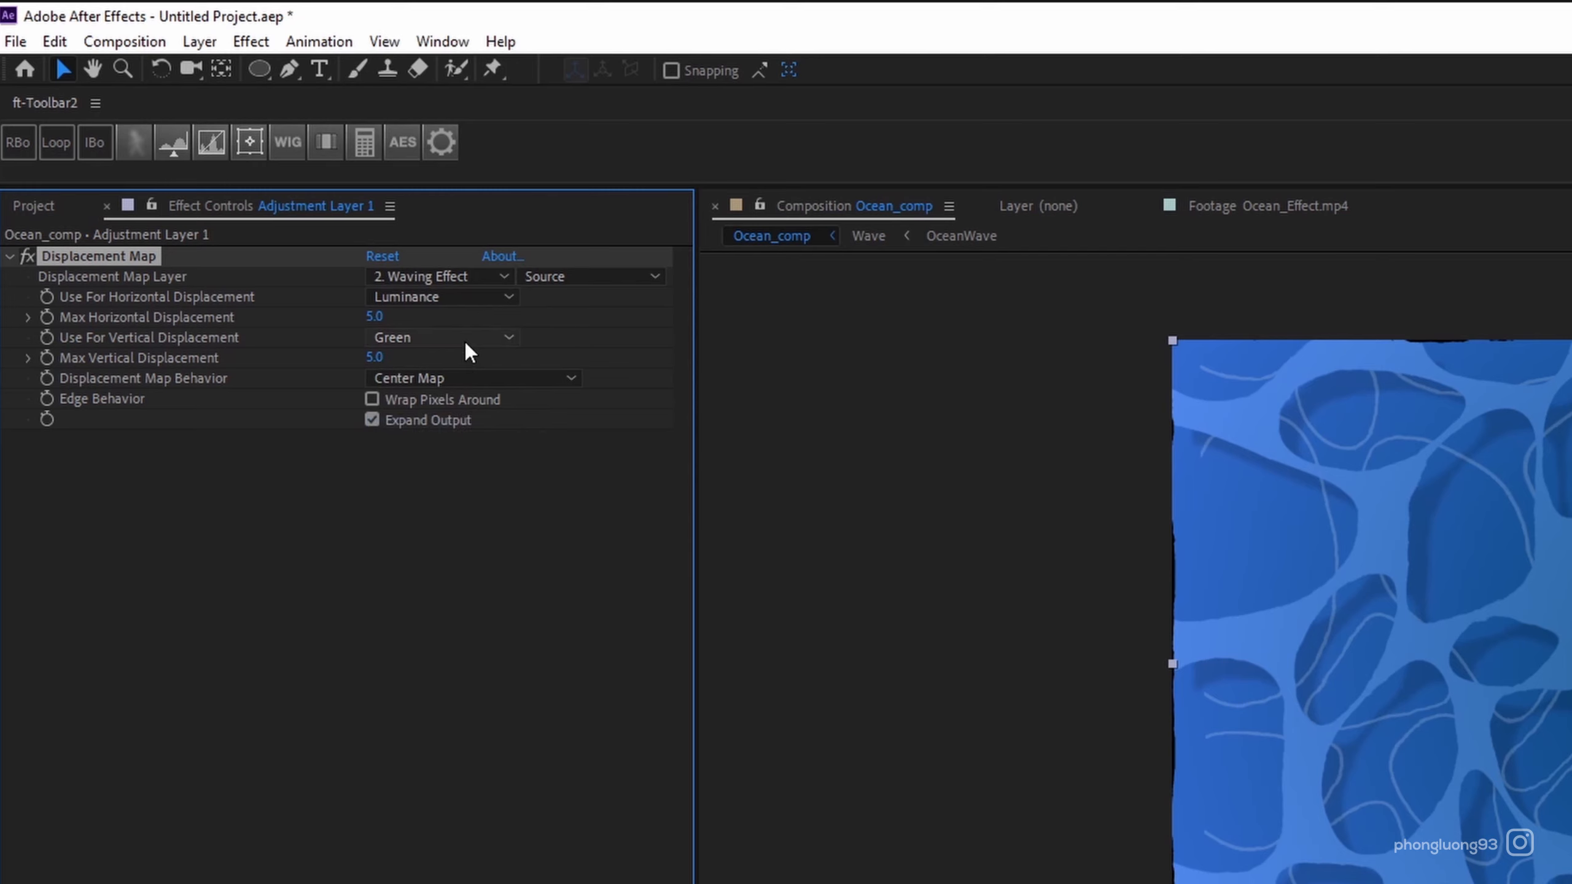
pyautogui.click(464, 339)
pyautogui.click(481, 464)
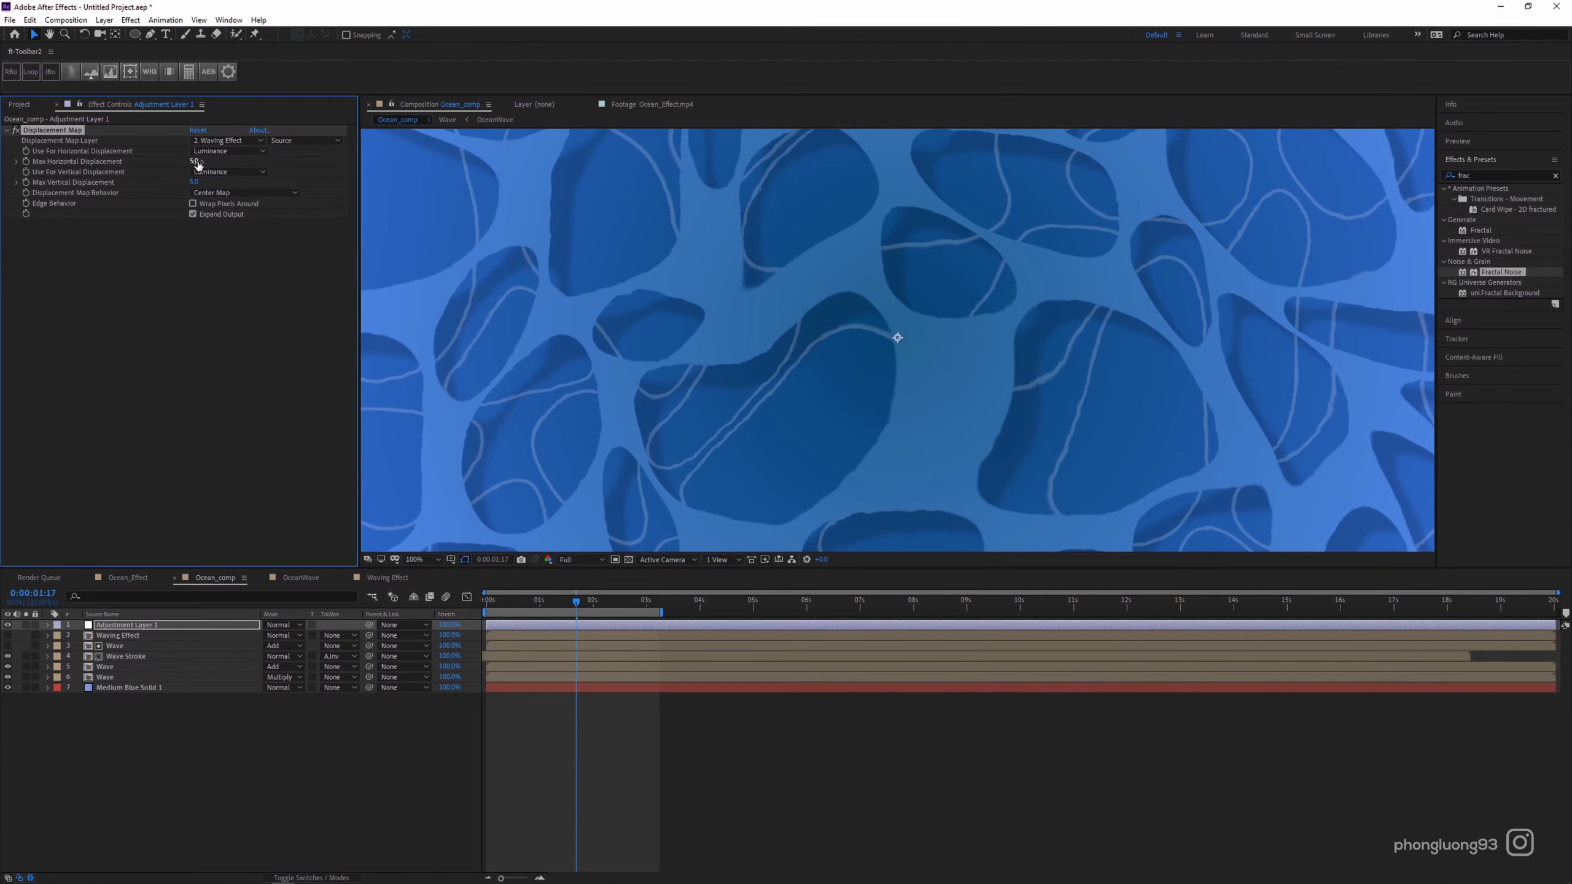
pyautogui.moveTo(374, 316); pyautogui.dragTo(407, 319)
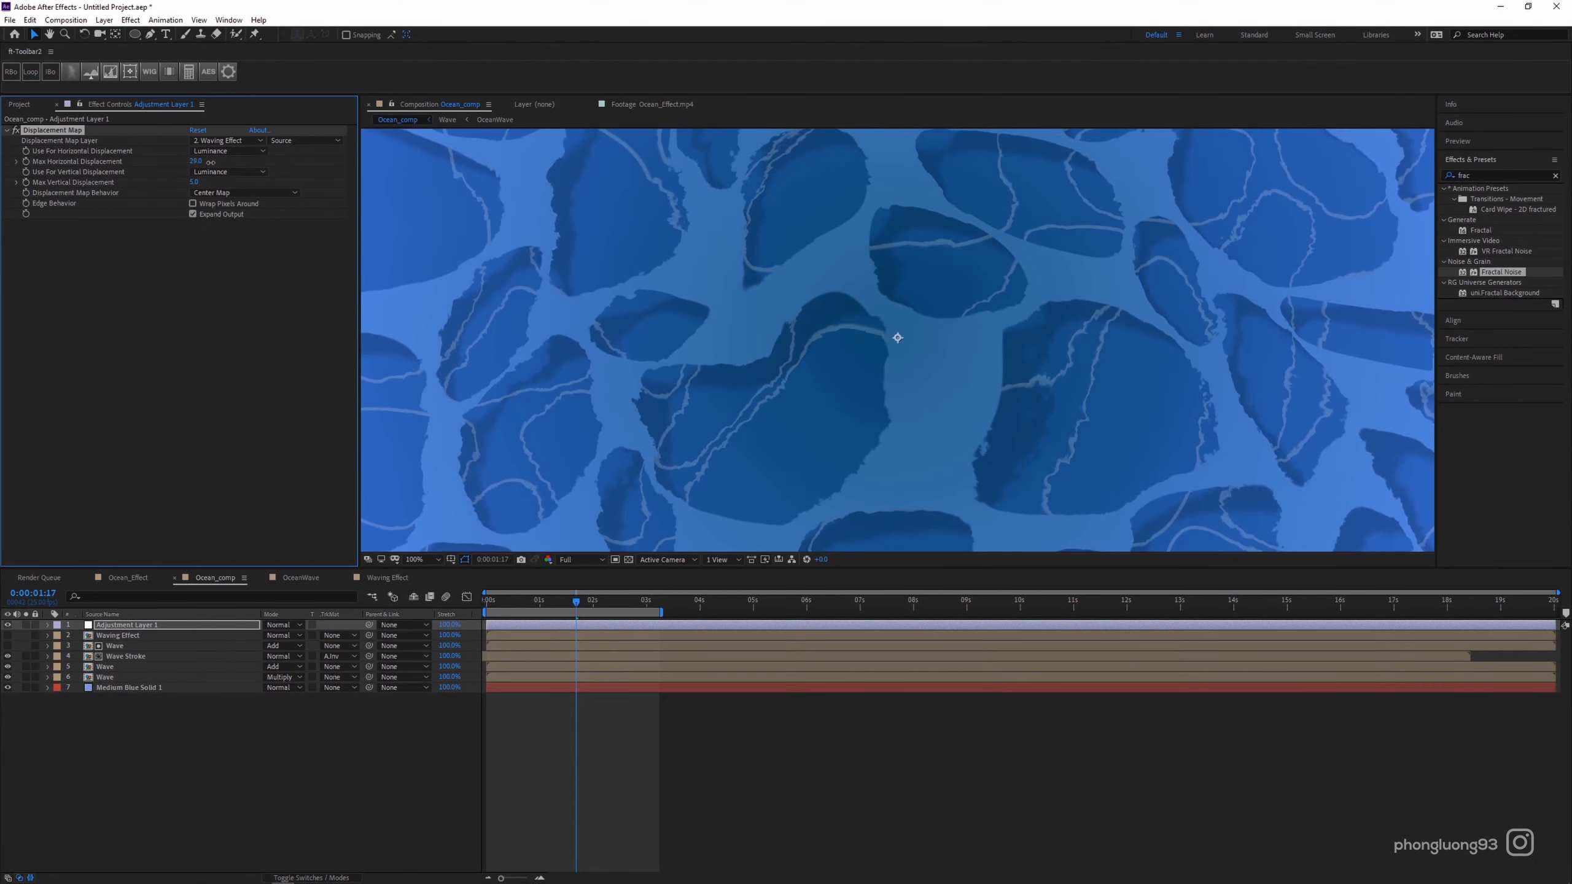
pyautogui.moveTo(211, 162); pyautogui.dragTo(218, 183)
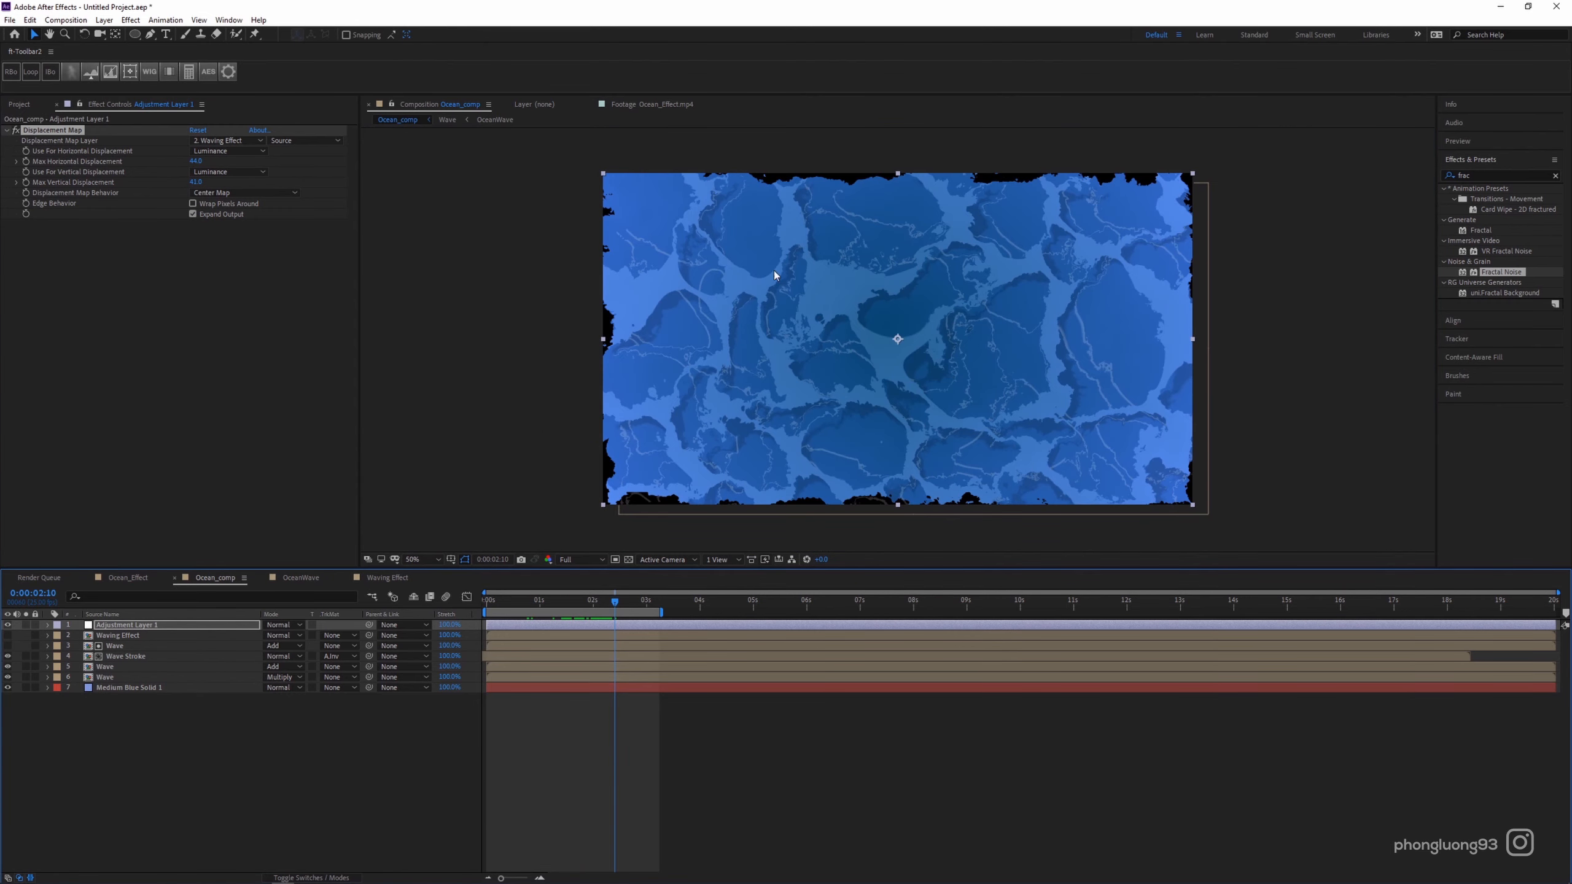
# Adjust the Fractal Noise scale on the solid in the Waving Effect composition to get broader, smoother noise.
pyautogui.doubleClick(154, 637)
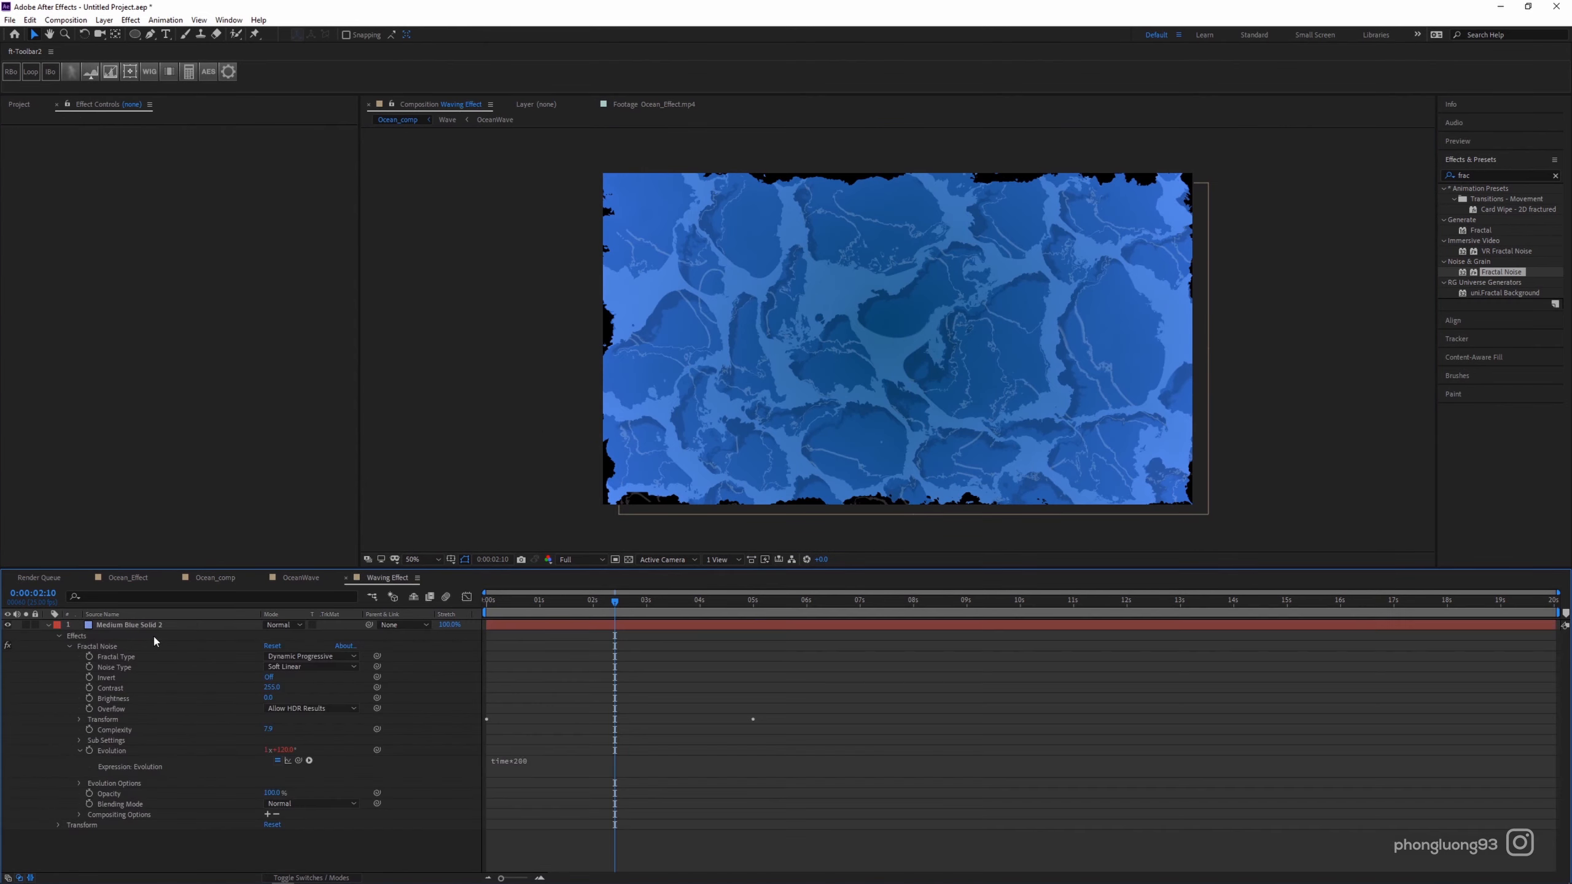
pyautogui.click(180, 624)
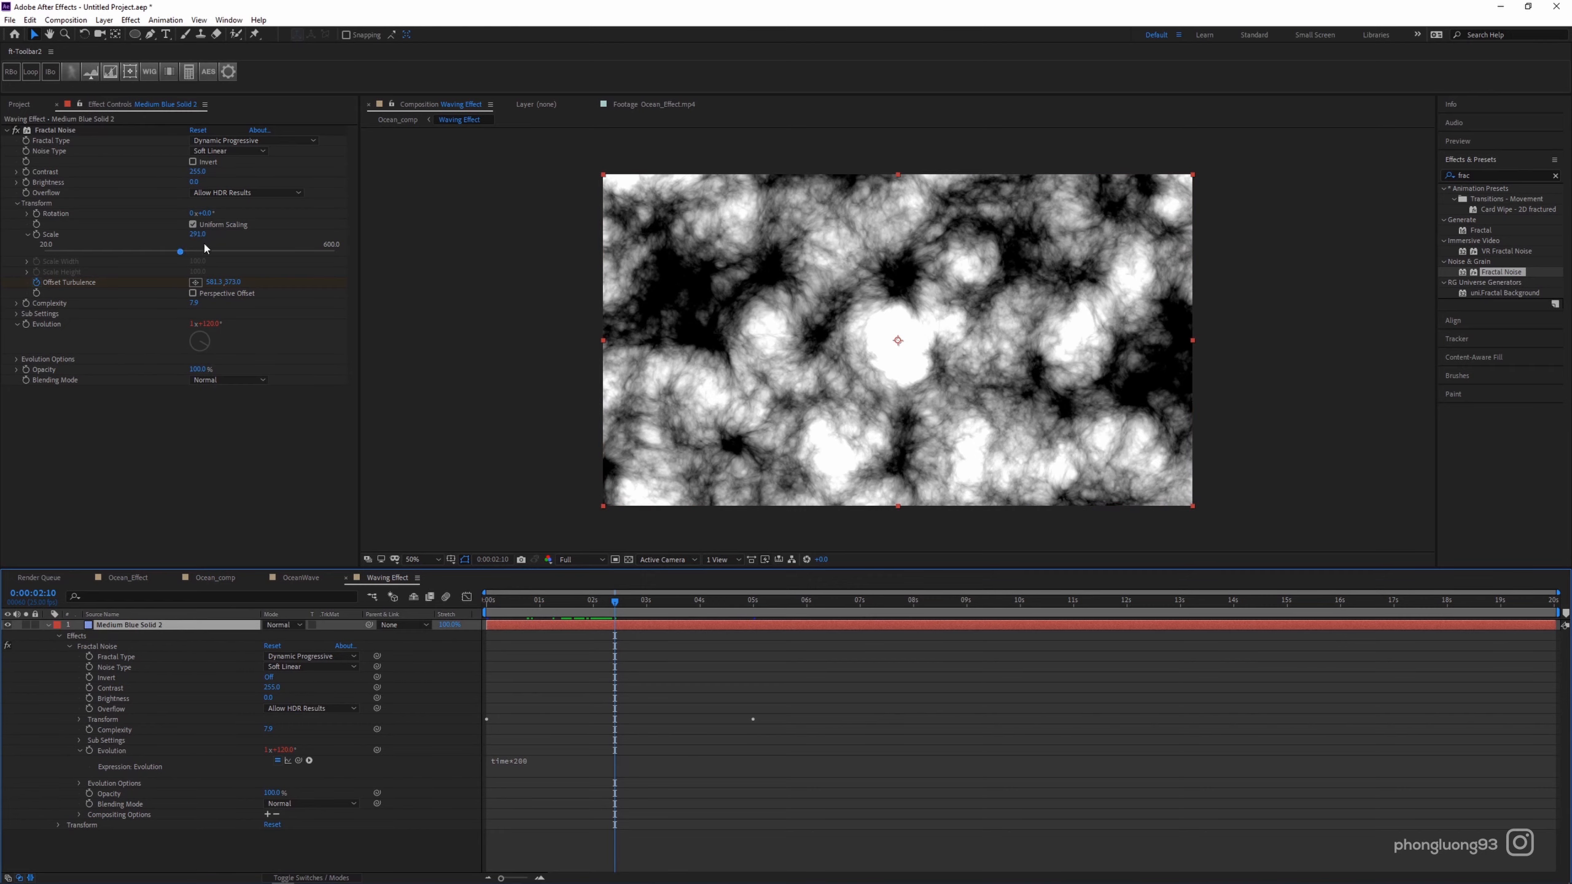
pyautogui.moveTo(198, 234); pyautogui.dragTo(410, 258)
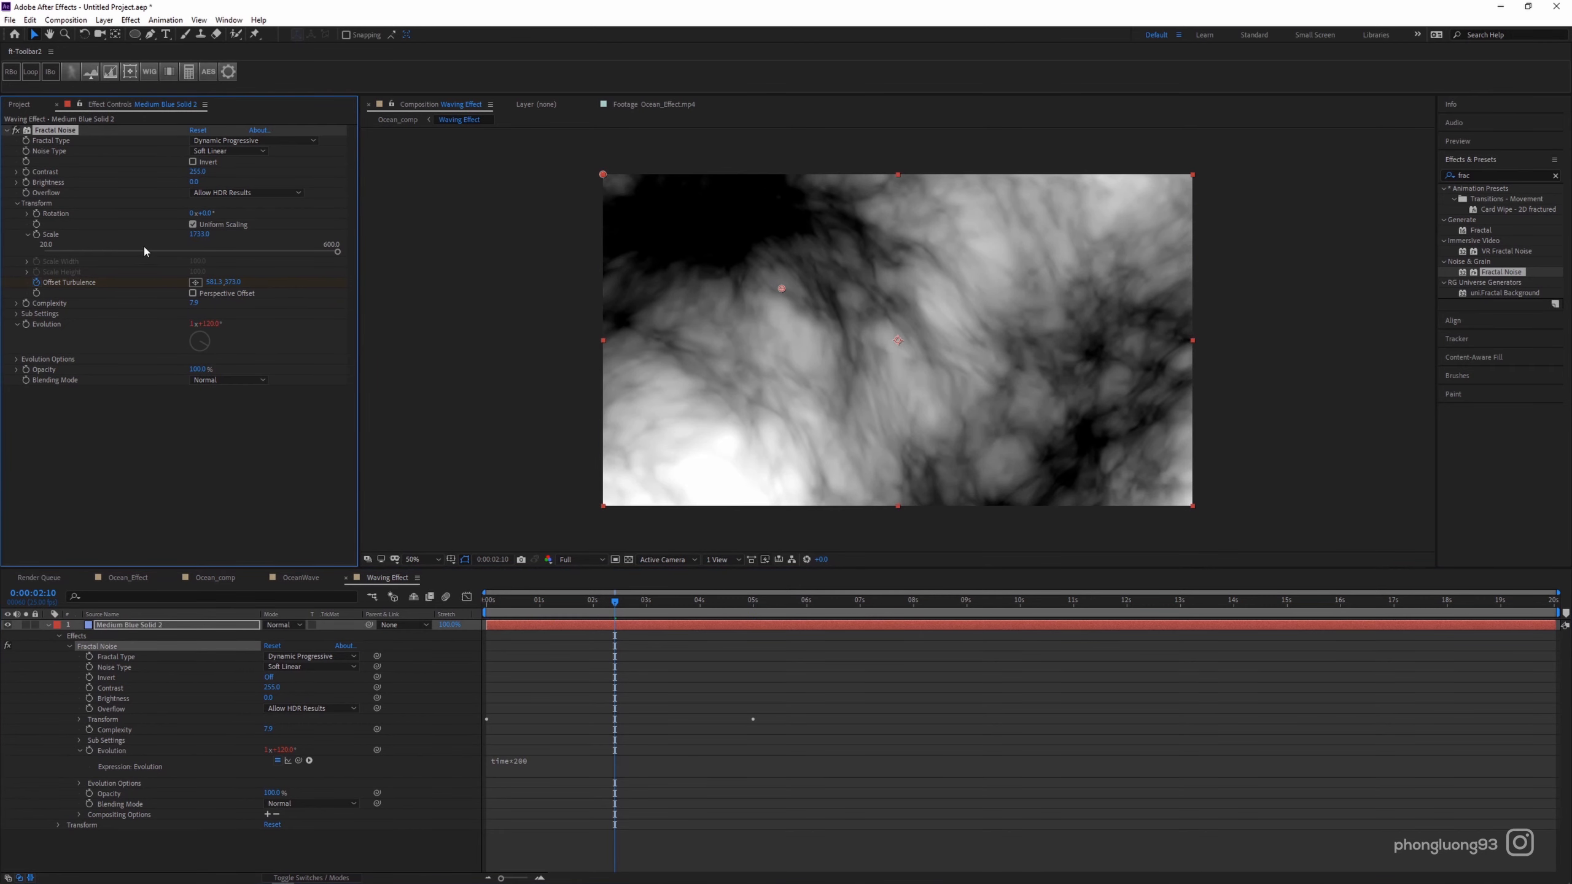
pyautogui.moveTo(203, 235); pyautogui.dragTo(33, 287)
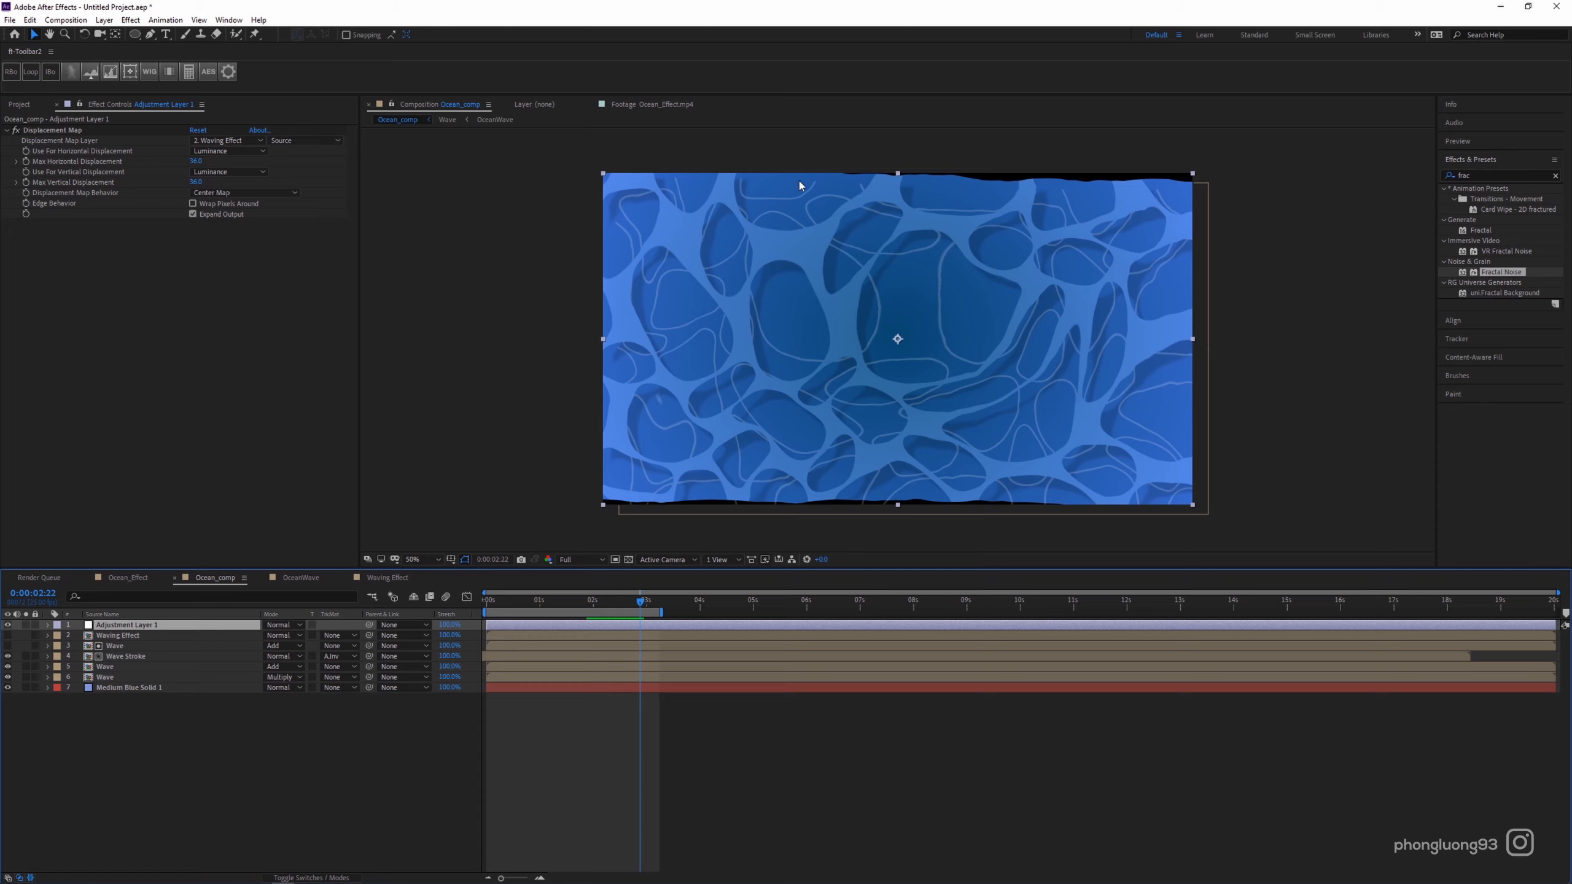
# Apply the Transform effect to the adjustment layer and set its scale to 114 so the image covers the frame edges.
pyautogui.click(131, 20)
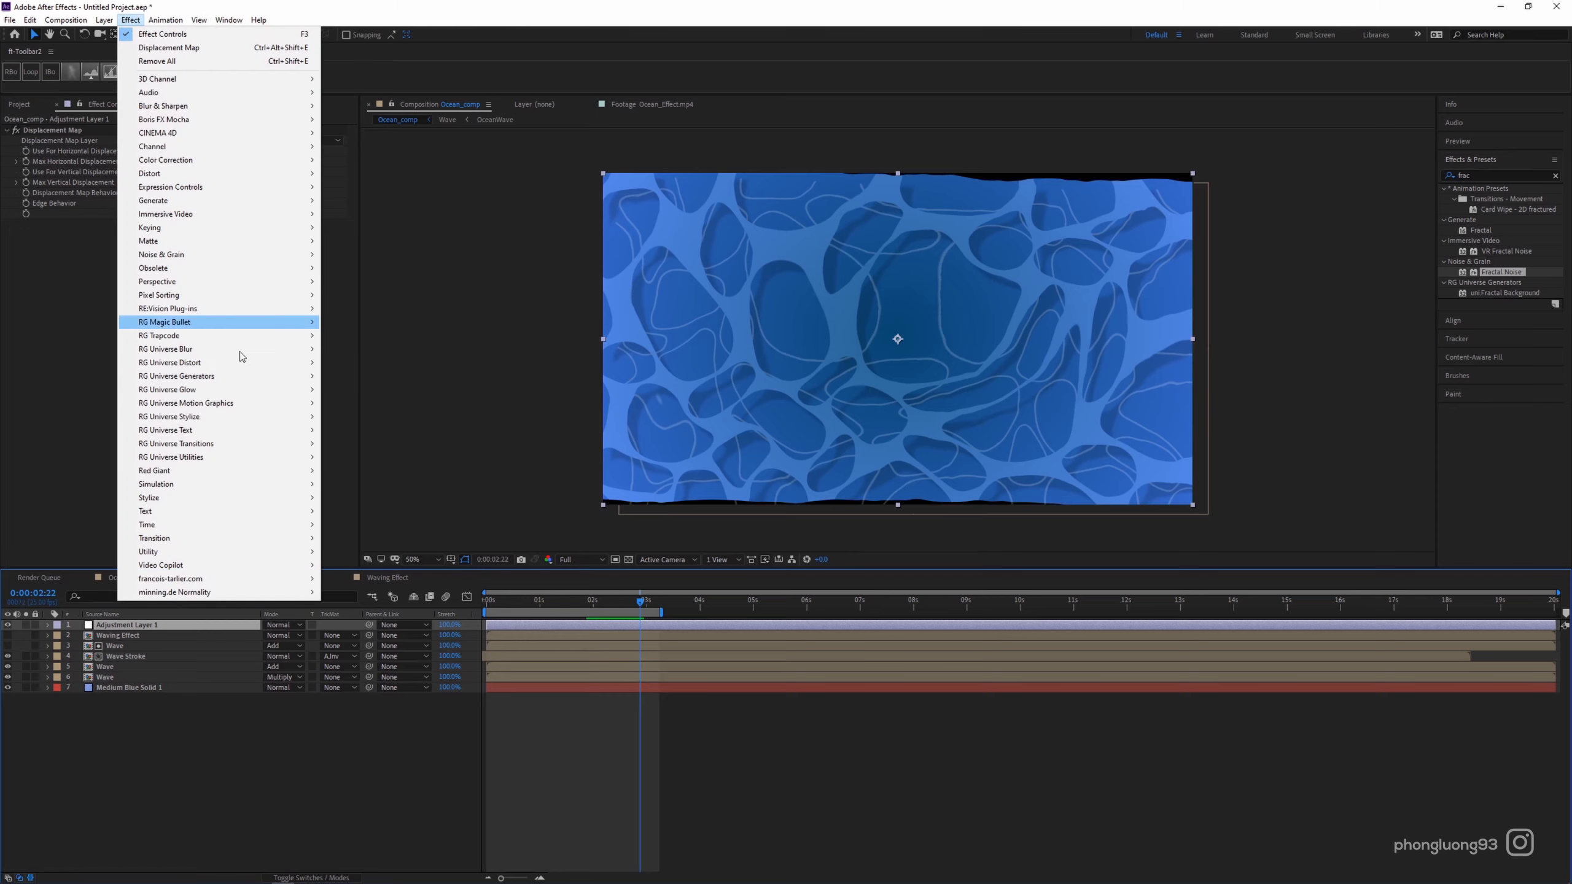
pyautogui.moveTo(263, 177)
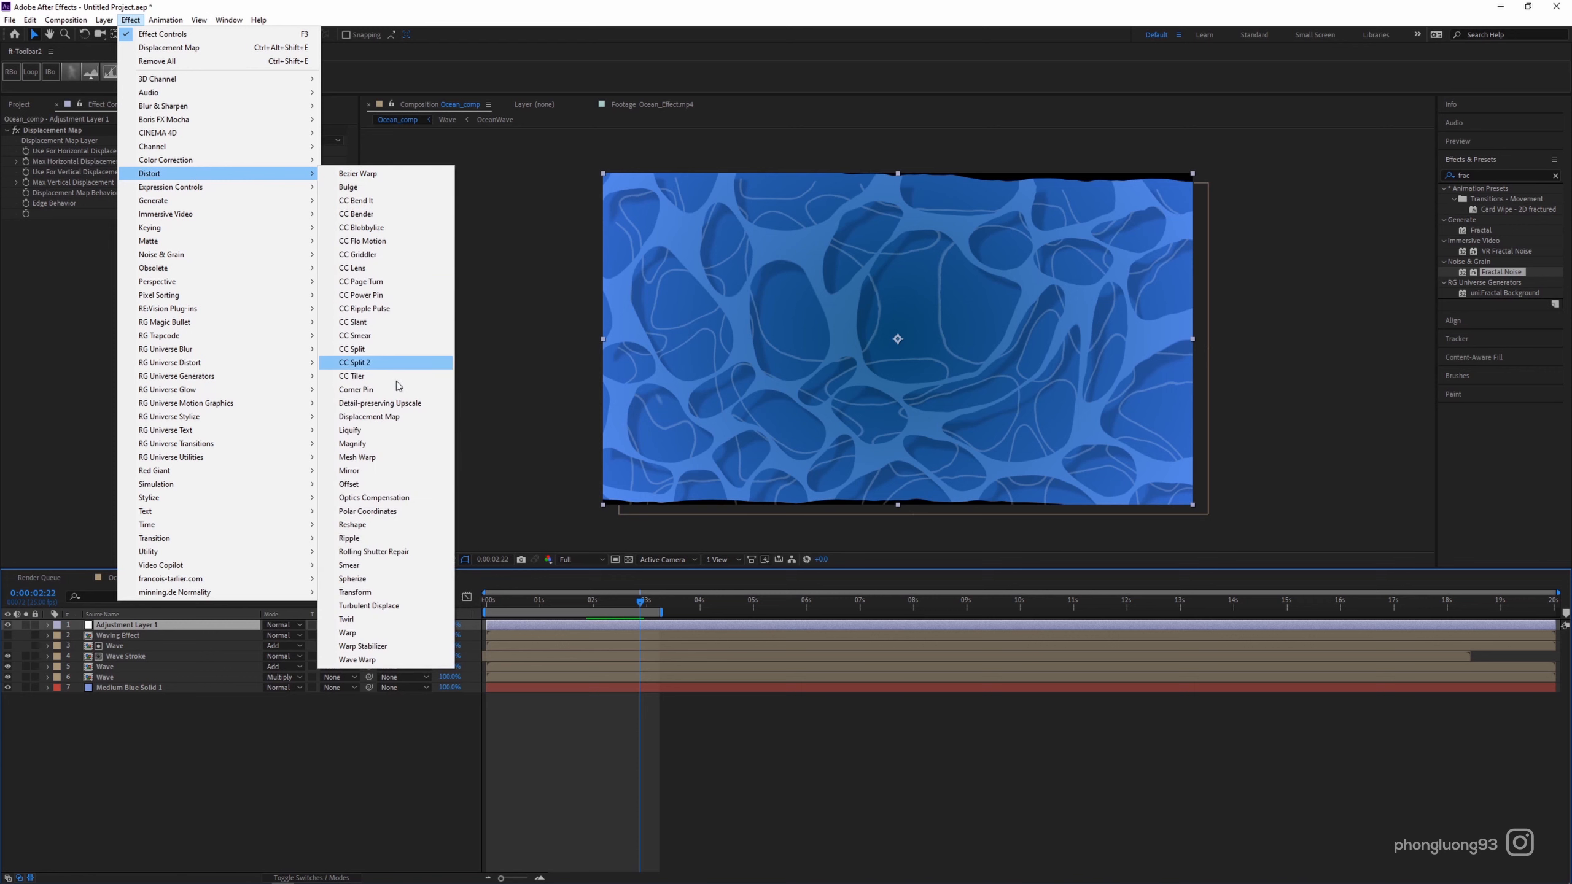
pyautogui.click(367, 594)
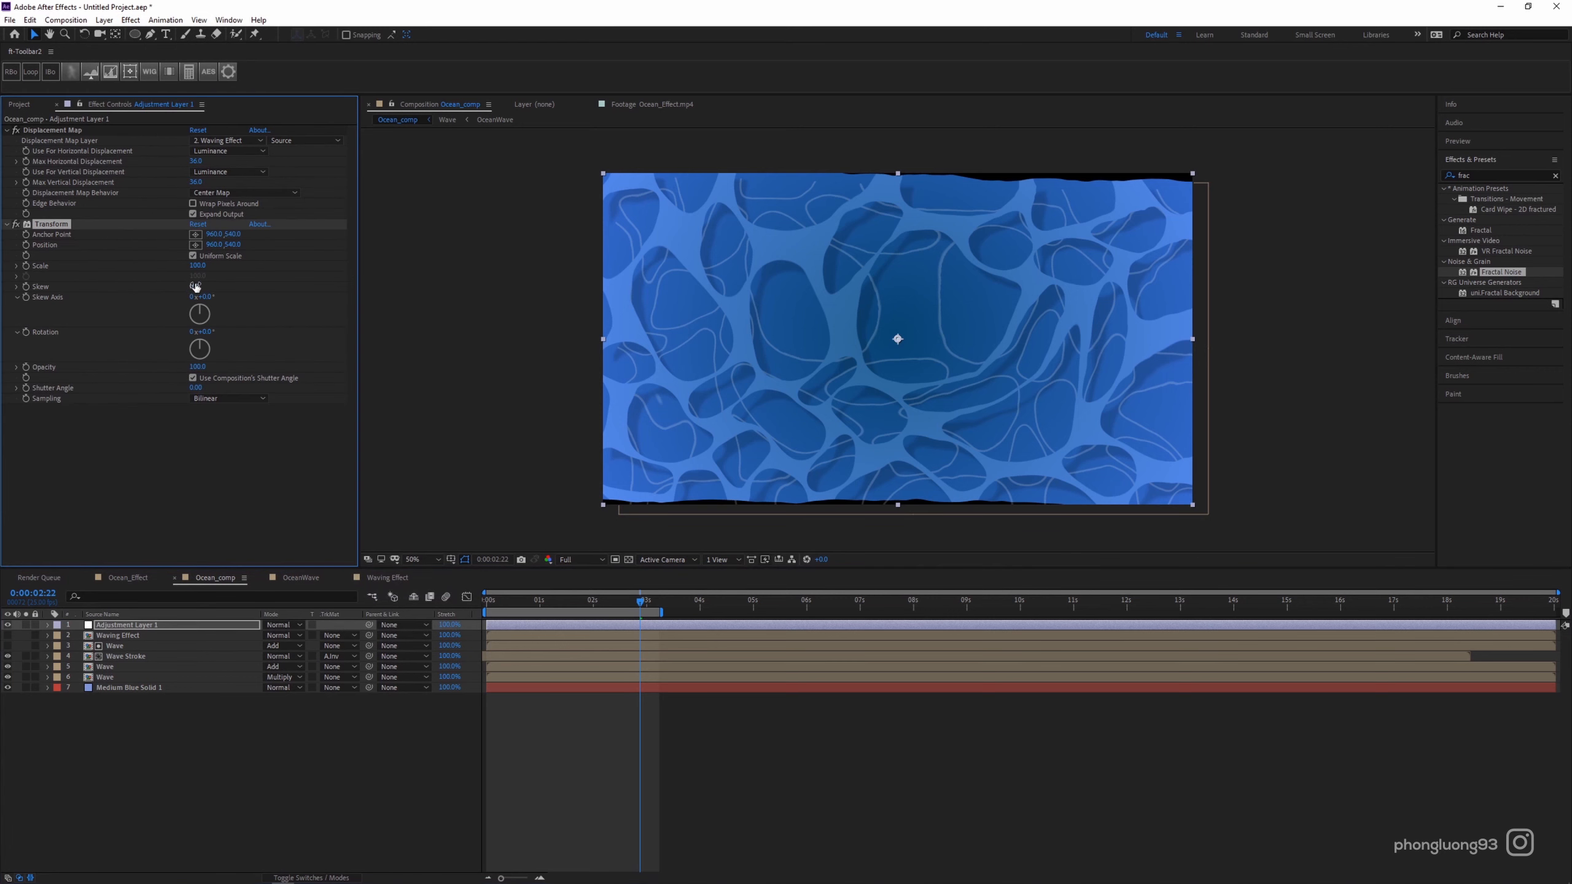
pyautogui.moveTo(196, 267); pyautogui.dragTo(203, 265)
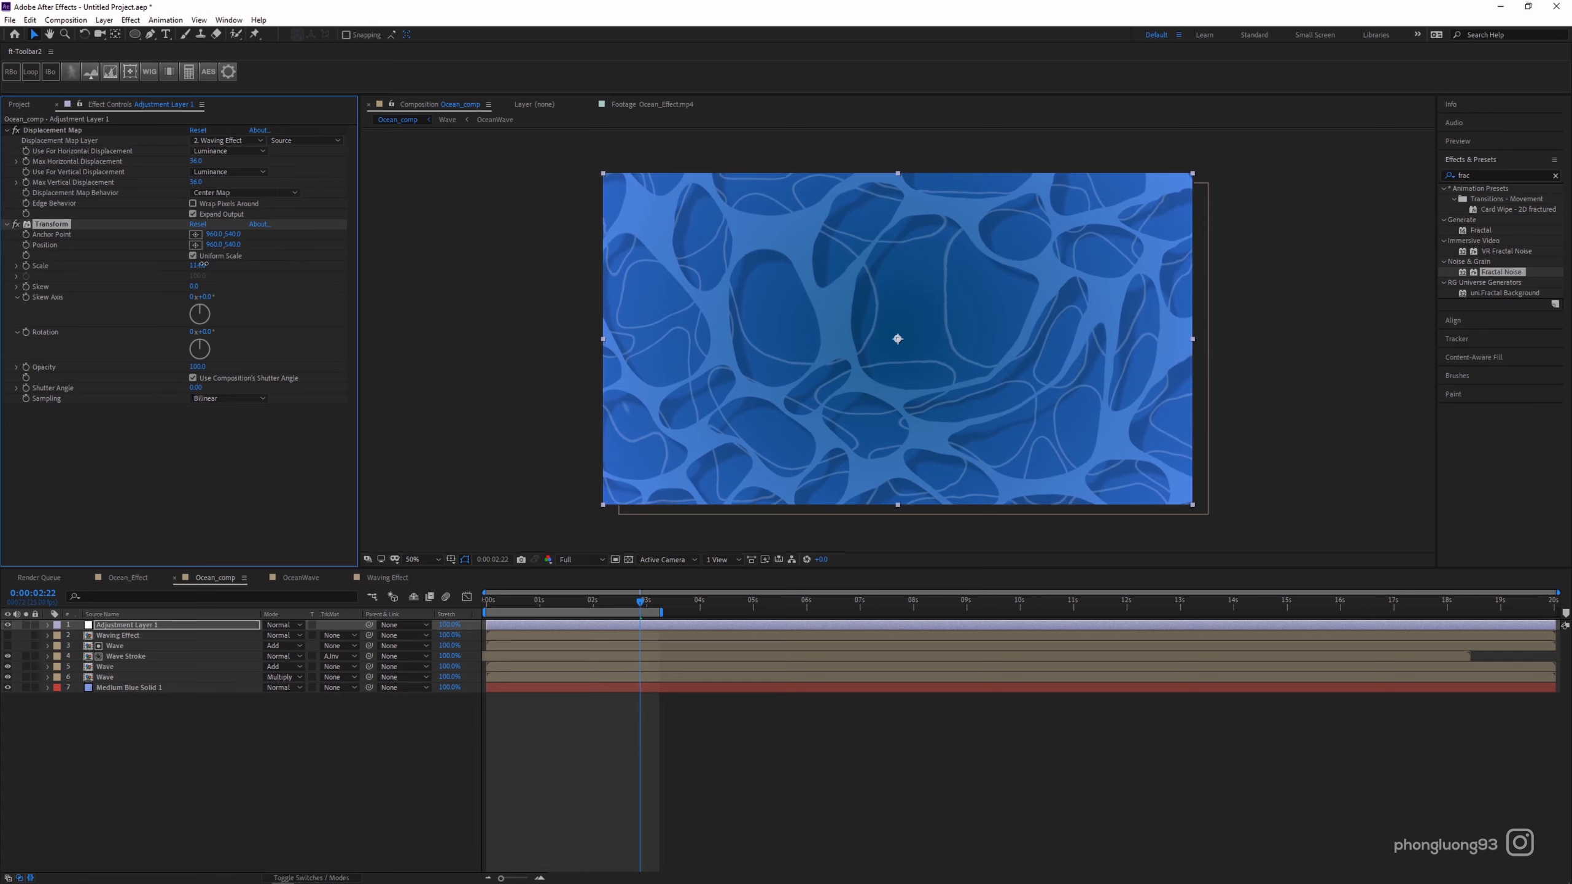
pyautogui.click(501, 610)
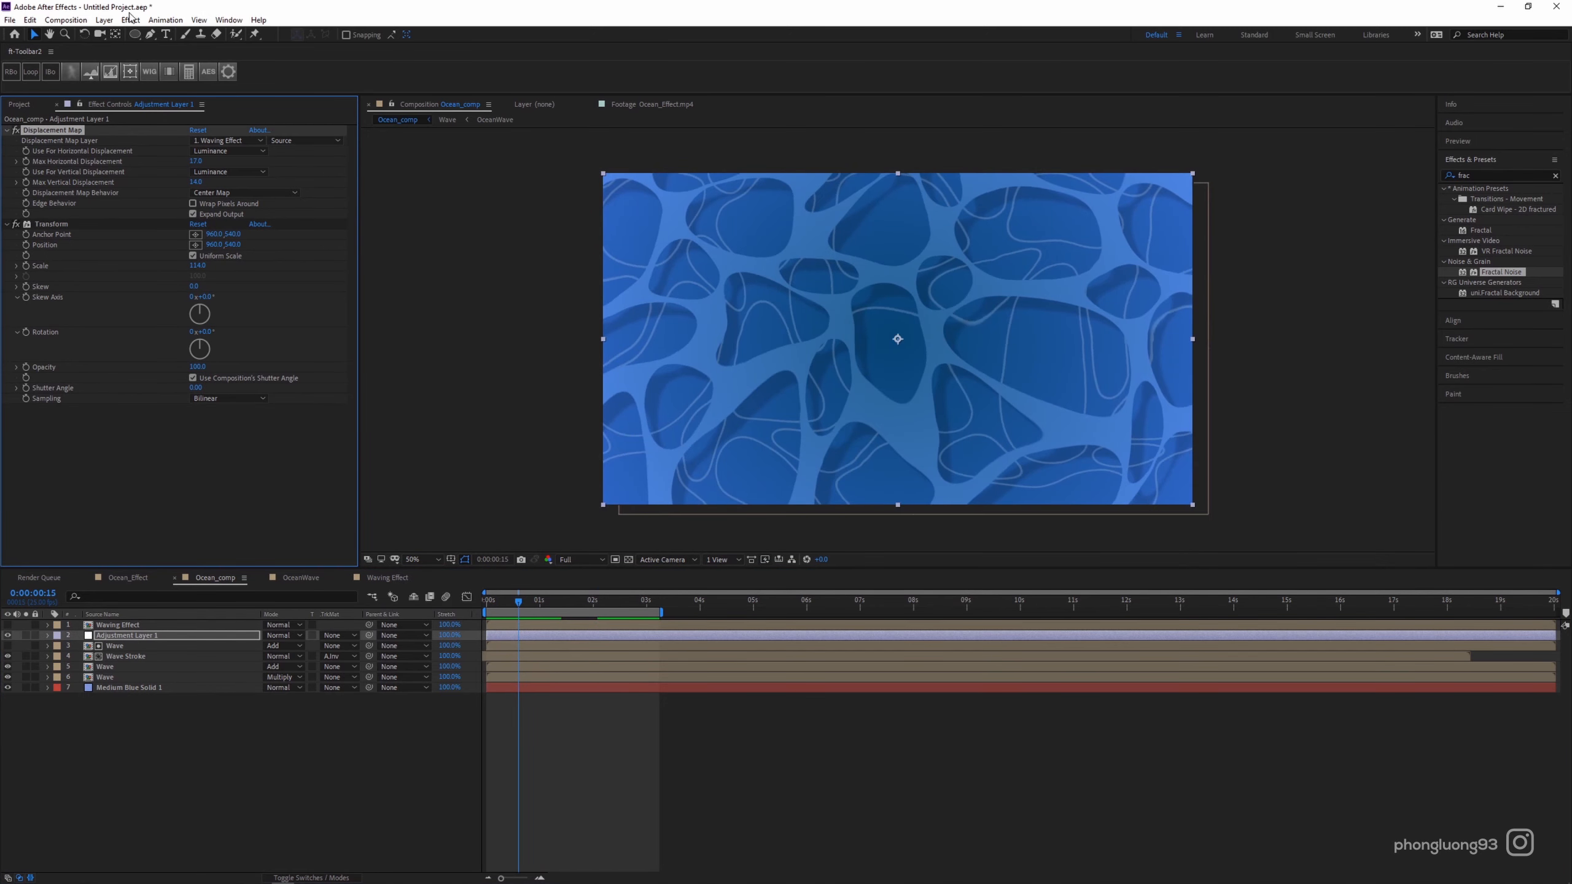
# Apply Posterize Time to the adjustment layer with a frame rate of 15 and preview the animation.
pyautogui.click(1485, 175)
pyautogui.write('post')
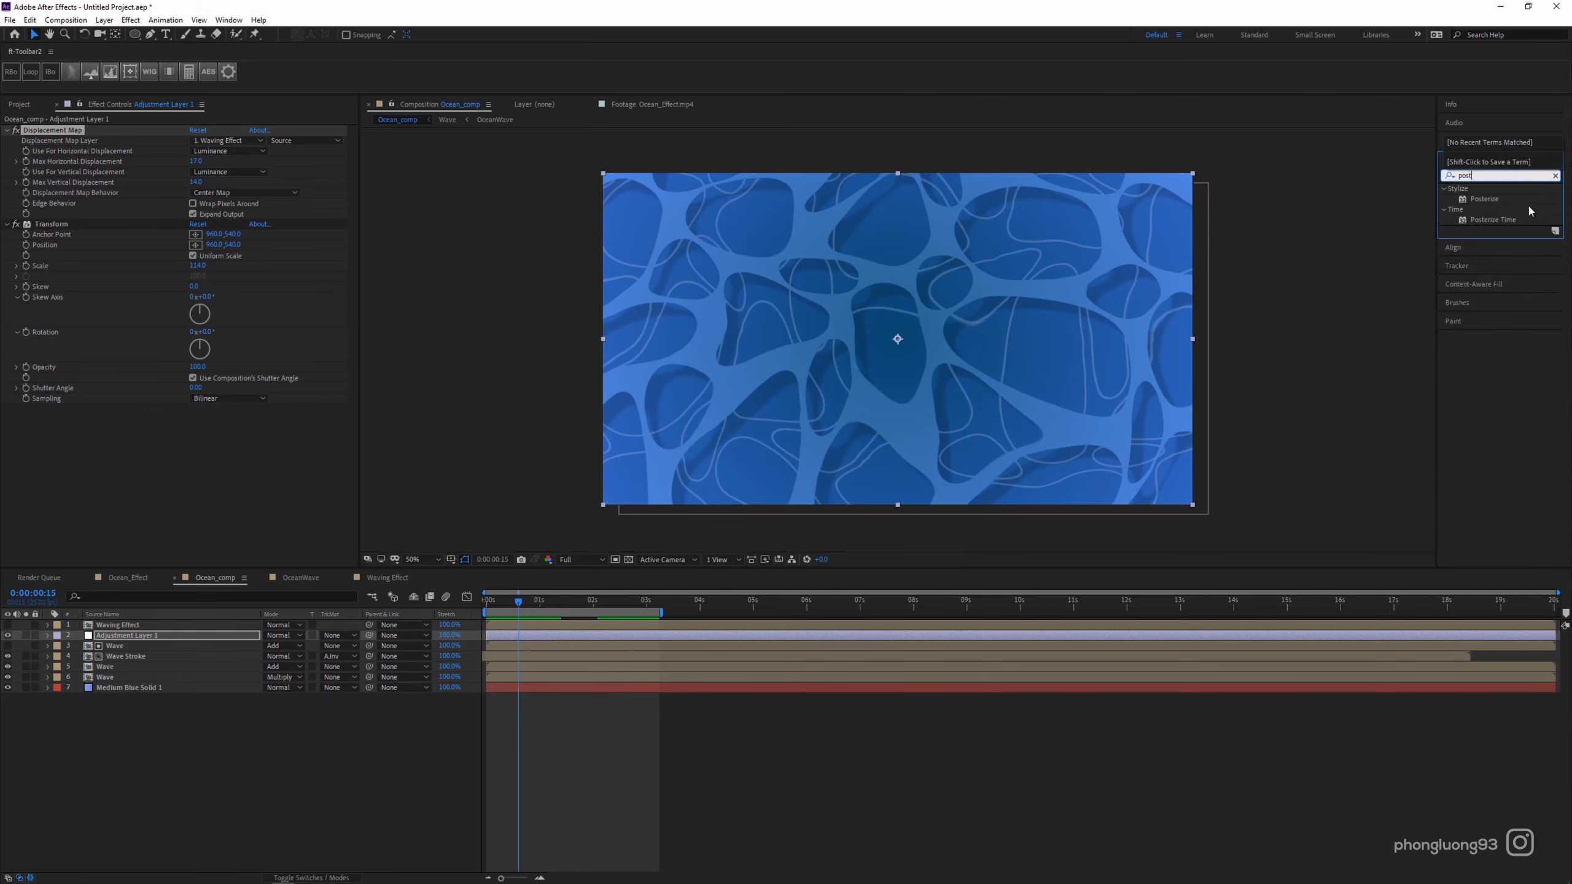
pyautogui.moveTo(1505, 222); pyautogui.dragTo(106, 461)
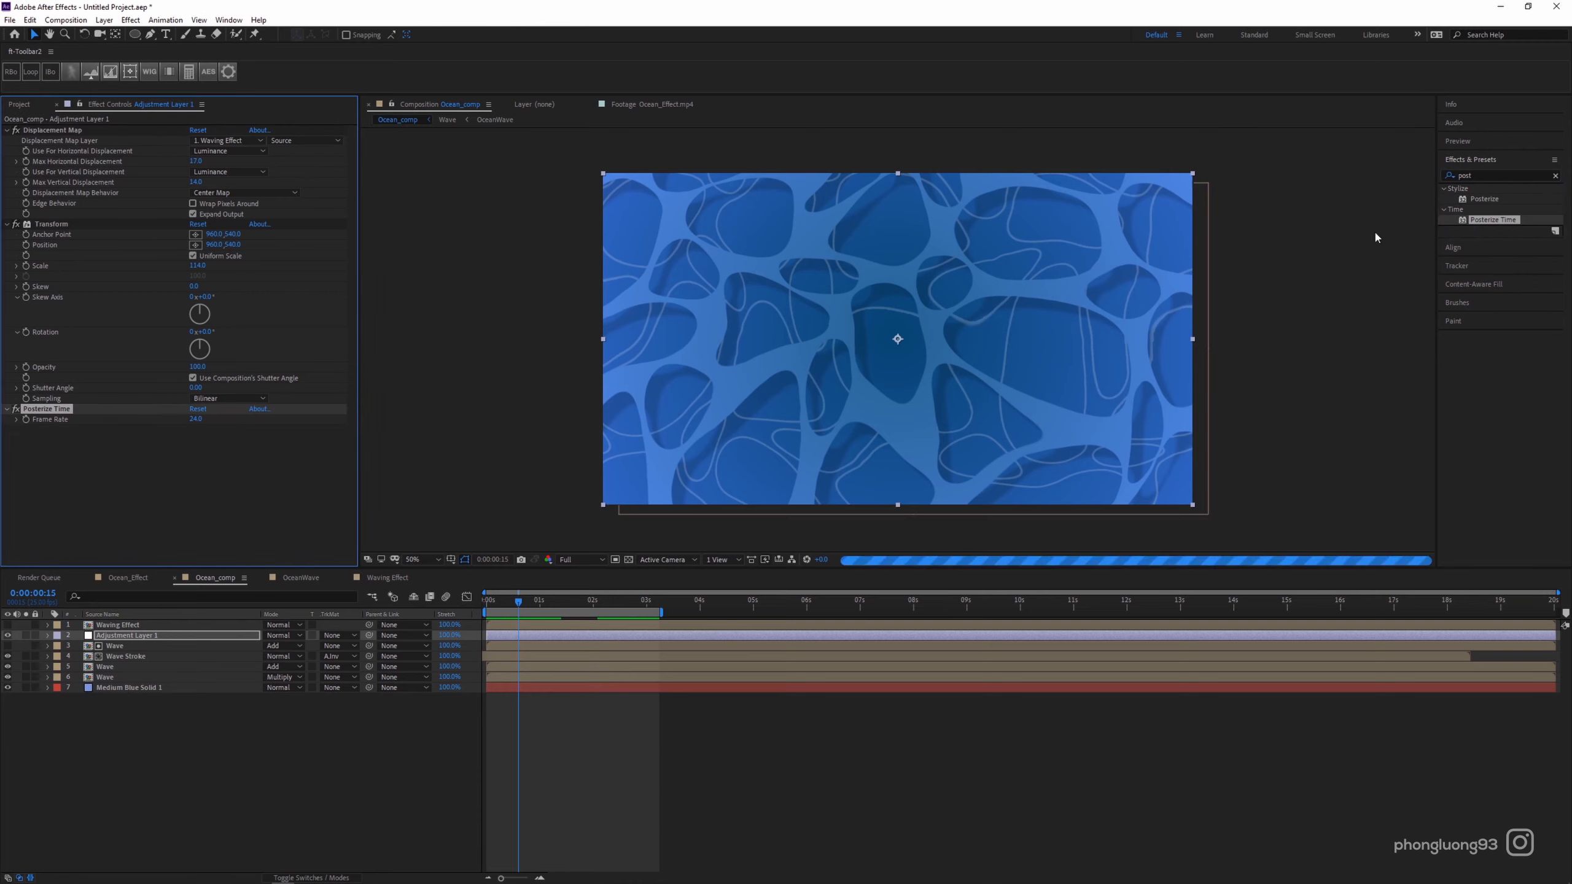
pyautogui.write('1')
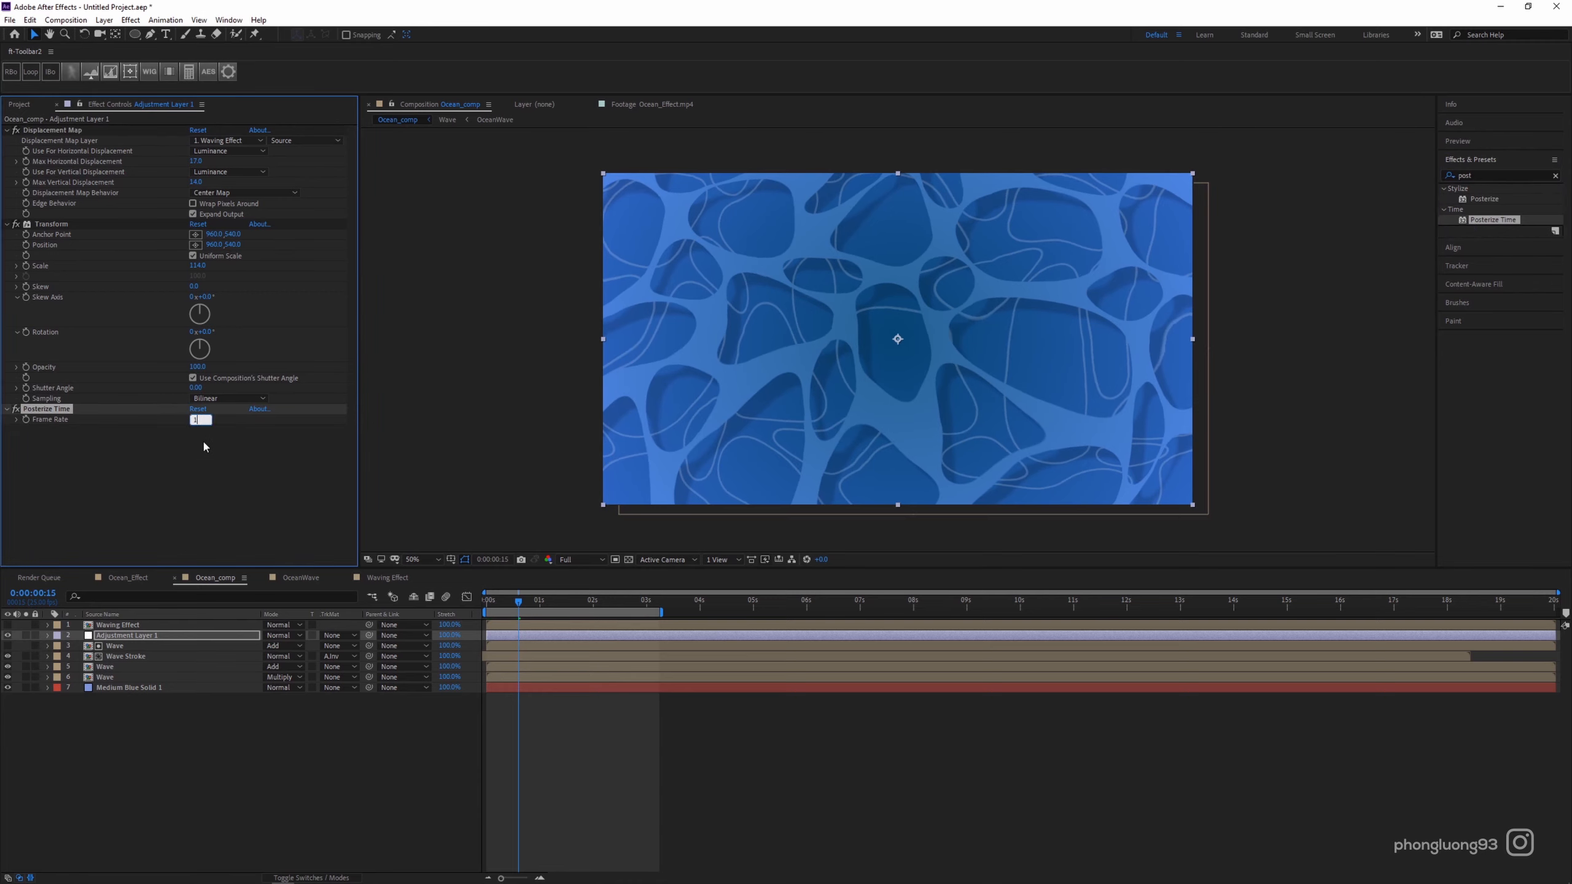
pyautogui.write('5')
pyautogui.press('Return')
pyautogui.press('space')
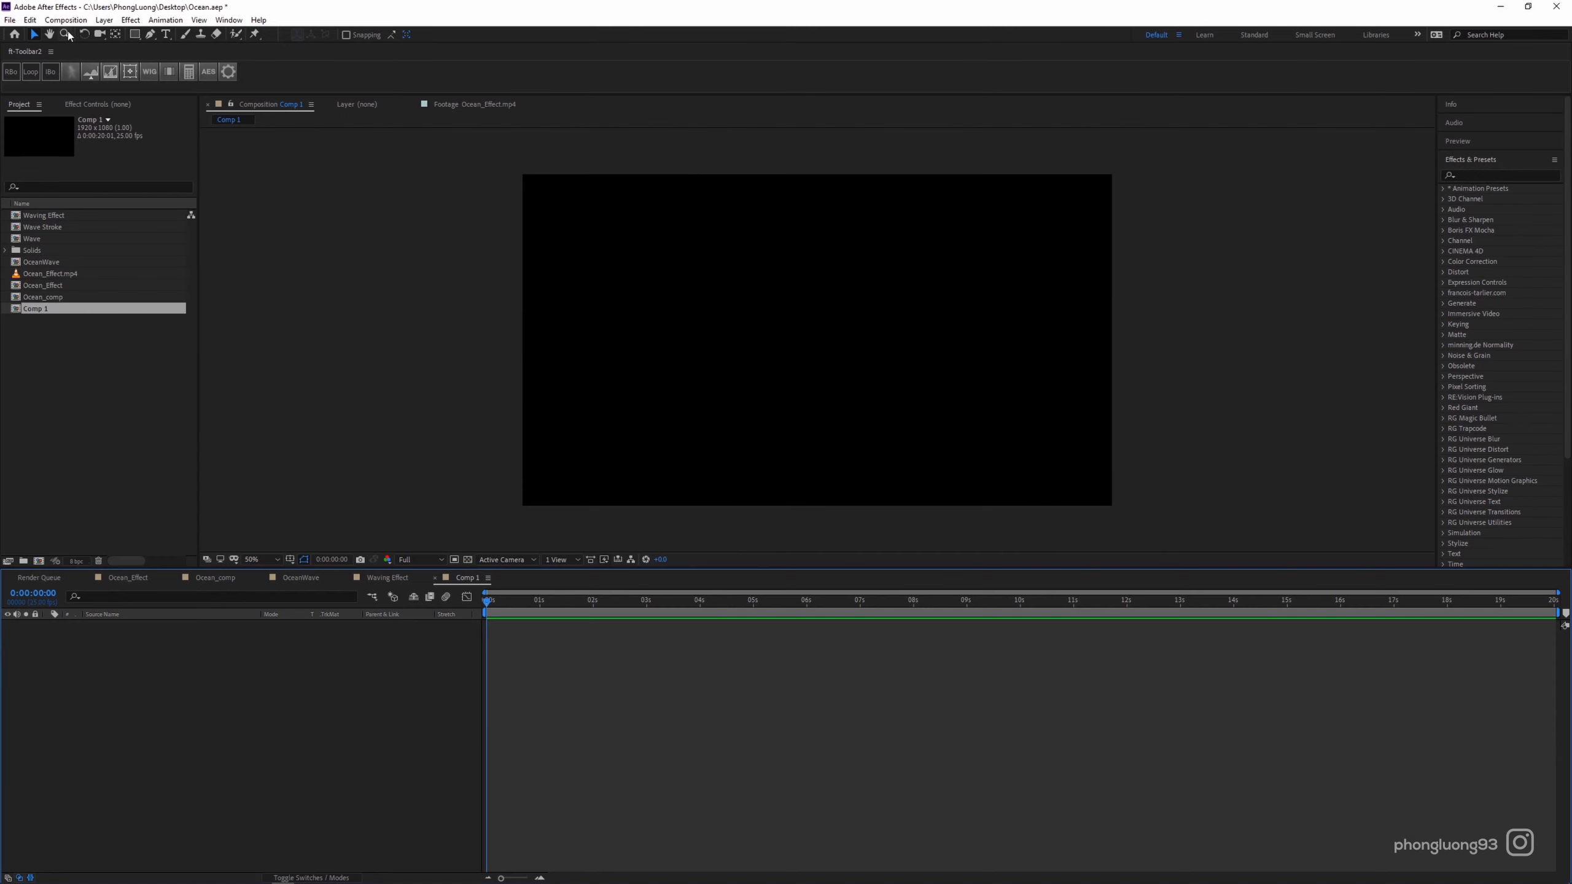
# Add a comp-sized solid to Comp 1 and apply the Cell Pattern effect to it.
pyautogui.click(104, 20)
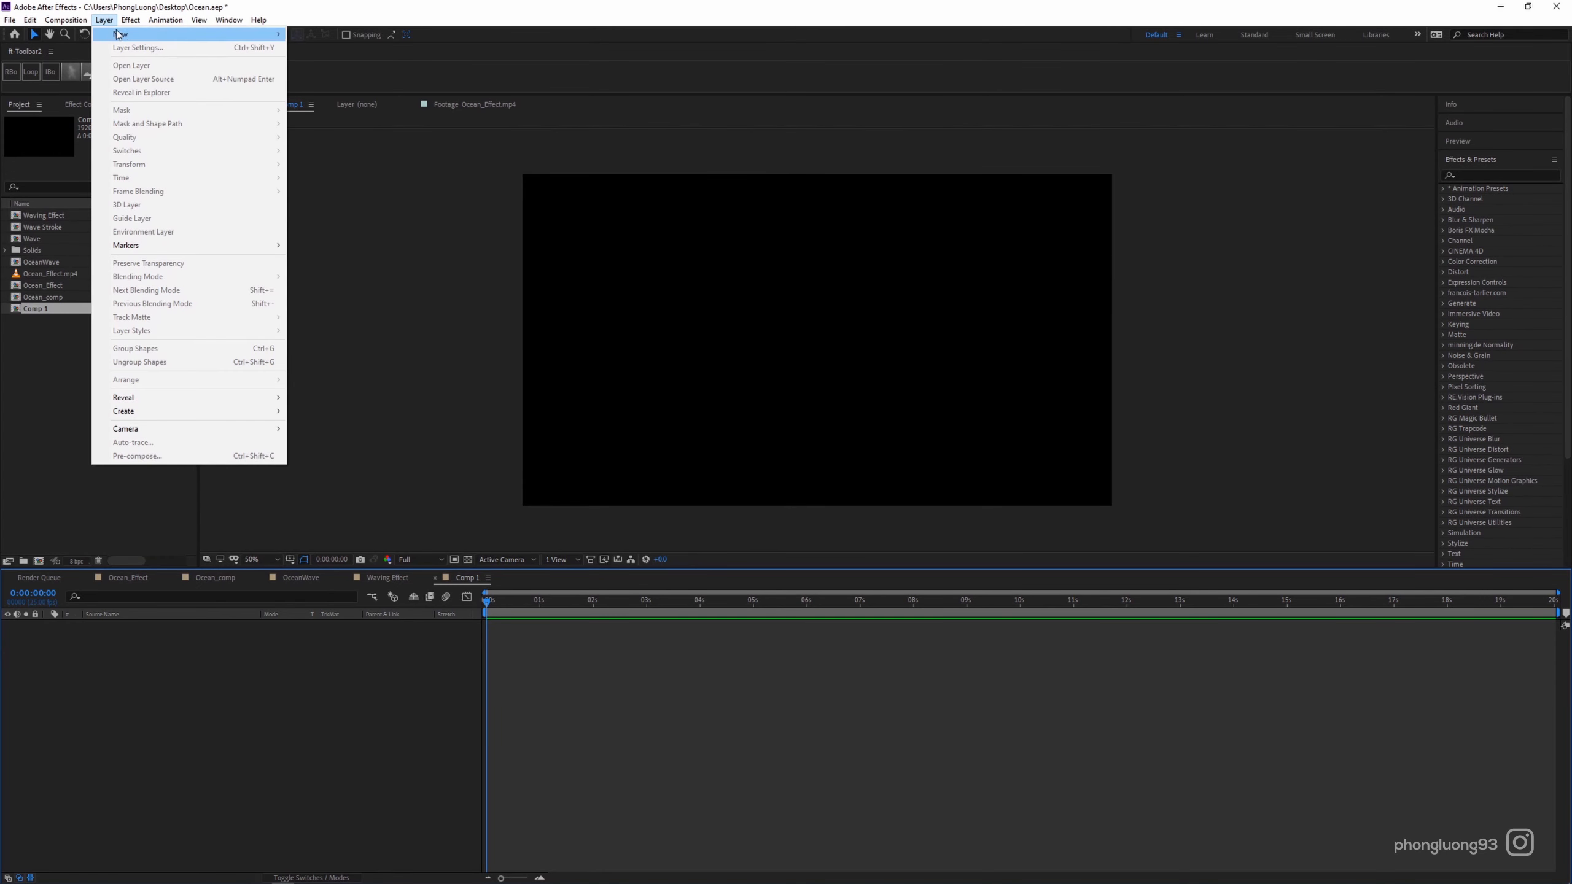
pyautogui.moveTo(120, 33)
pyautogui.click(309, 47)
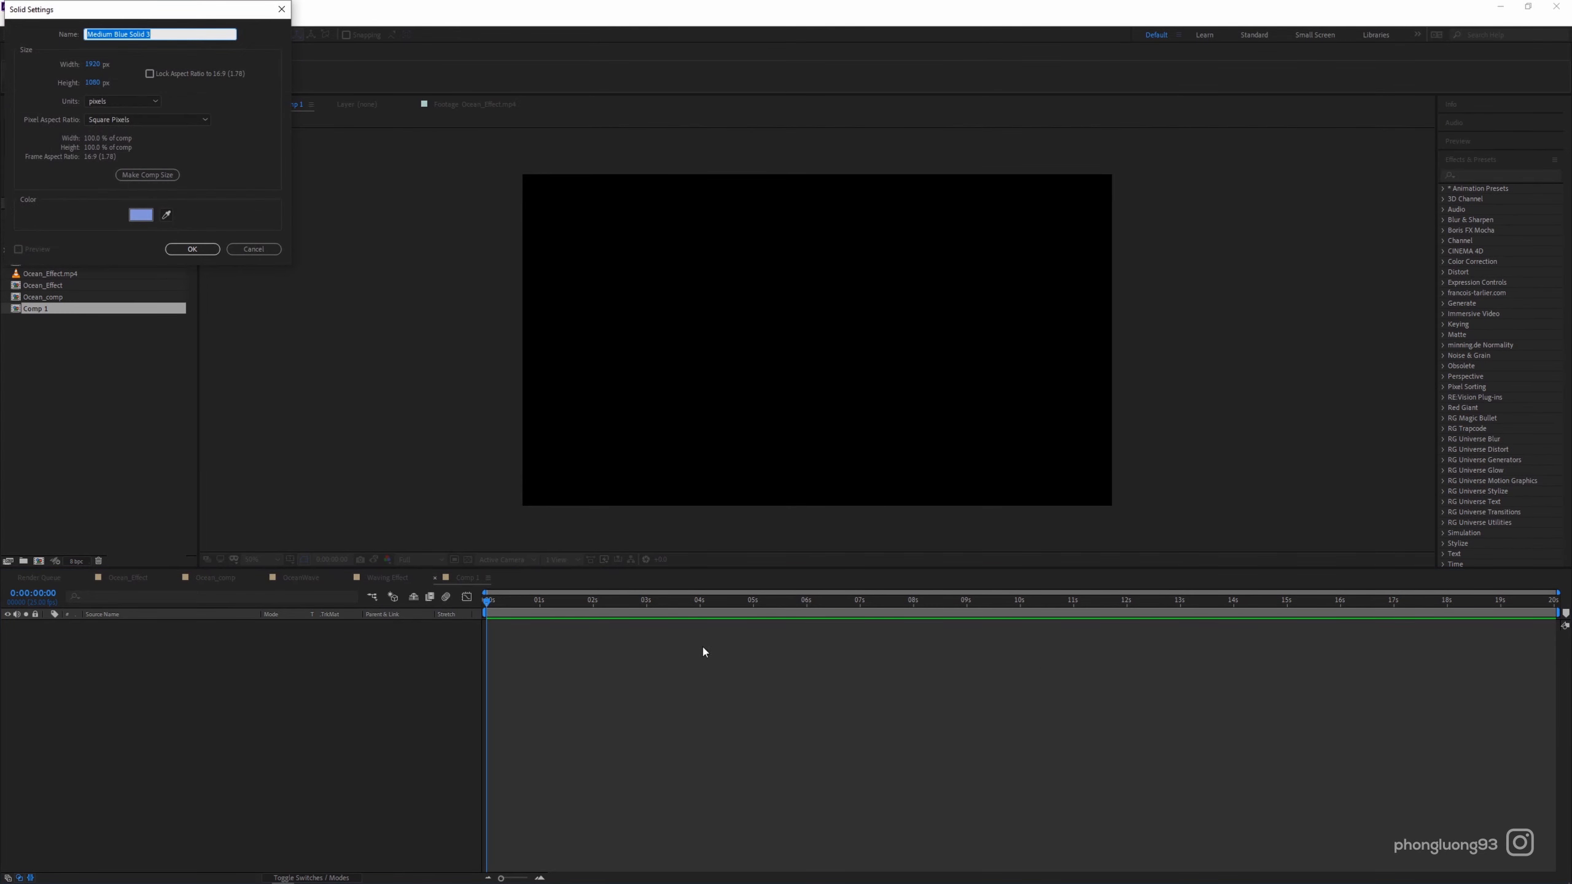
pyautogui.press('Return')
pyautogui.click(1493, 175)
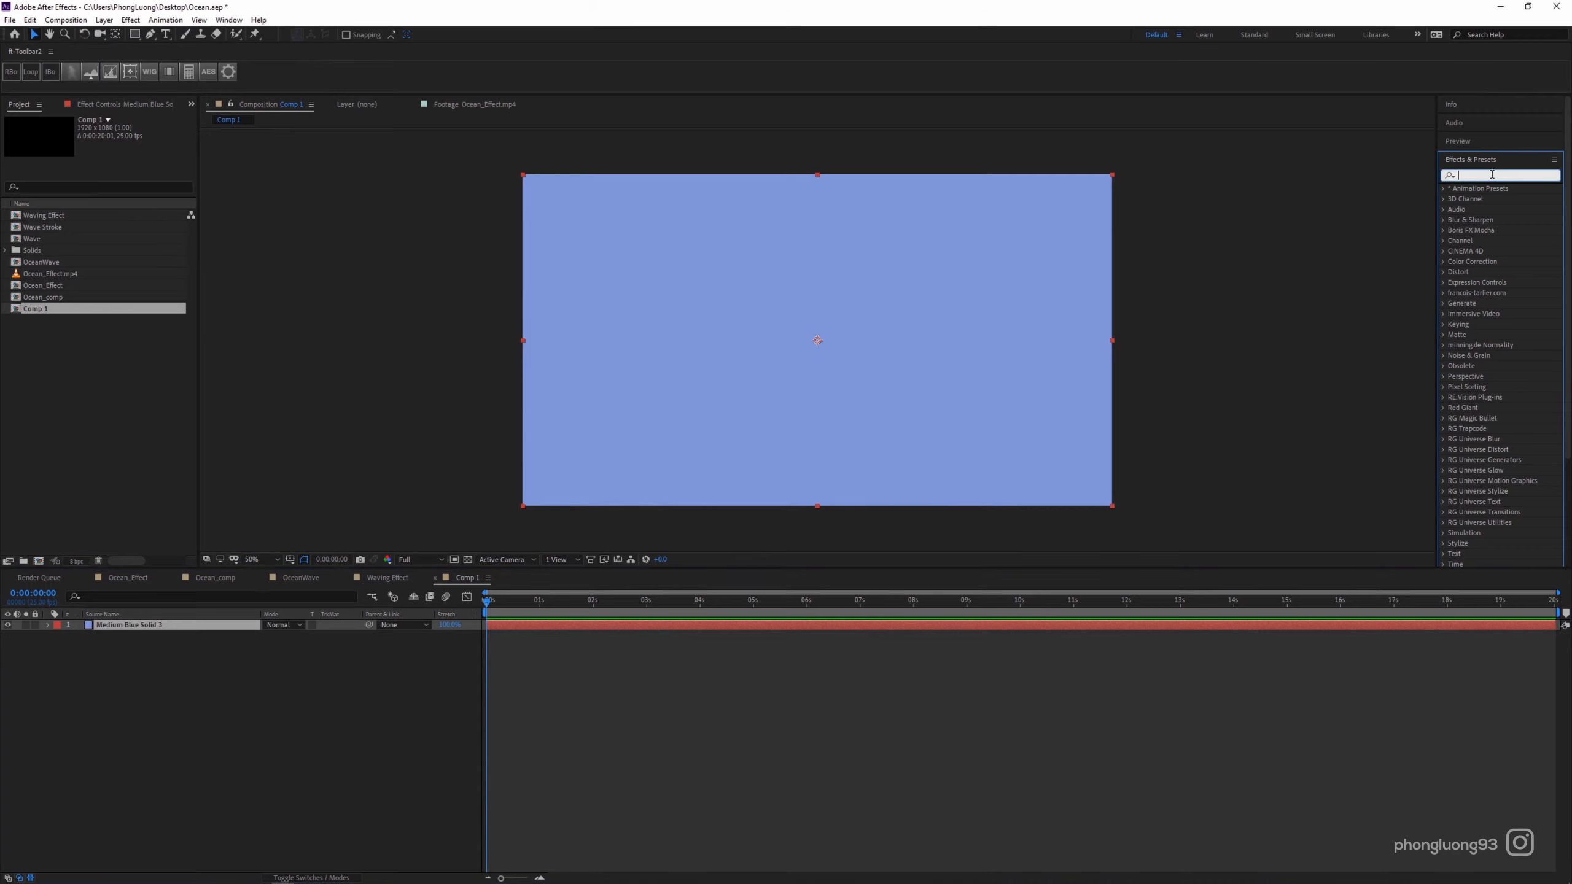
pyautogui.write('cell')
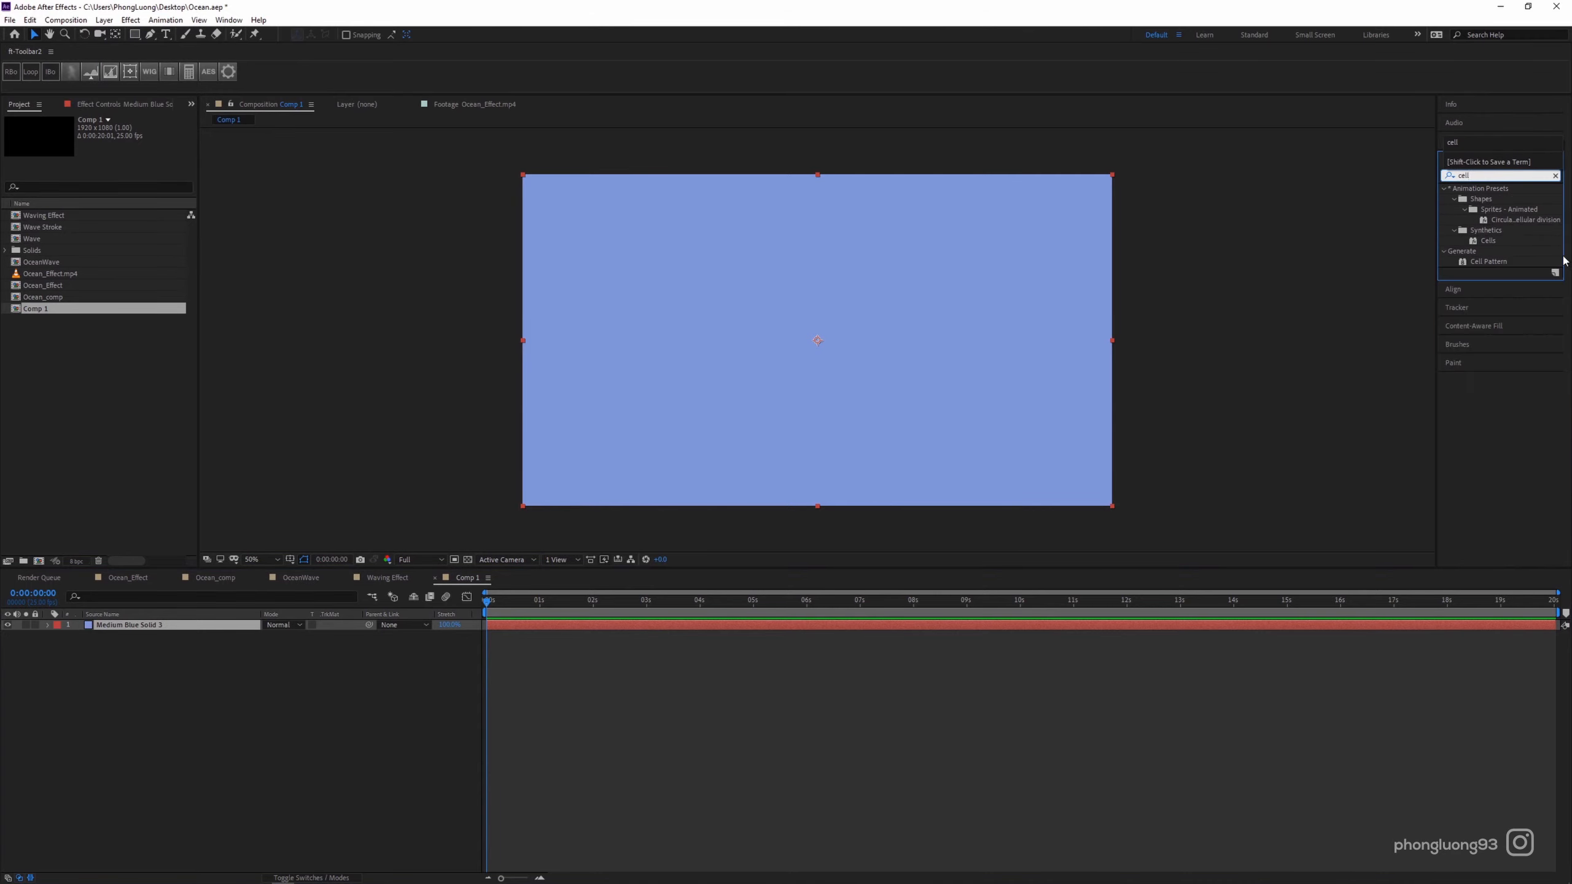
pyautogui.doubleClick(1499, 262)
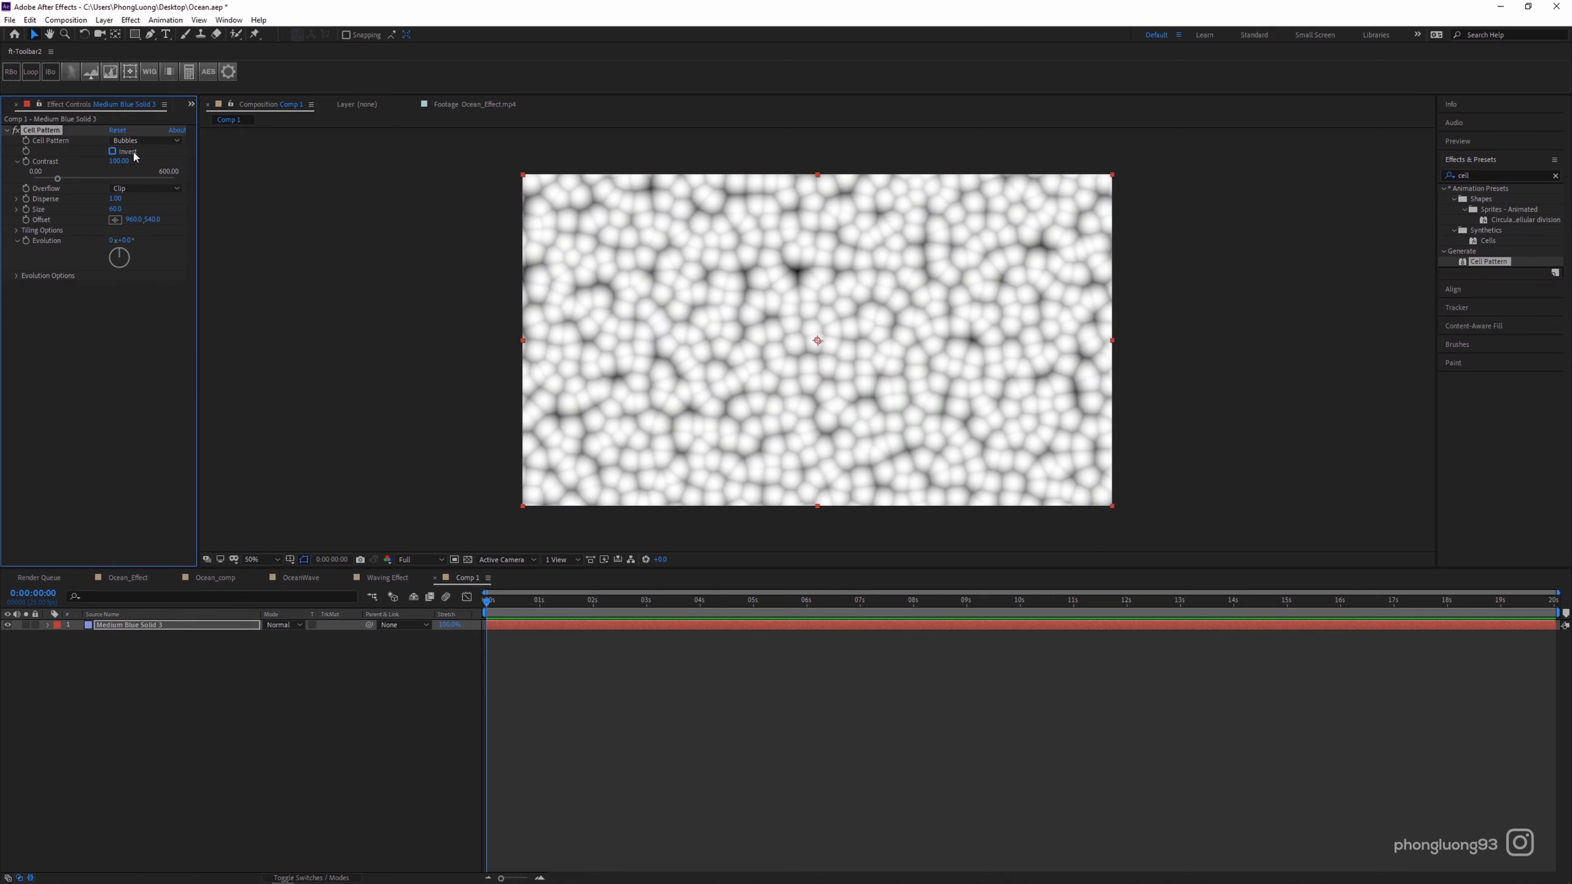
# Invert the cell pattern, switch it to Crystals HQ and set its contrast to 600.
pyautogui.click(112, 151)
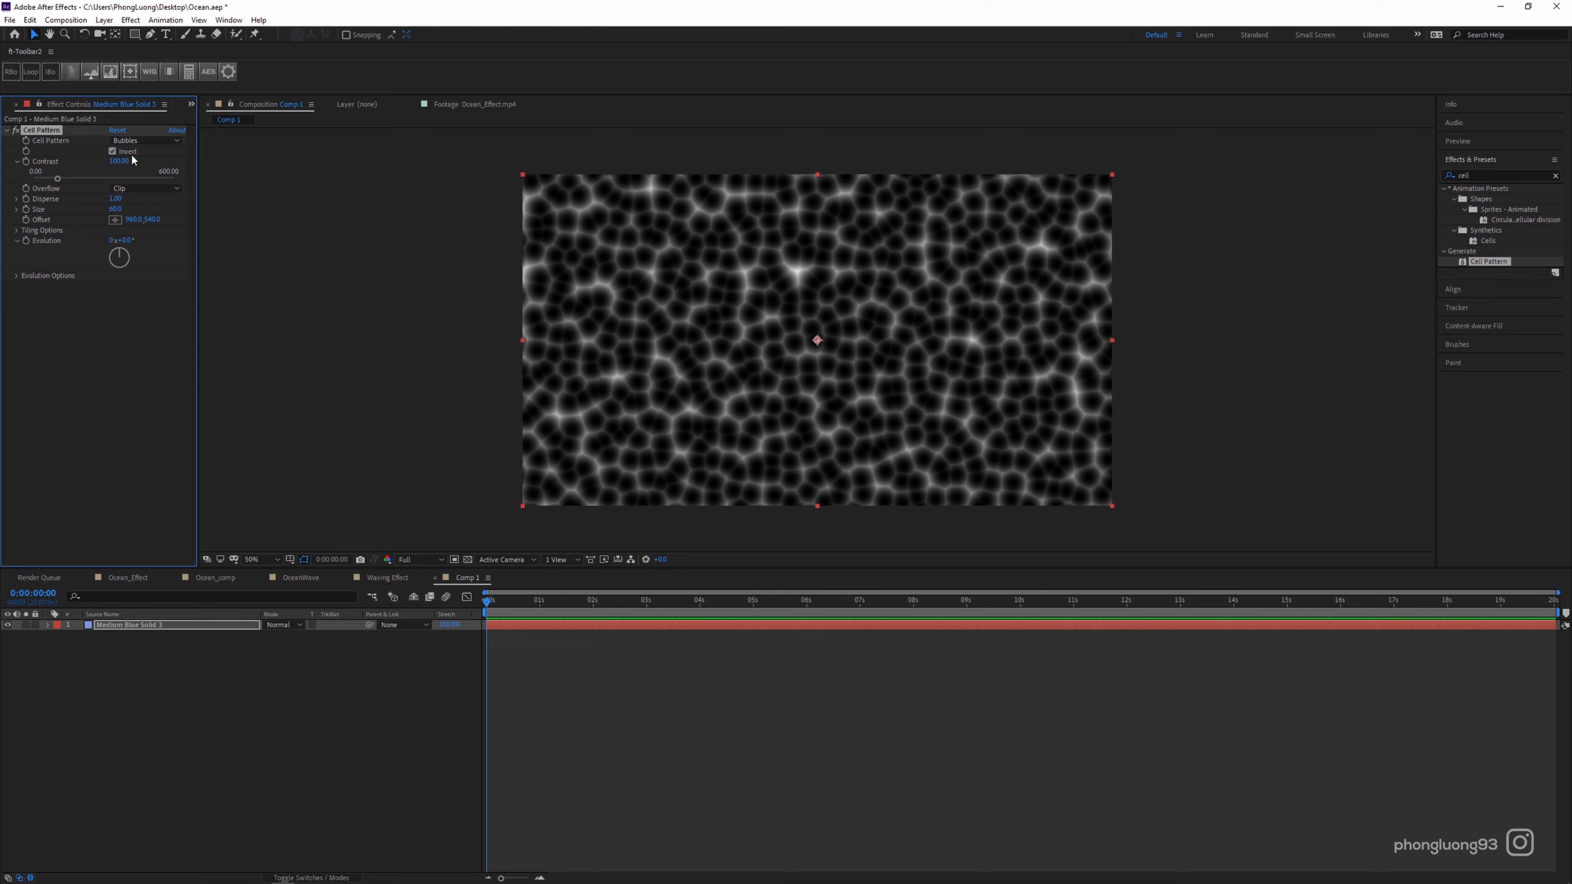
pyautogui.click(144, 141)
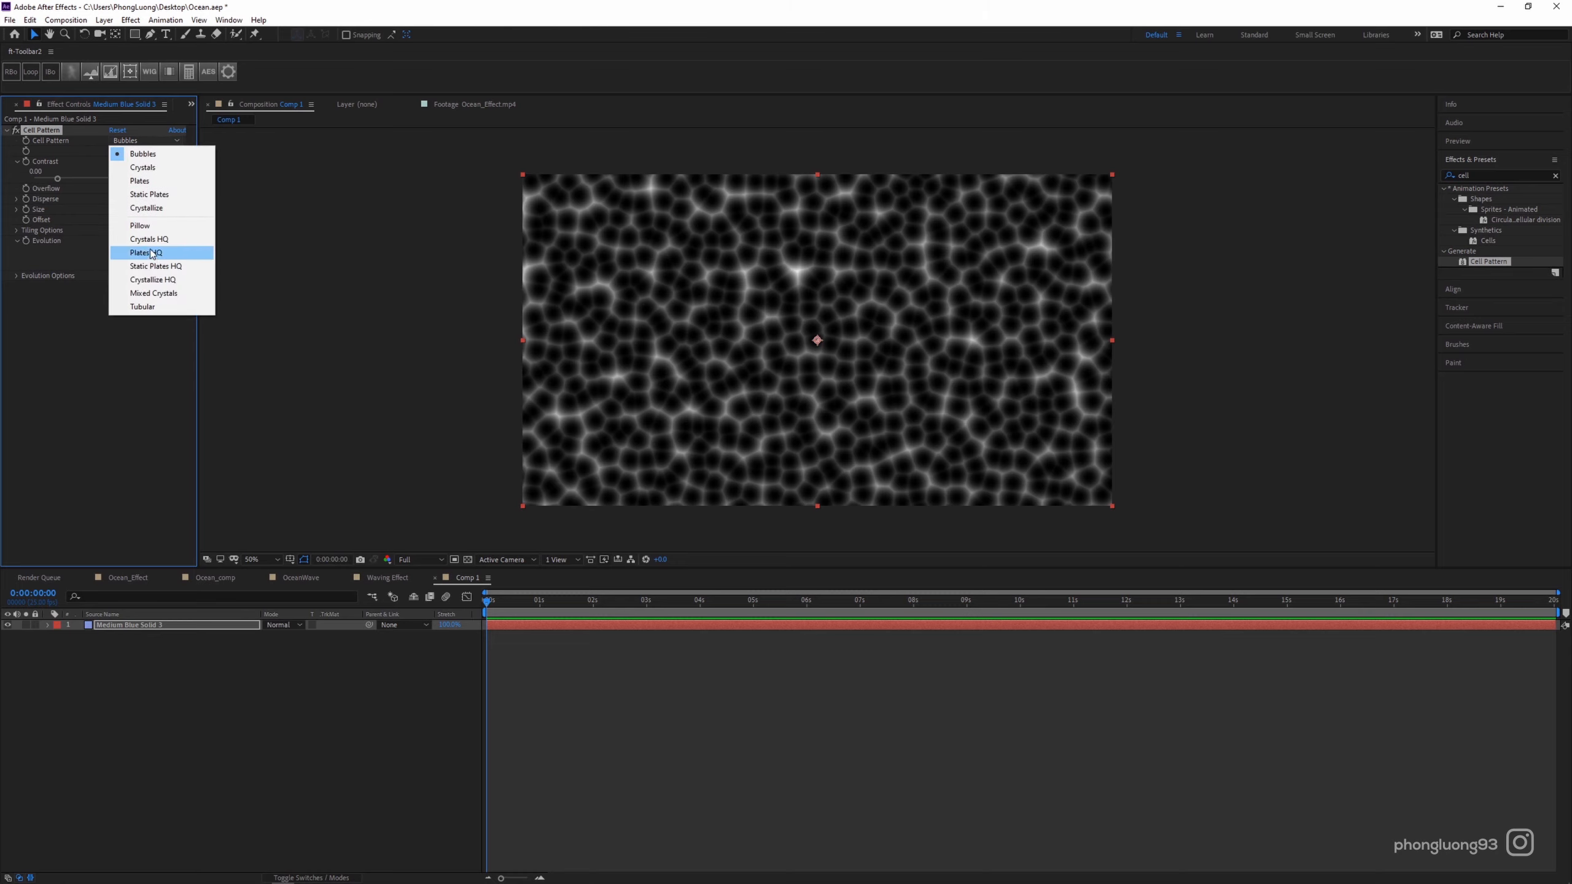
pyautogui.click(152, 240)
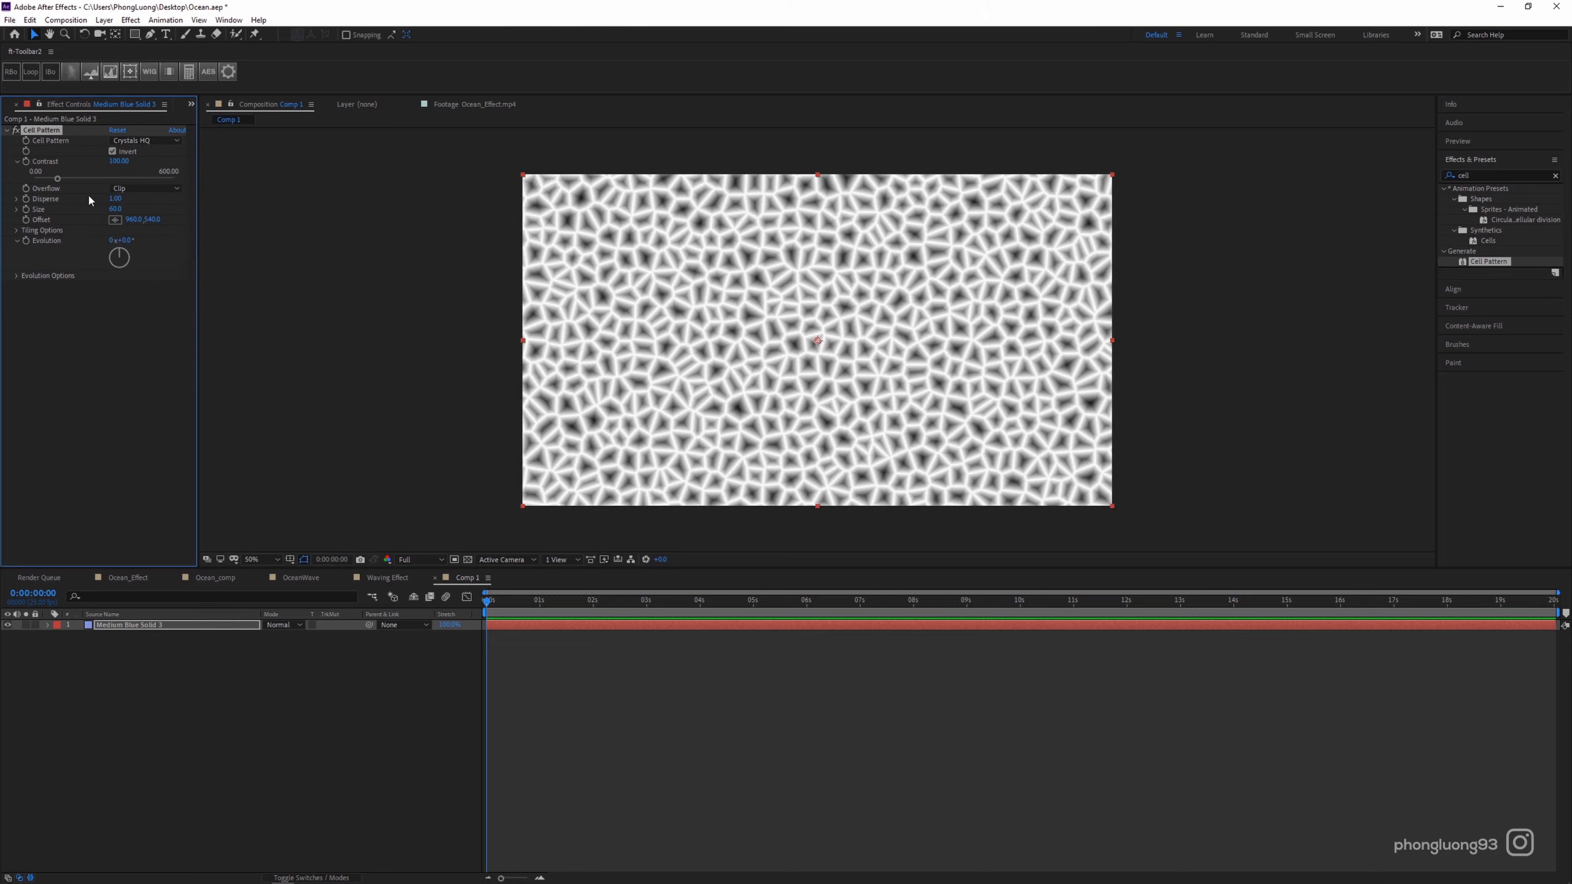
pyautogui.moveTo(57, 180); pyautogui.dragTo(239, 174)
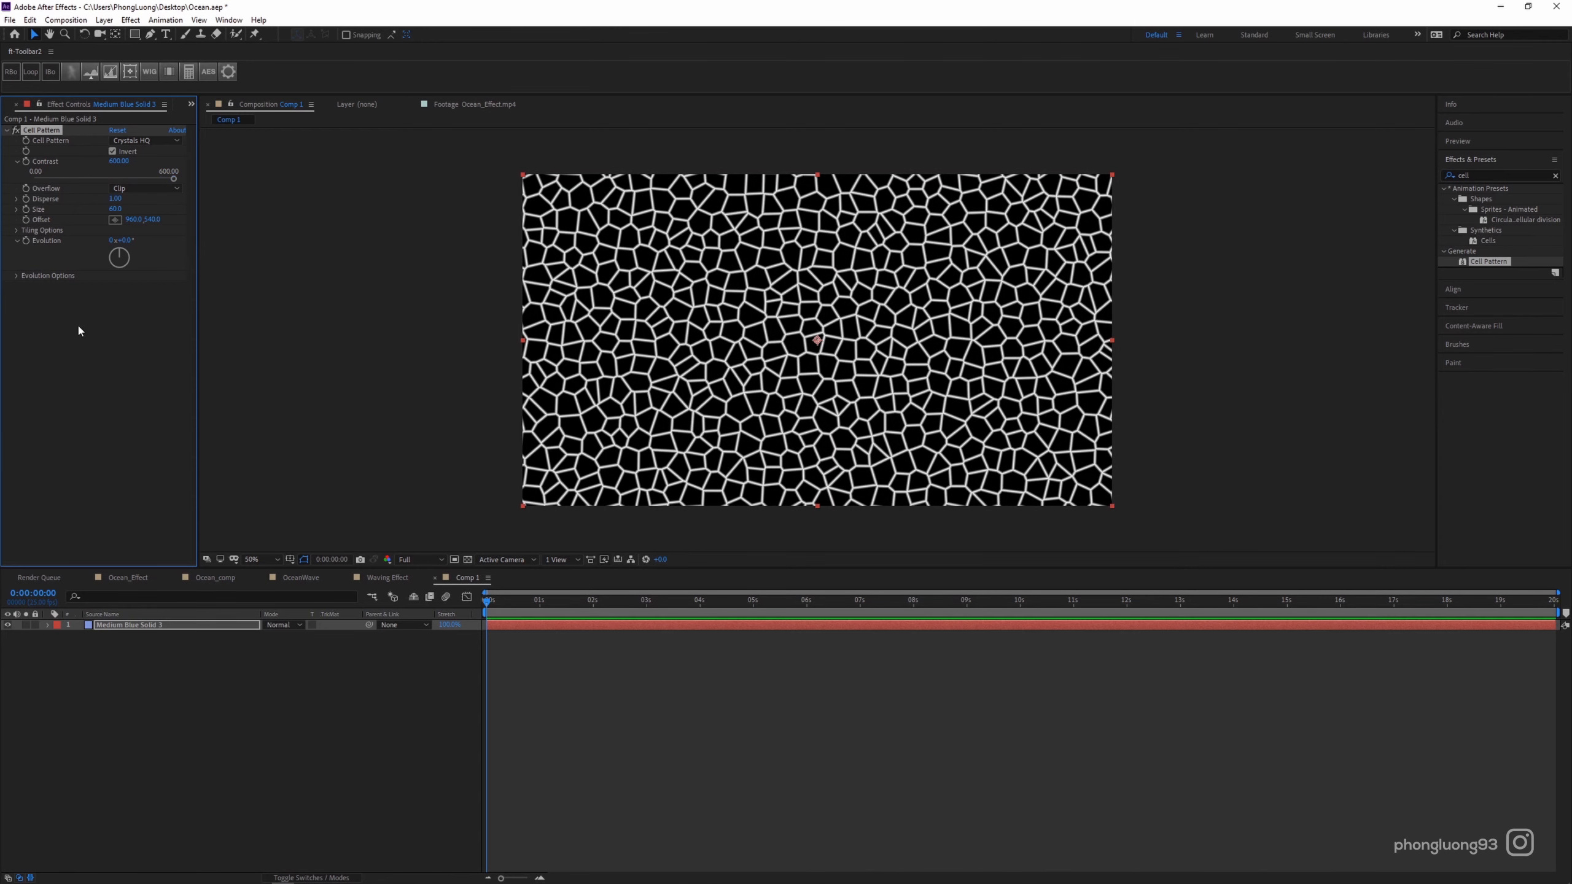
# Drive the cell pattern's Evolution with the expression time*300 and preview the motion.
pyautogui.keyDown('alt'); pyautogui.click(25, 240); pyautogui.keyUp('alt')
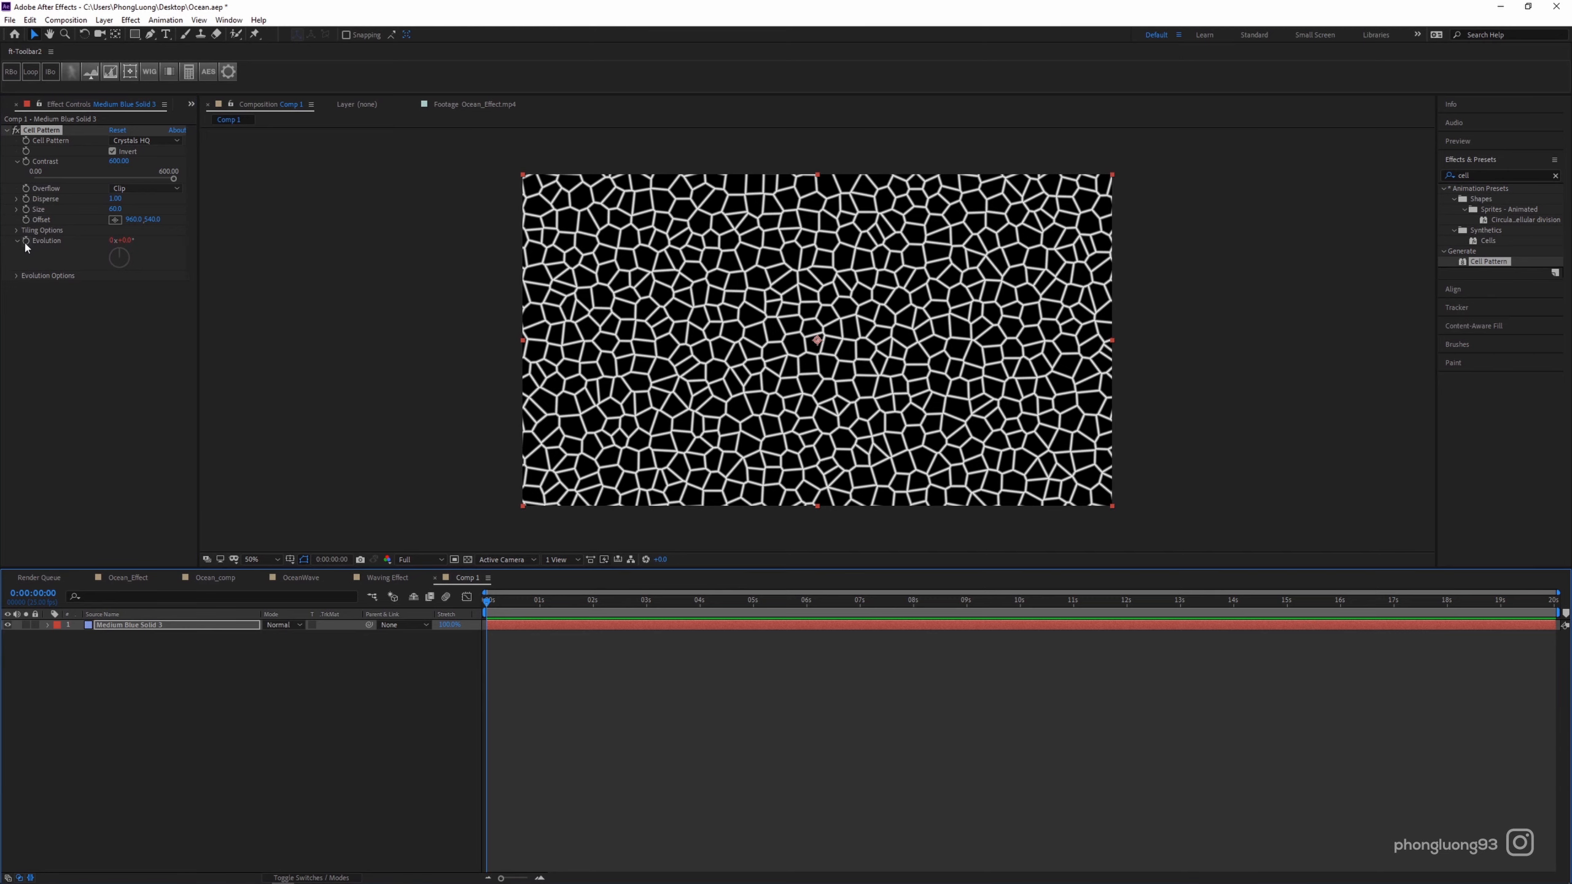
pyautogui.write('time*300')
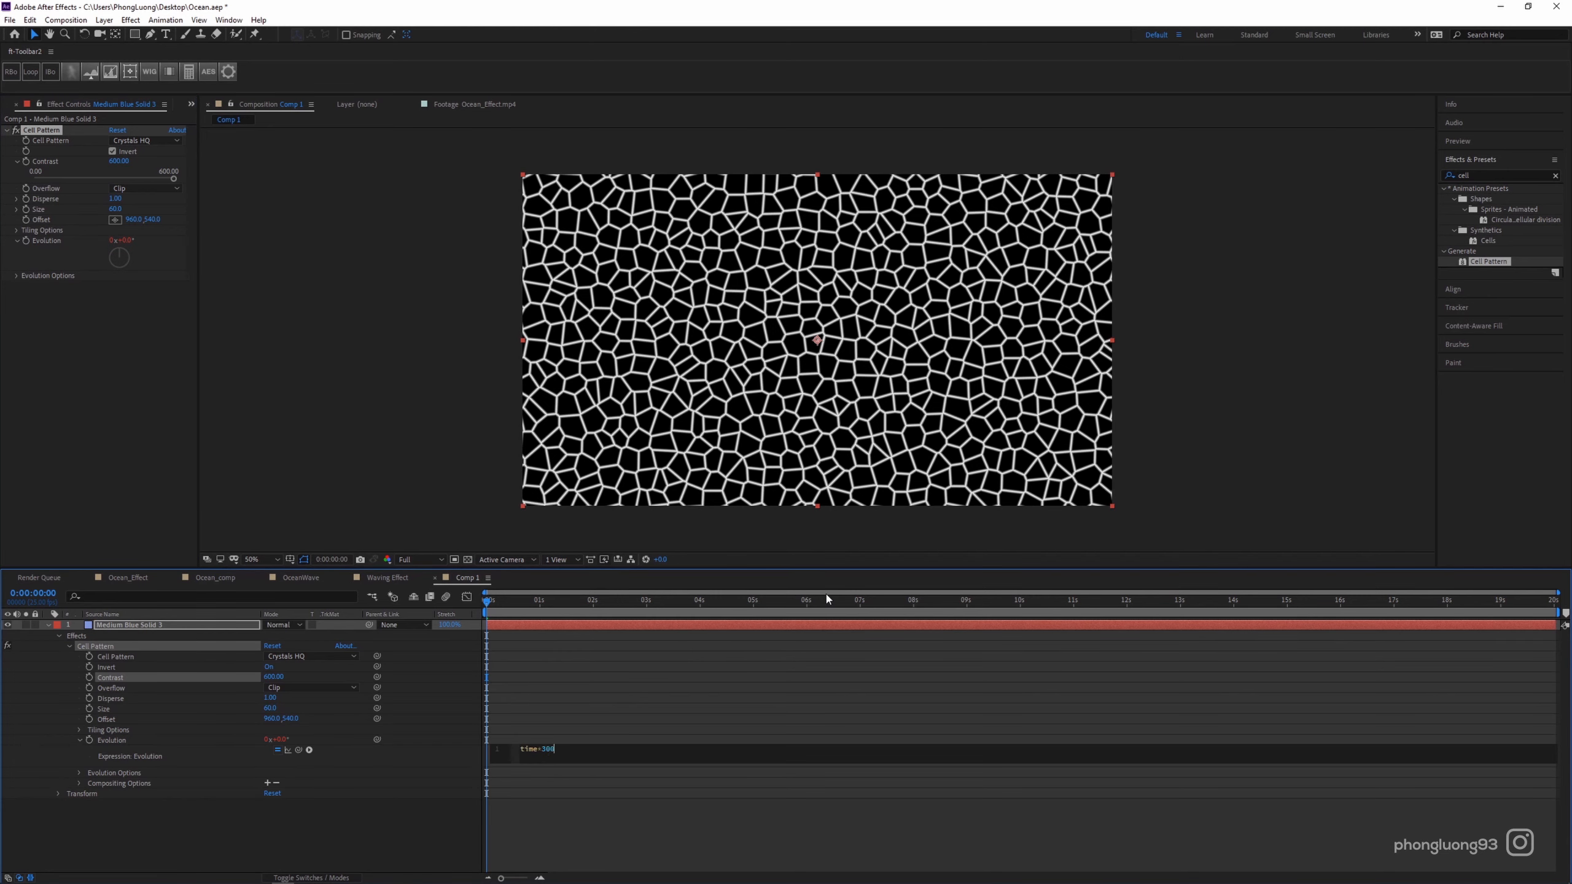
pyautogui.click(860, 775)
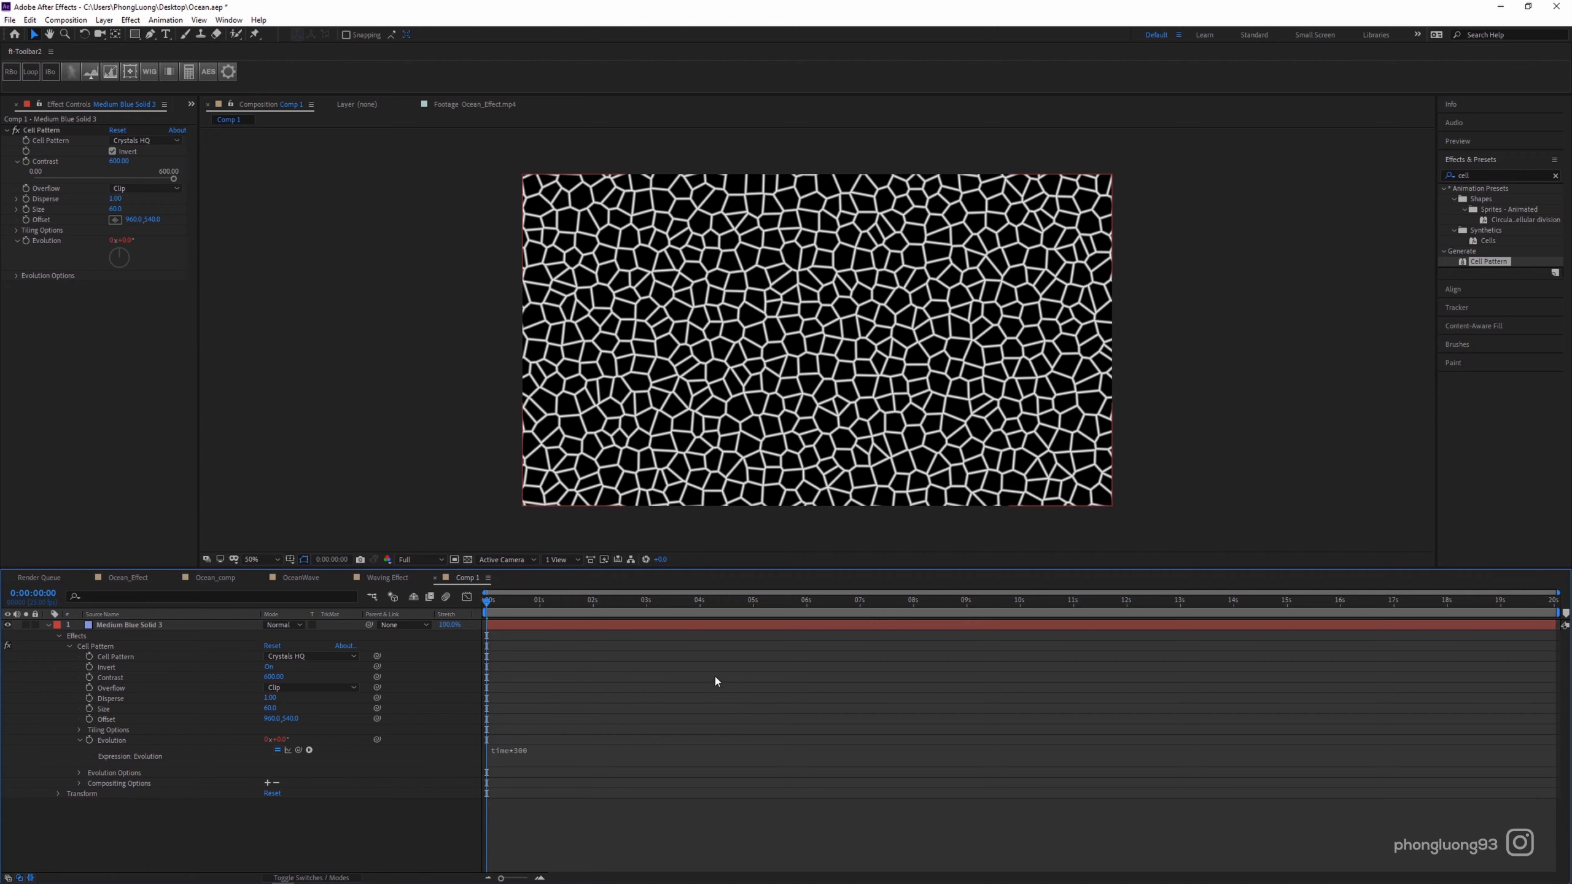
pyautogui.press('space')
pyautogui.press('space')
# Keyframe the cell pattern's Offset at the first frame and at 4 seconds for a diagonal drift, and set its size to 110.
pyautogui.click(26, 220)
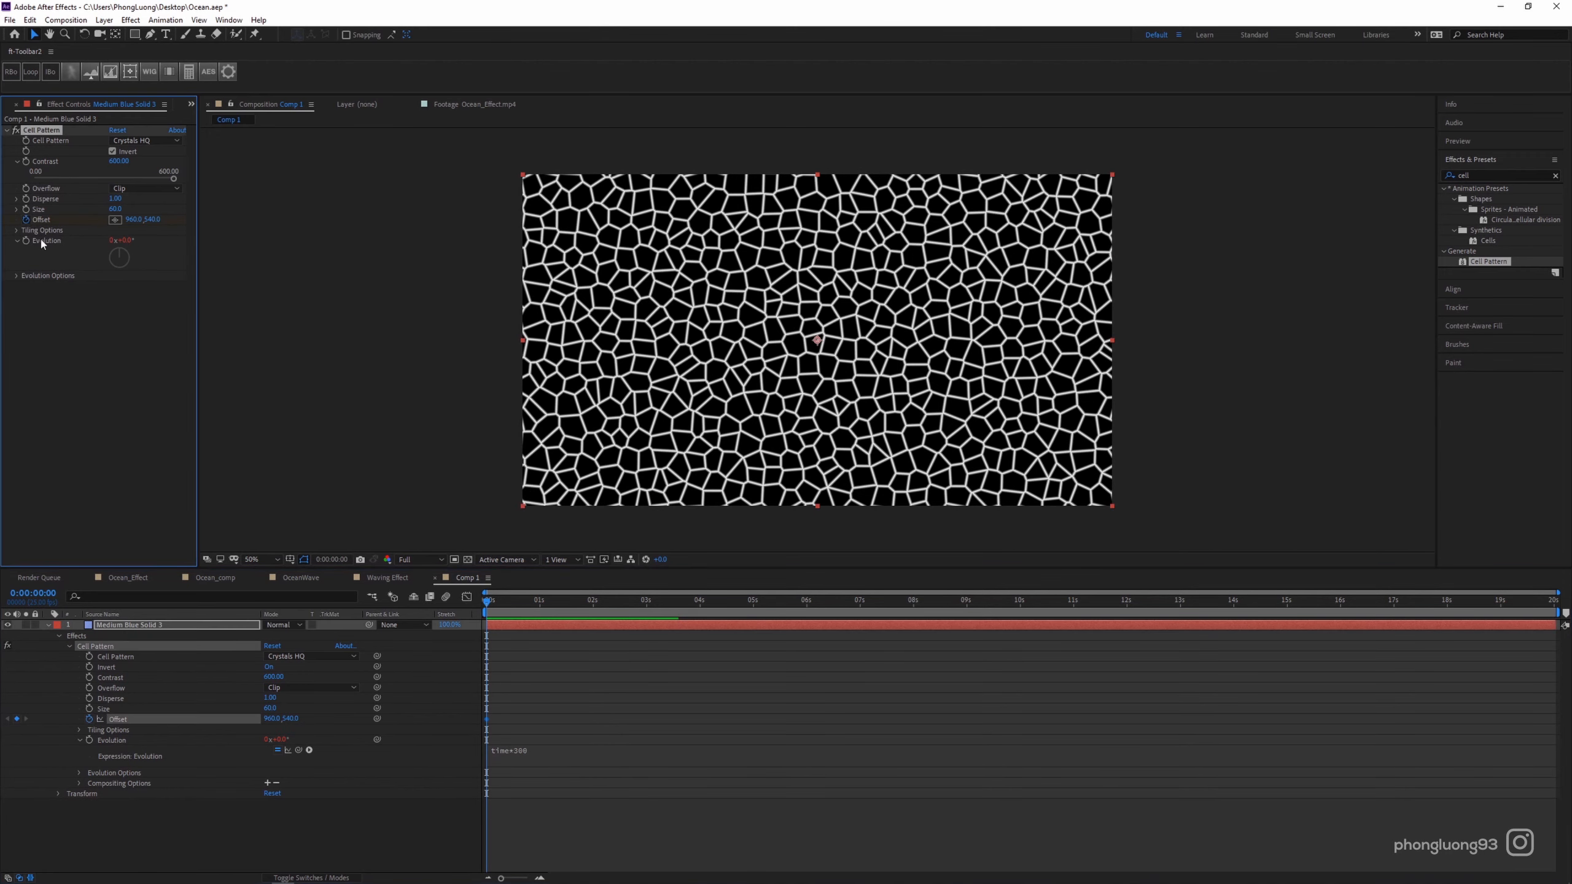
pyautogui.moveTo(569, 612); pyautogui.dragTo(700, 604)
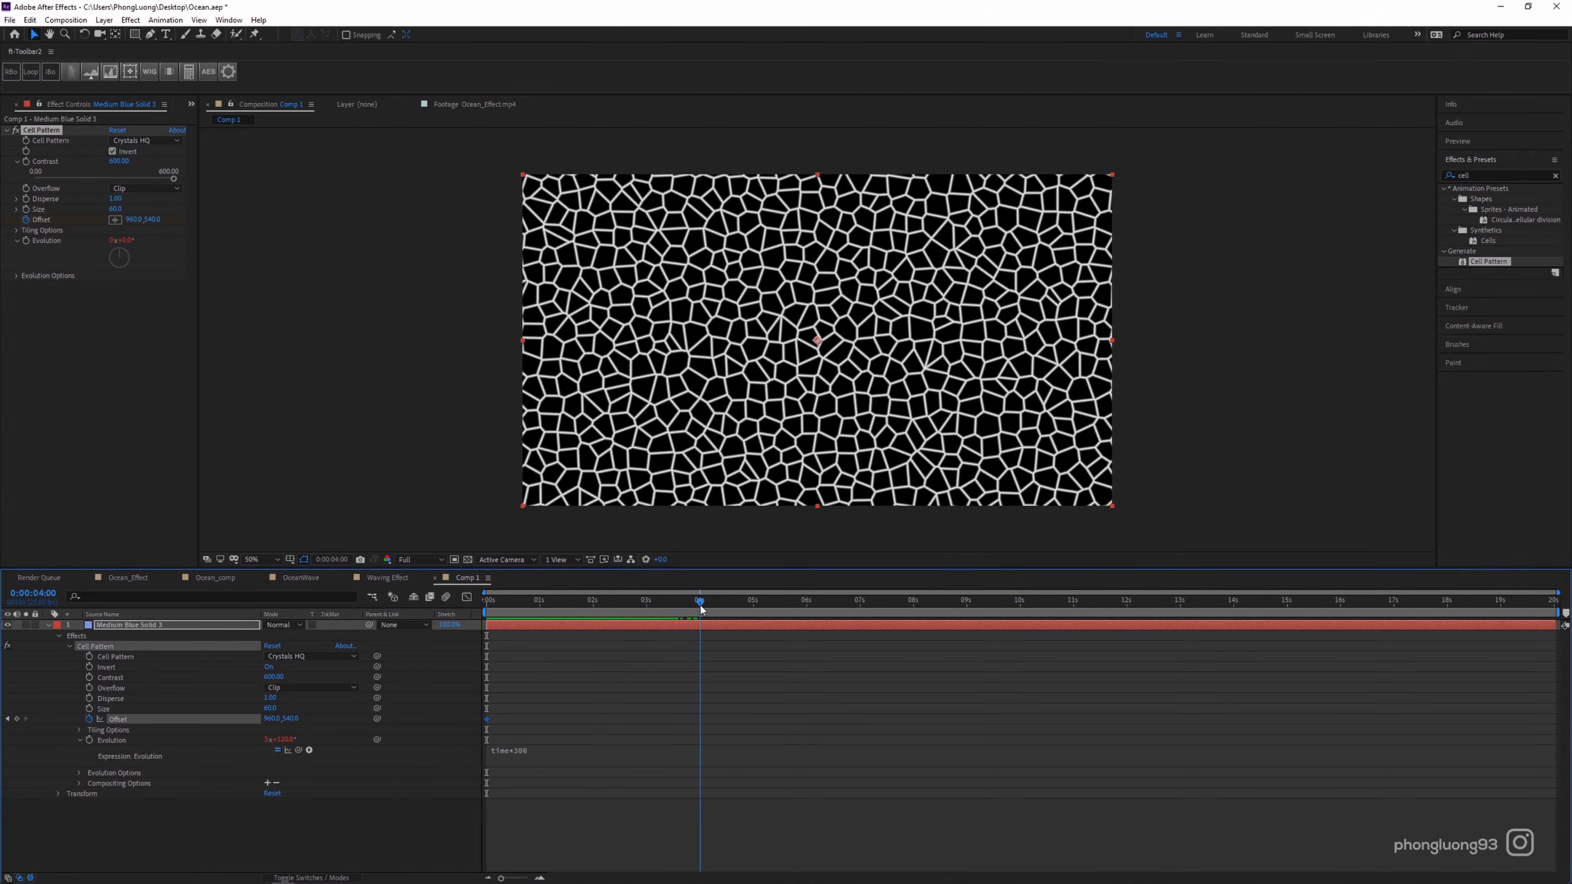
pyautogui.moveTo(818, 341); pyautogui.dragTo(613, 211)
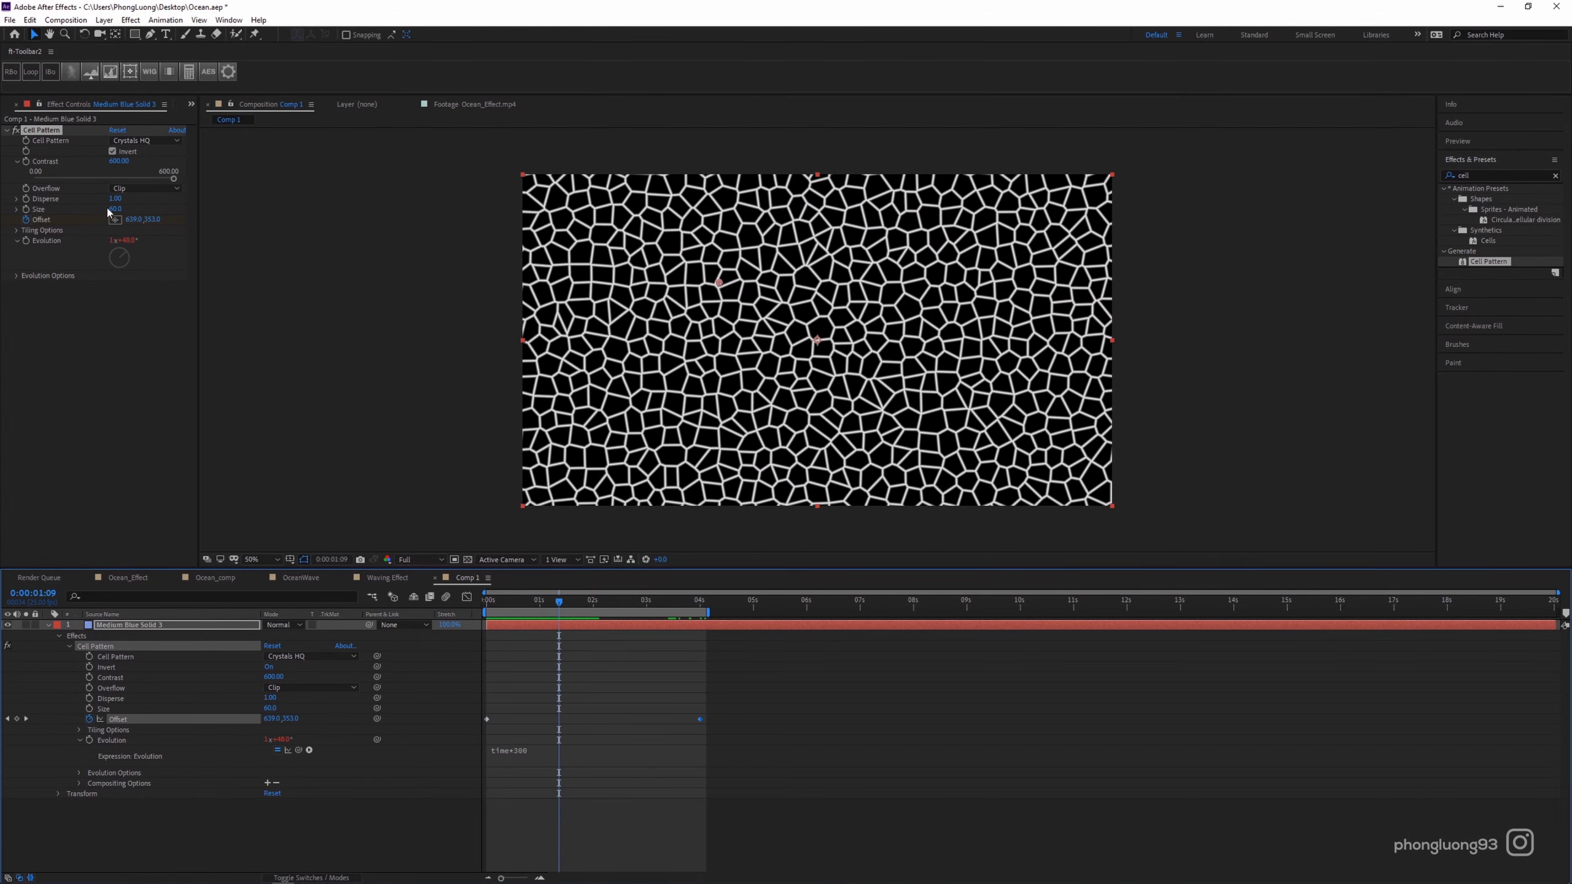
pyautogui.moveTo(117, 209); pyautogui.dragTo(149, 217)
# Apply the Levels effect to the cell pattern solid and set Input Black to about 142 and Input White to about 183.
pyautogui.doubleClick(1473, 174)
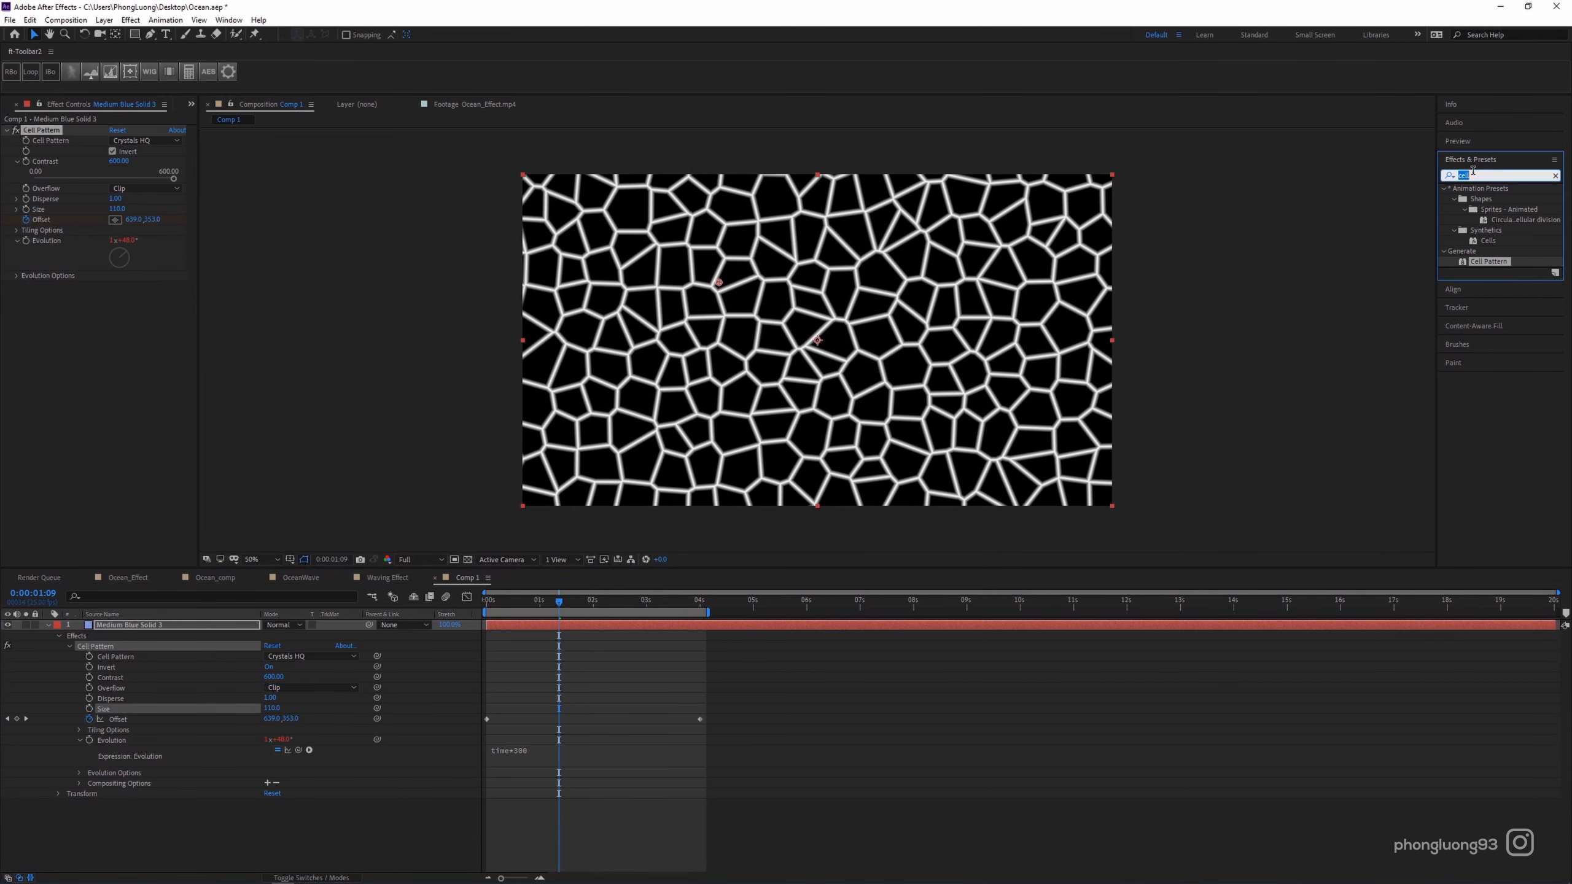
pyautogui.write('leve')
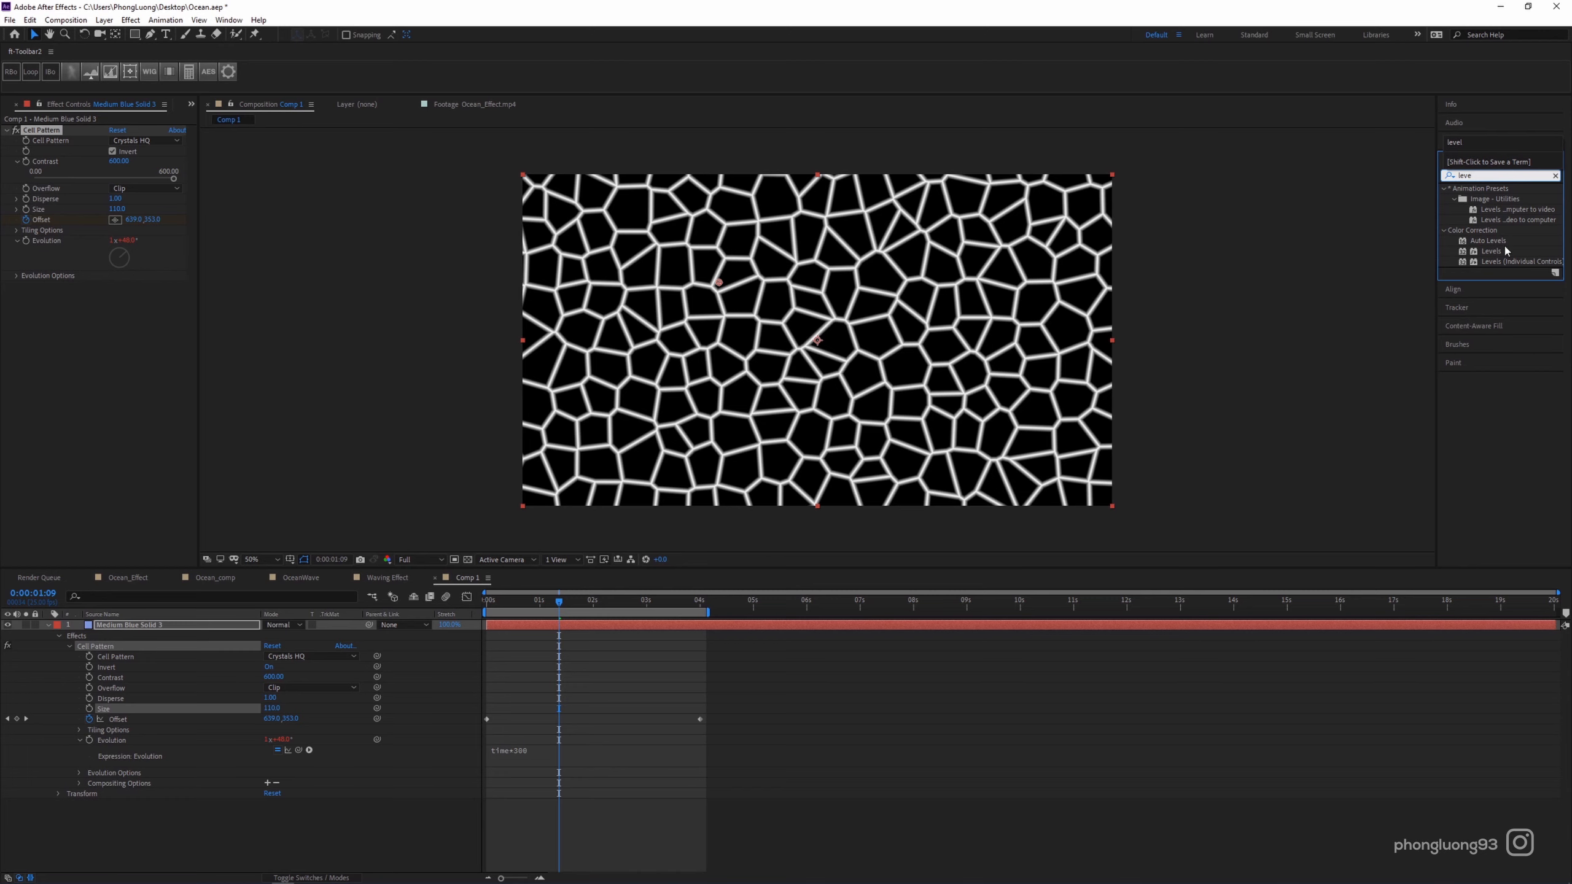
pyautogui.moveTo(1505, 251); pyautogui.dragTo(2, 390)
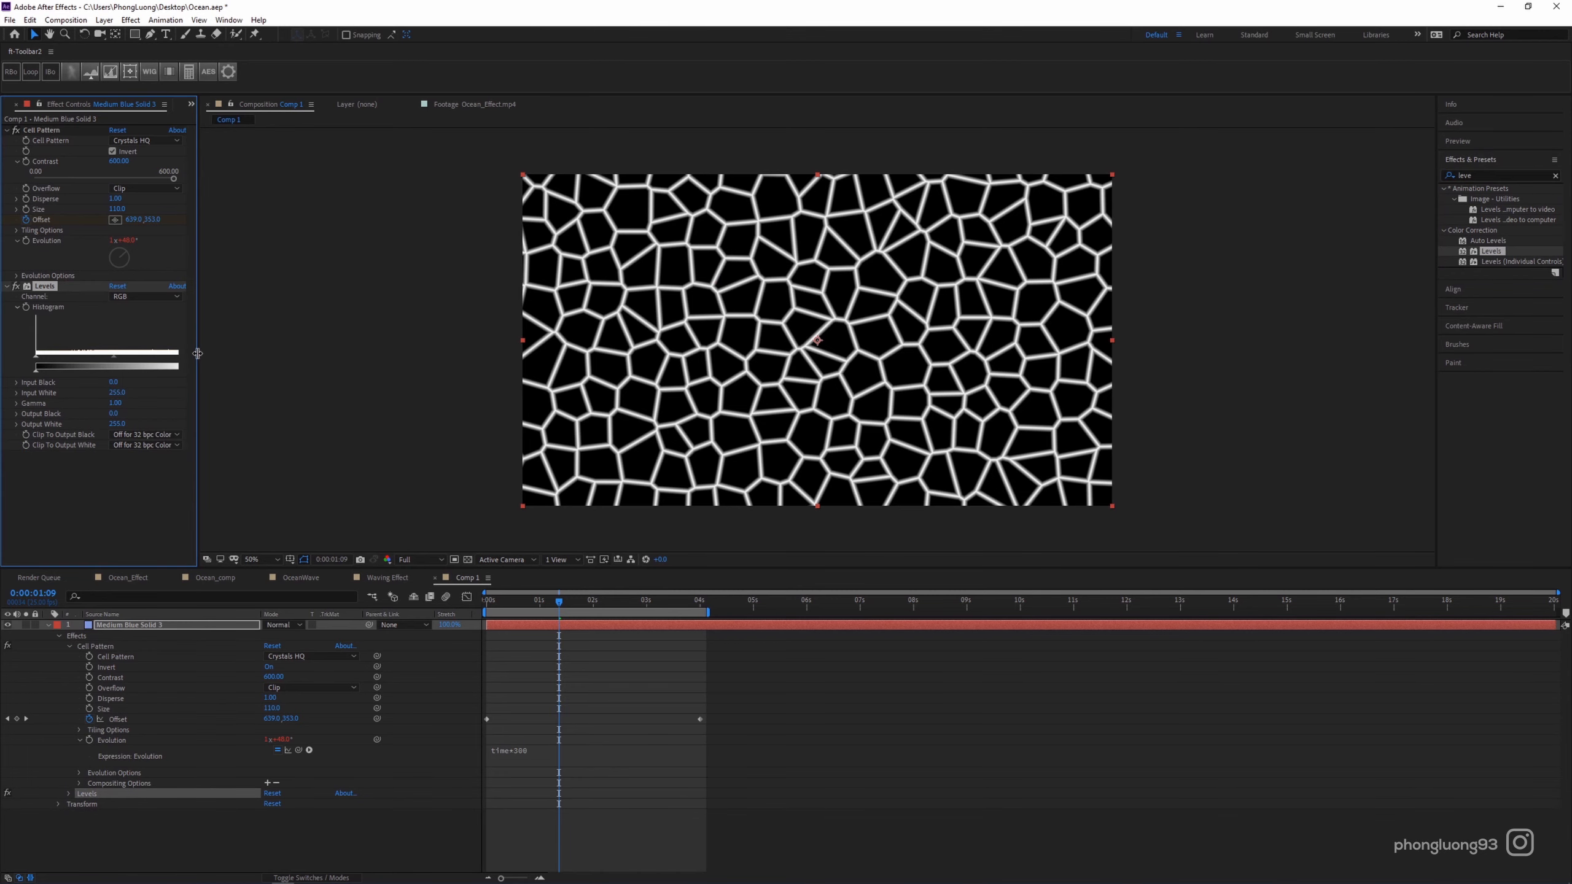
pyautogui.moveTo(197, 353); pyautogui.dragTo(347, 353)
pyautogui.moveTo(193, 359); pyautogui.dragTo(148, 356)
pyautogui.moveTo(41, 356); pyautogui.dragTo(124, 359)
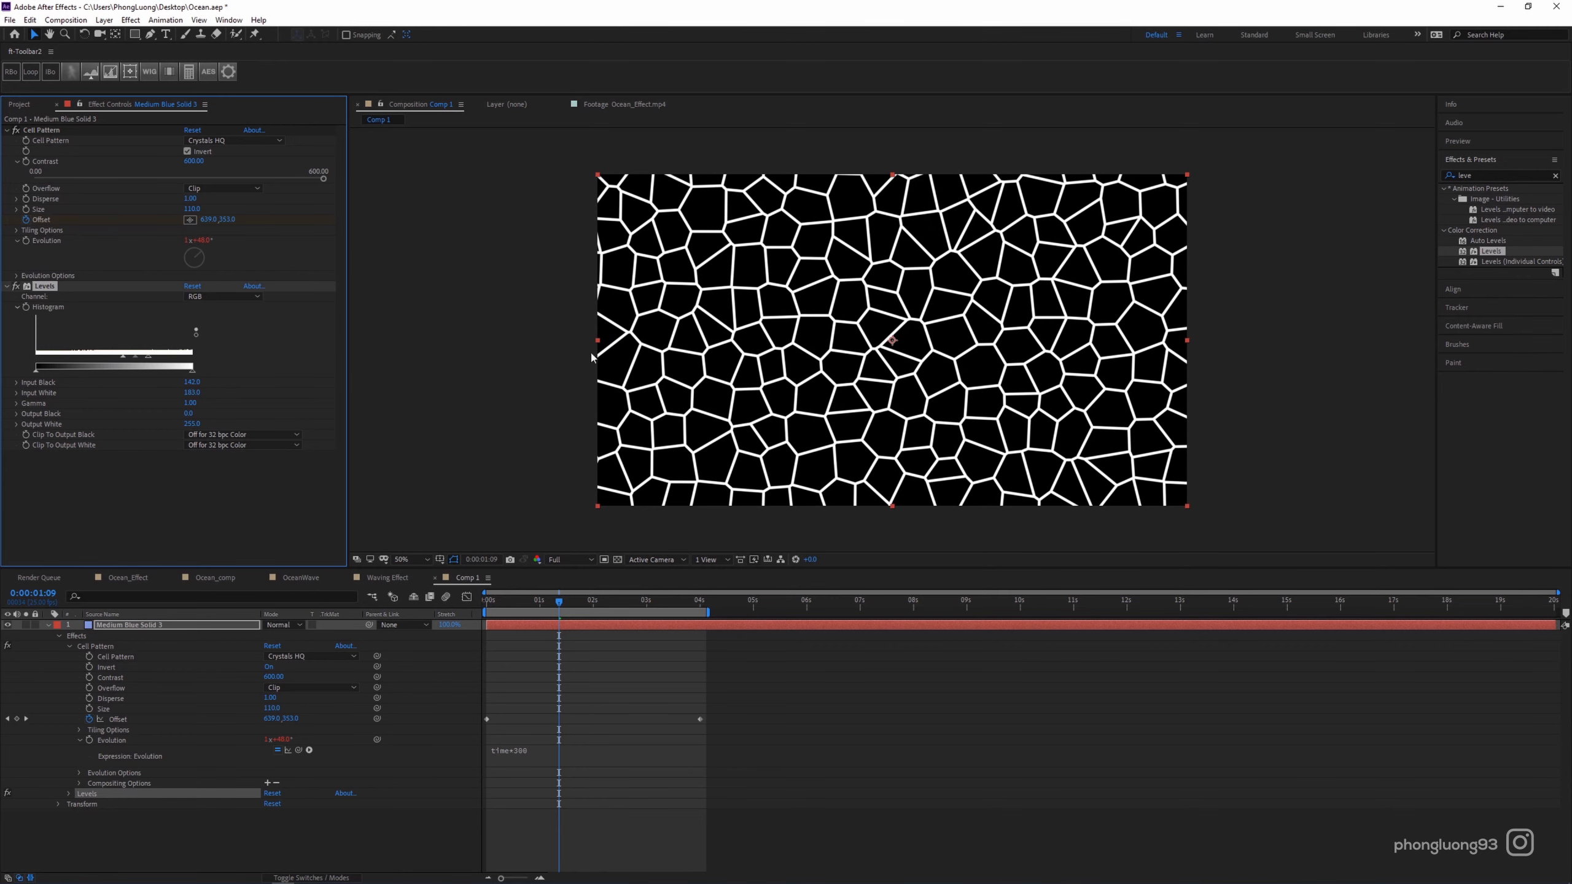
# Add Turbulent Displace to the solid with Twist displacement, an amount of 70 and an increased size.
pyautogui.click(1477, 176)
pyautogui.write('turb')
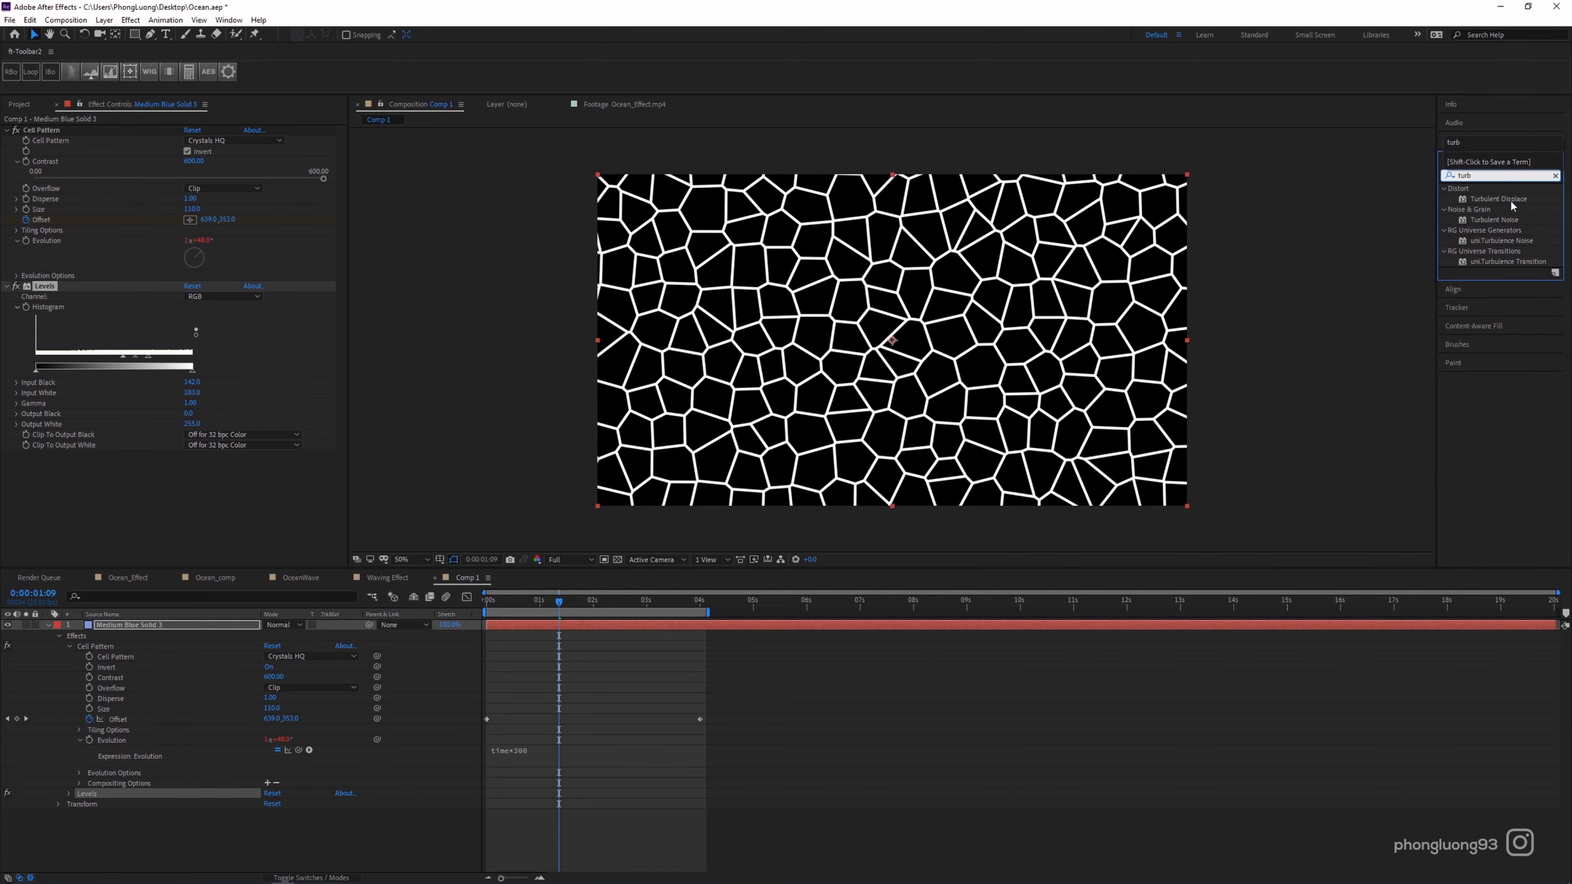
pyautogui.doubleClick(1501, 199)
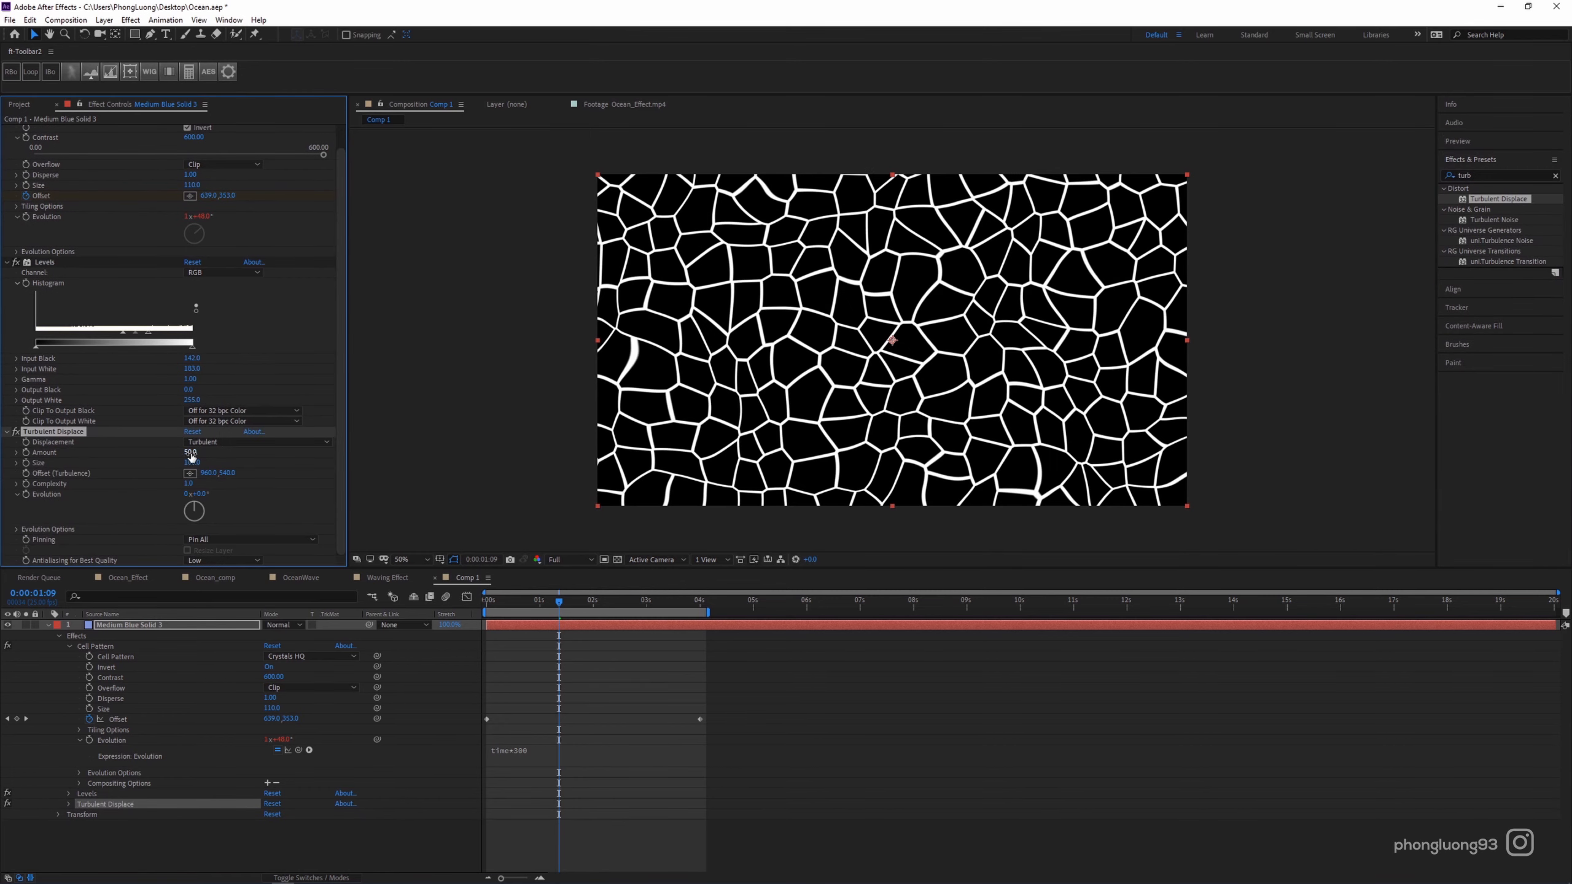
pyautogui.moveTo(192, 455)
pyautogui.mouseDown()
pyautogui.moveTo(252, 459)
pyautogui.moveTo(193, 461)
pyautogui.mouseUp()
pyautogui.click(237, 441)
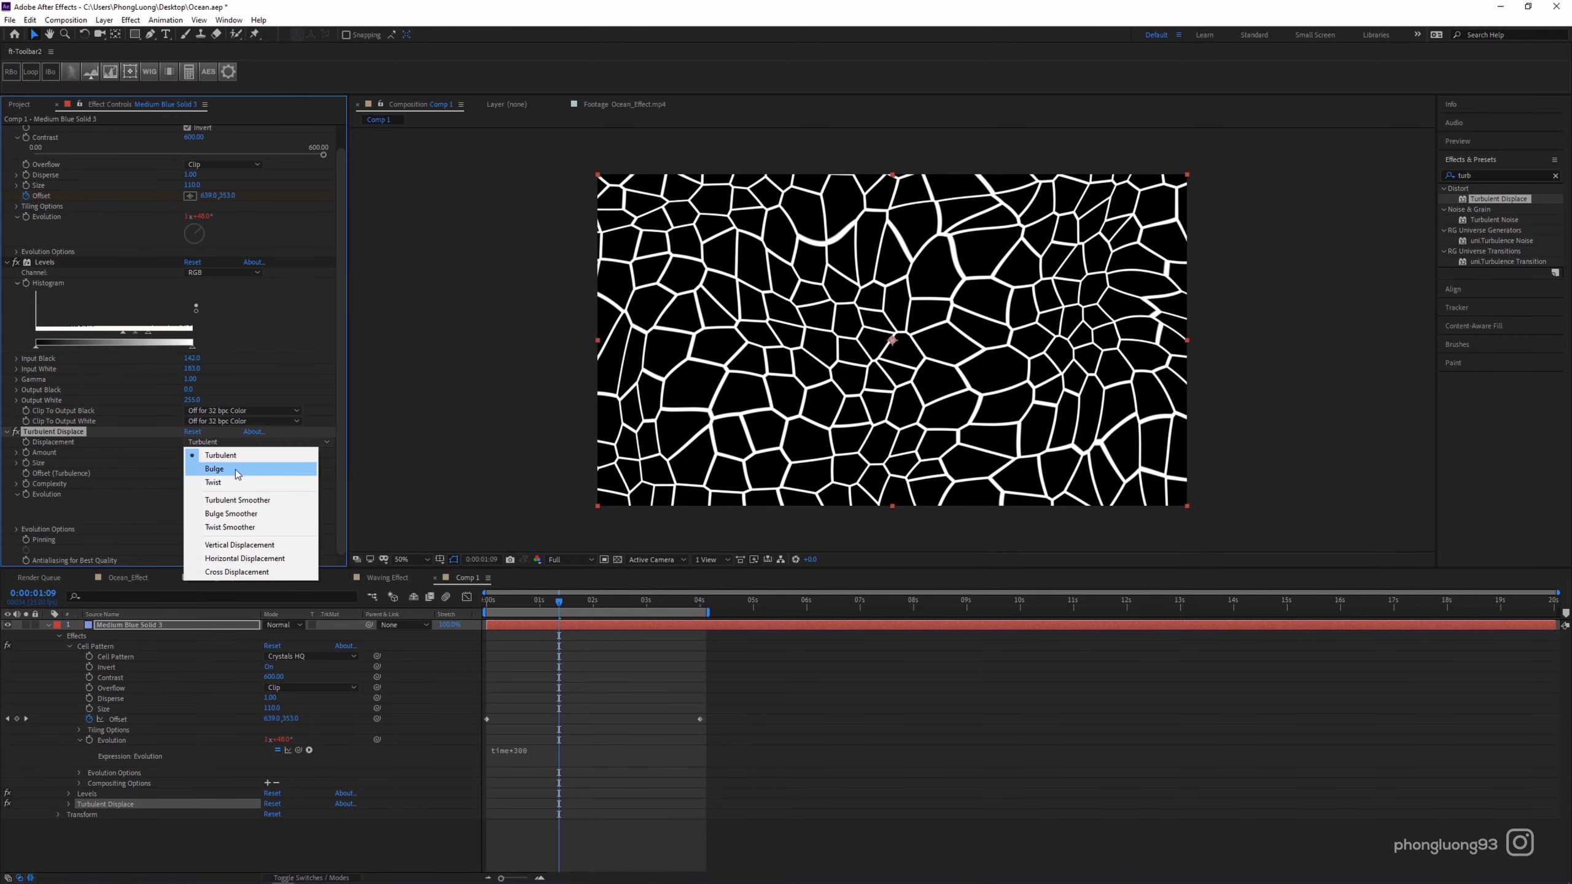
pyautogui.click(233, 483)
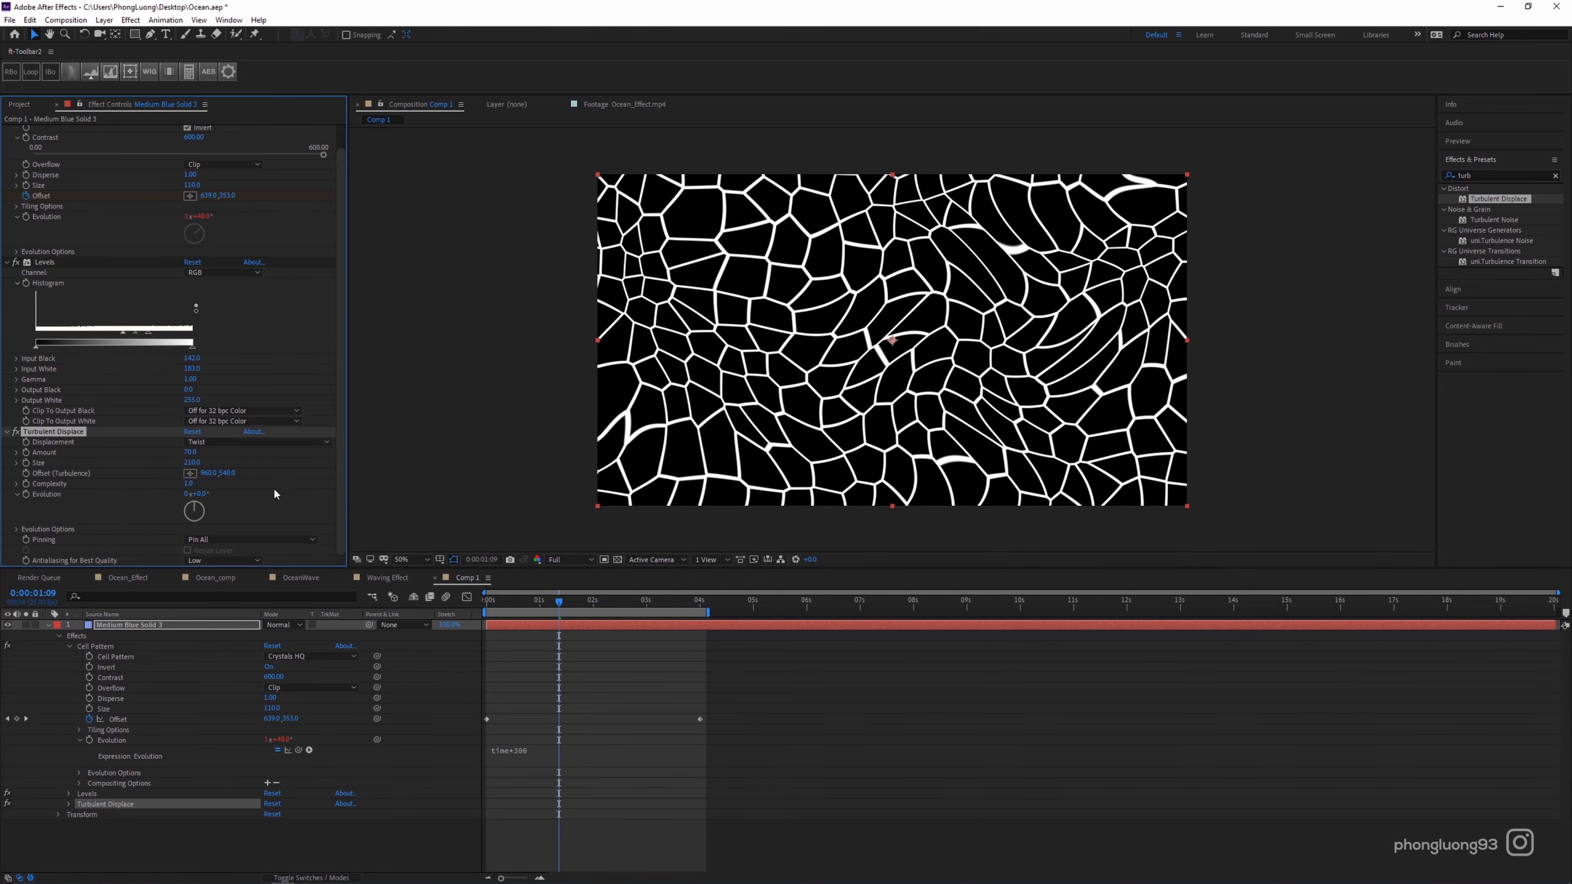
# Drive the Turbulent Displace Evolution with the expression time*300.
pyautogui.moveTo(538, 599); pyautogui.dragTo(486, 601)
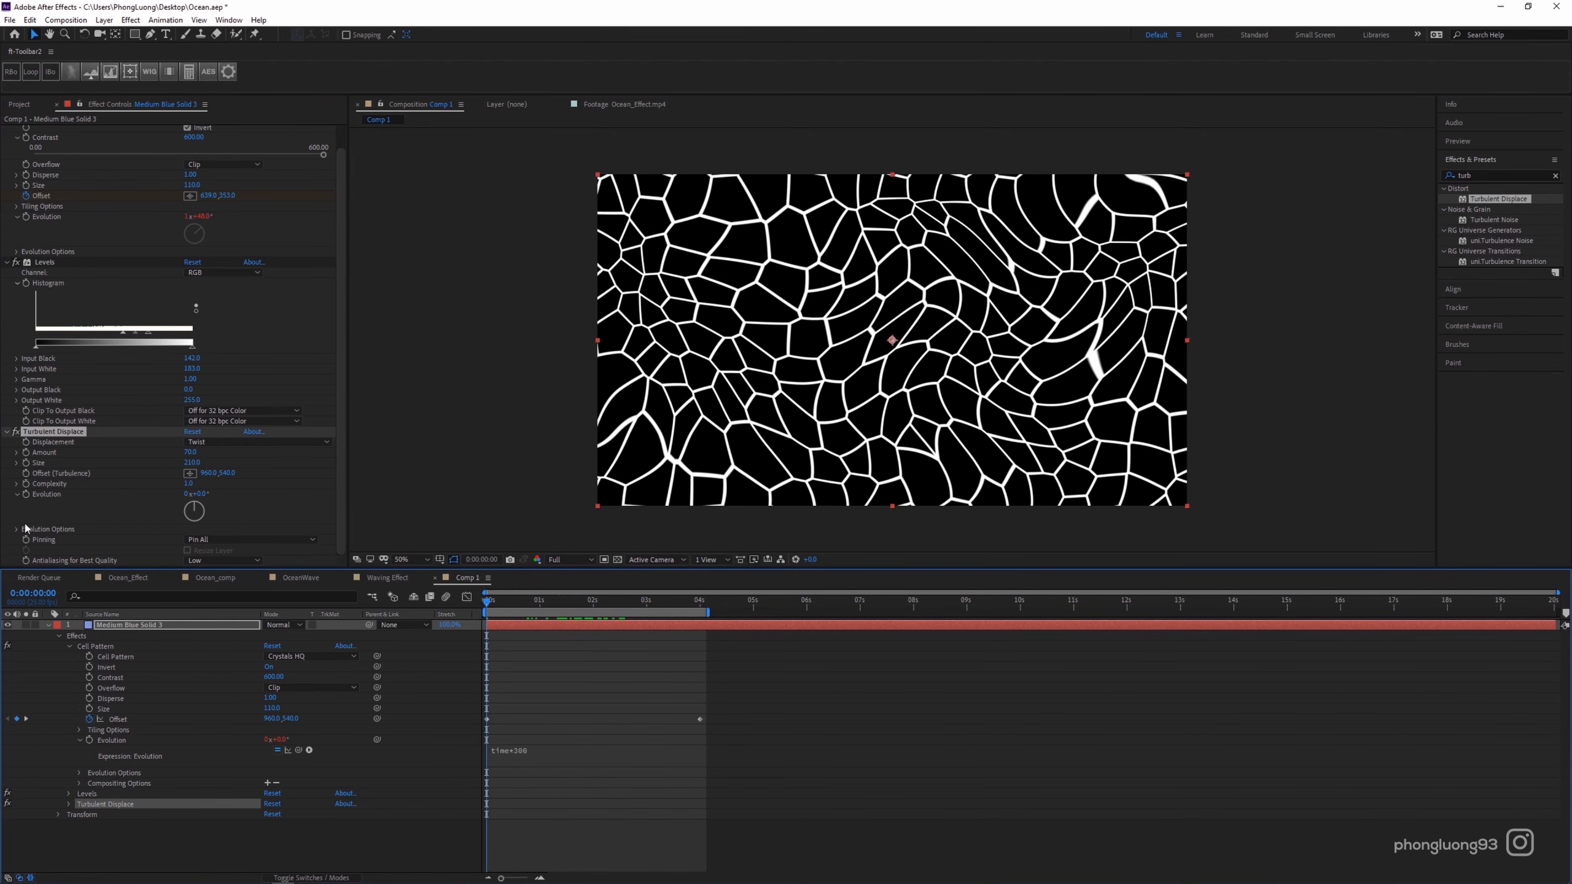
pyautogui.keyDown('alt'); pyautogui.click(26, 494); pyautogui.keyUp('alt')
pyautogui.write('time*300')
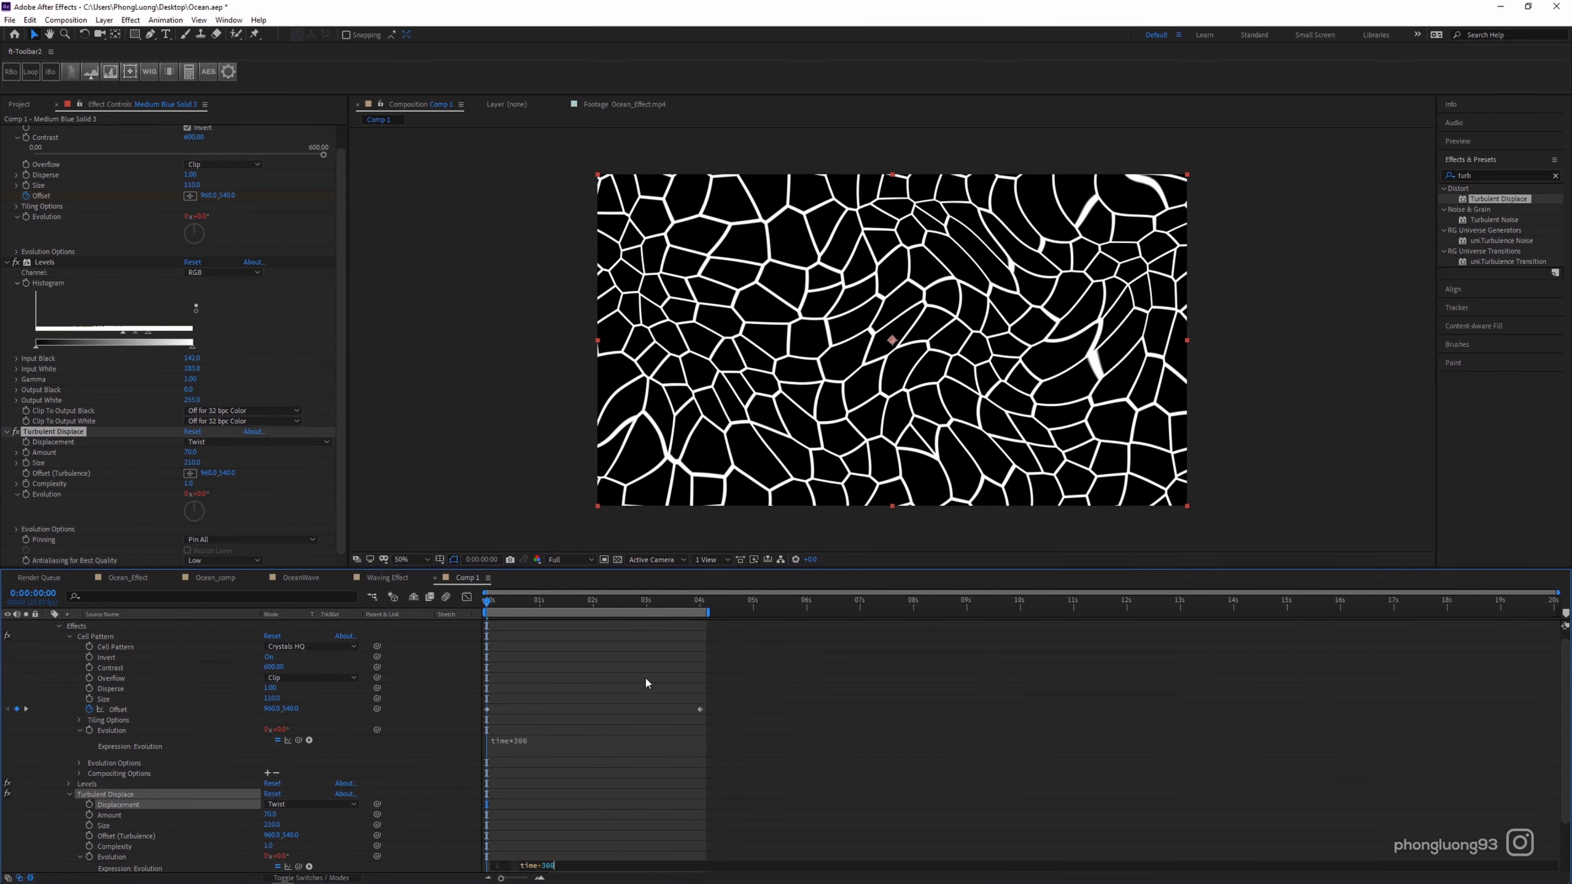
pyautogui.click(645, 683)
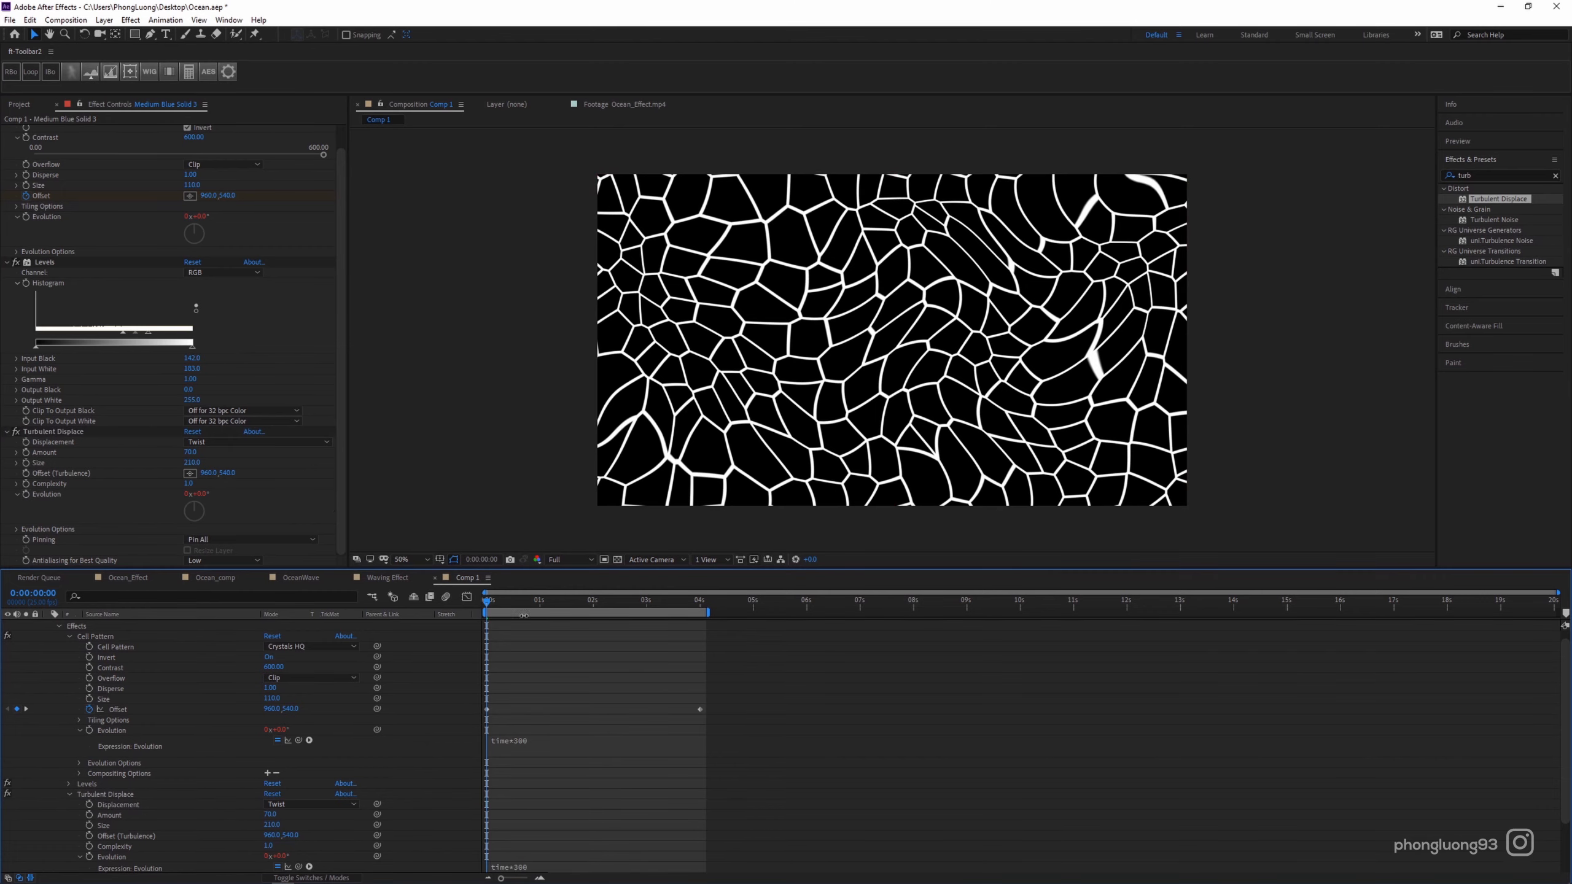
# Keyframe Offset (Turbulence) at the first frame and at 4 seconds, moving it just beyond the frame's upper-left corner at about -28, -48.
pyautogui.moveTo(523, 602); pyautogui.dragTo(1, 343)
pyautogui.click(25, 473)
pyautogui.click(702, 606)
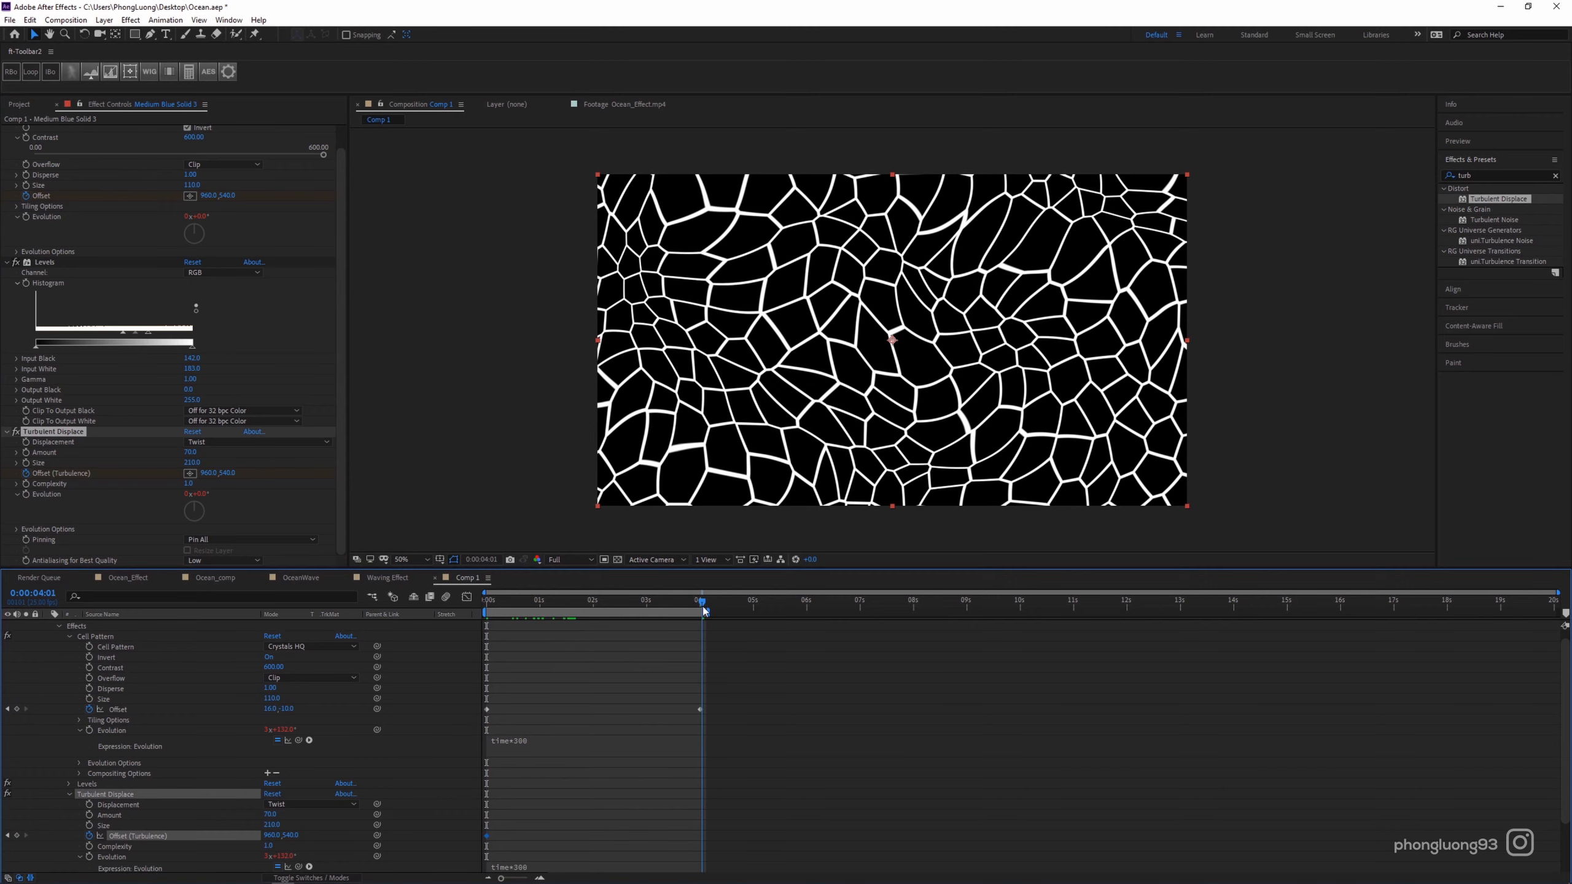
pyautogui.moveTo(703, 609); pyautogui.dragTo(700, 609)
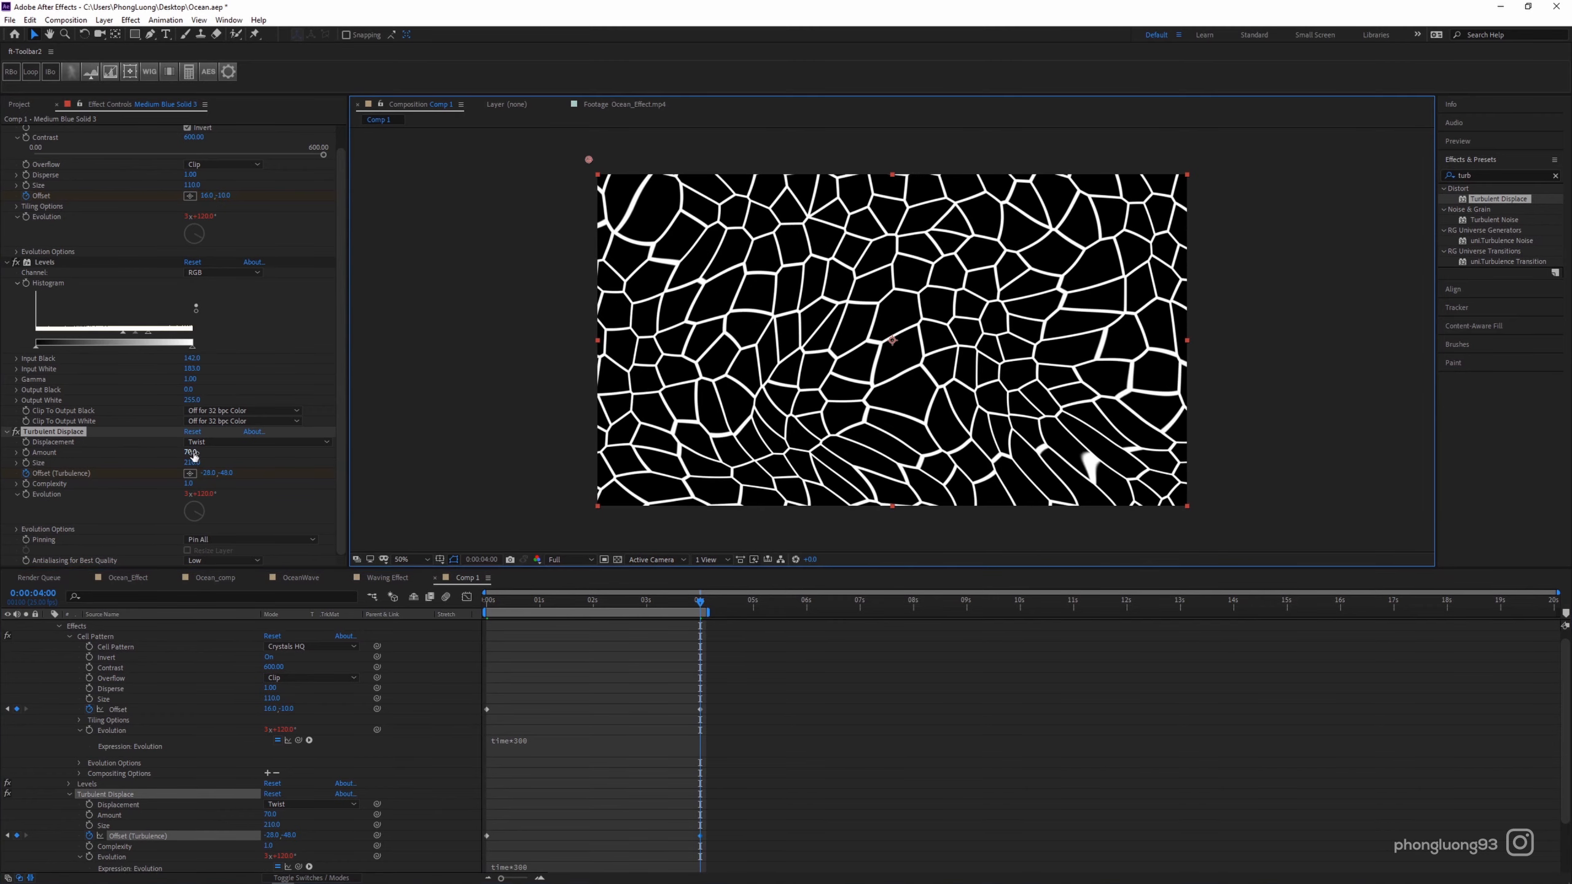
# Set the Turbulent Displace size to 170 and the cell pattern's size to about 169, and preview the motion.
pyautogui.moveTo(189, 466); pyautogui.dragTo(109, 473)
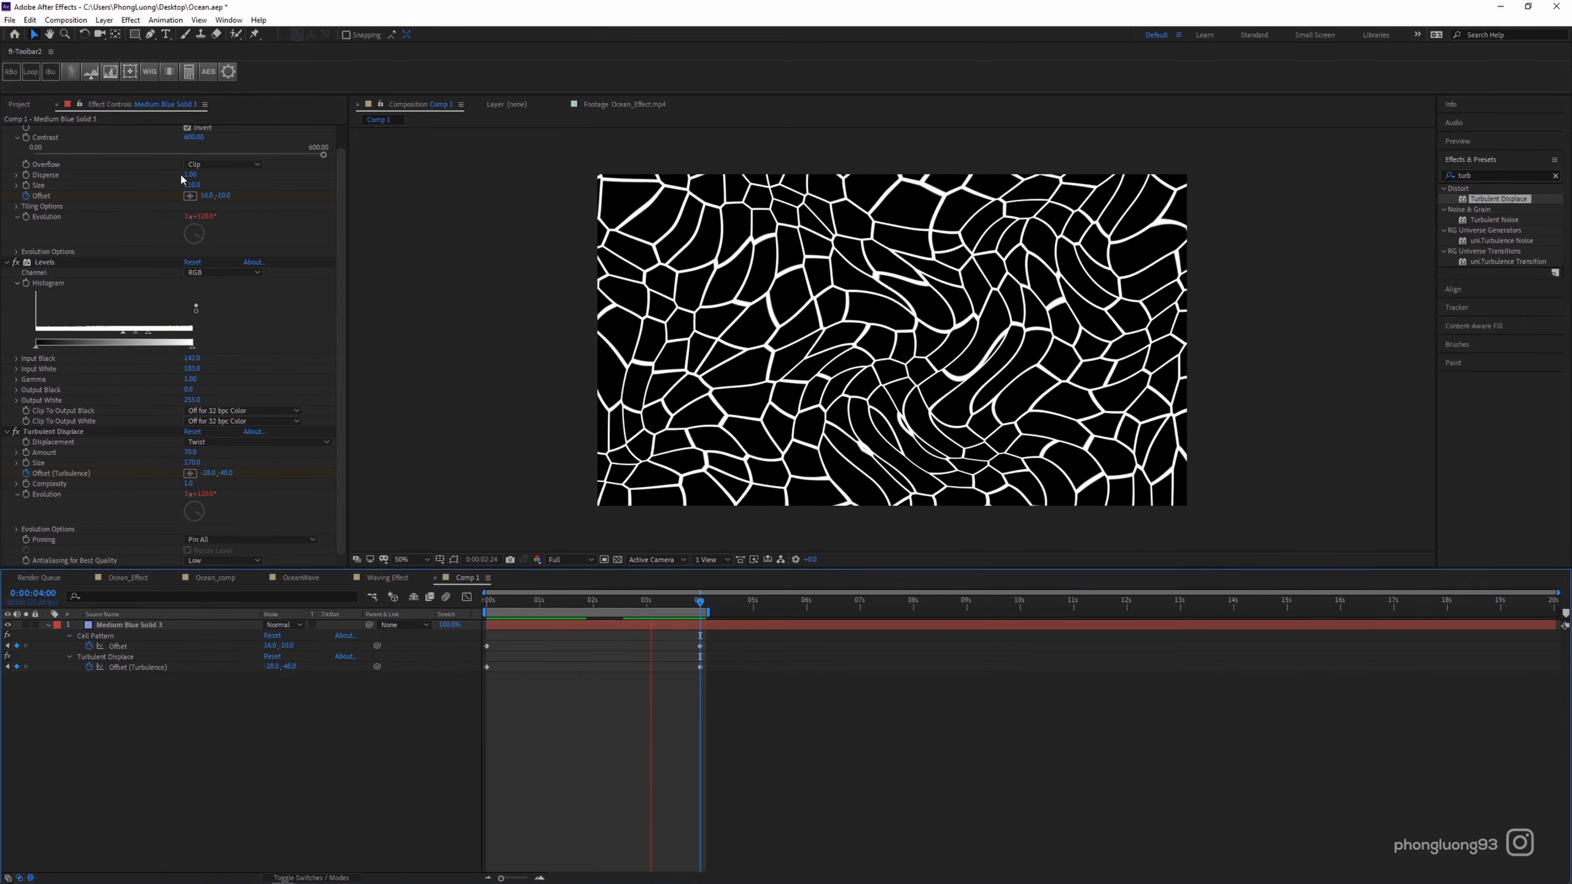
pyautogui.moveTo(192, 185); pyautogui.dragTo(230, 186)
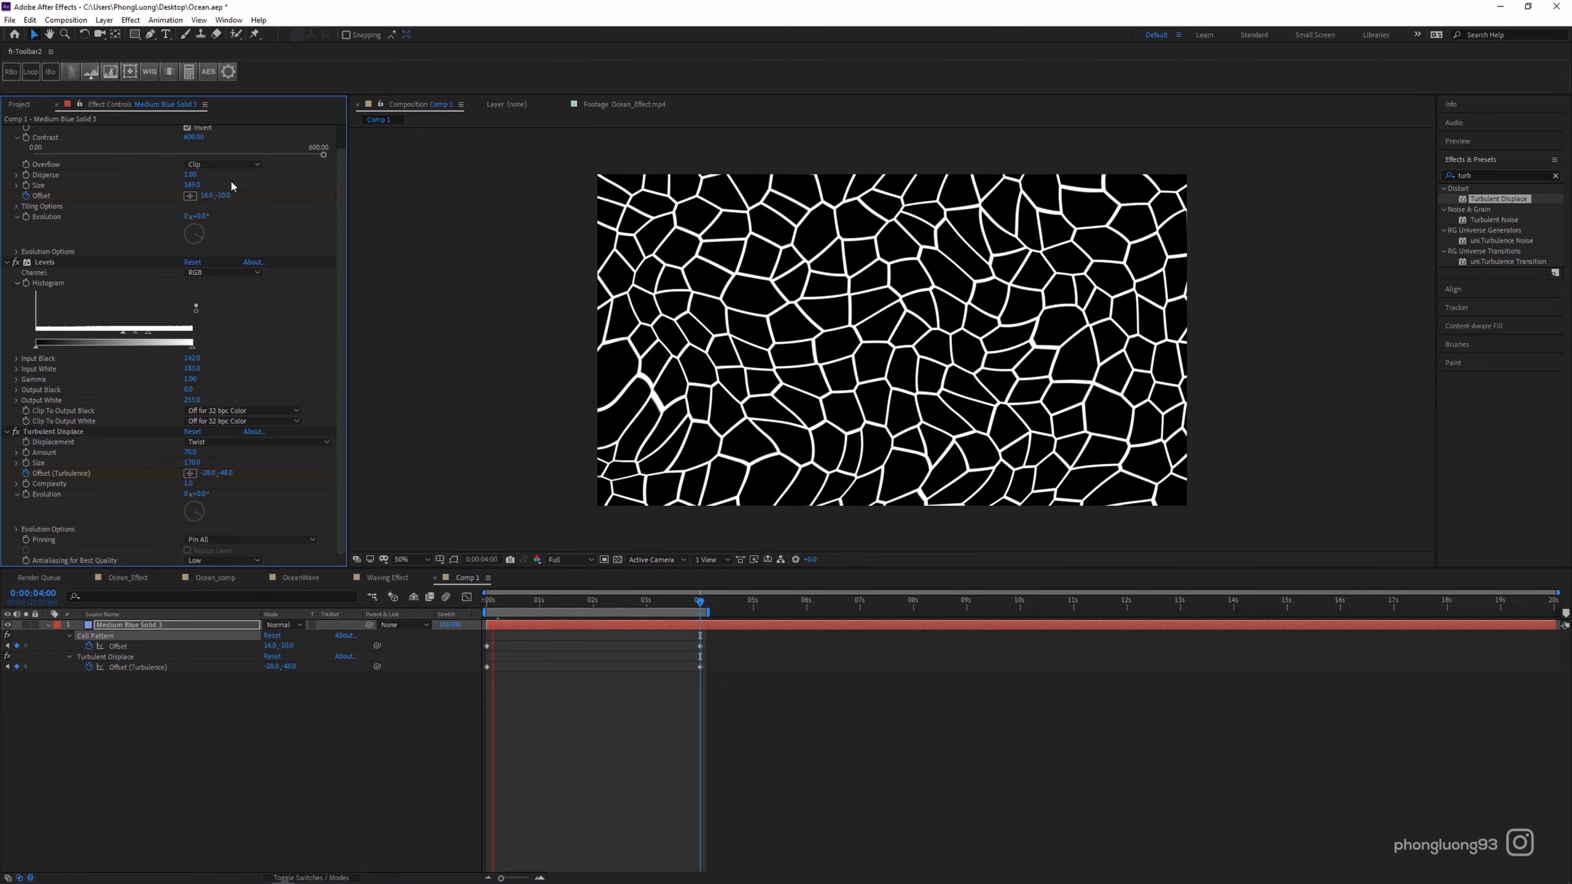
pyautogui.press('space')
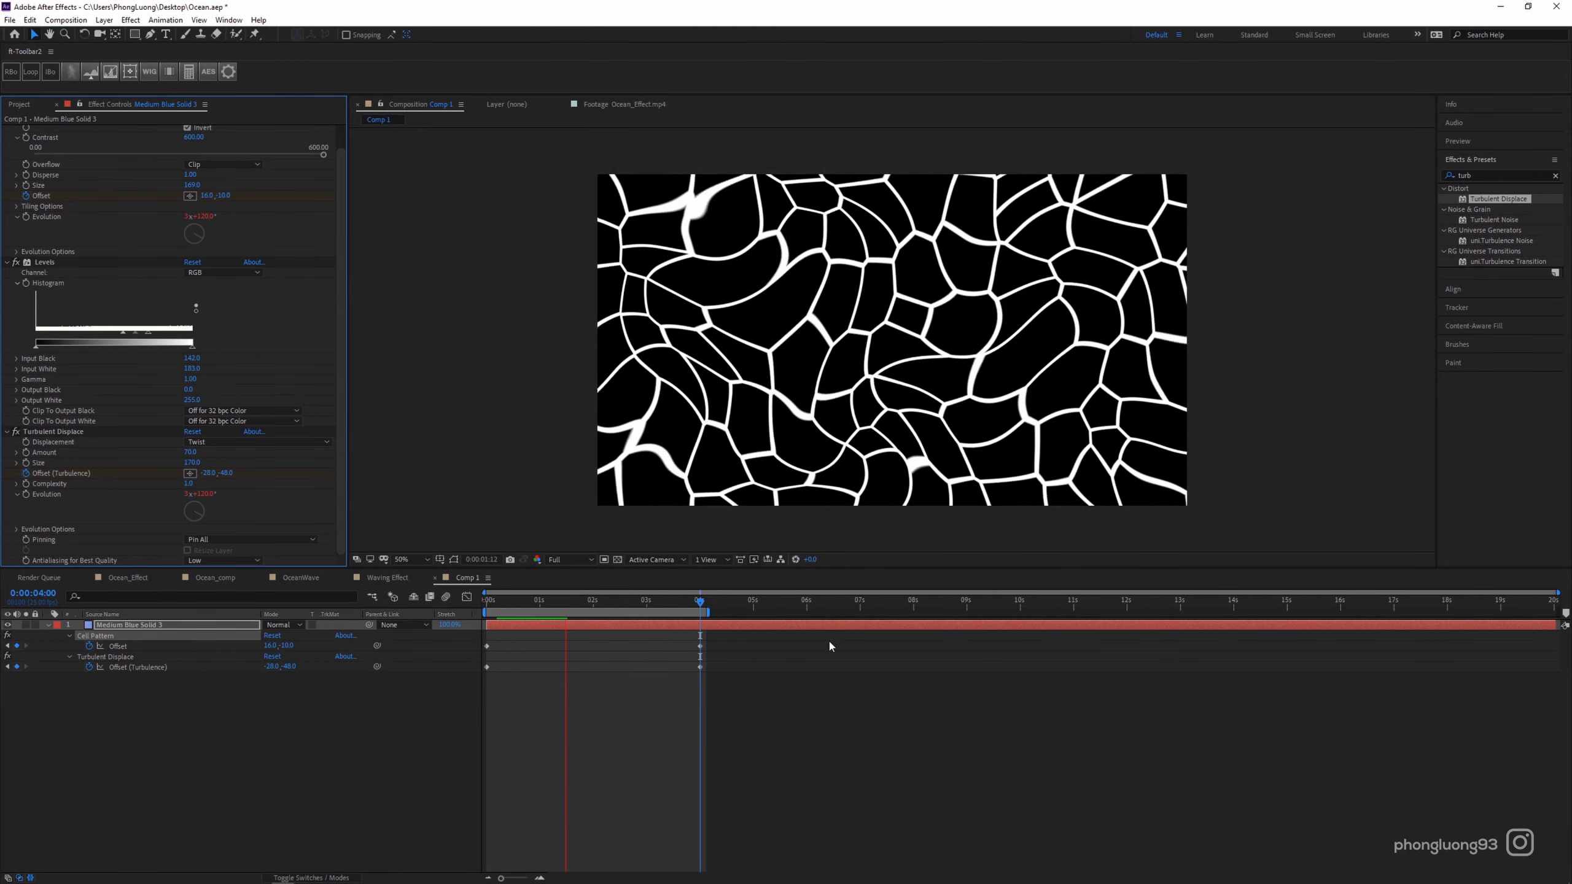